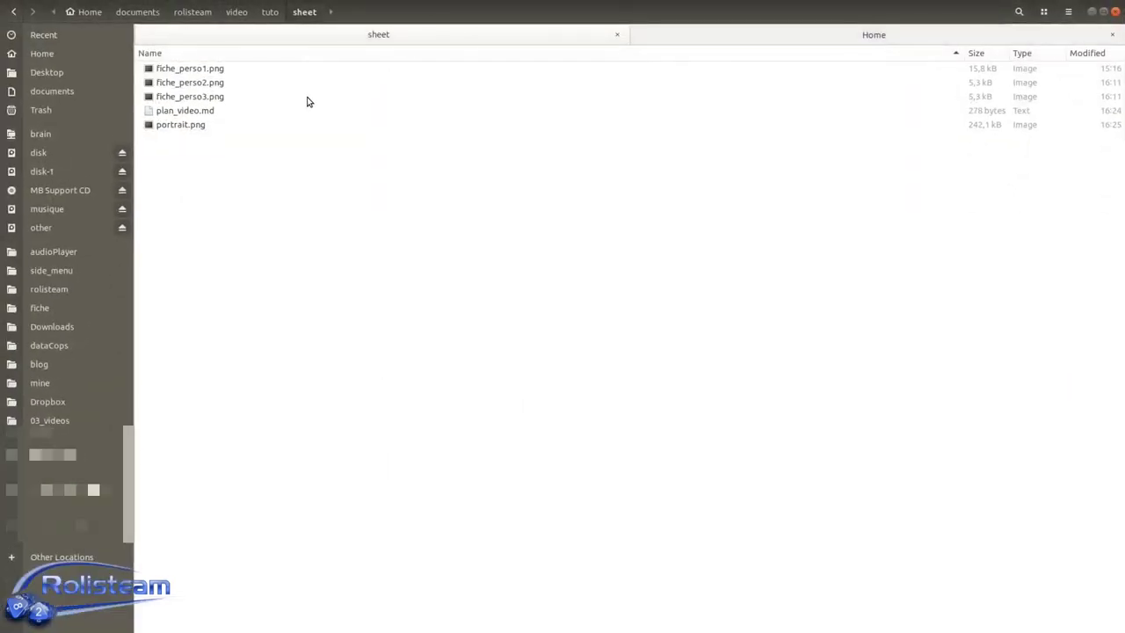
pyautogui.click(207, 72)
pyautogui.click(201, 84)
pyautogui.click(199, 95)
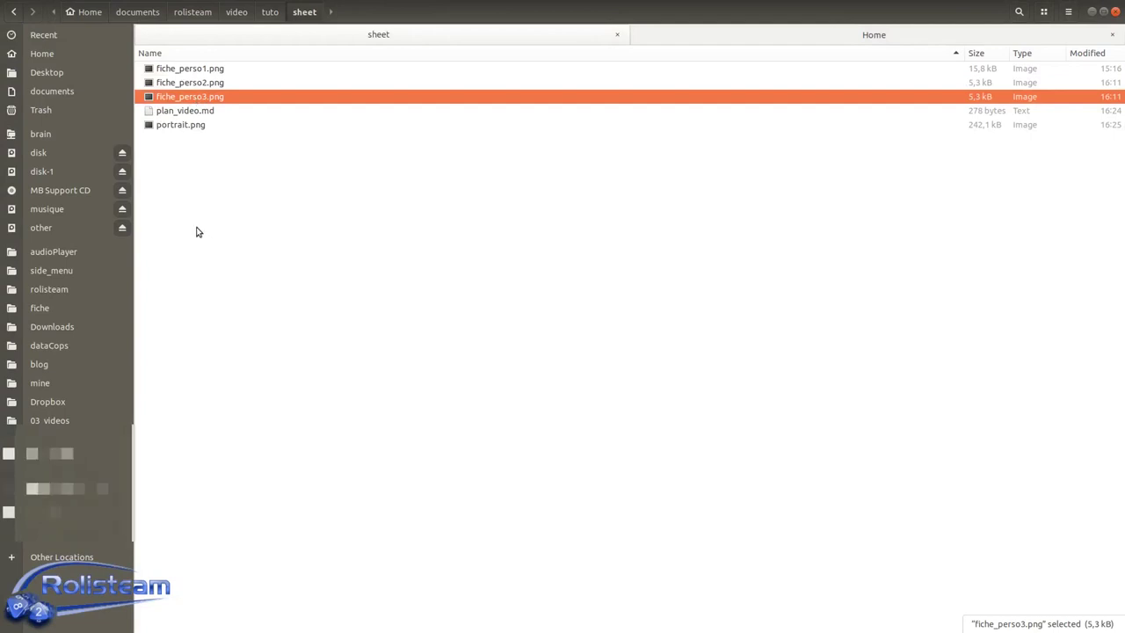
pyautogui.click(191, 124)
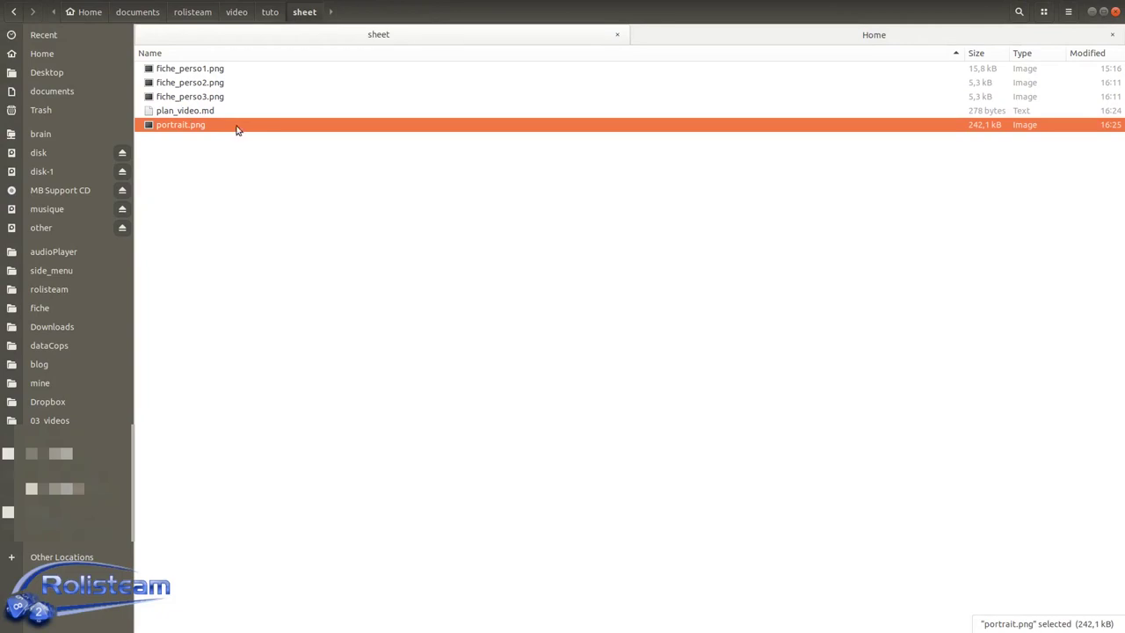
pyautogui.click(214, 71)
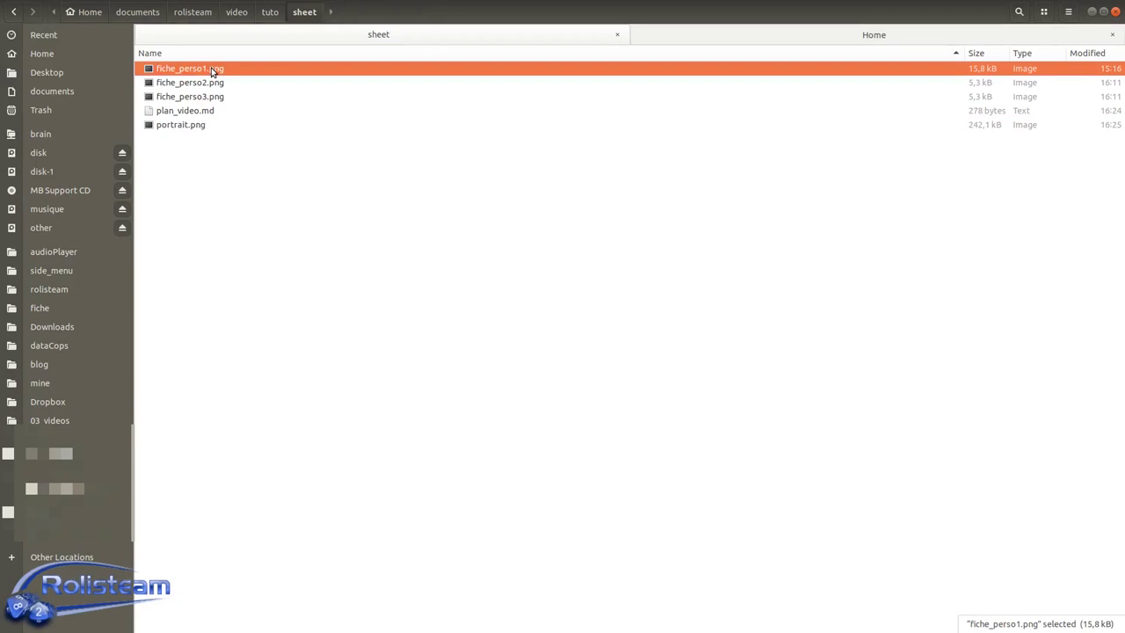
pyautogui.click(206, 85)
pyautogui.click(205, 92)
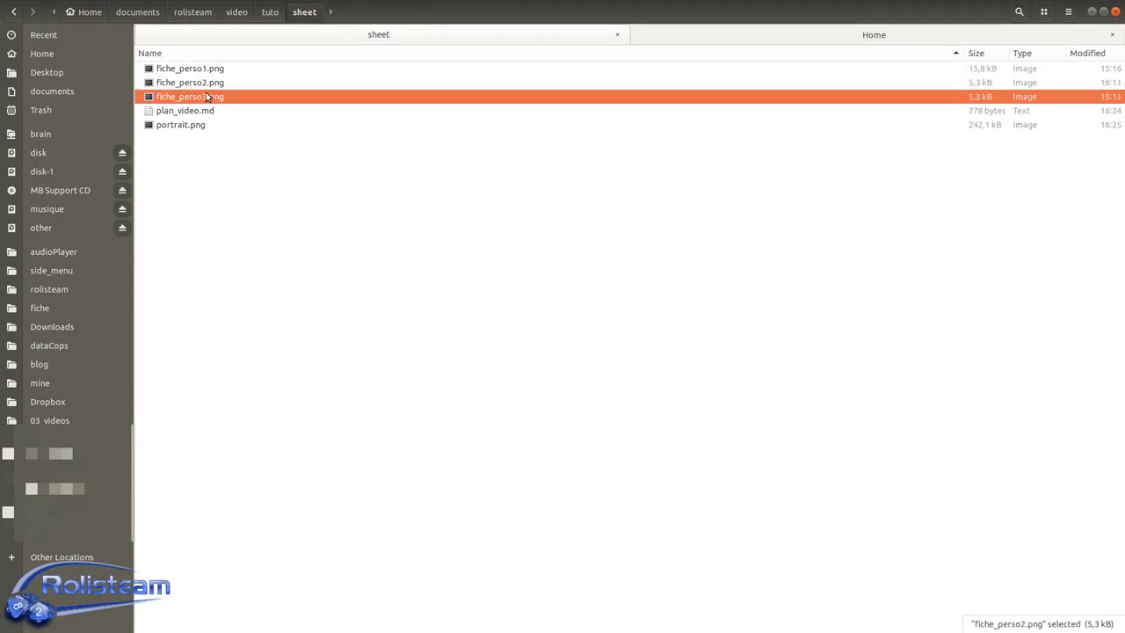
# - Check the image width and height of fiche_perso1.png in its file properties
pyautogui.rightClick(204, 69)
pyautogui.click(242, 277)
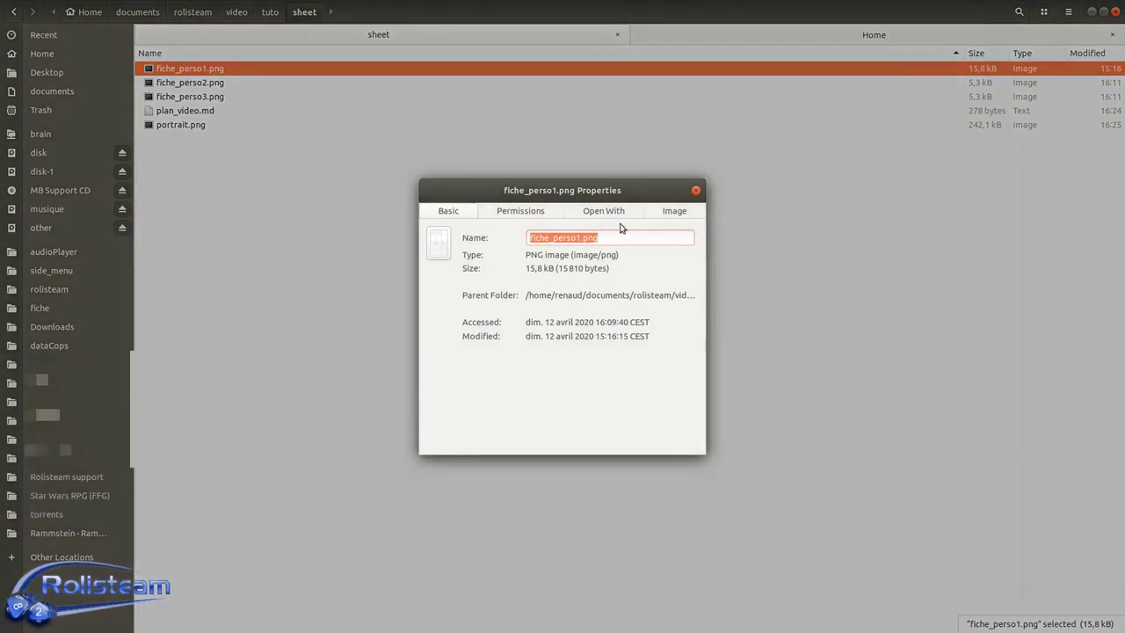
pyautogui.click(671, 214)
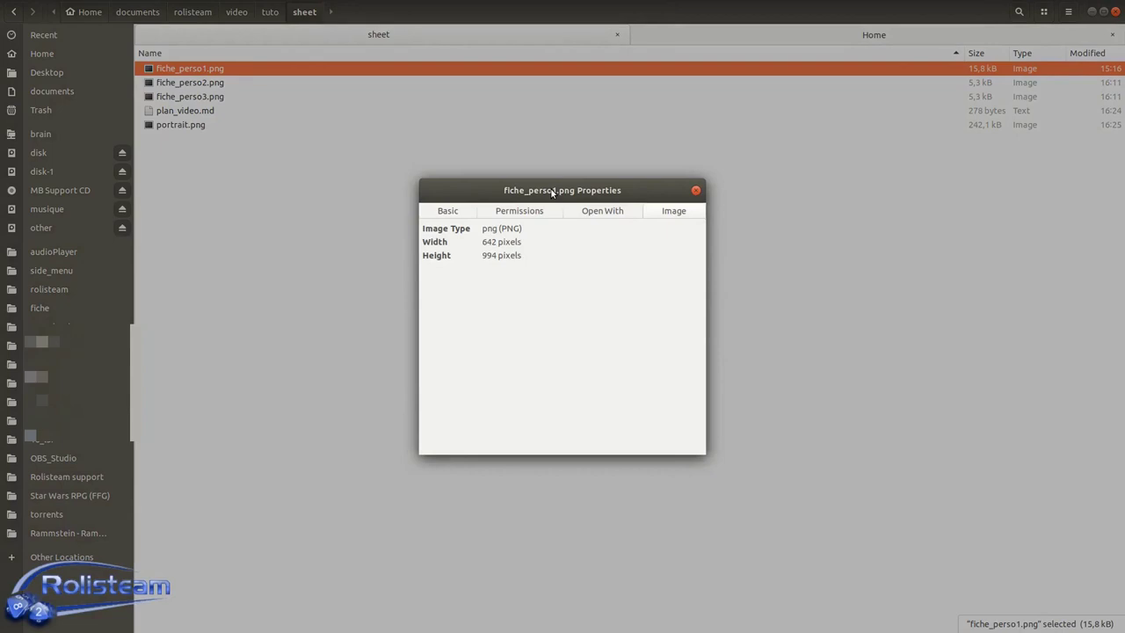
pyautogui.click(696, 191)
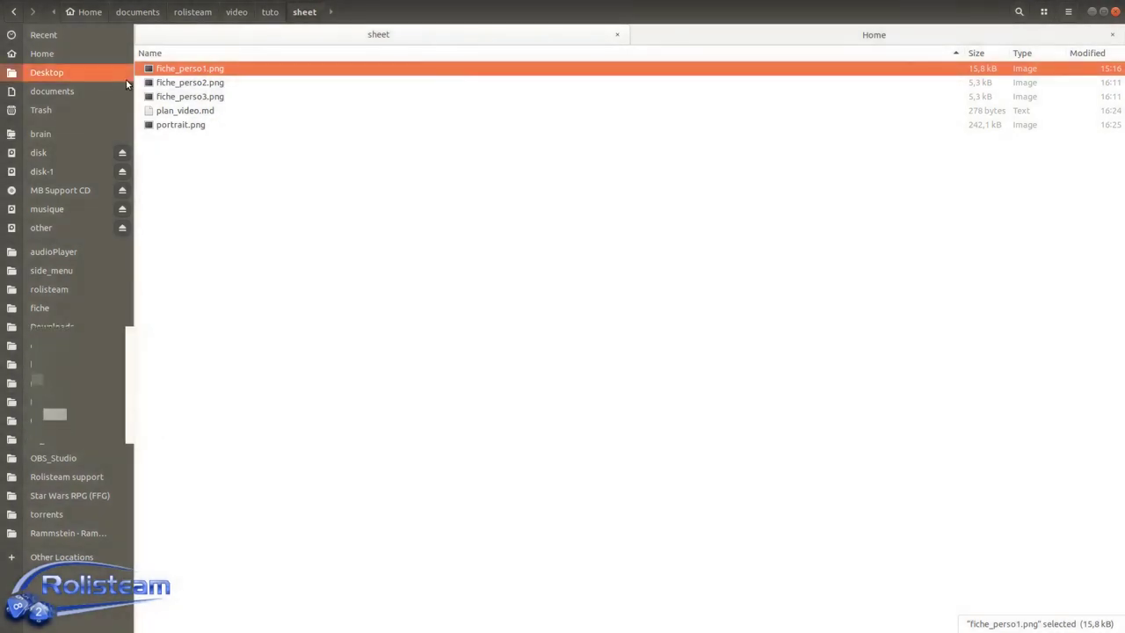
# - Check the image width and height of fiche_perso3.png in its file properties
pyautogui.rightClick(224, 98)
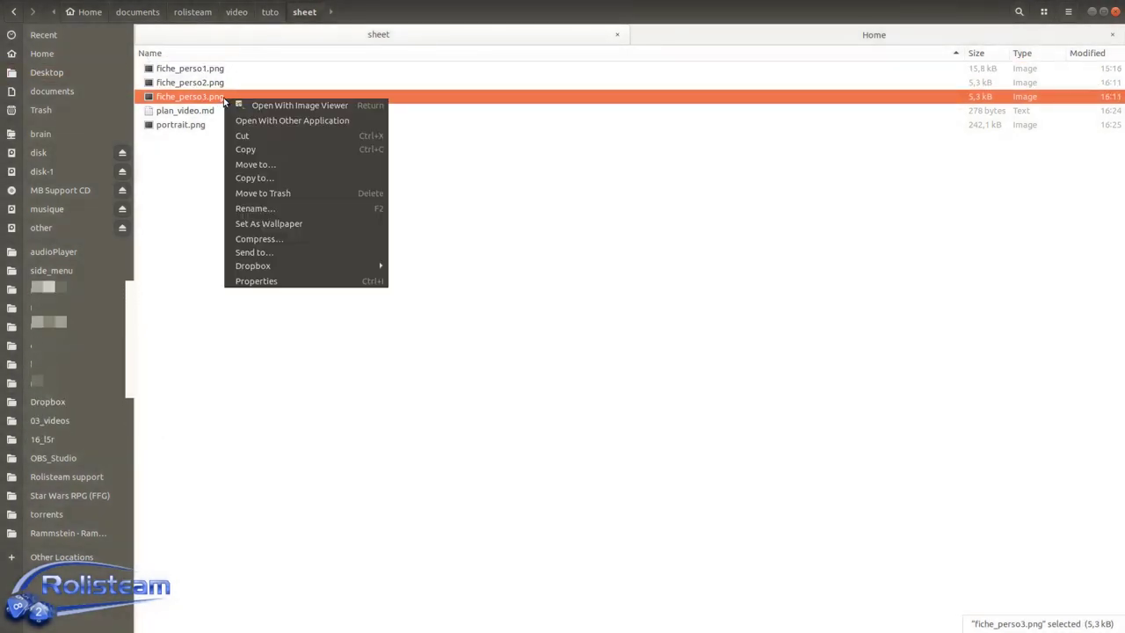
pyautogui.click(263, 281)
pyautogui.click(675, 212)
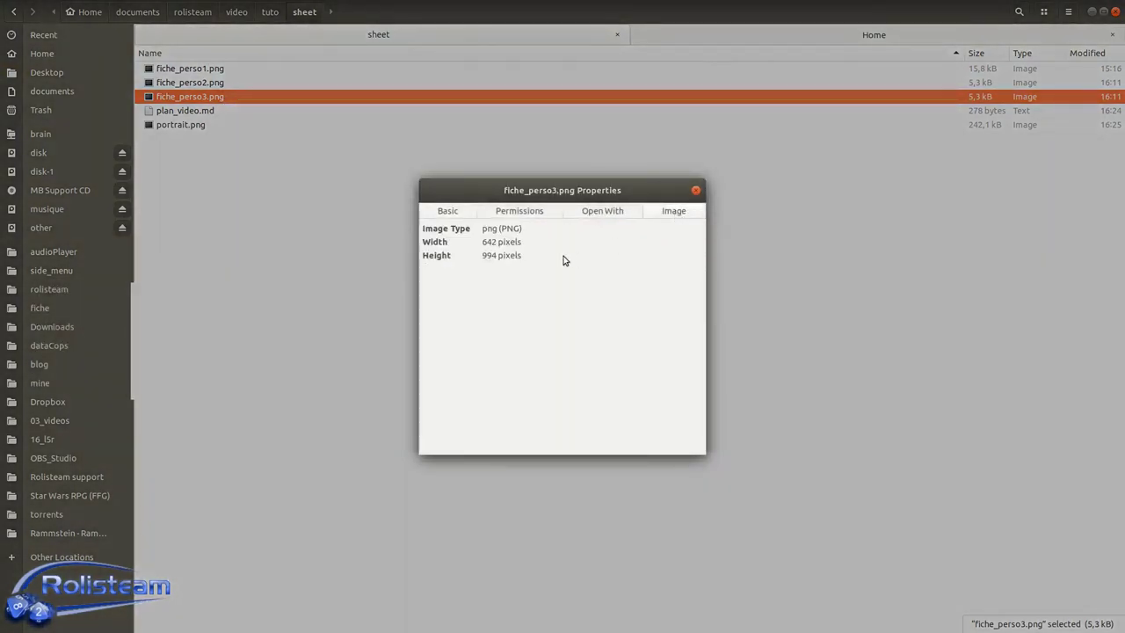
pyautogui.click(695, 190)
# - Switch to the Rolisteam character sheet editor, place fiche_perso1.png as page 1's background and widen the page view to fit it
pyautogui.click(422, 283)
pyautogui.moveTo(535, 3); pyautogui.dragTo(409, 166)
pyautogui.press('super+h')
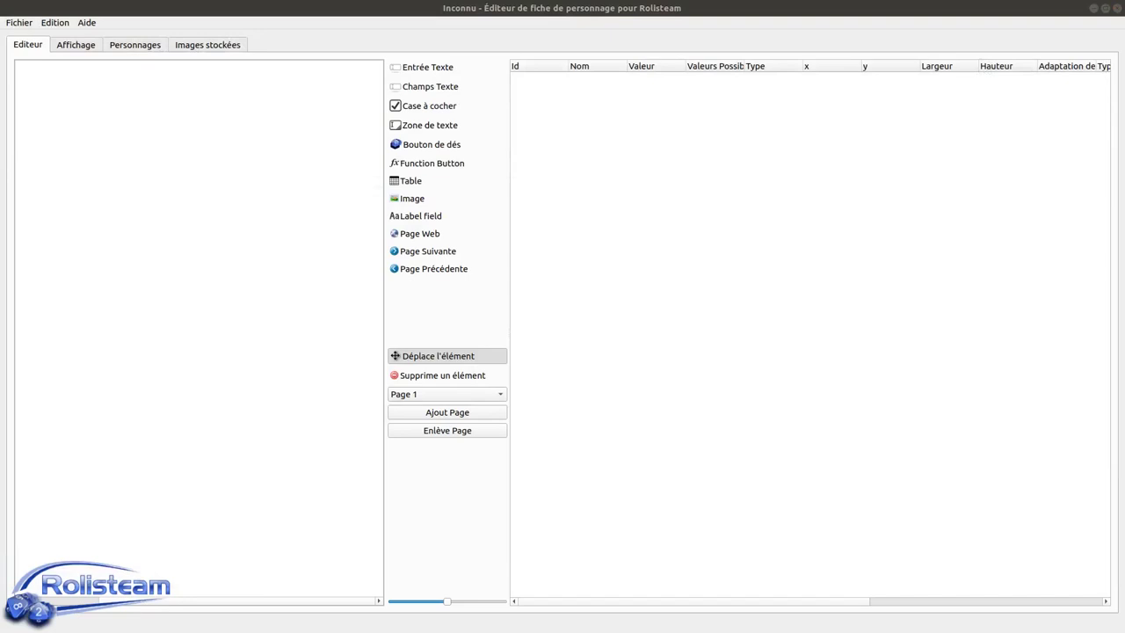
pyautogui.moveTo(349, 195); pyautogui.dragTo(226, 148)
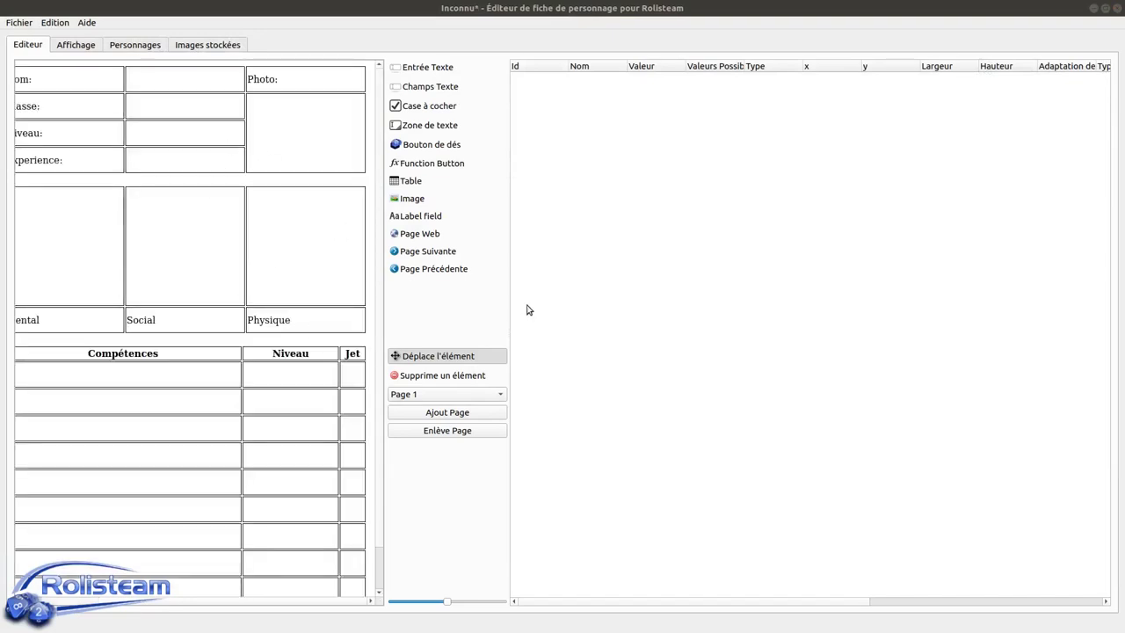
pyautogui.moveTo(510, 307); pyautogui.dragTo(561, 305)
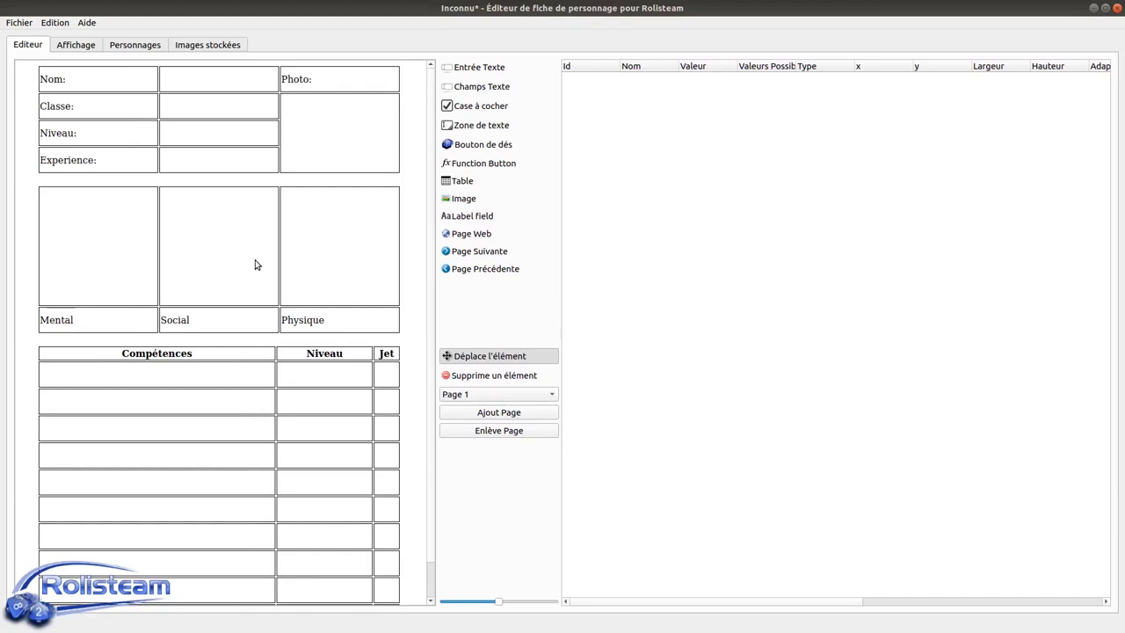
# - Add pages 2 and 3 to the sheet, with fiche_perso2.png and fiche_perso3.png as their respective backgrounds
pyautogui.click(467, 395)
pyautogui.click(476, 411)
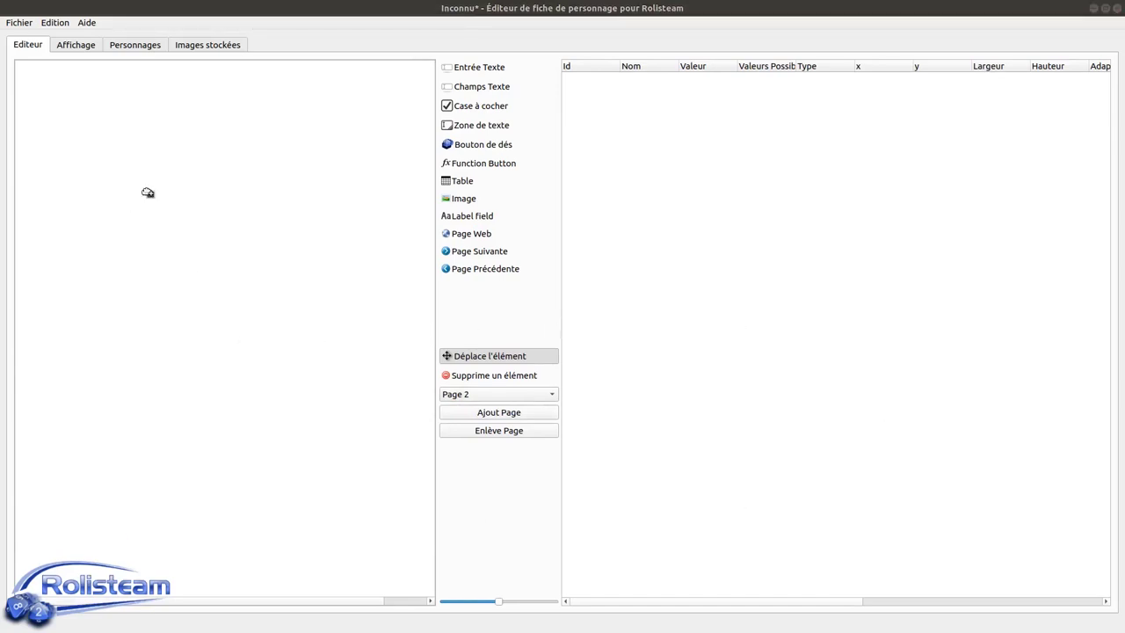
pyautogui.click(506, 417)
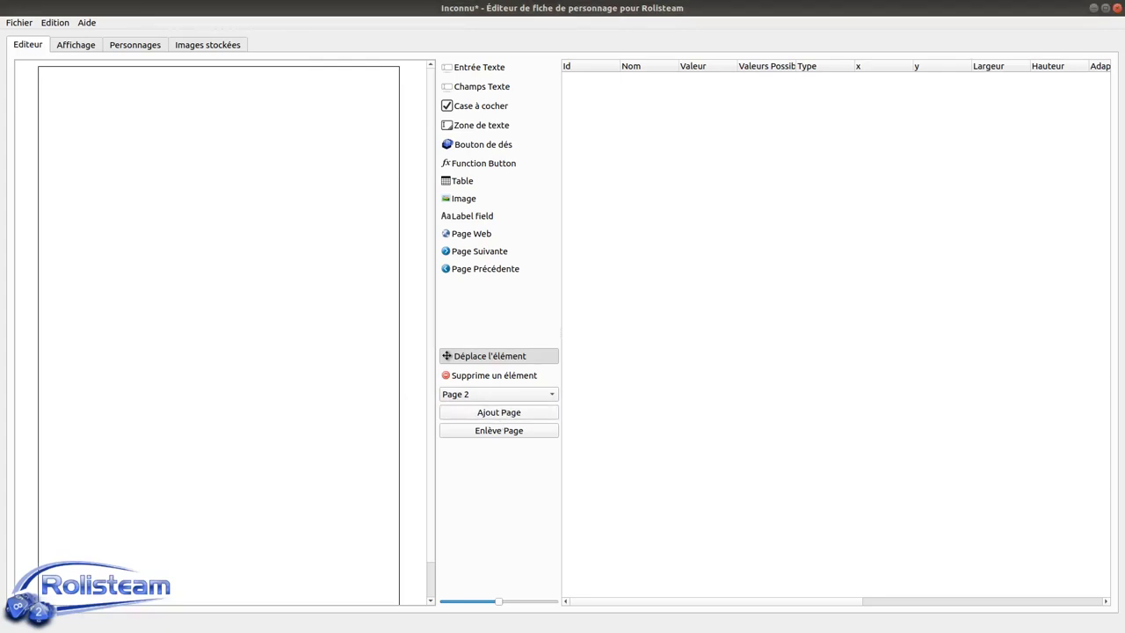
pyautogui.click(505, 395)
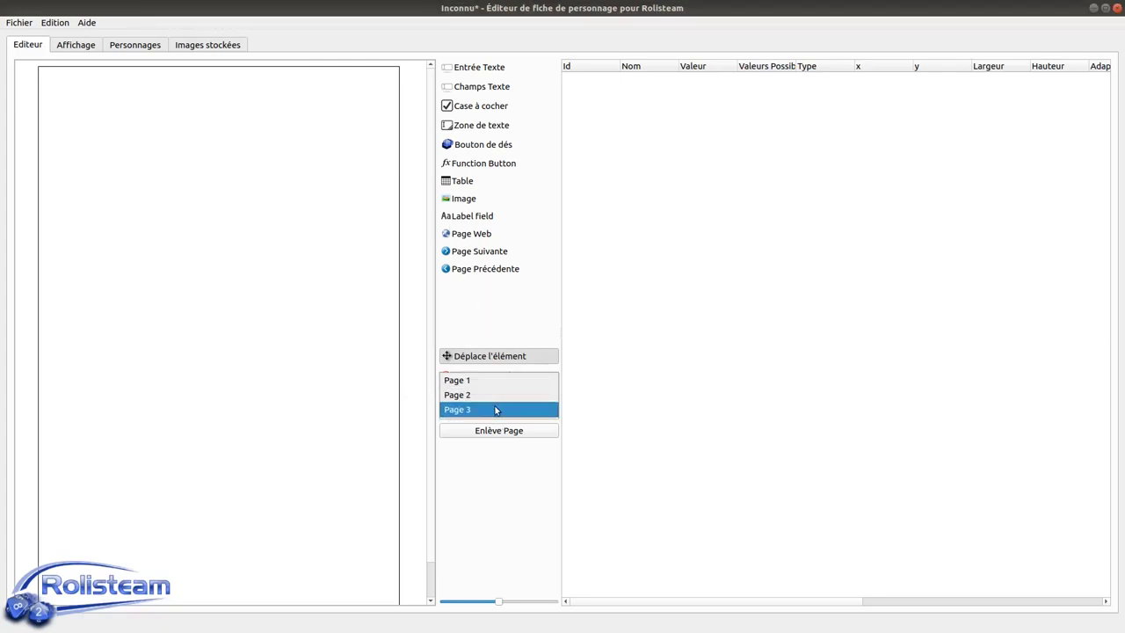
pyautogui.click(496, 410)
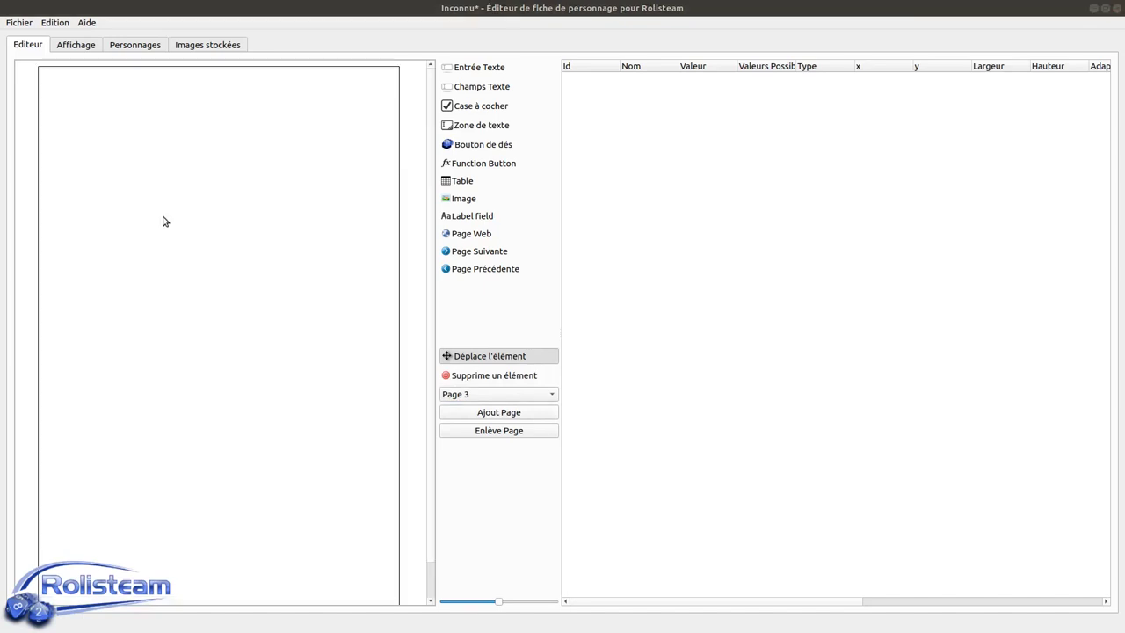
pyautogui.scroll(-1, 204, 233)
pyautogui.scroll(1, 198, 236)
# - Examine the stored images list, checking the keys, file names and previews of the page backgrounds
pyautogui.click(205, 45)
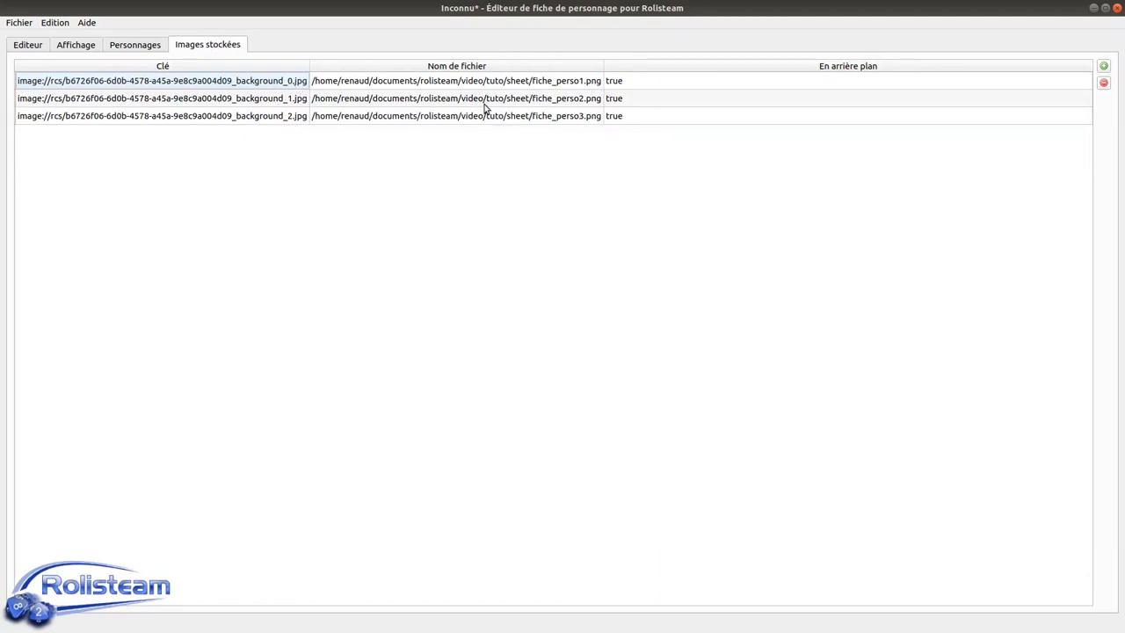
pyautogui.moveTo(485, 104)
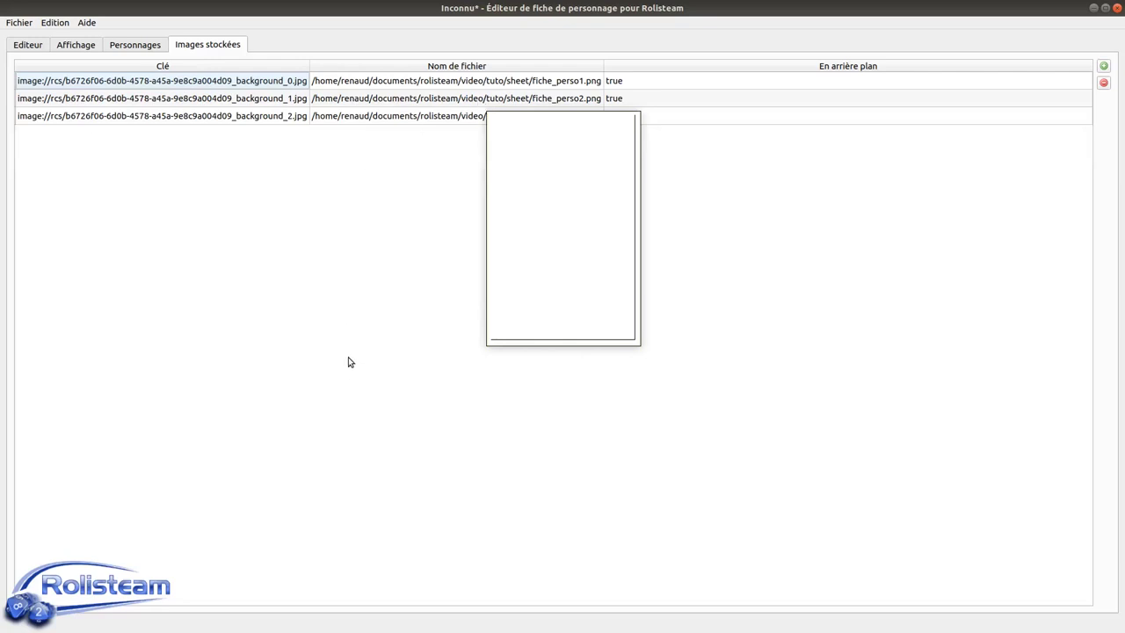
pyautogui.click(295, 82)
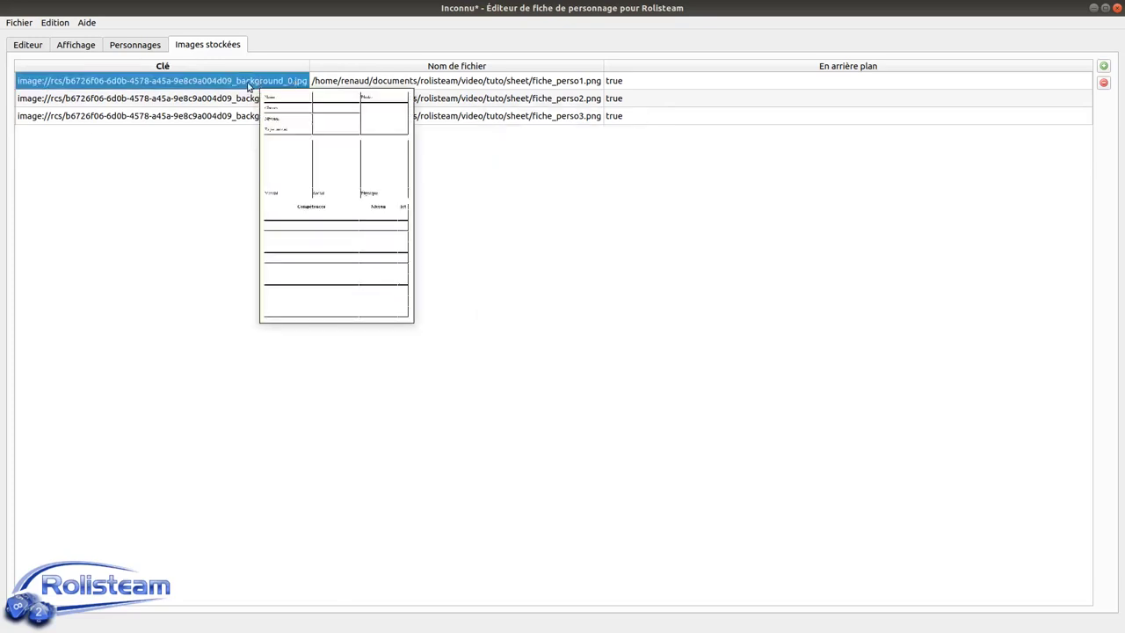
pyautogui.moveTo(230, 101)
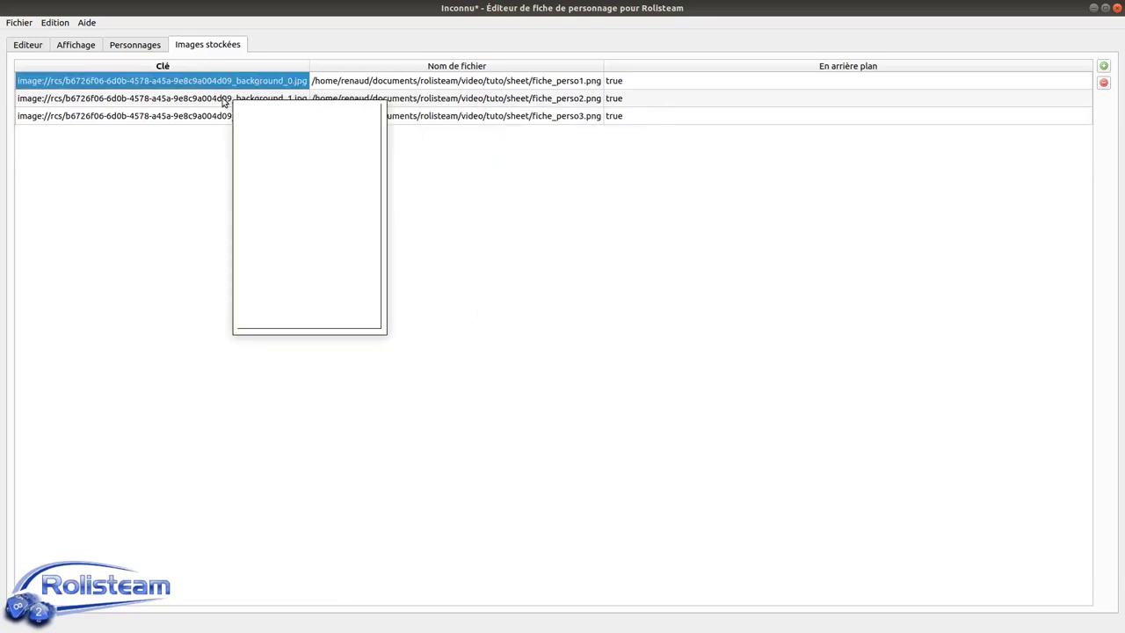
pyautogui.click(187, 191)
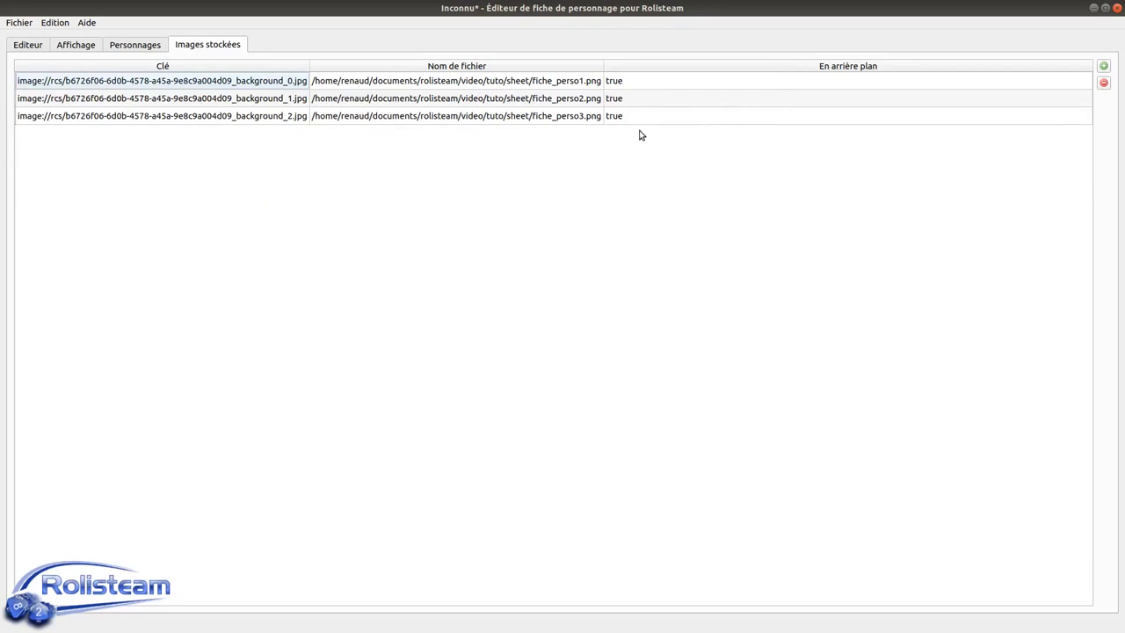
# - Start saving the sheet under a new name and browse to the folder documents/rolisteam/video/tuto/sheet
pyautogui.click(26, 45)
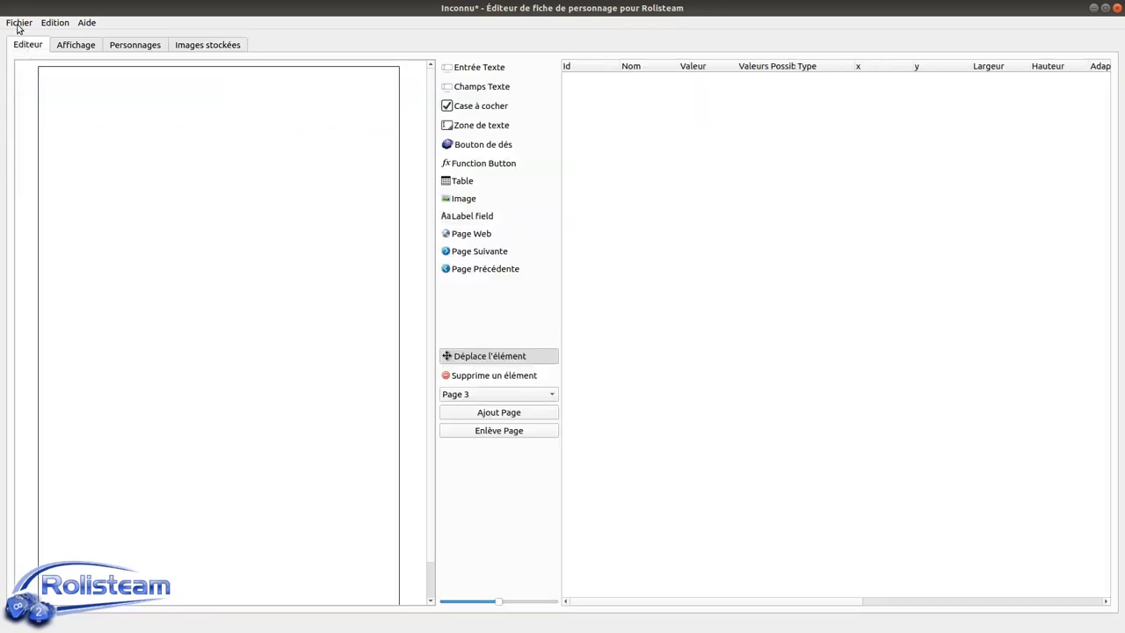
pyautogui.click(19, 24)
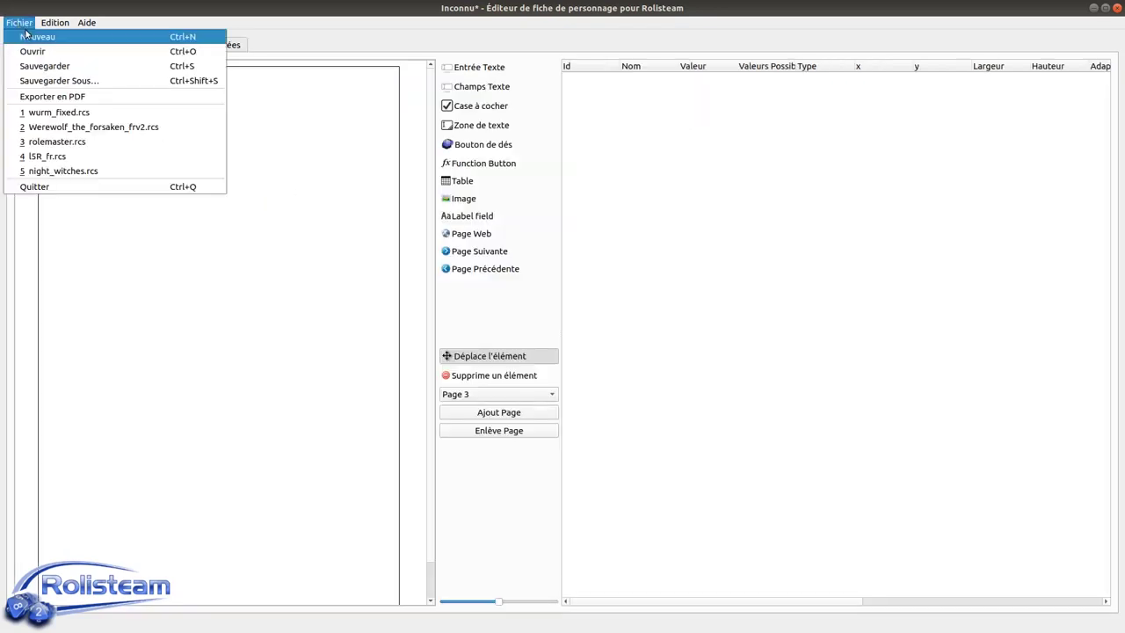
pyautogui.click(97, 80)
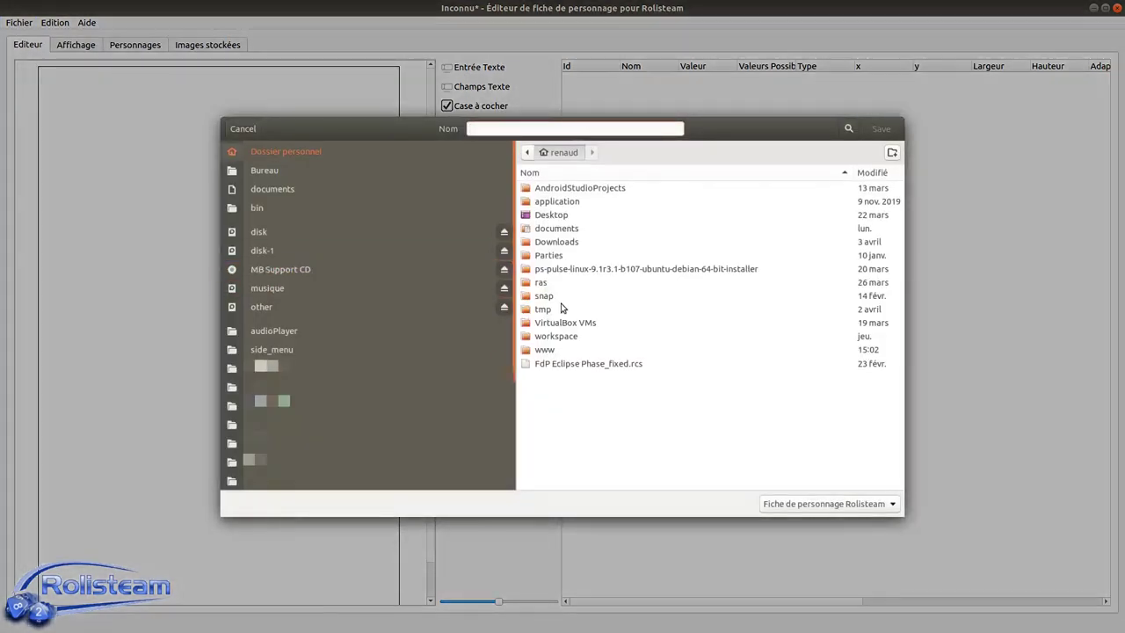
pyautogui.scroll(-5, 422, 346)
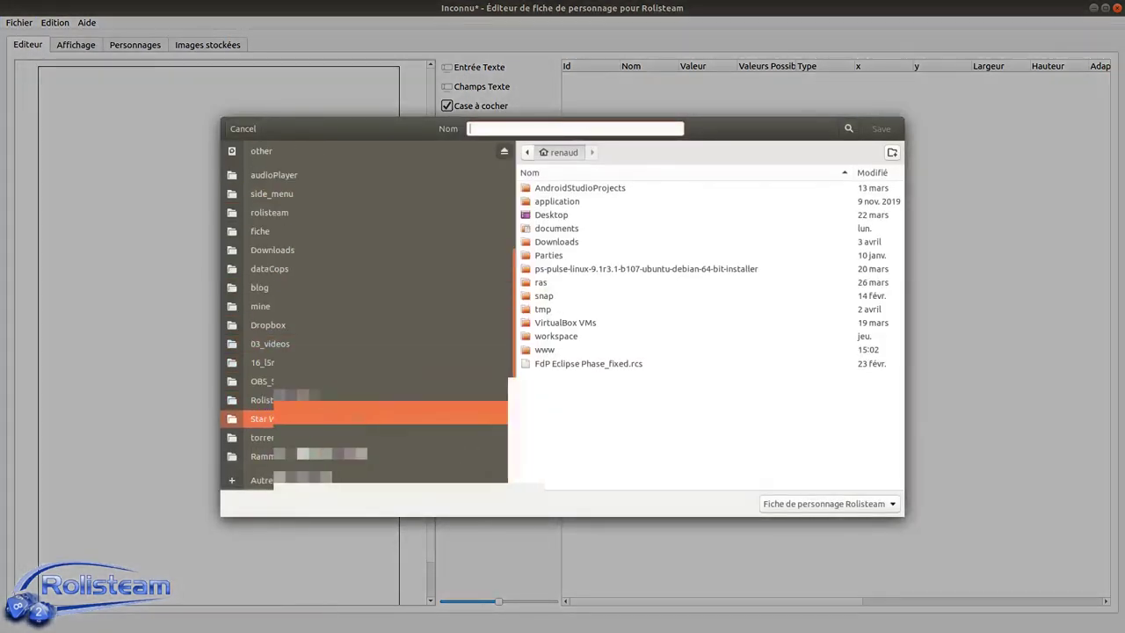
pyautogui.scroll(1, 364, 421)
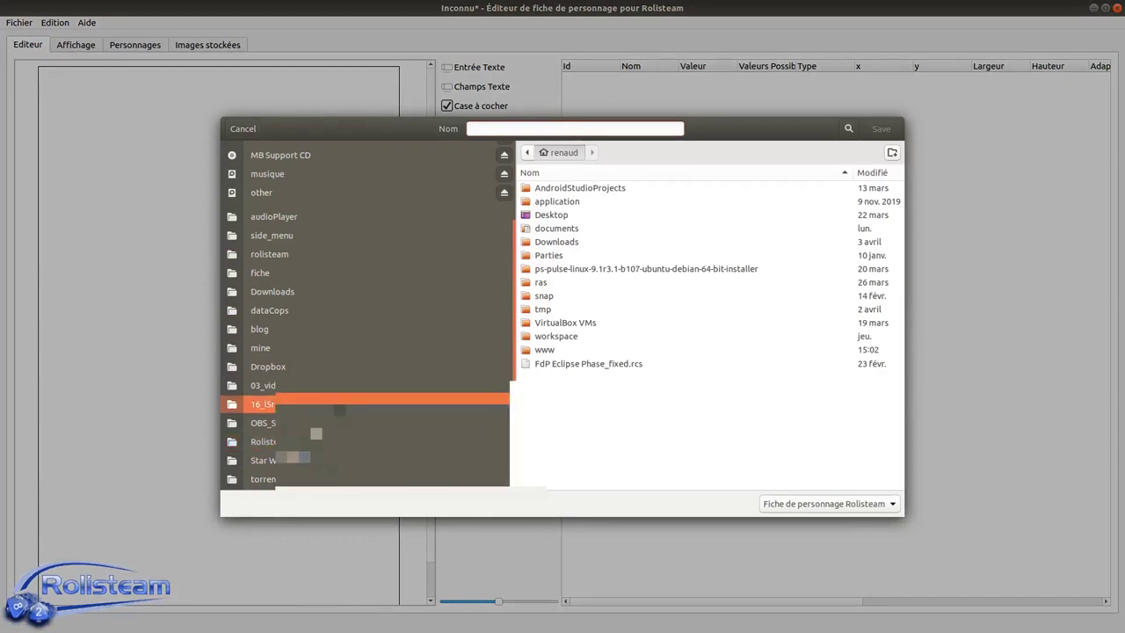
pyautogui.click(352, 441)
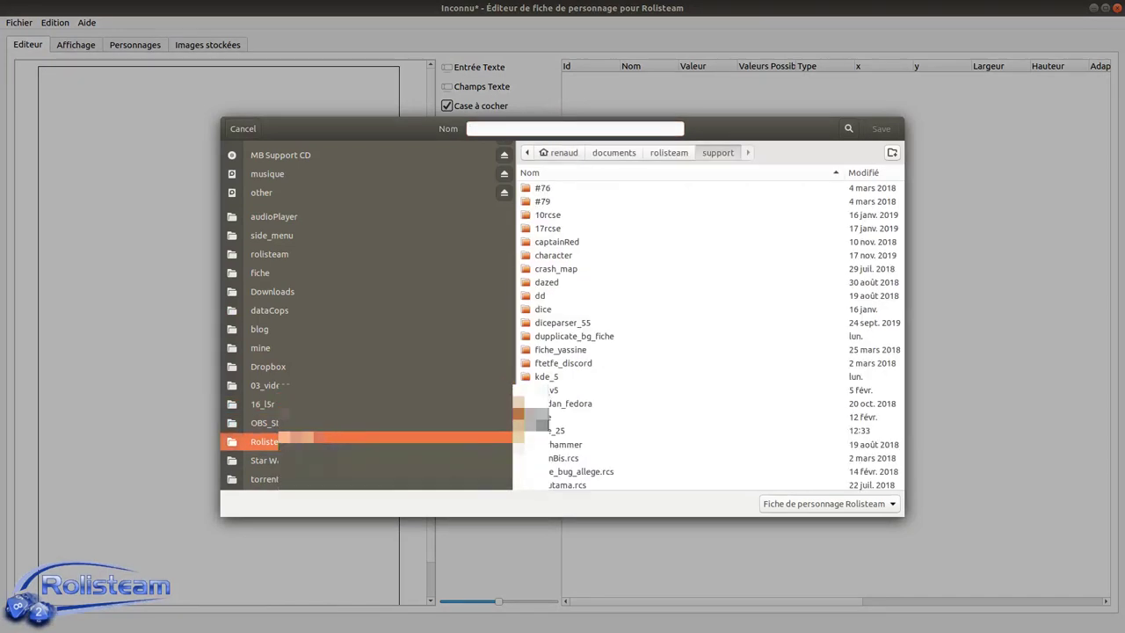
pyautogui.click(657, 155)
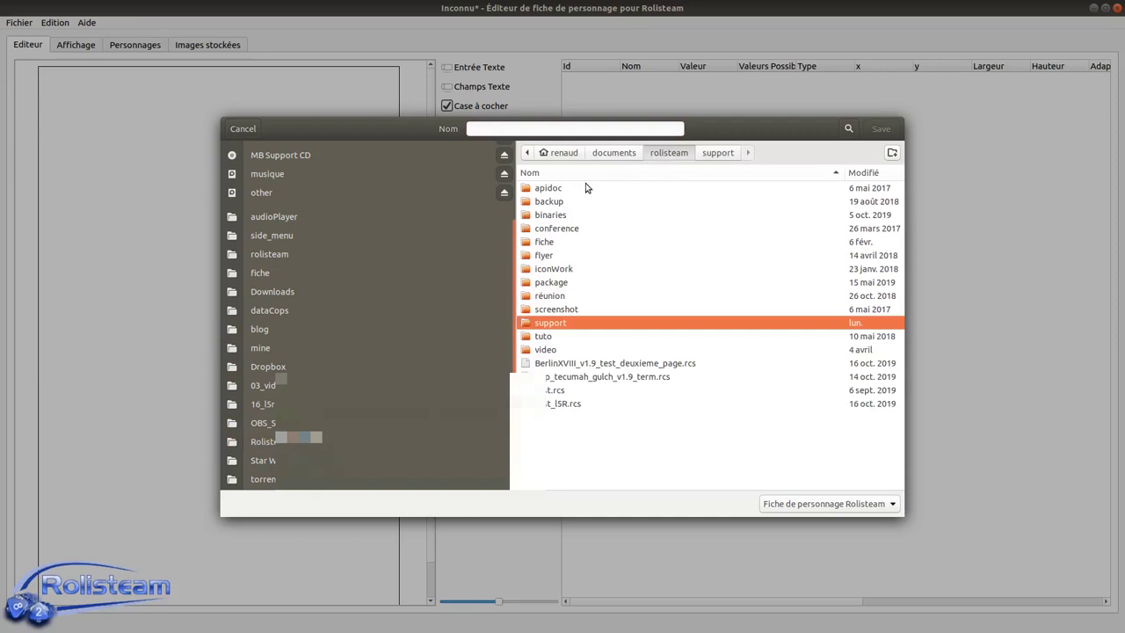
pyautogui.doubleClick(552, 349)
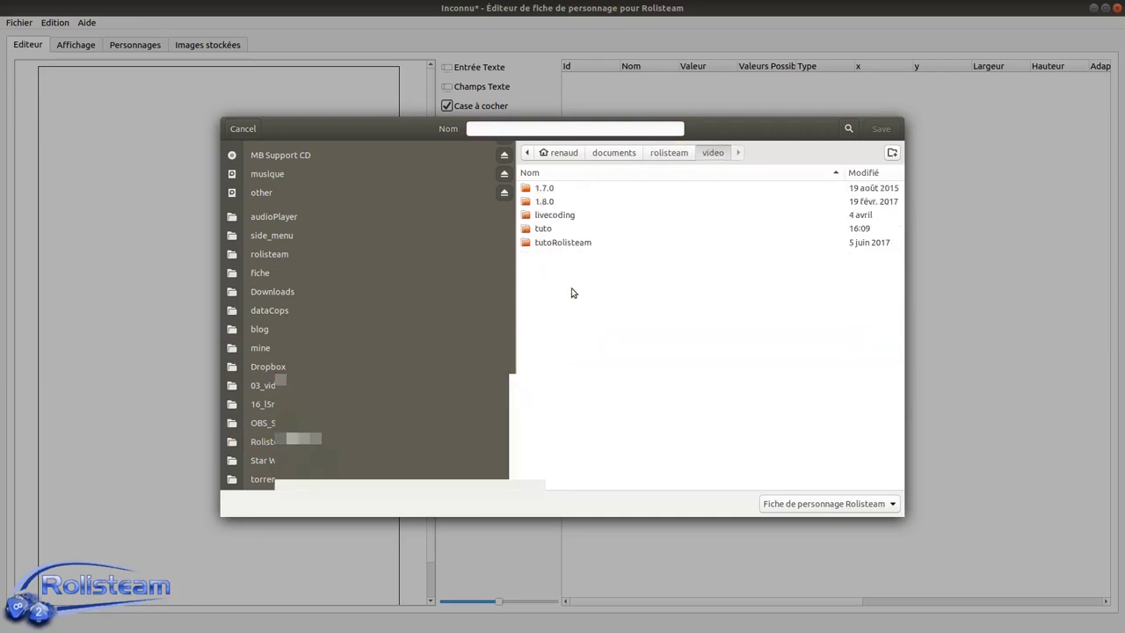
pyautogui.doubleClick(555, 229)
pyautogui.doubleClick(559, 188)
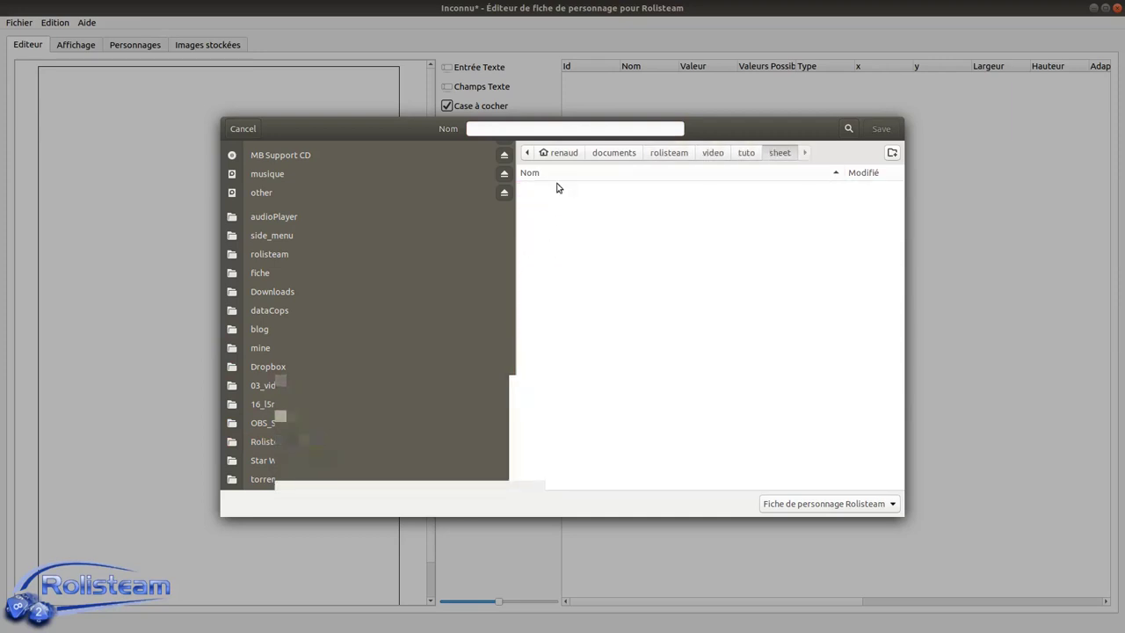
# - Name the character sheet file fiche_v1.rcs and save it in the sheet folder
pyautogui.click(571, 128)
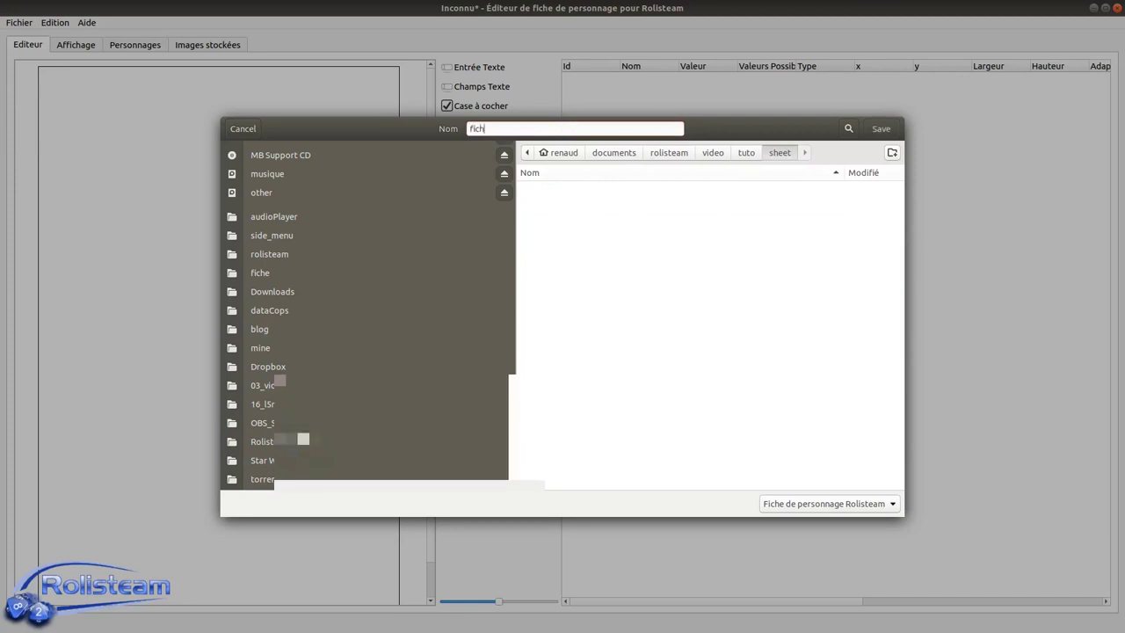
pyautogui.press('BackSpace')
pyautogui.write('_v1.rcs')
pyautogui.press('Return')
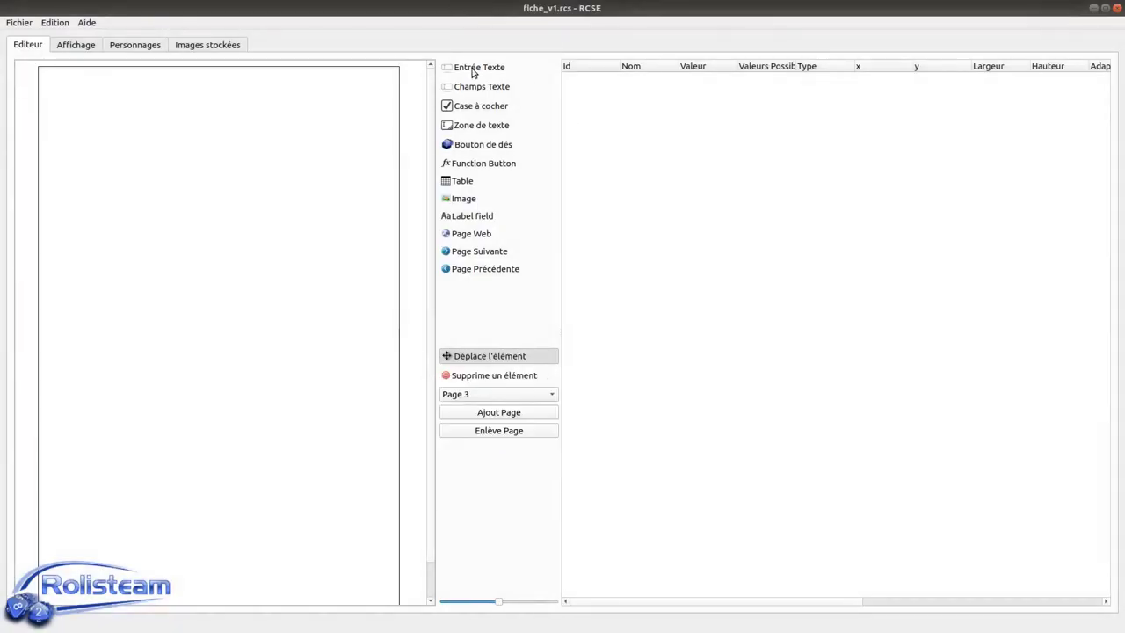
# - Return to page 1 of the character sheet and look over its name, attribute and skill areas
pyautogui.click(503, 393)
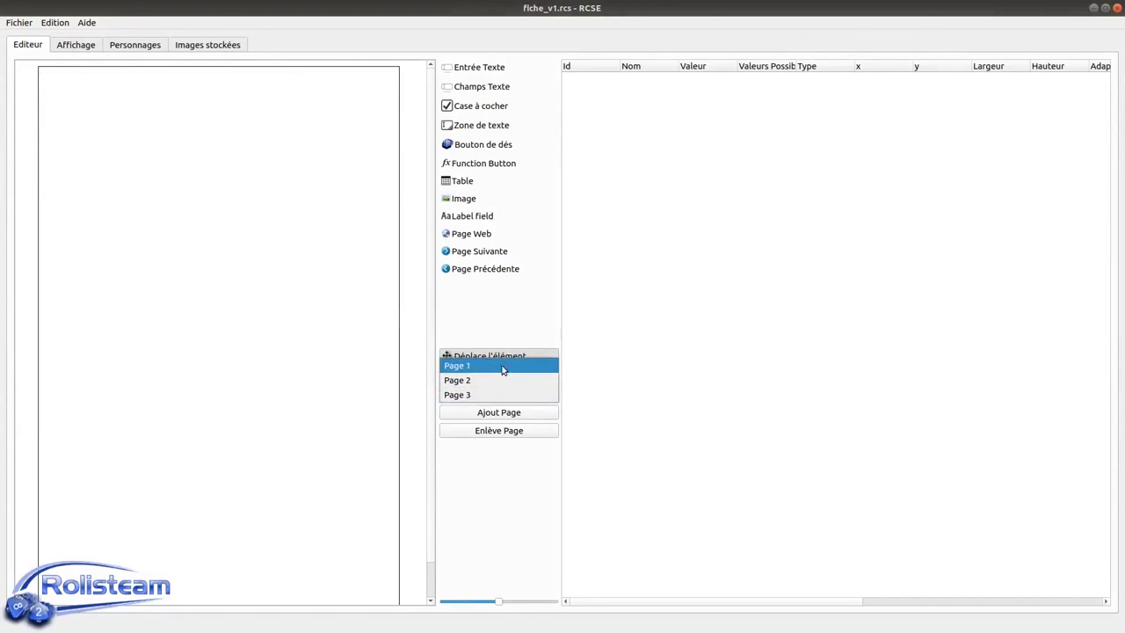
pyautogui.click(505, 366)
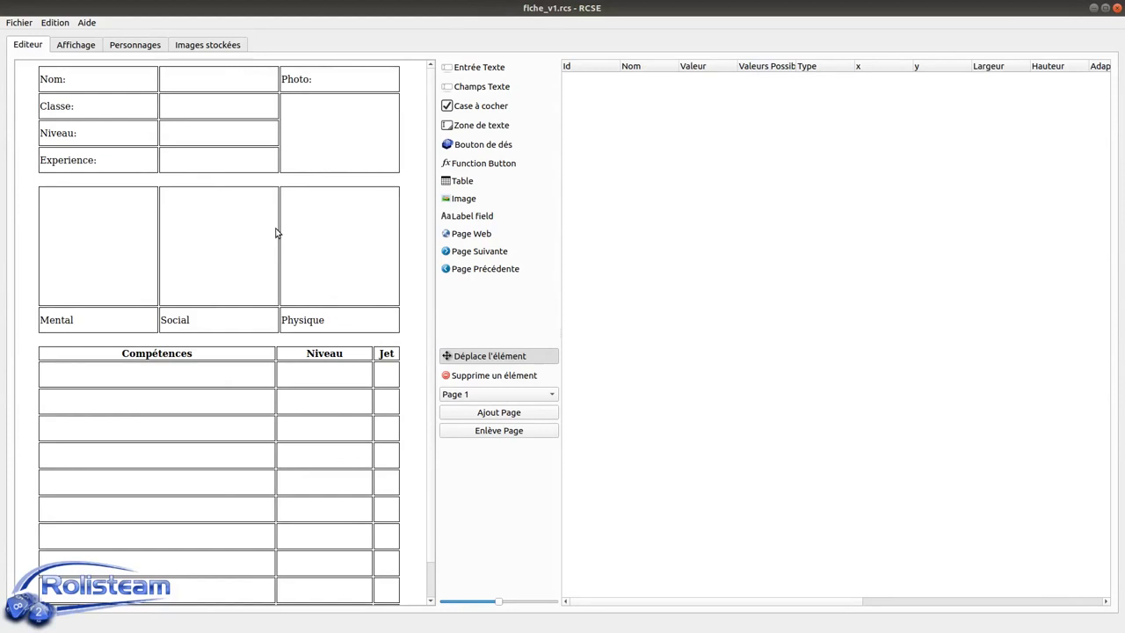
pyautogui.scroll(-1, 275, 233)
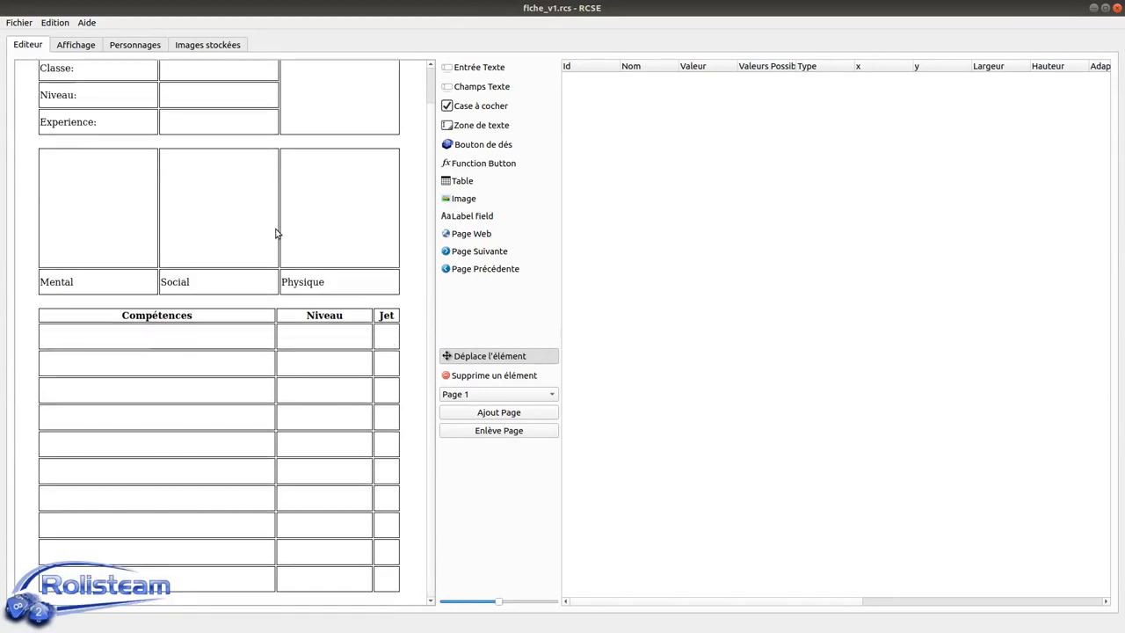
pyautogui.scroll(1, 275, 233)
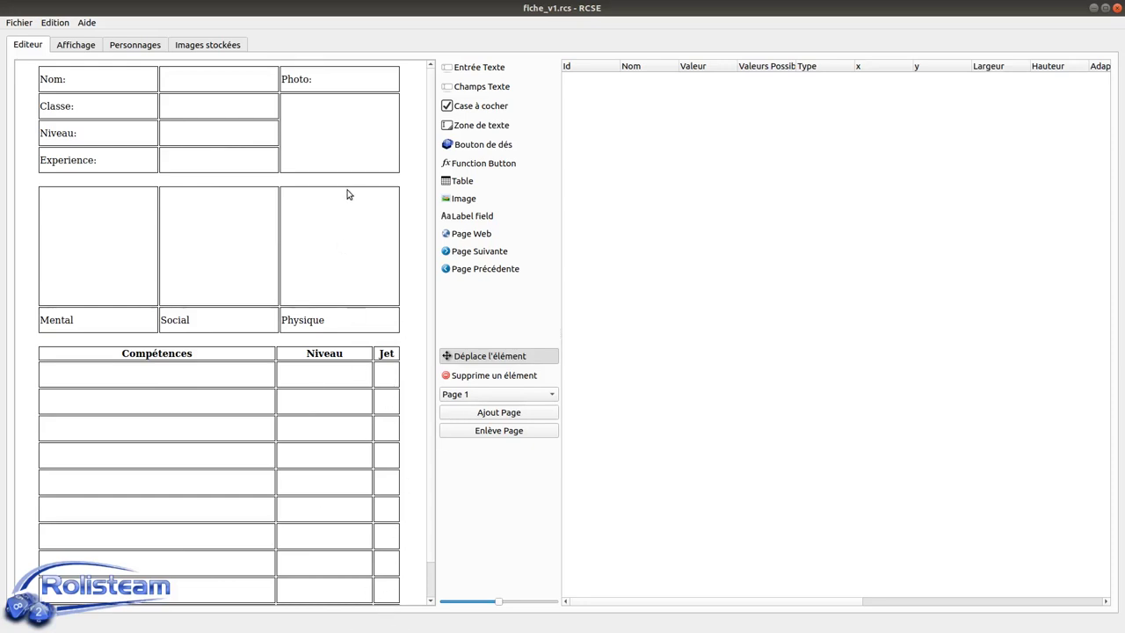
pyautogui.click(456, 74)
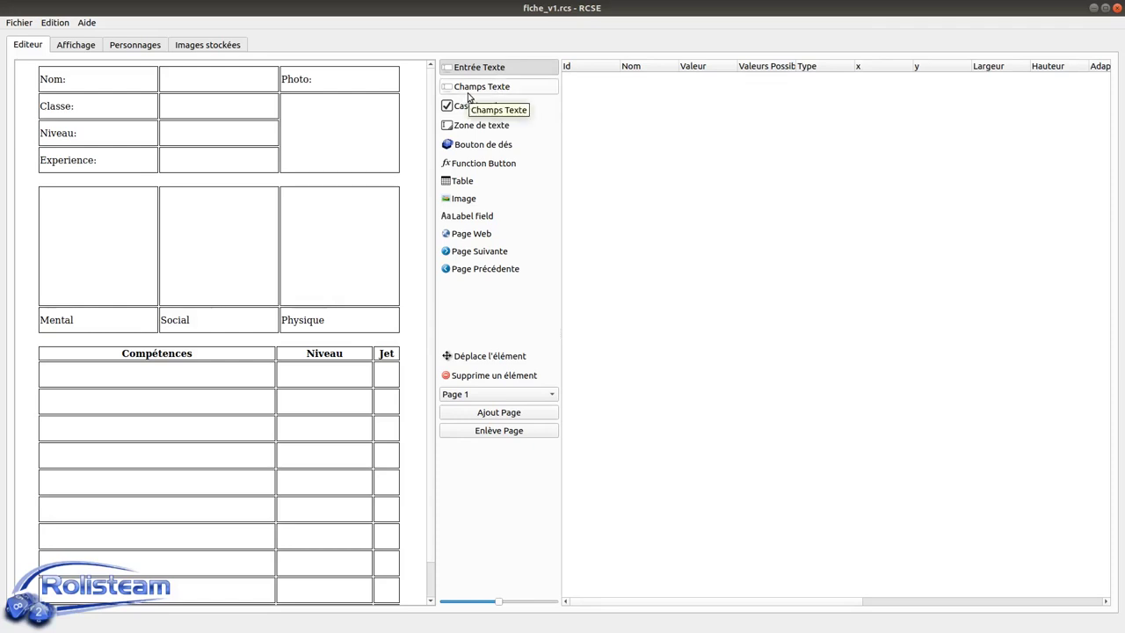
pyautogui.click(481, 89)
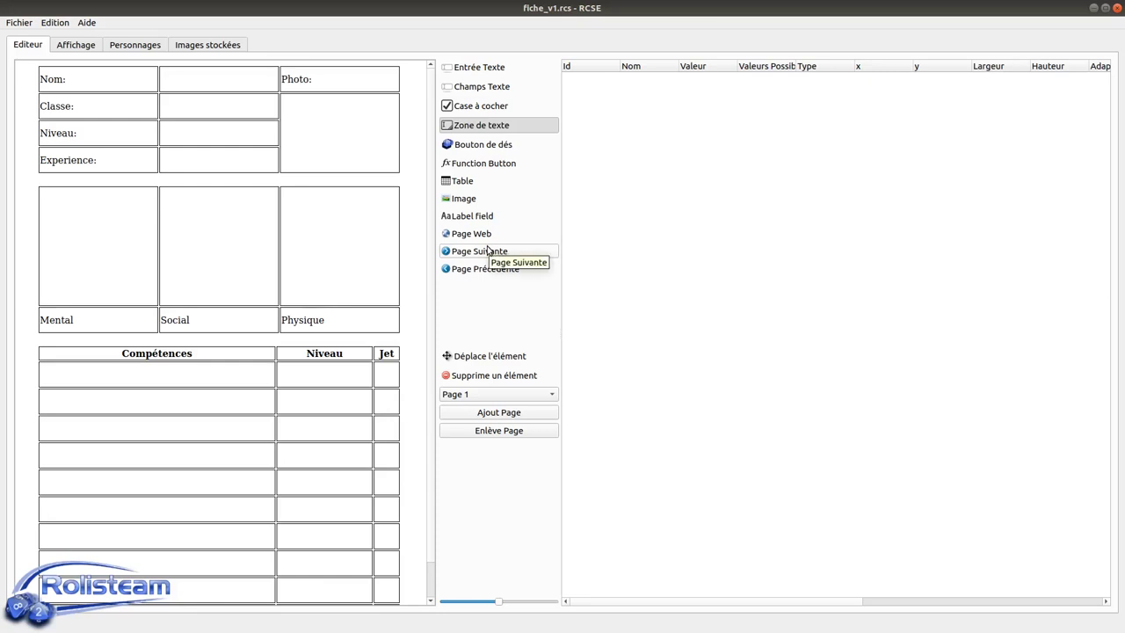
# - Draw four text input fields, each about 202 by 41, over the blank cells beside Nom, Classe, Niveau and Experience
pyautogui.click(491, 68)
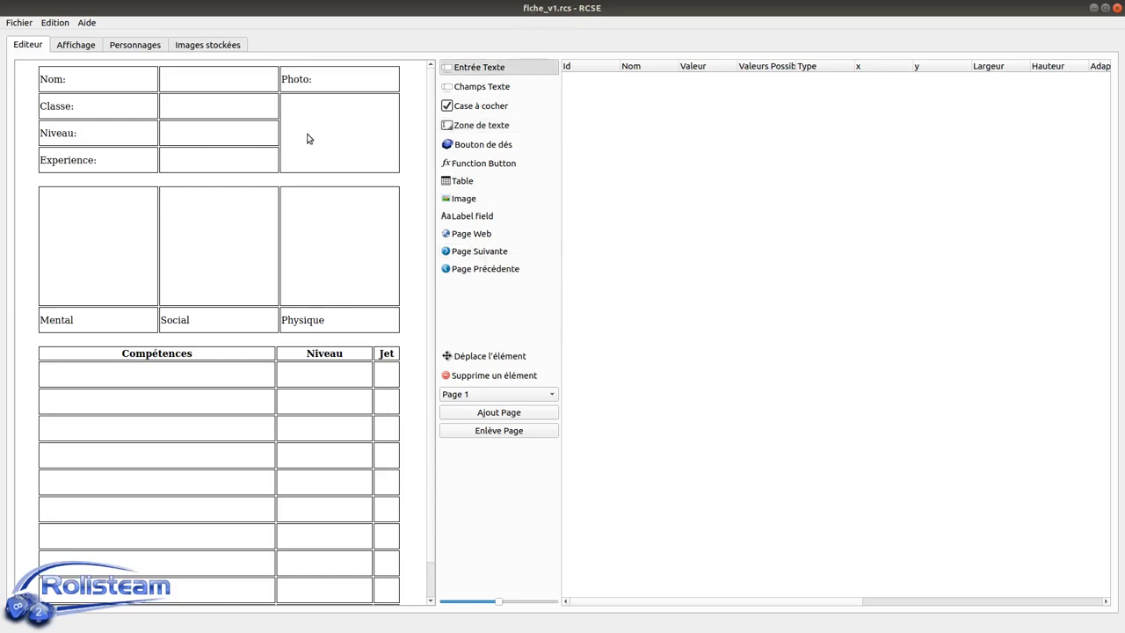
pyautogui.moveTo(161, 75); pyautogui.dragTo(277, 97)
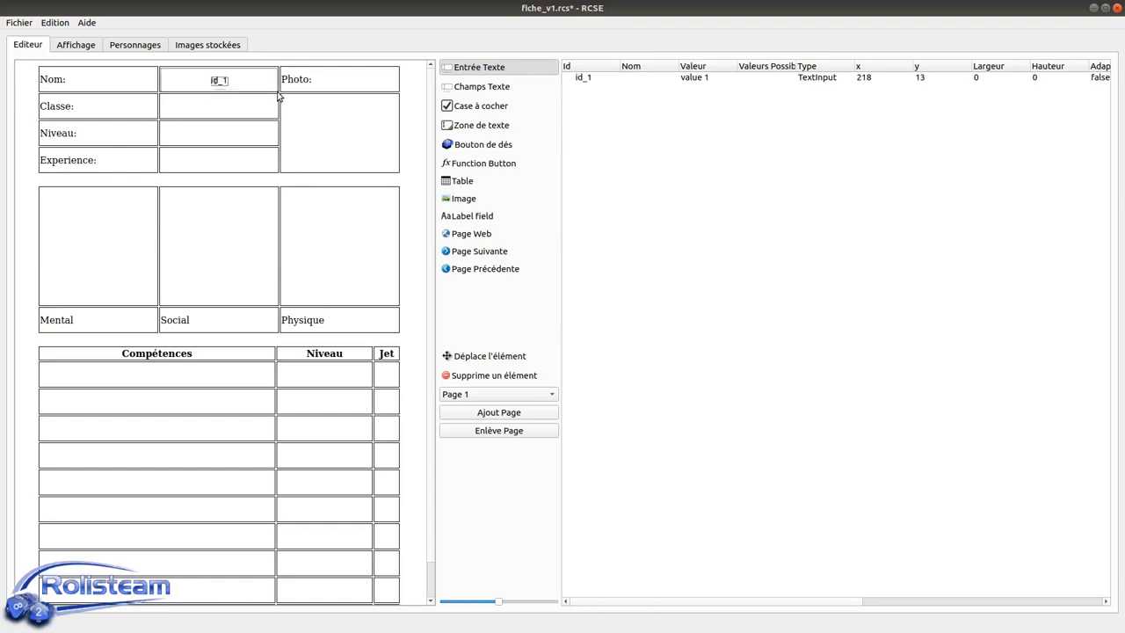
pyautogui.moveTo(159, 100); pyautogui.dragTo(280, 124)
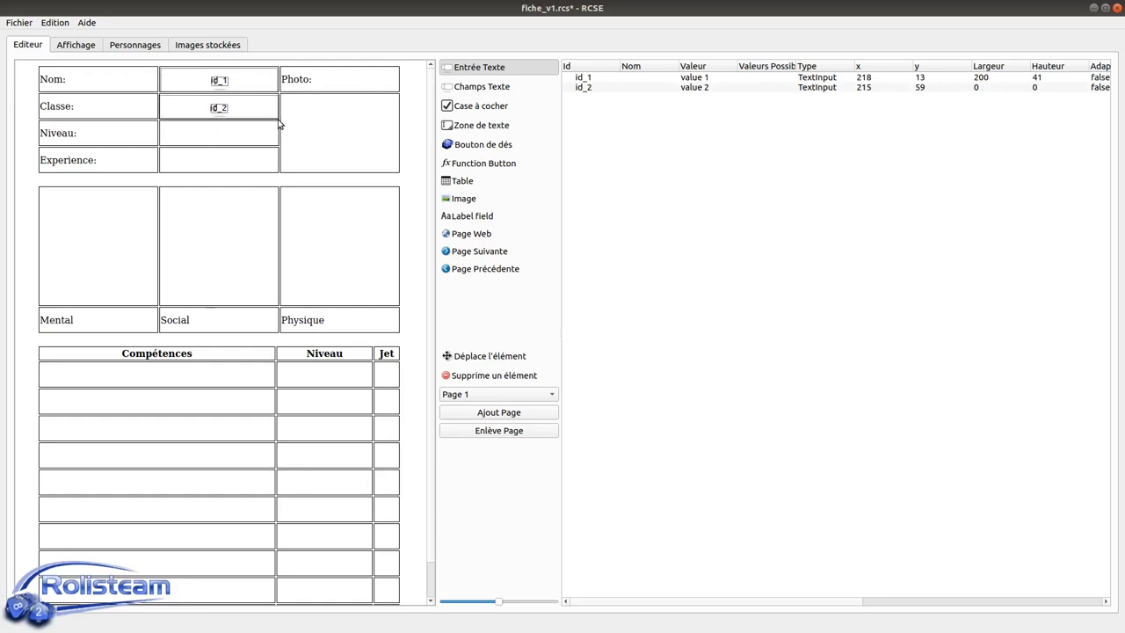
pyautogui.moveTo(161, 127); pyautogui.dragTo(279, 153)
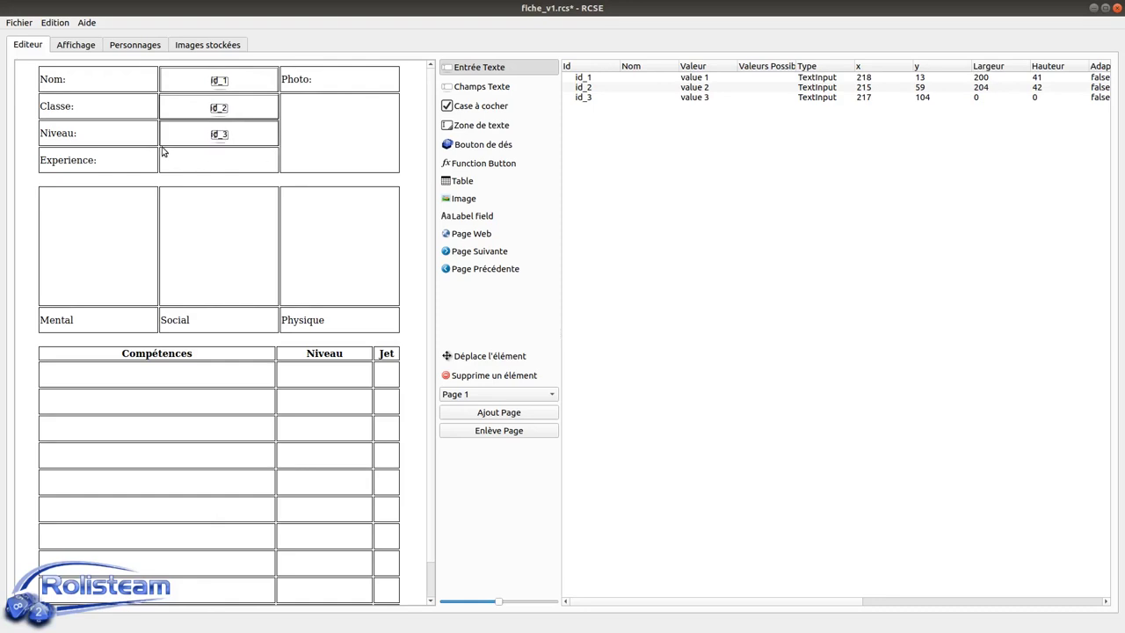
pyautogui.moveTo(161, 154); pyautogui.dragTo(279, 177)
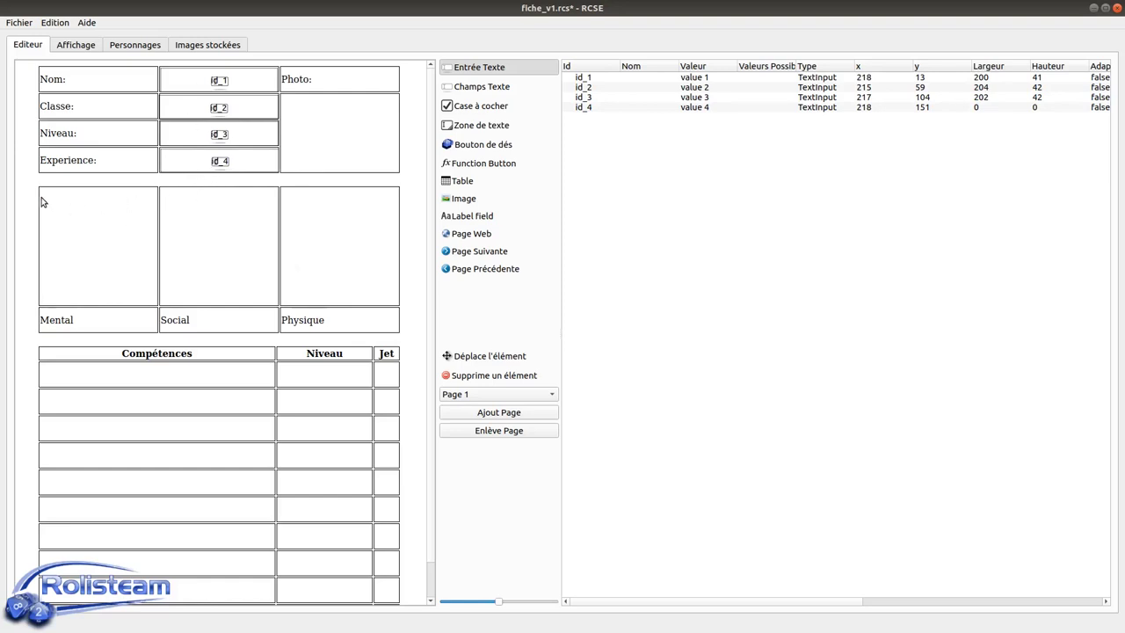
# - Draw three text input fields, each about 202 by 203, over the large boxes above Mental, Social and Physique
pyautogui.moveTo(40, 192); pyautogui.dragTo(160, 311)
pyautogui.moveTo(160, 186); pyautogui.dragTo(279, 306)
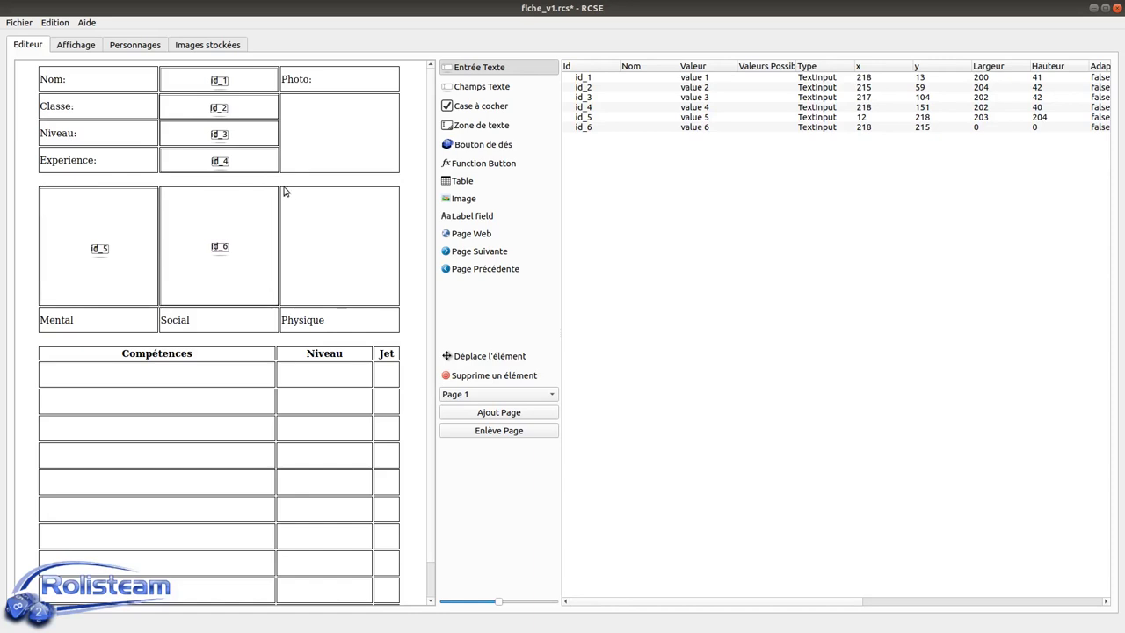
pyautogui.moveTo(281, 191); pyautogui.dragTo(401, 310)
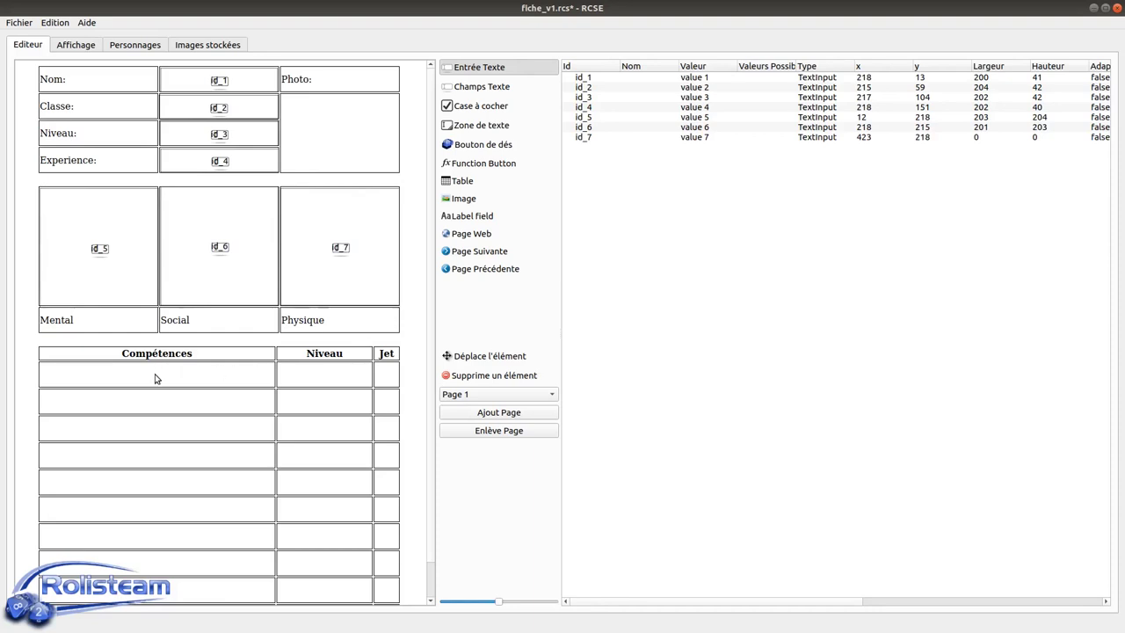
# - Draw a text area field about 611 by 961 covering the blank frame on page 2
pyautogui.click(510, 397)
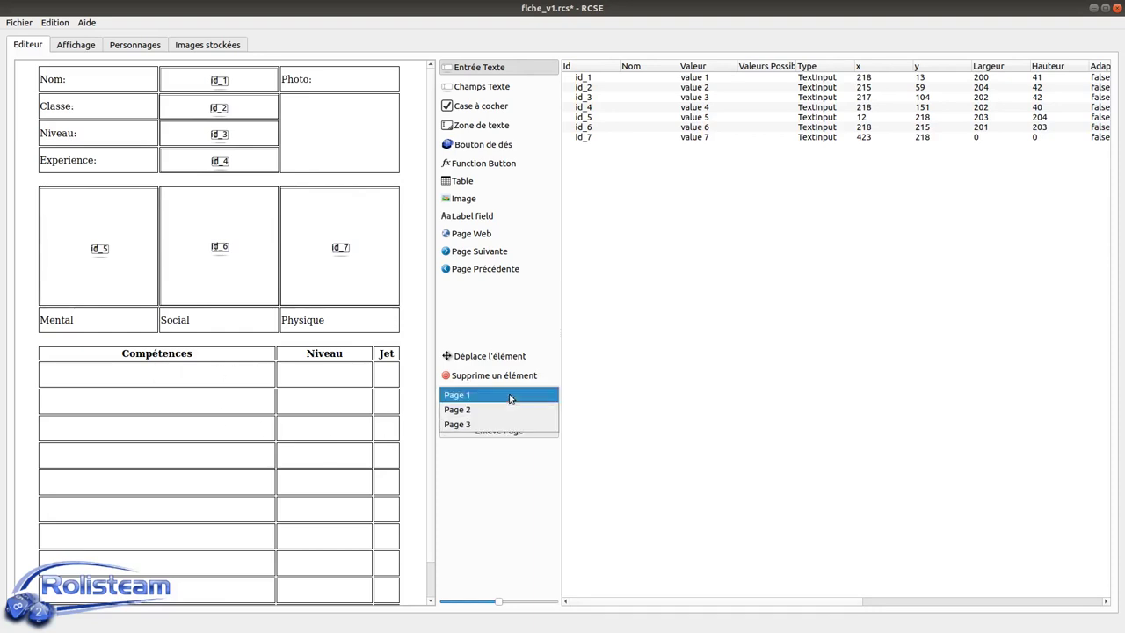
pyautogui.click(503, 411)
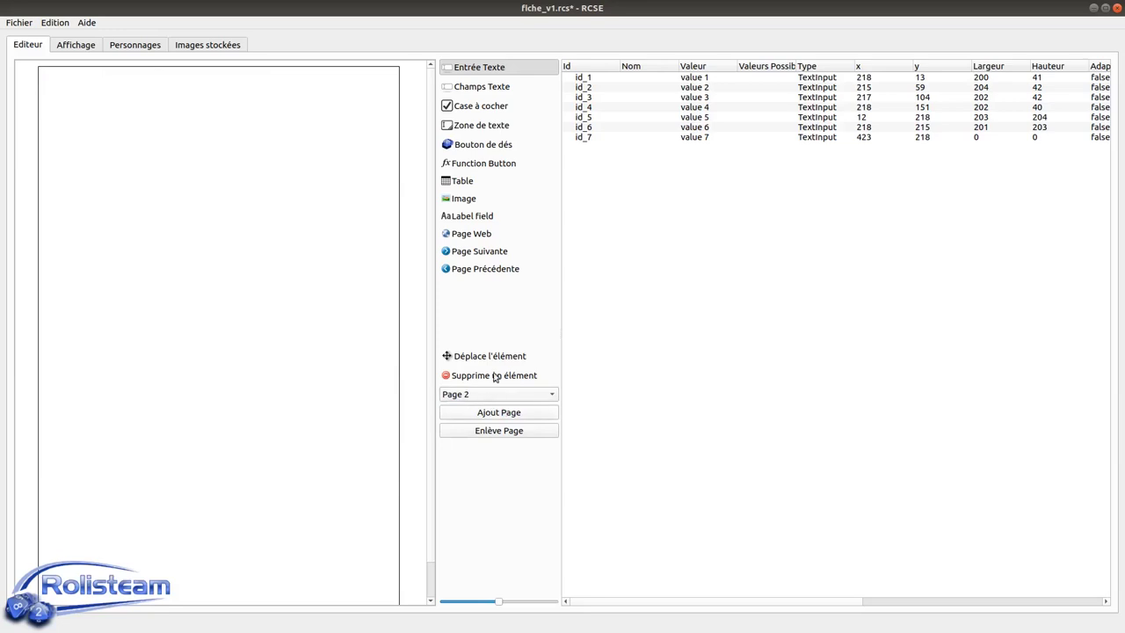
pyautogui.click(484, 126)
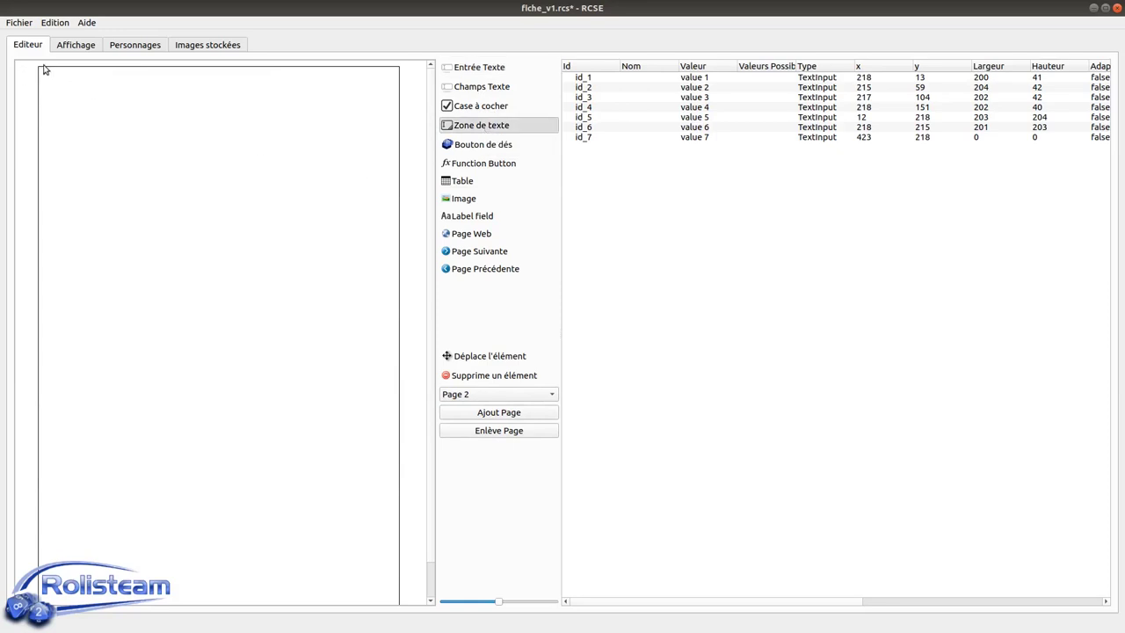
pyautogui.moveTo(39, 70); pyautogui.dragTo(396, 596)
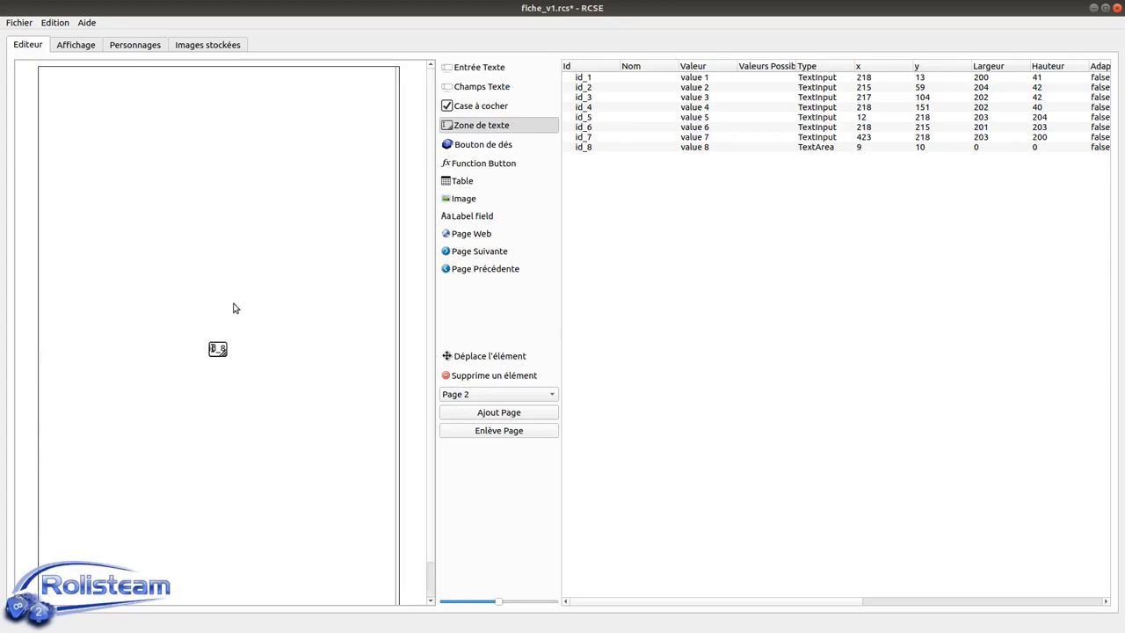
# - Draw a web page field about 615 by 960 covering the blank frame on page 3
pyautogui.click(530, 394)
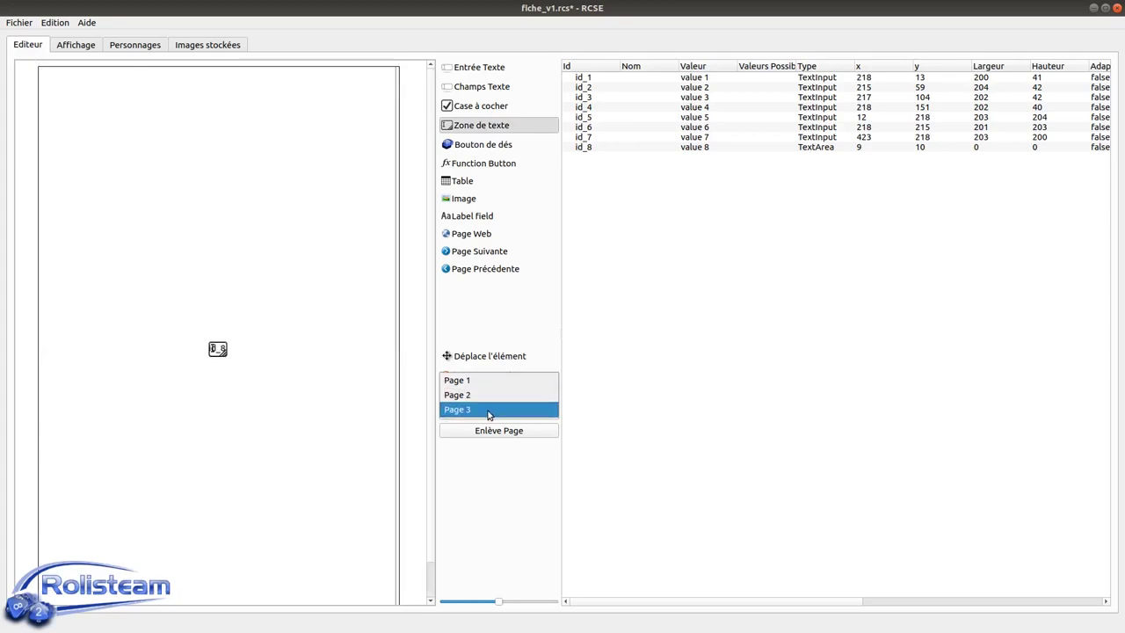
pyautogui.click(500, 409)
pyautogui.click(482, 235)
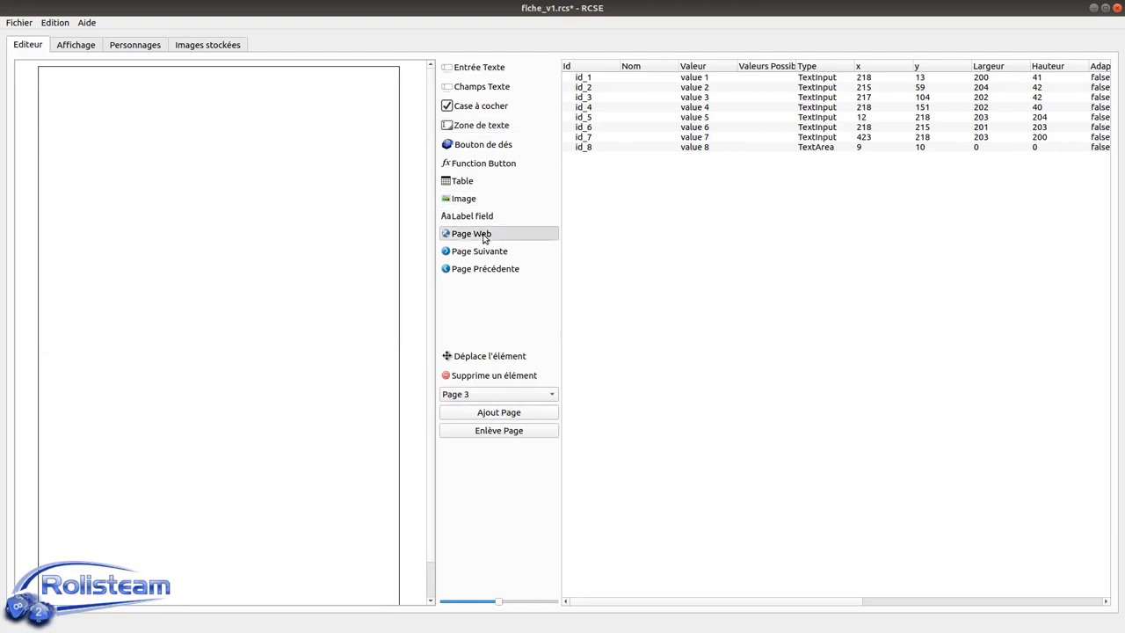
pyautogui.moveTo(38, 70)
pyautogui.mouseDown()
pyautogui.moveTo(156, 308)
pyautogui.moveTo(472, 510)
pyautogui.moveTo(381, 522)
pyautogui.moveTo(373, 582)
pyautogui.moveTo(398, 595)
pyautogui.mouseUp()
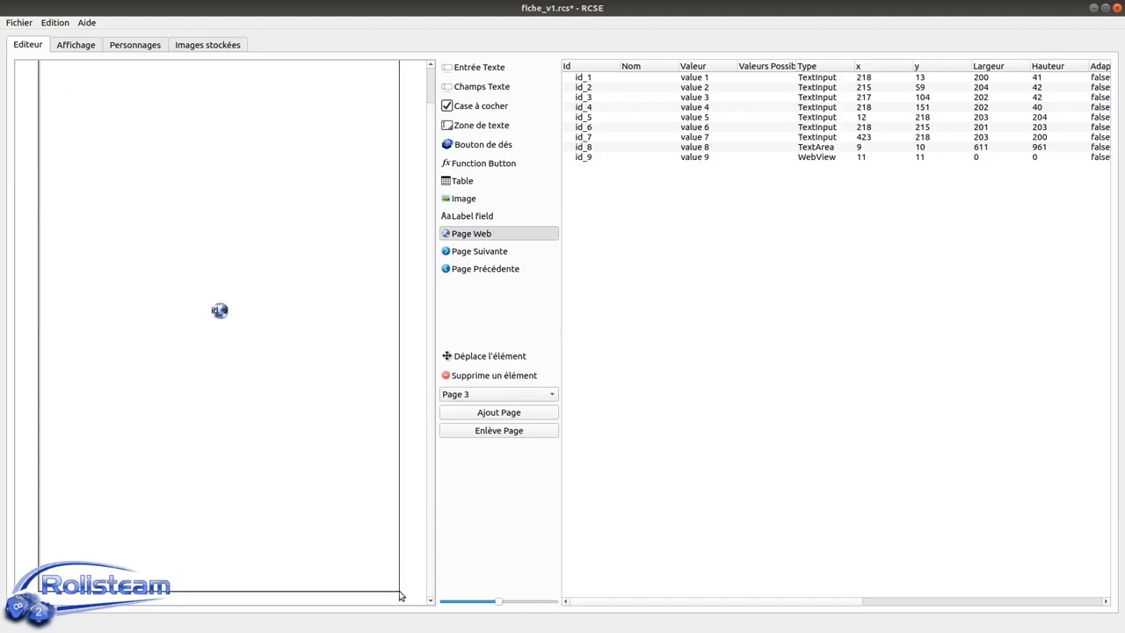
# - Draw an image field about 202 by 135 over the empty box under Photo on page 1, and return to the move tool
pyautogui.click(487, 395)
pyautogui.click(486, 367)
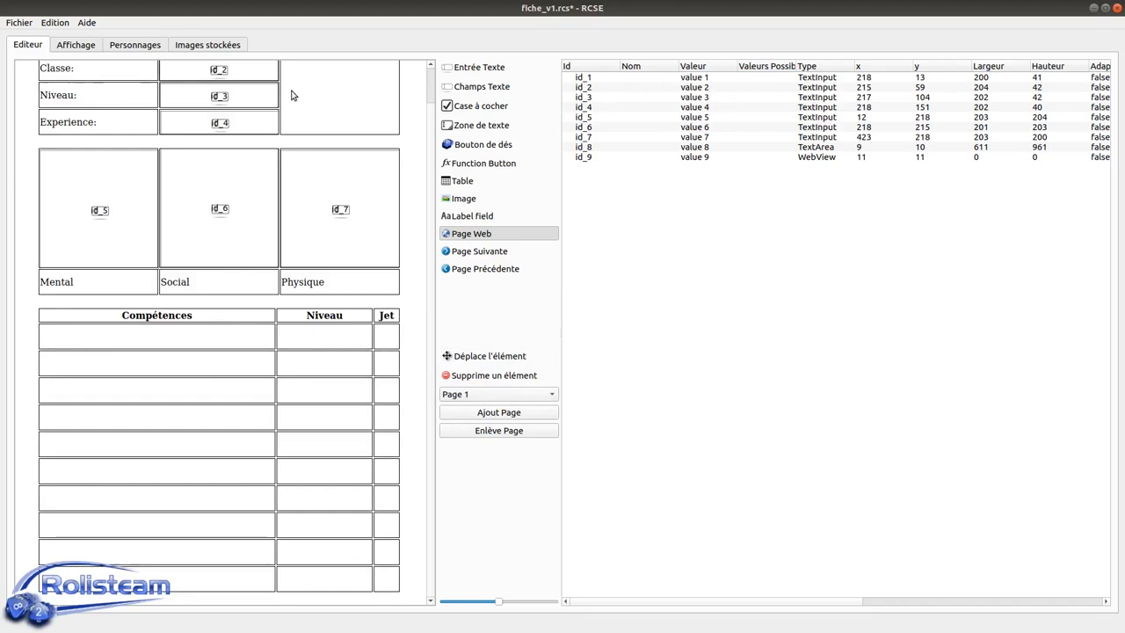
pyautogui.scroll(2, 420, 202)
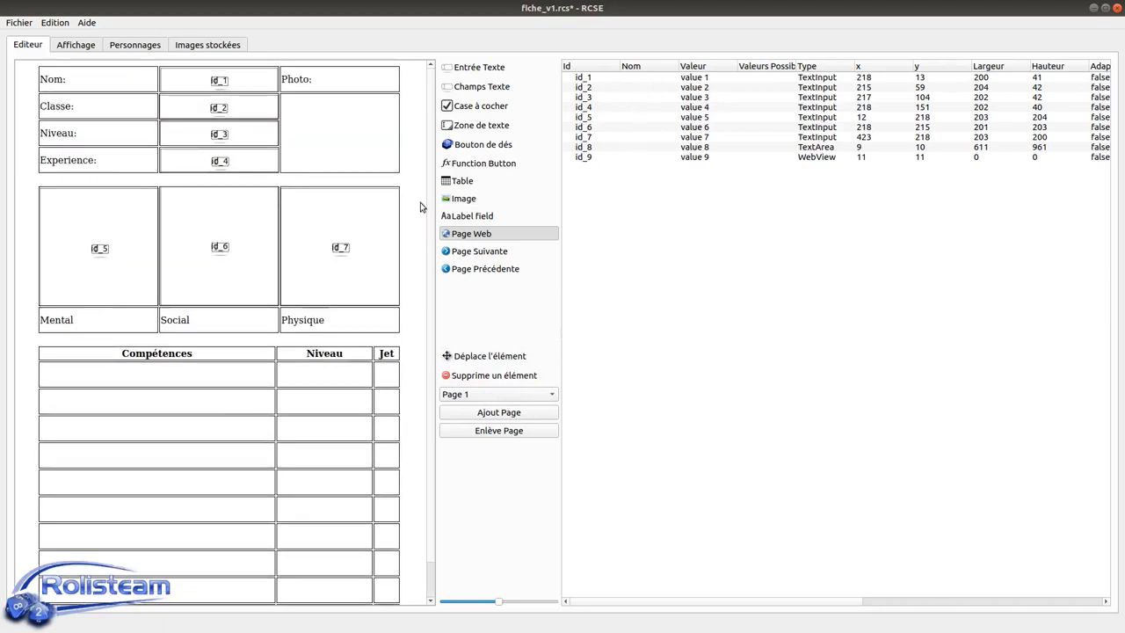
pyautogui.click(467, 198)
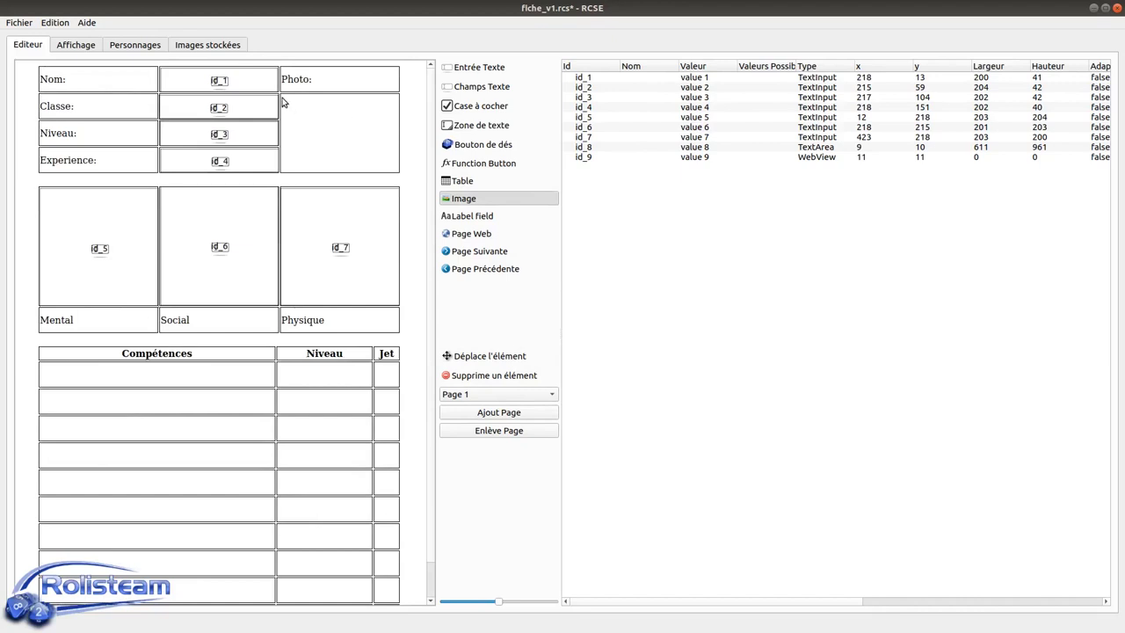
pyautogui.moveTo(281, 99); pyautogui.dragTo(399, 178)
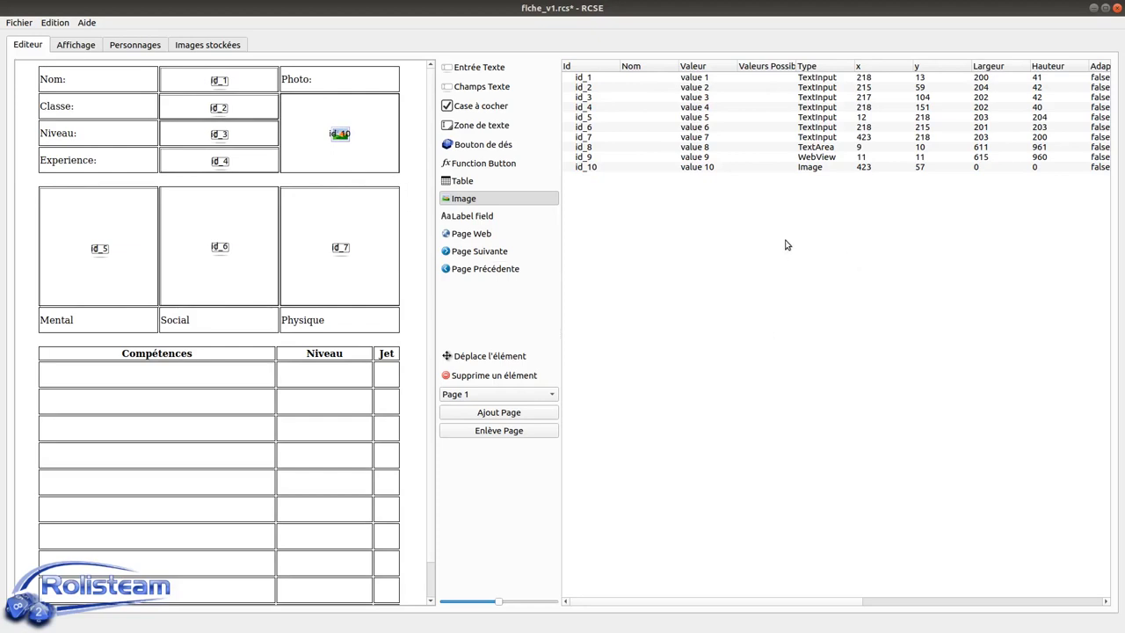
pyautogui.click(491, 356)
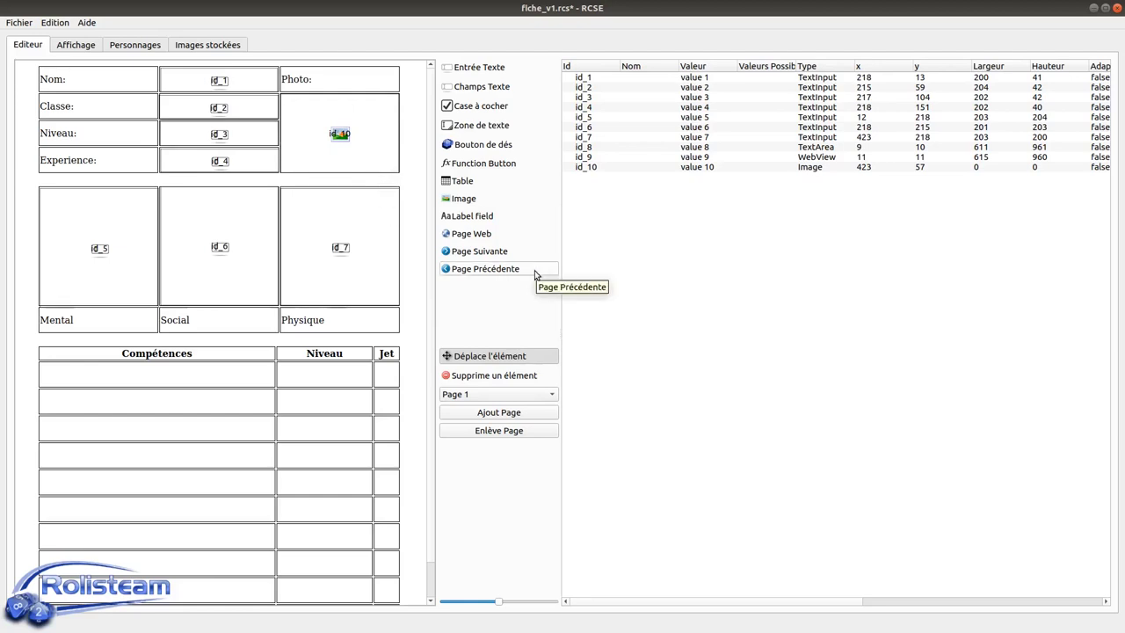
# - Adjust the divider beside the field table to give the table's columns more width
pyautogui.moveTo(560, 312); pyautogui.dragTo(587, 293)
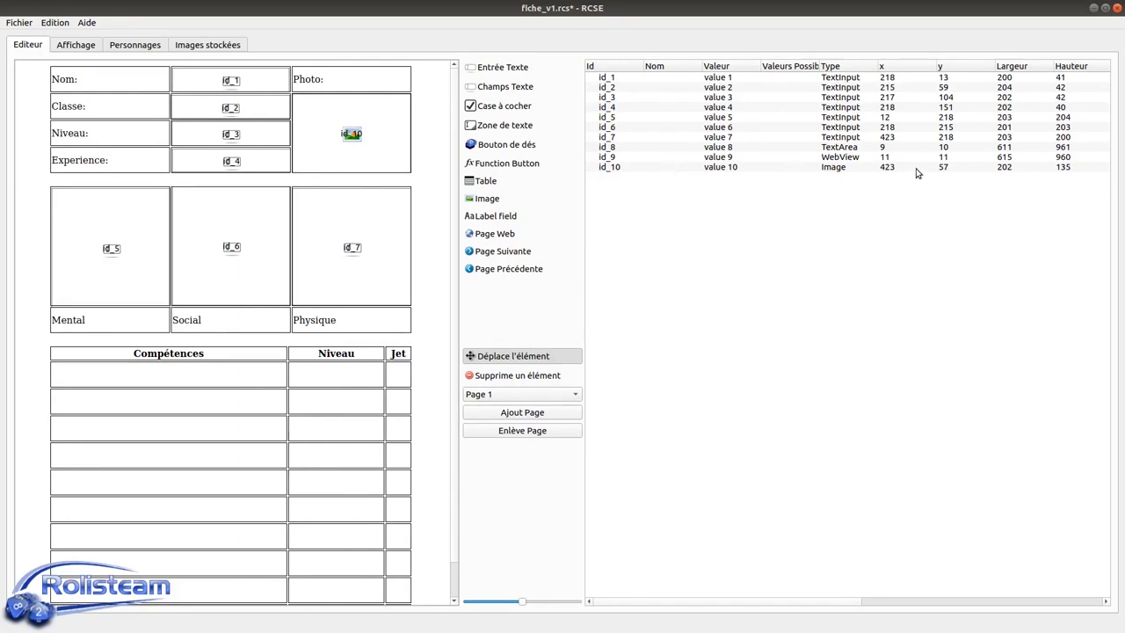
pyautogui.click(774, 89)
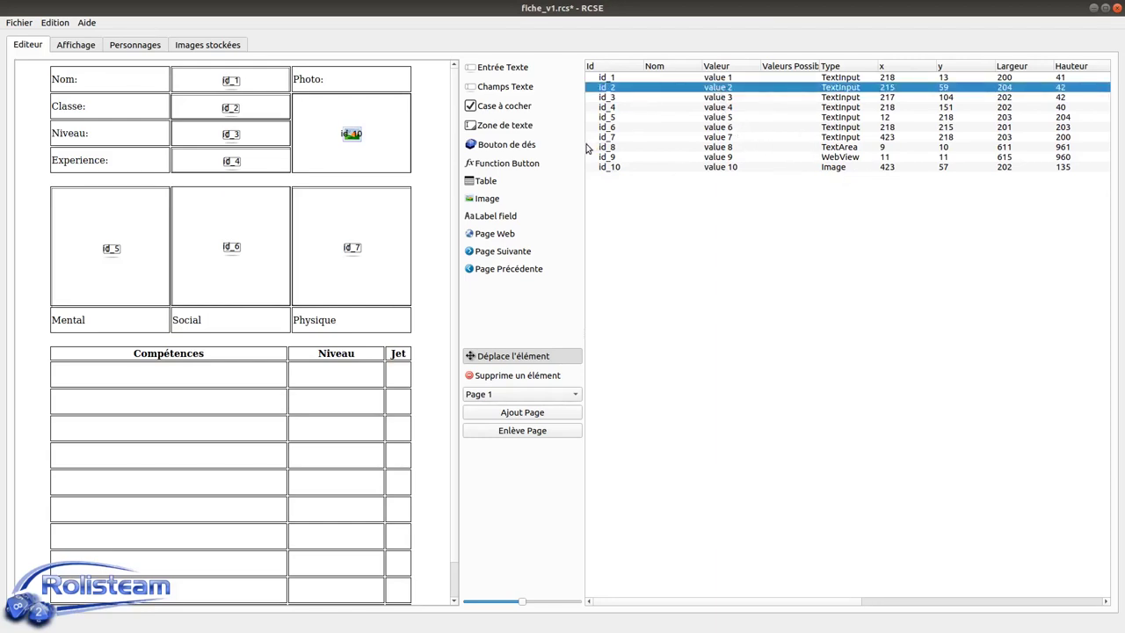
pyautogui.moveTo(582, 145); pyautogui.dragTo(539, 145)
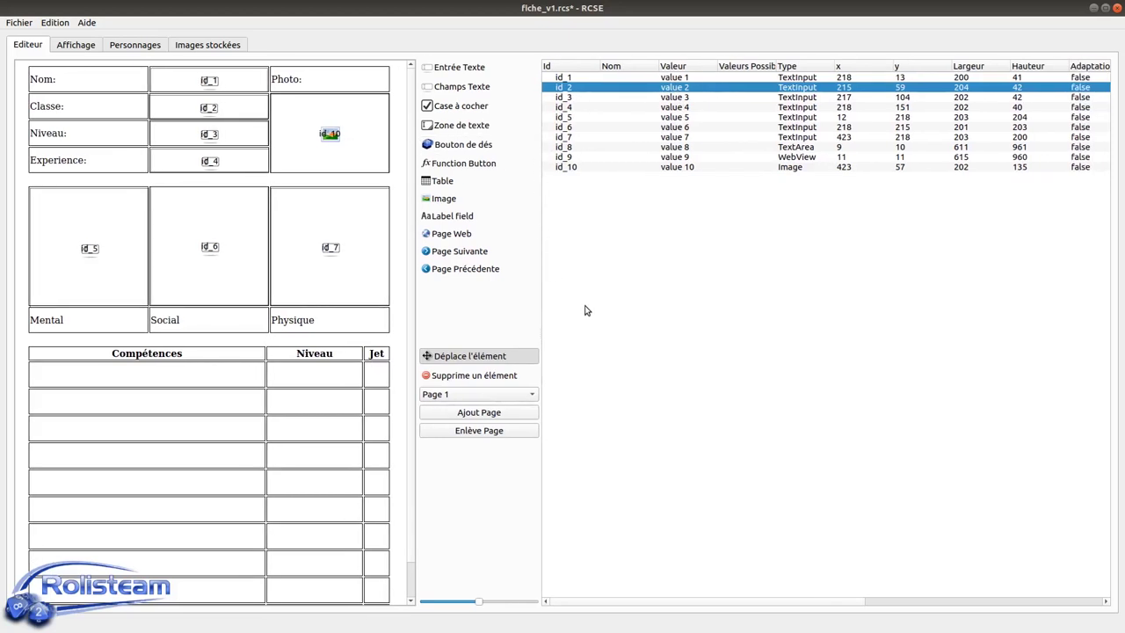
# - Name the fields id_1 to id_4 nom, classe, niveau and xp in the field table
pyautogui.doubleClick(614, 79)
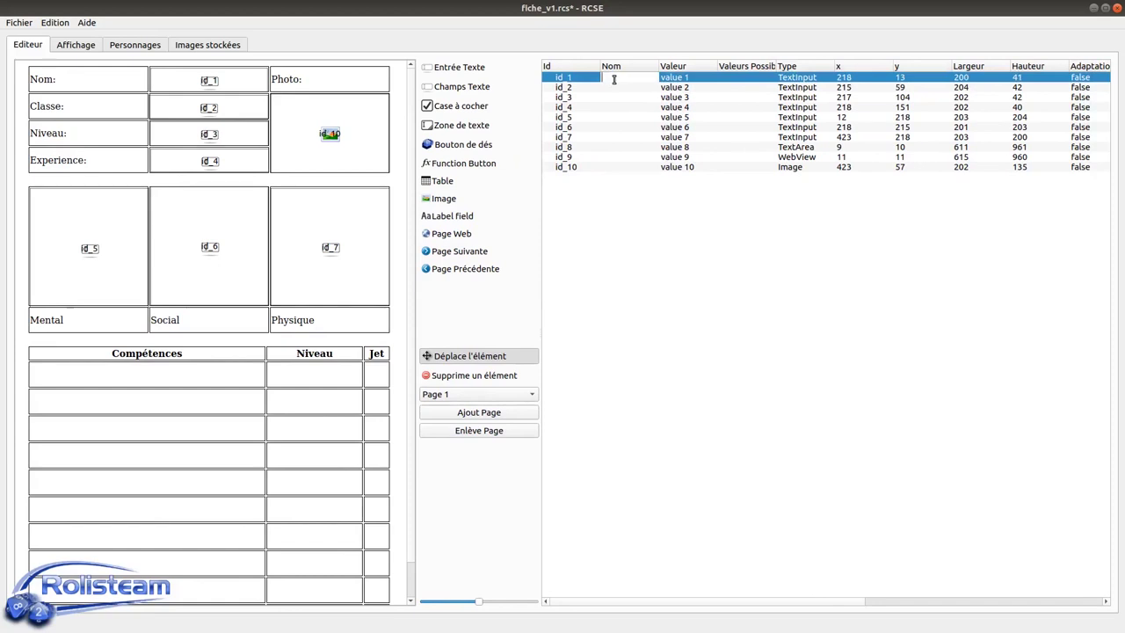
pyautogui.write('nom')
pyautogui.press('Down')
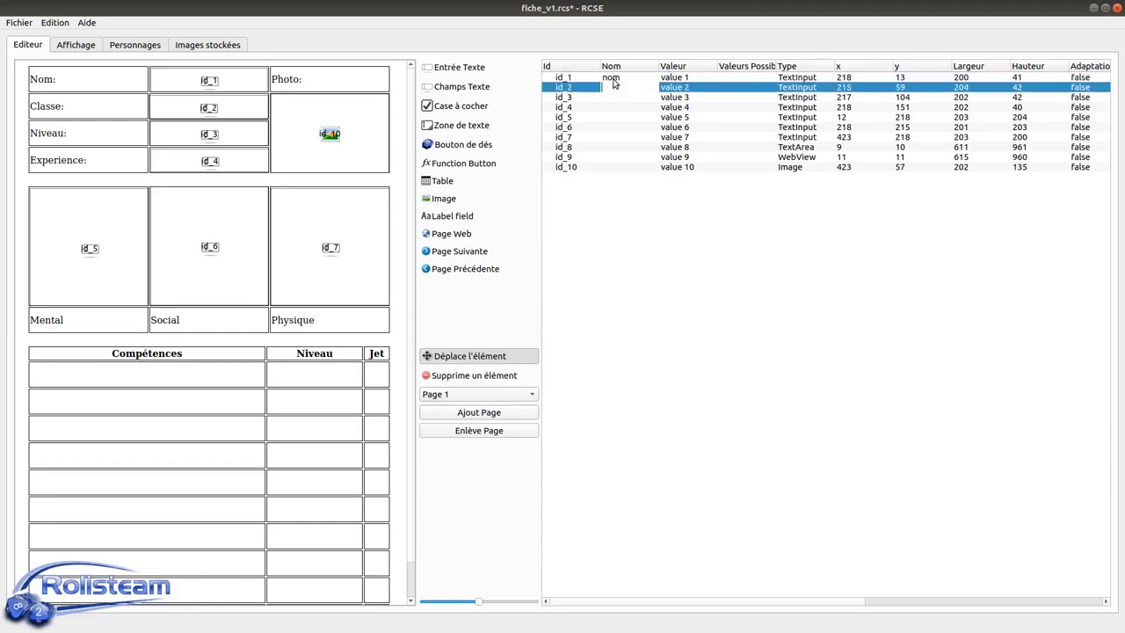
pyautogui.write('classe')
pyautogui.press('Down')
pyautogui.write('niveau')
pyautogui.press('Down')
pyautogui.write('ex')
pyautogui.write('e')
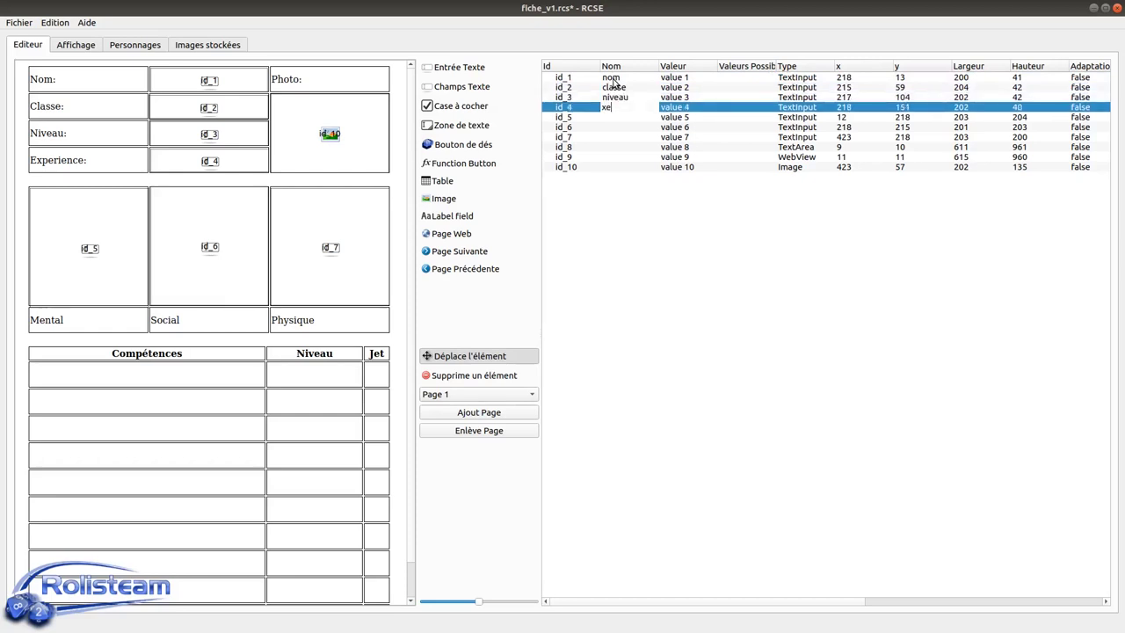
pyautogui.press('Down')
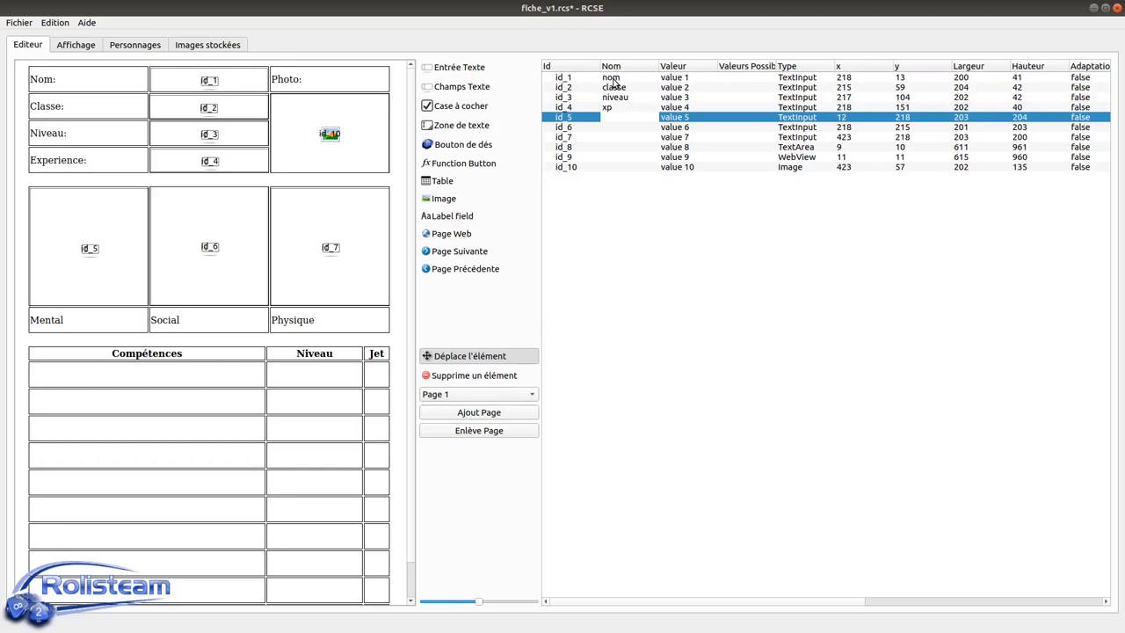
# - Name the fields id_5, id_6 and id_7 mental, social and physique
pyautogui.write('mental')
pyautogui.press('Down')
pyautogui.write('social')
pyautogui.press('Down')
pyautogui.write('physique')
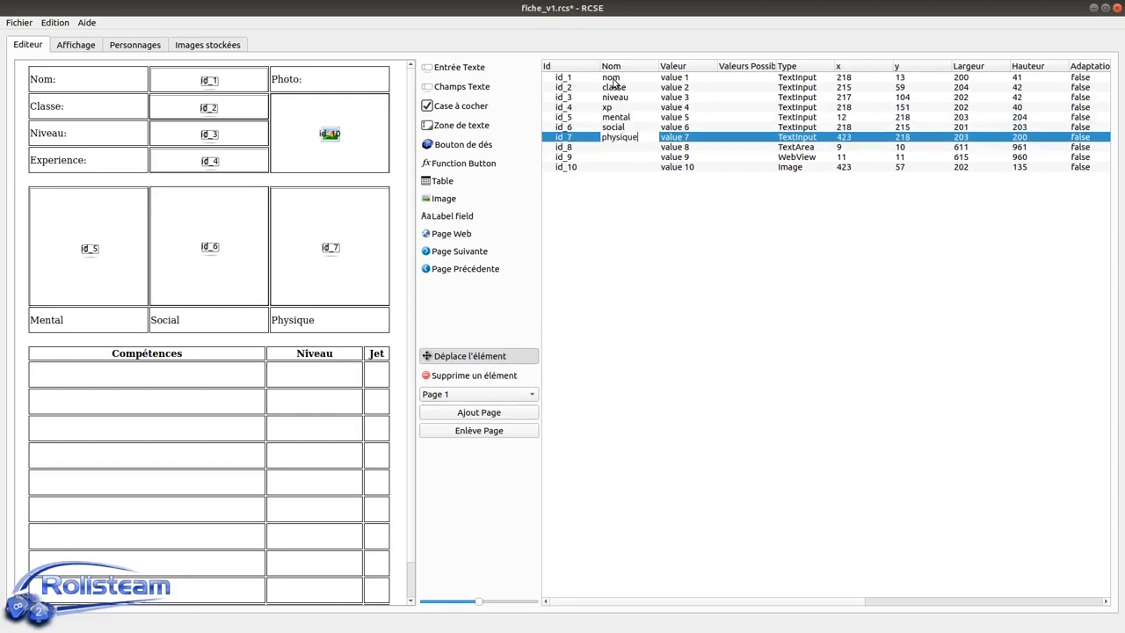
pyautogui.press('Down')
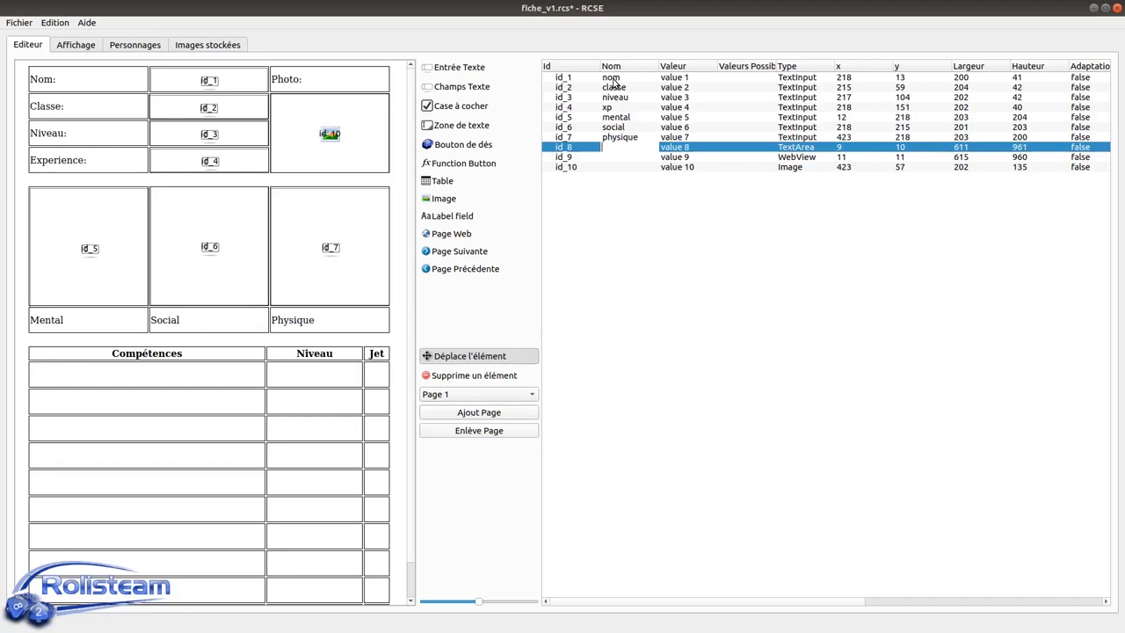
# - Name the text area historique, the web page field webview and the image field image
pyautogui.write('historique')
pyautogui.press('Down')
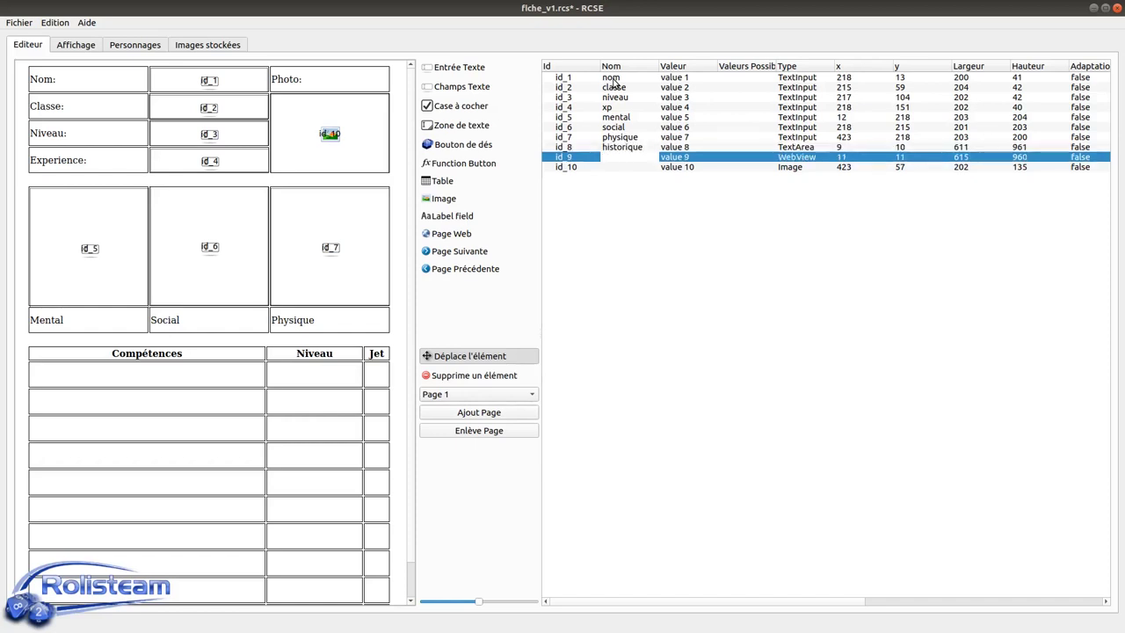
pyautogui.write('webview')
pyautogui.press('Down')
pyautogui.write('image')
pyautogui.press('Return')
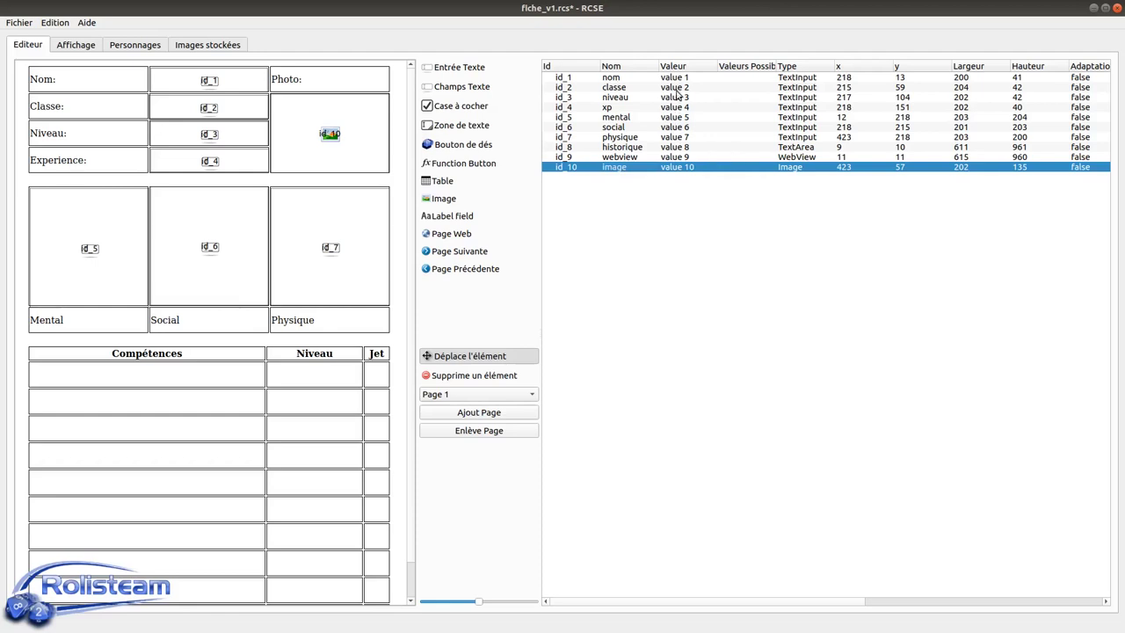
pyautogui.moveTo(681, 79); pyautogui.dragTo(679, 178)
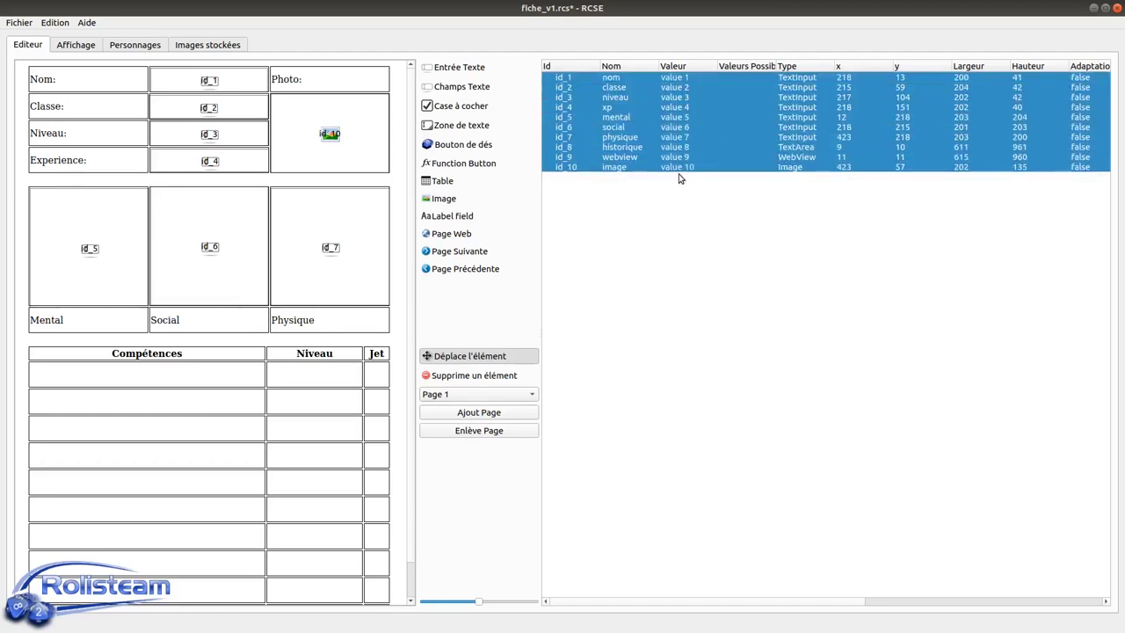
pyautogui.click(683, 222)
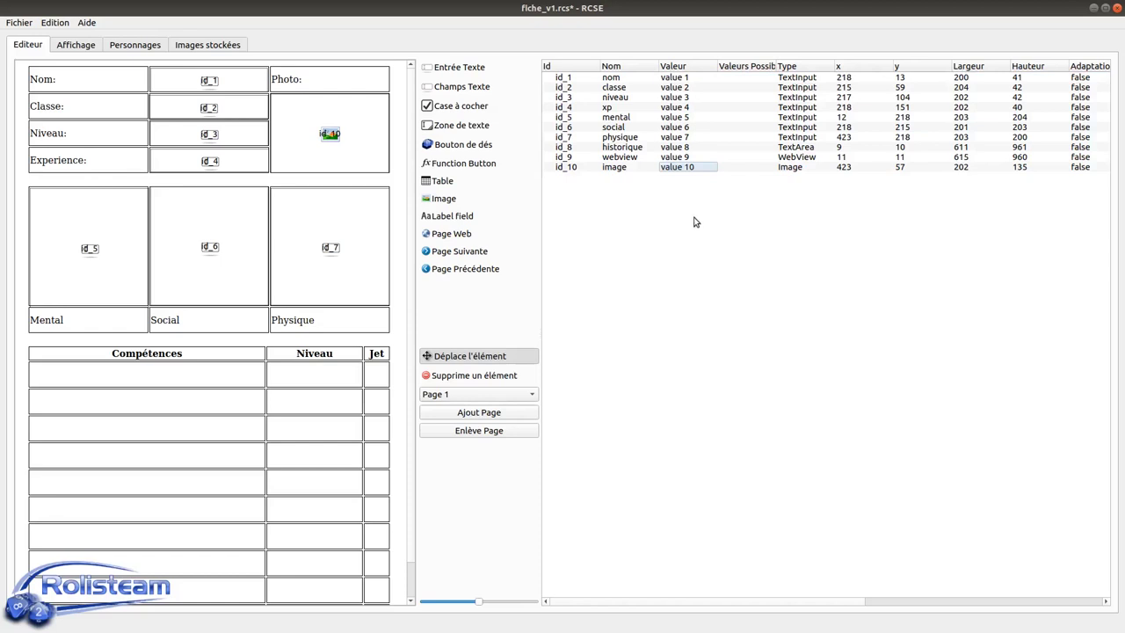
# - Generate the sheet's QML code and preview, and widen the preview area
pyautogui.click(63, 48)
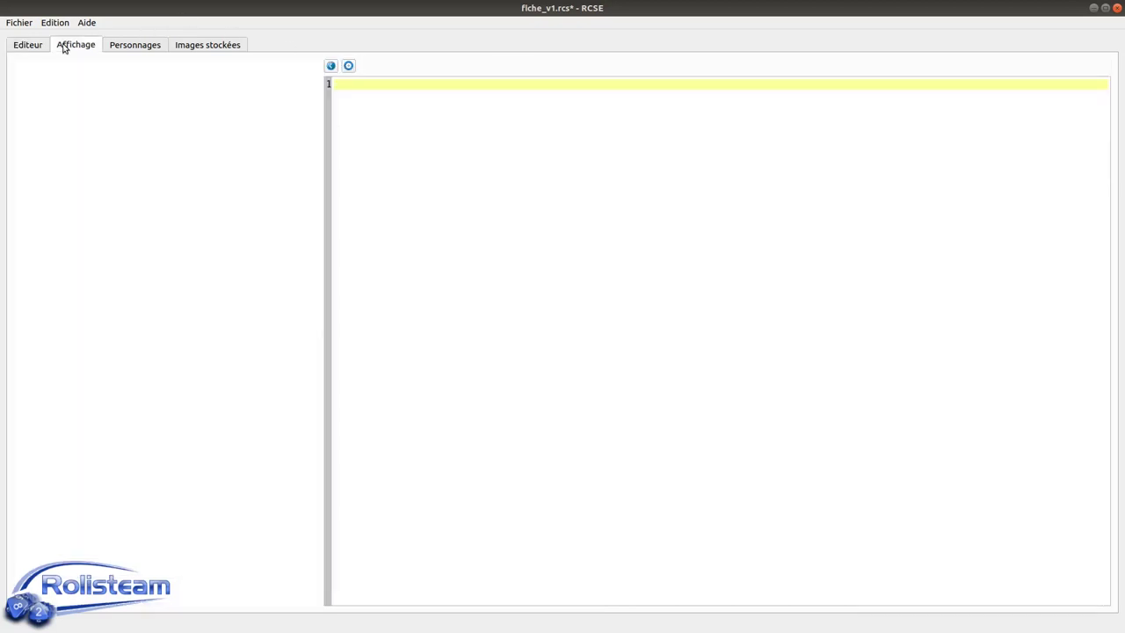
pyautogui.click(349, 67)
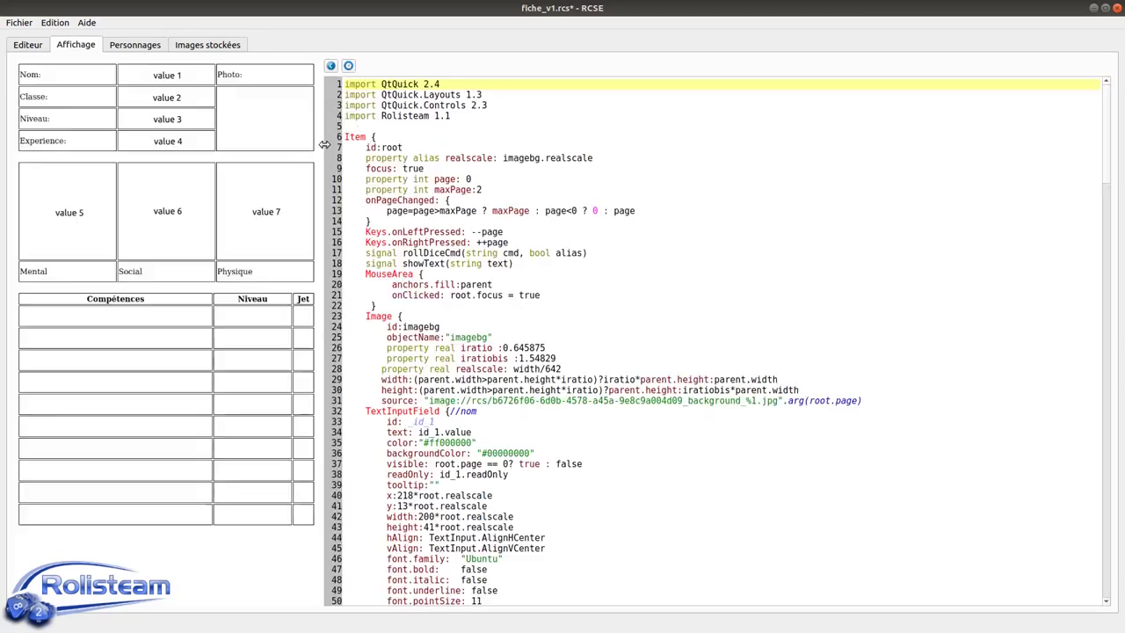
pyautogui.moveTo(325, 144); pyautogui.dragTo(410, 146)
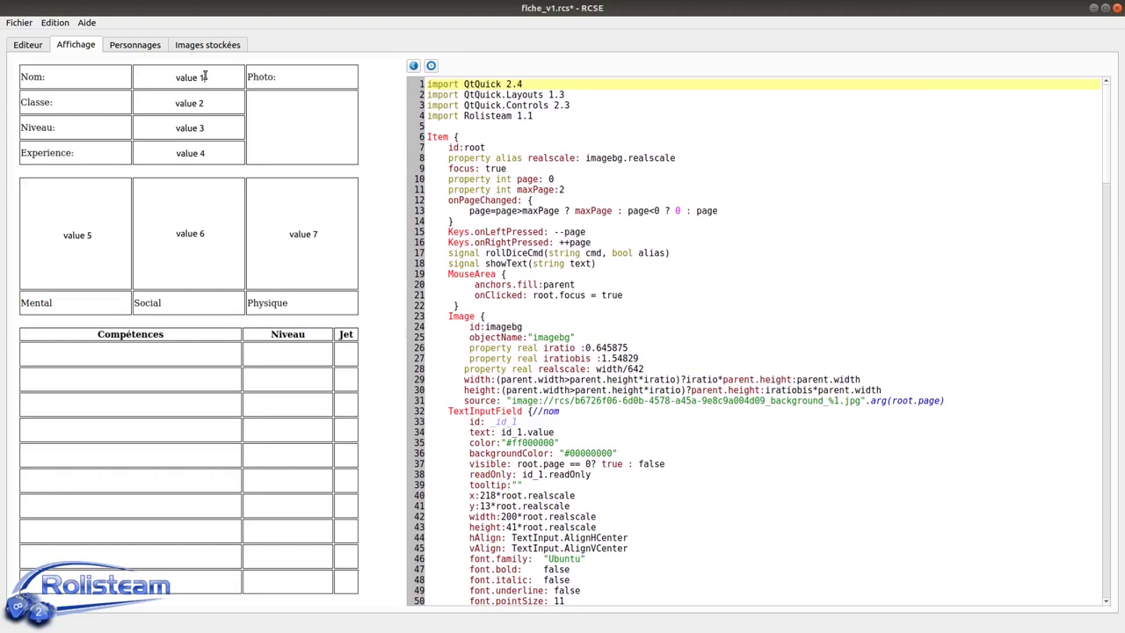
# - Replace the Nom field's content in the preview with "aernaenaute" and check the nom row in the field table
pyautogui.press('BackSpace')
pyautogui.press('BackSpace')
pyautogui.press('BackSpace')
pyautogui.press('BackSpace')
pyautogui.press('BackSpace')
pyautogui.press('BackSpace')
pyautogui.press('BackSpace')
pyautogui.write('aernaenaute')
pyautogui.click(37, 49)
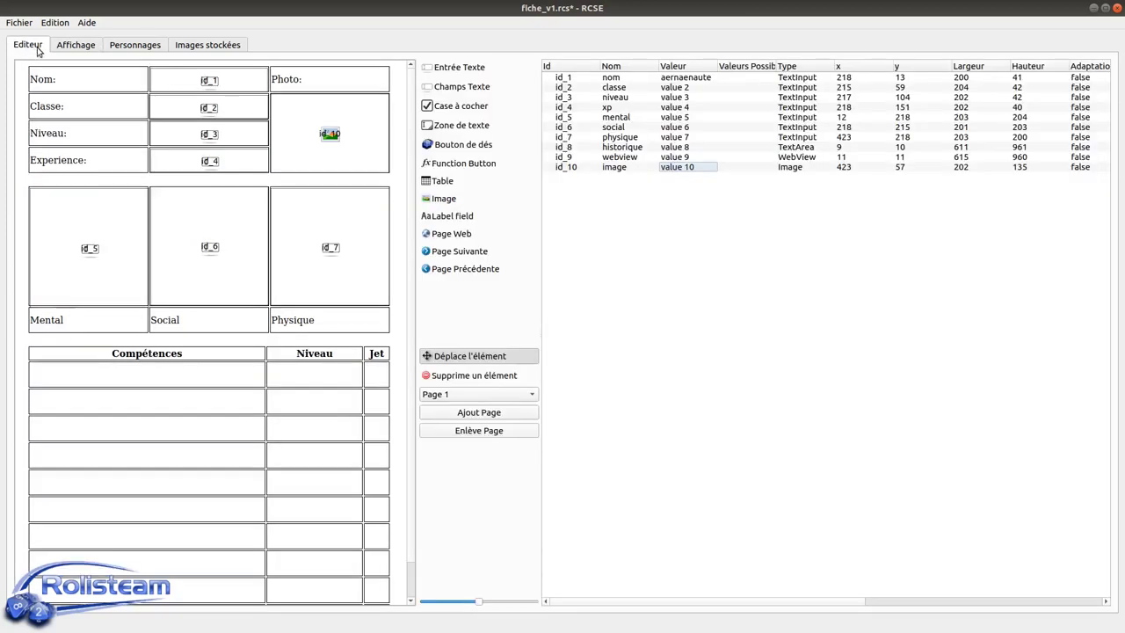
pyautogui.click(698, 79)
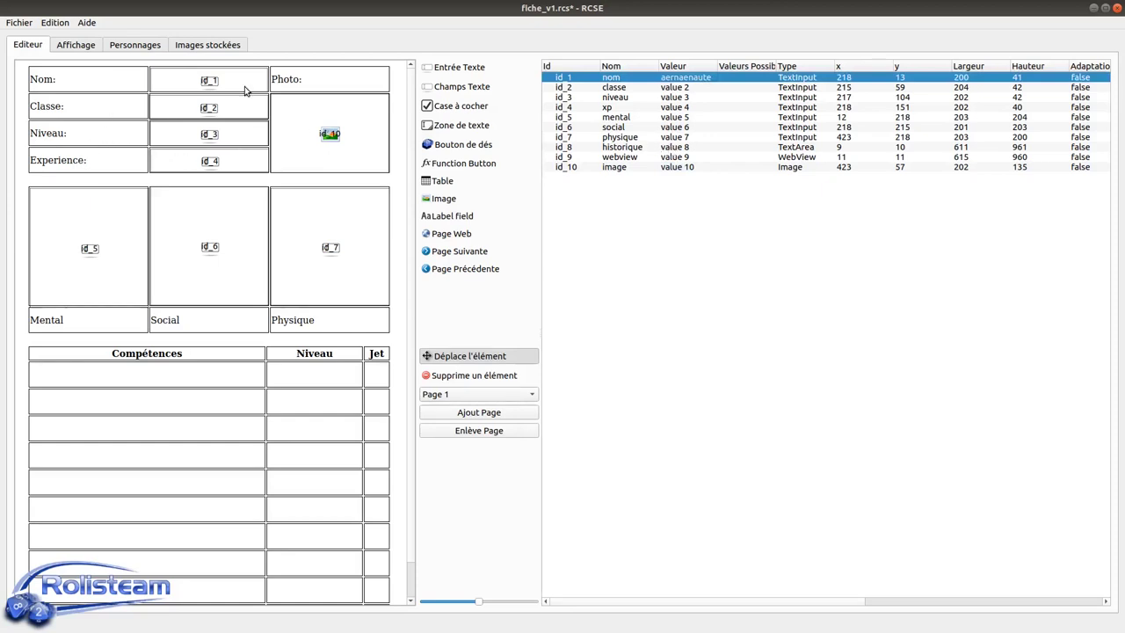
# - Set the possible values of the classe field to "mage,guerrier,druide,voleur"
pyautogui.click(740, 88)
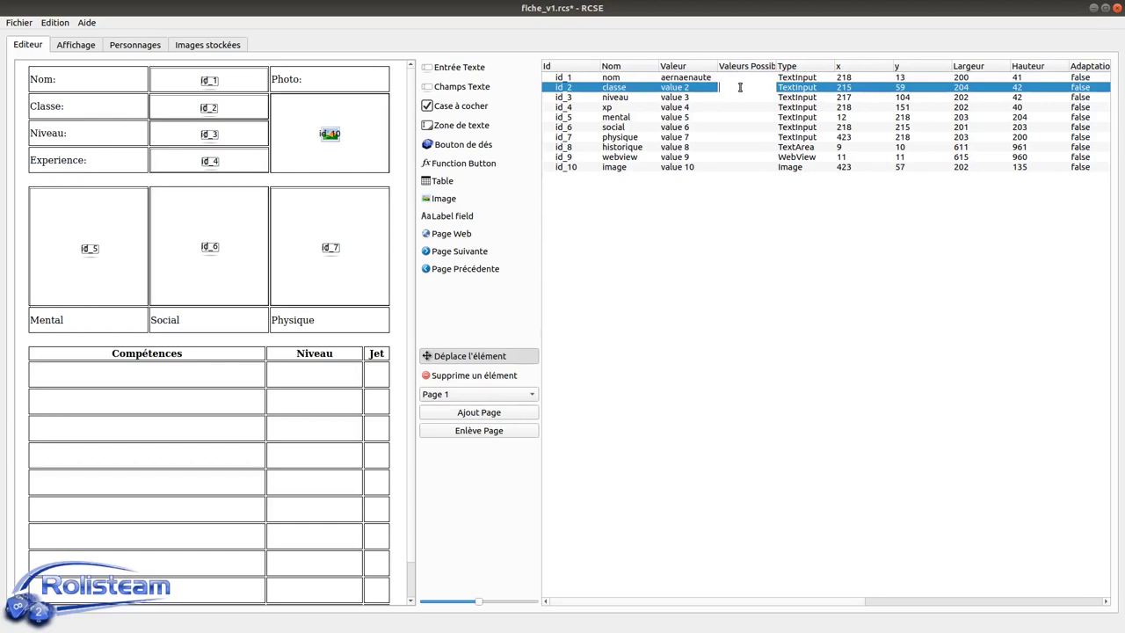
pyautogui.write('mage,guerrier,druide,voleur')
pyautogui.press('Return')
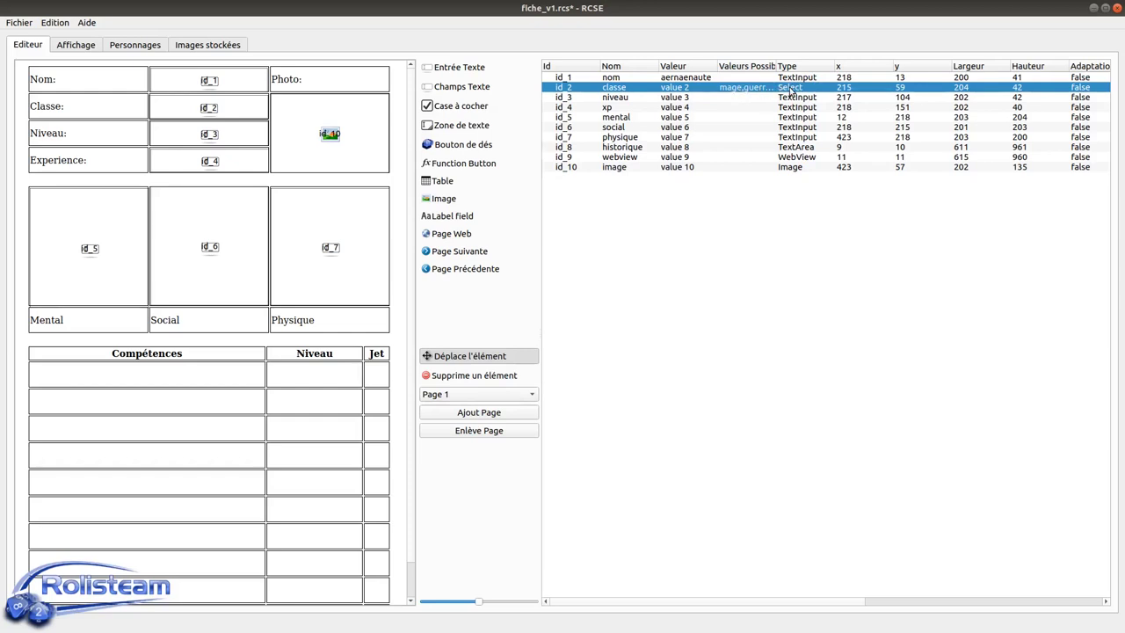
pyautogui.click(792, 256)
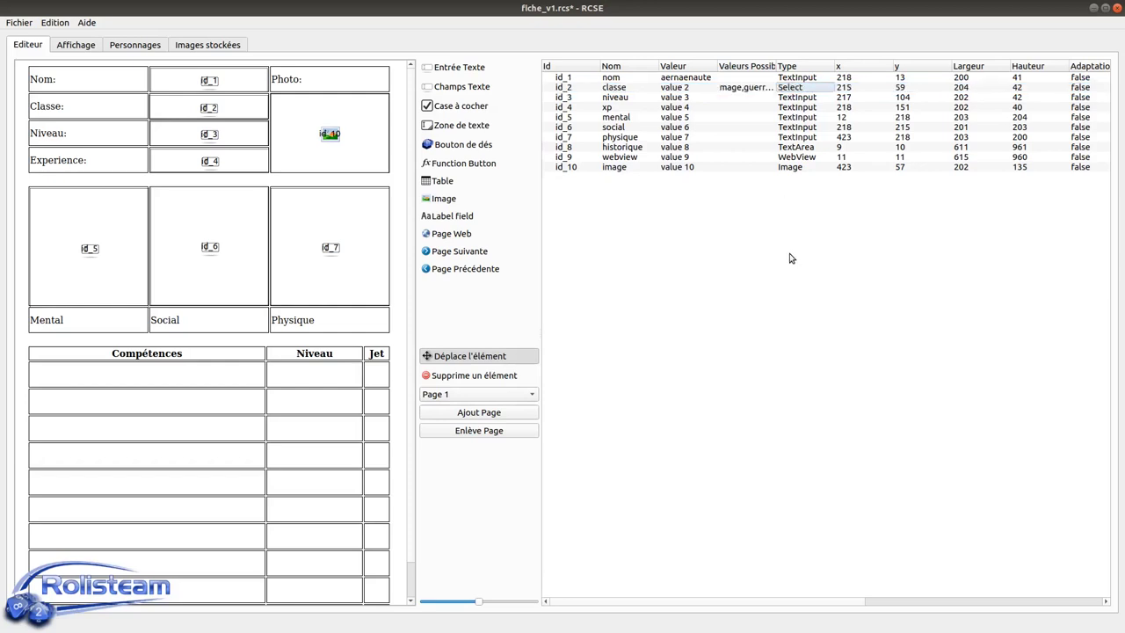
# - Regenerate the sheet preview and examine the choices offered by the Classe field
pyautogui.click(79, 45)
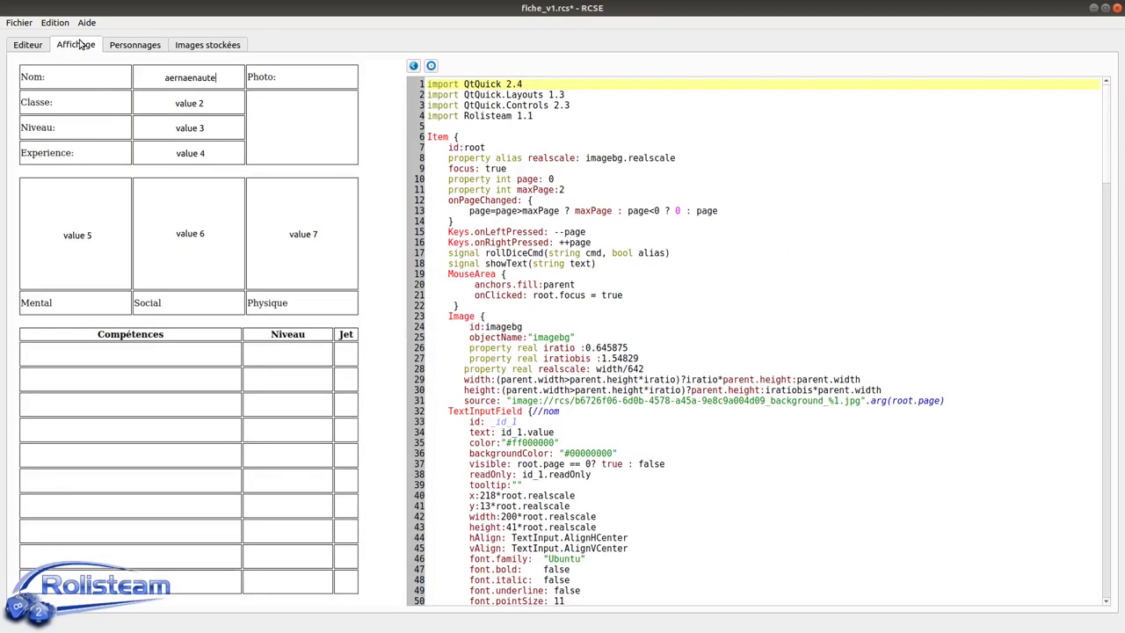
pyautogui.click(431, 65)
pyautogui.click(240, 104)
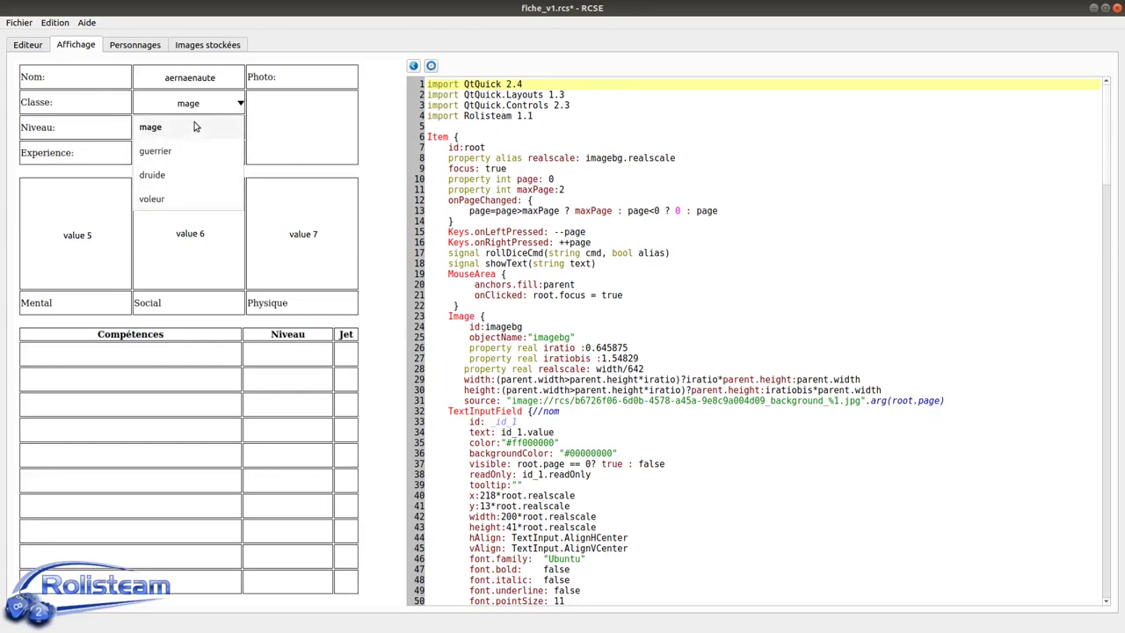
pyautogui.click(239, 101)
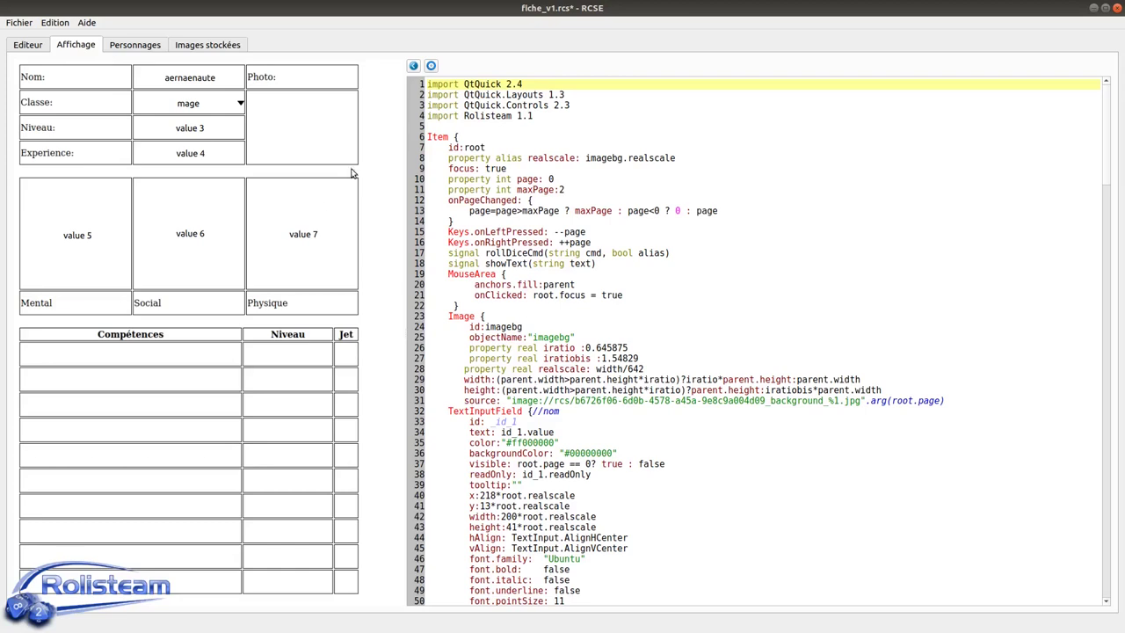
# - Widen the preview area again and page through the sheet to examine its other pages
pyautogui.moveTo(419, 139); pyautogui.dragTo(482, 141)
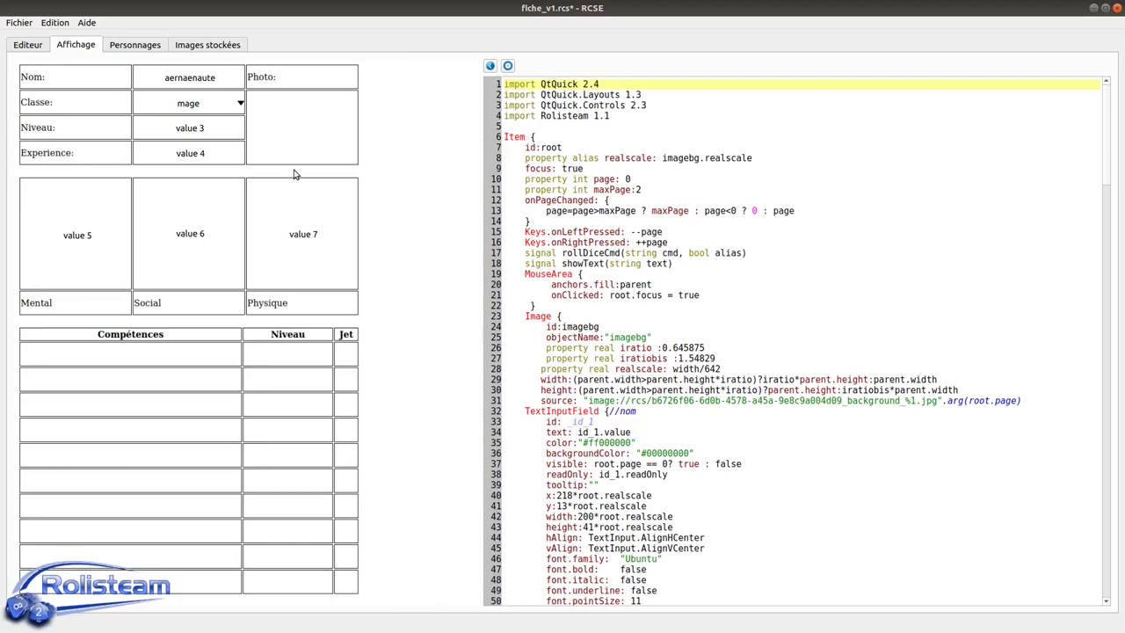
pyautogui.press('Right')
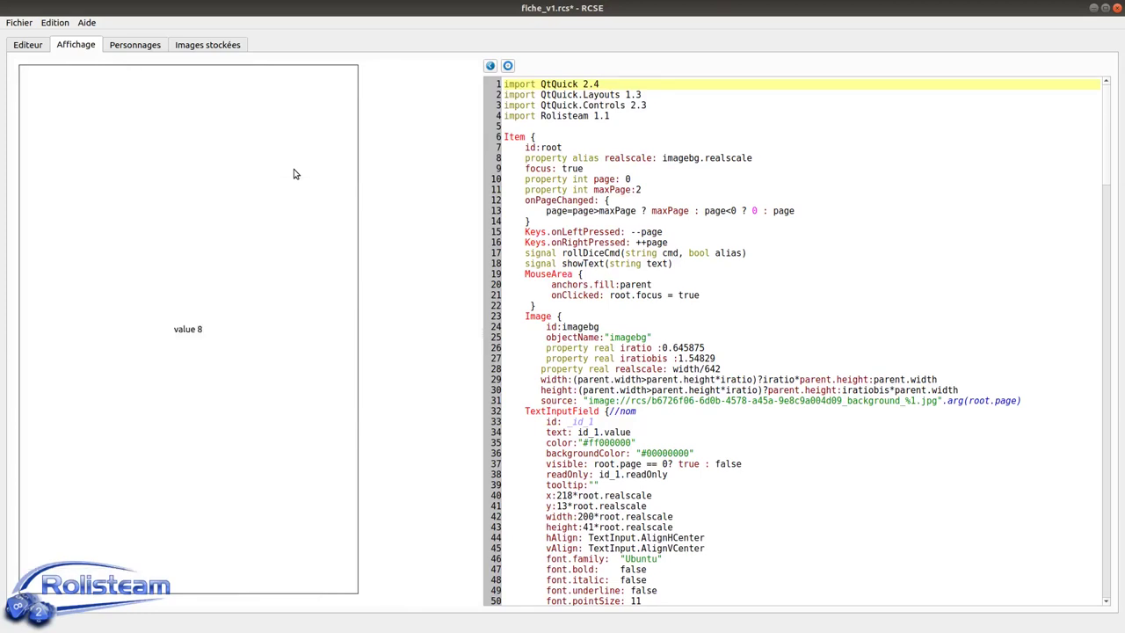
pyautogui.press('Right')
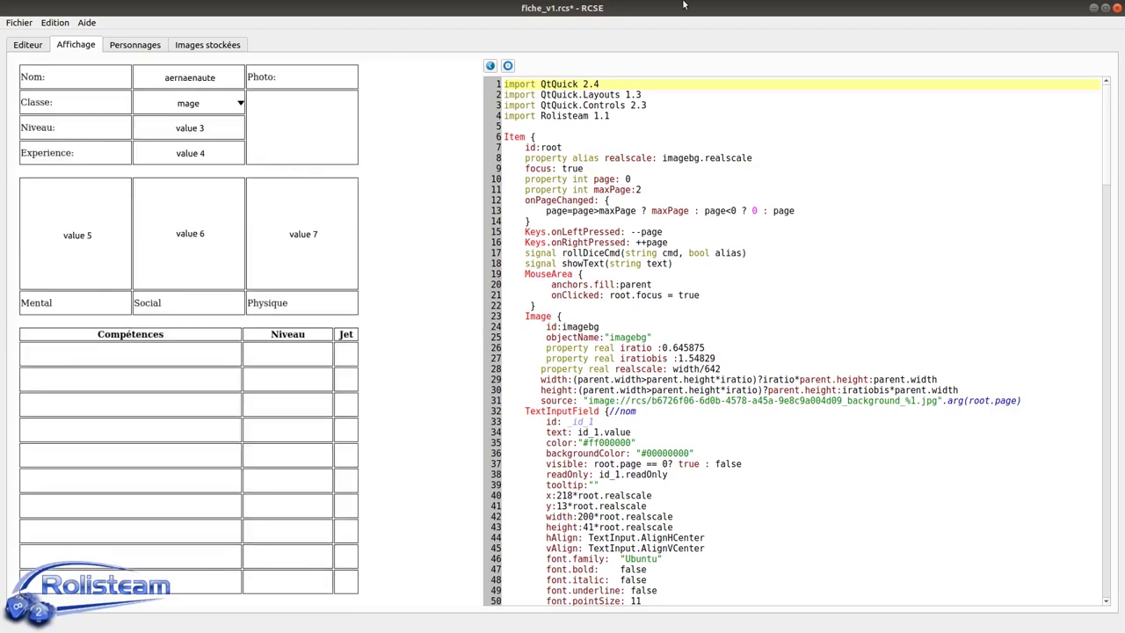
# - Set the value of the image field id_10 to the Rolisteam website's https address
pyautogui.click(31, 46)
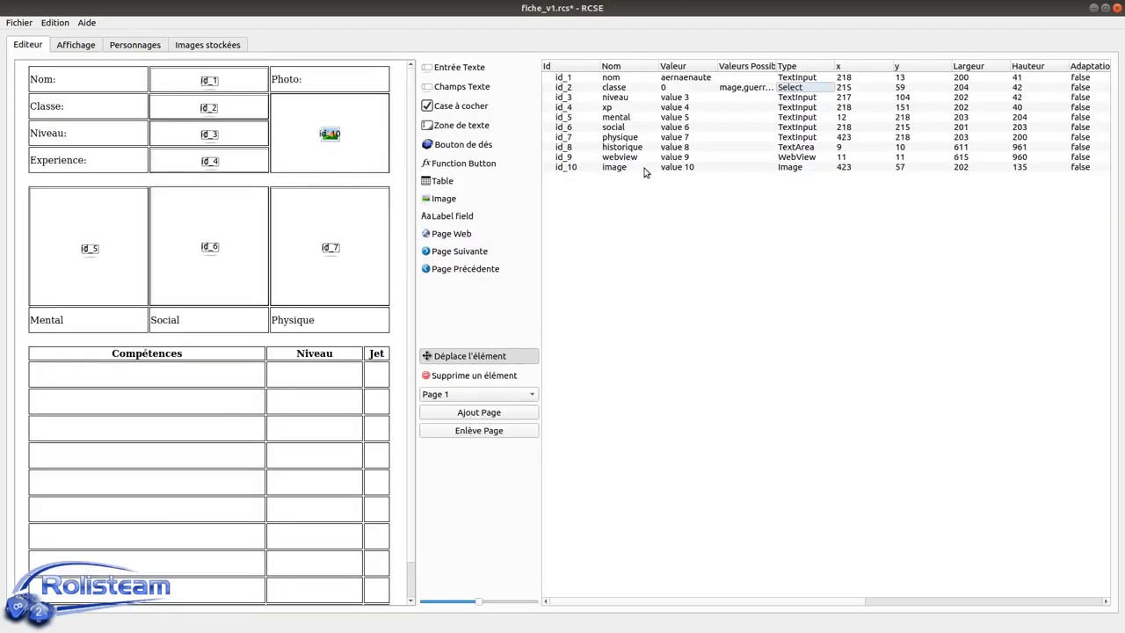
pyautogui.doubleClick(683, 166)
pyautogui.write('https')
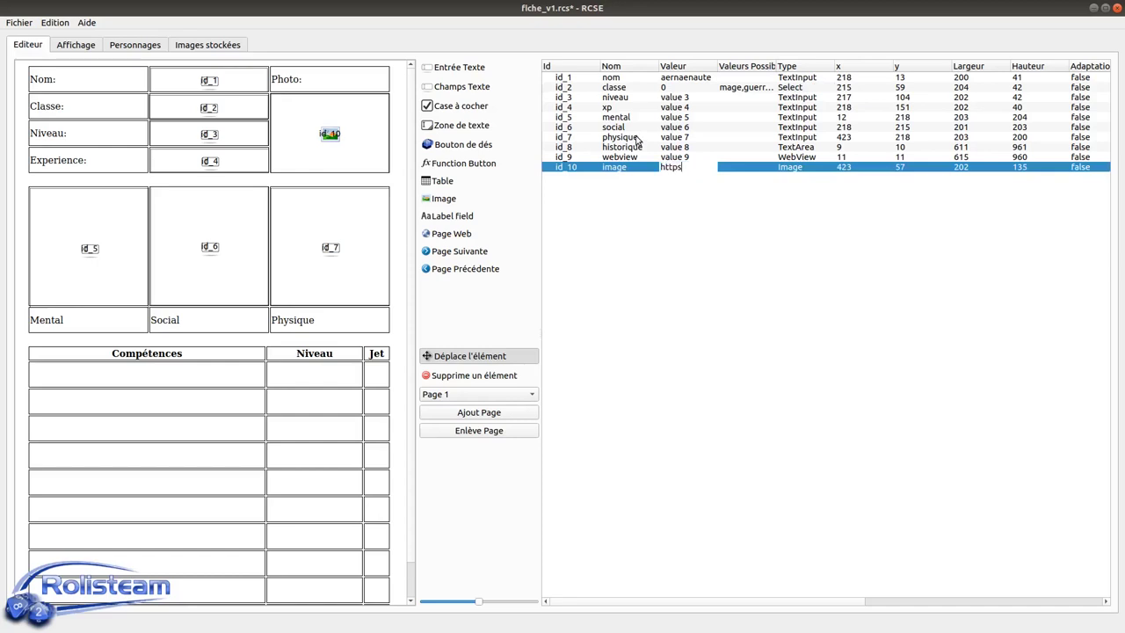
pyautogui.write('://rolisteam.or')
pyautogui.press('Return')
# - Regenerate the preview and examine what the web page field displays on the last page
pyautogui.click(178, 50)
pyautogui.click(62, 49)
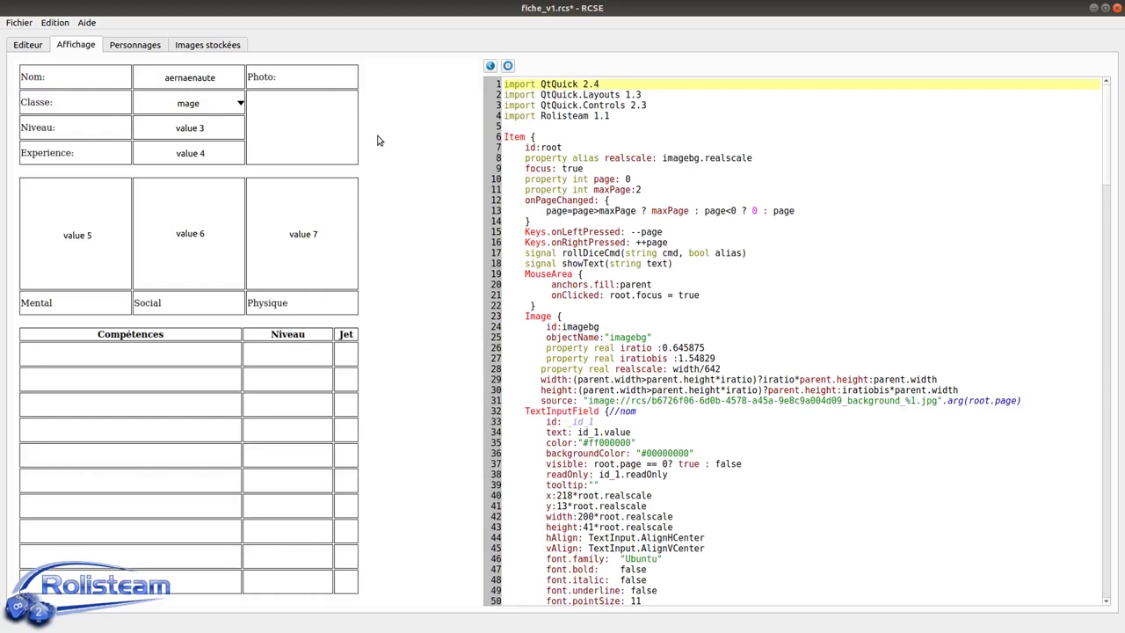
pyautogui.click(508, 66)
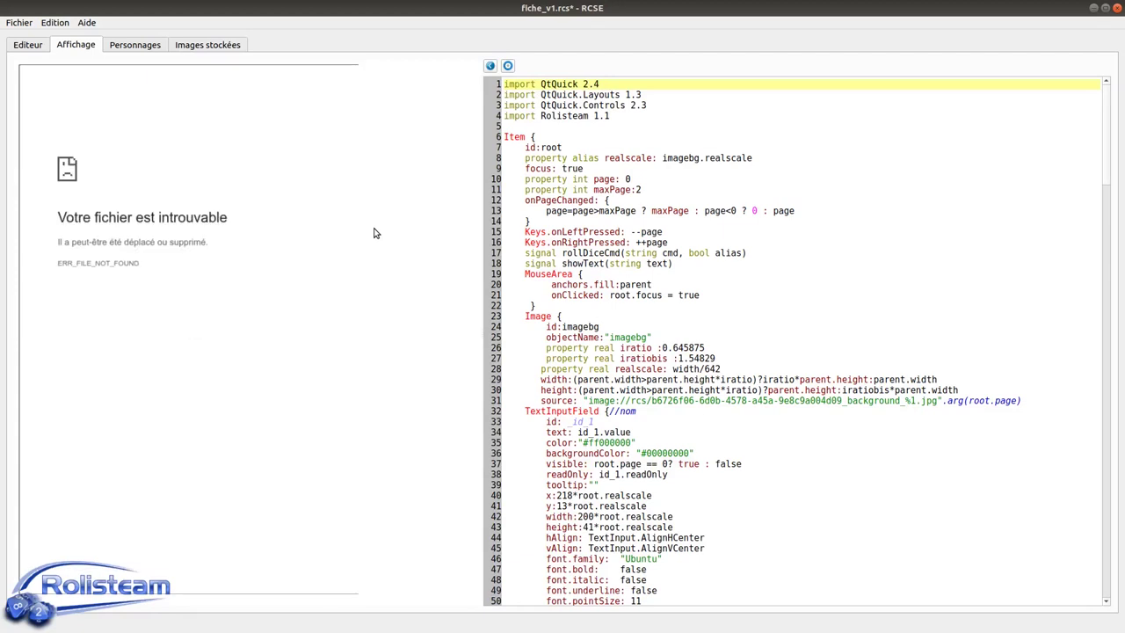
pyautogui.moveTo(141, 263); pyautogui.dragTo(52, 263)
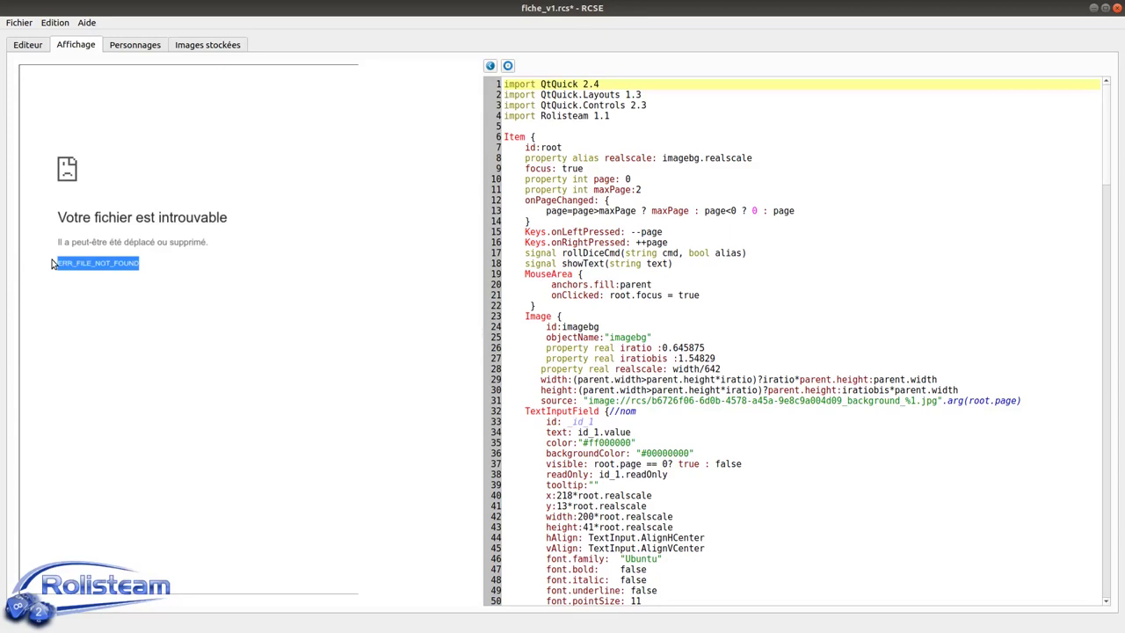
# - Move the website address from the image field's value to the value of the webview field id_9
pyautogui.click(28, 47)
pyautogui.doubleClick(697, 166)
pyautogui.hotkey('ctrl', 'x')
pyautogui.doubleClick(682, 157)
pyautogui.hotkey('ctrl', 'v')
pyautogui.press('Return')
# - Set the value of the image field id_10 to "value 10"
pyautogui.click(683, 167)
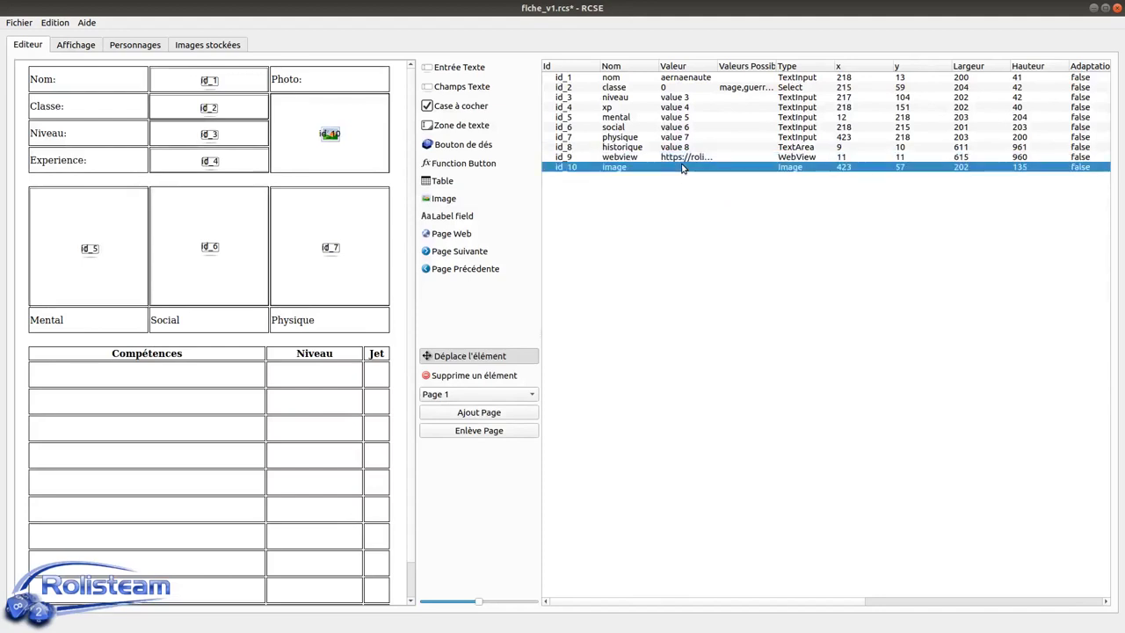
pyautogui.doubleClick(681, 167)
pyautogui.write('value 10')
pyautogui.press('Return')
# - Preview the sheet's web page field and look through the Rolisteam site down to its end
pyautogui.click(70, 50)
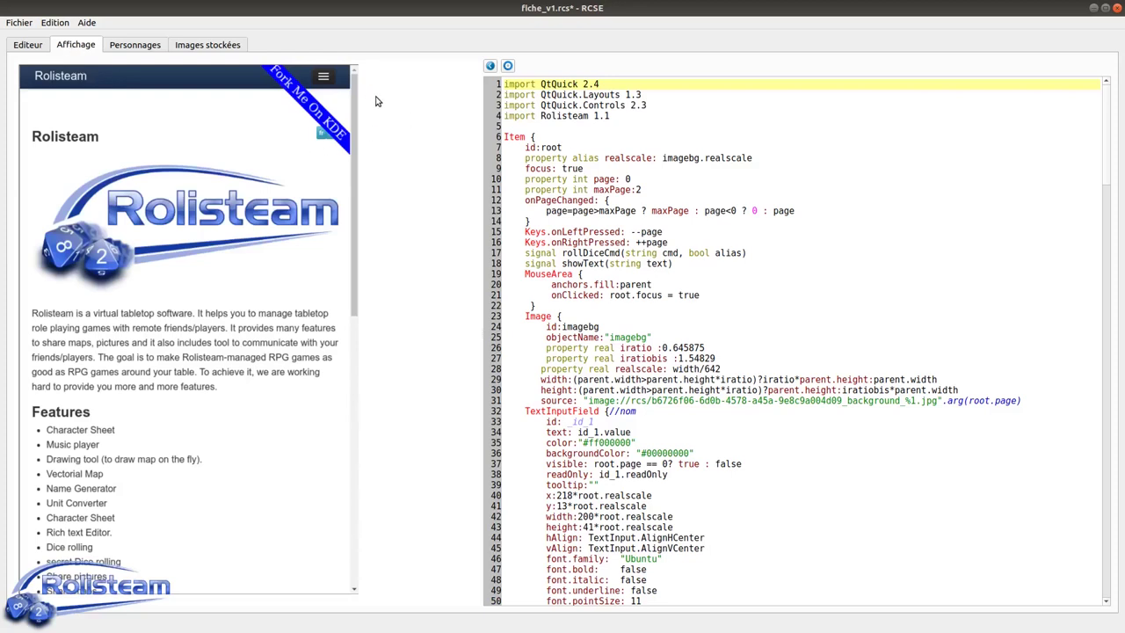
pyautogui.moveTo(354, 114); pyautogui.dragTo(354, 480)
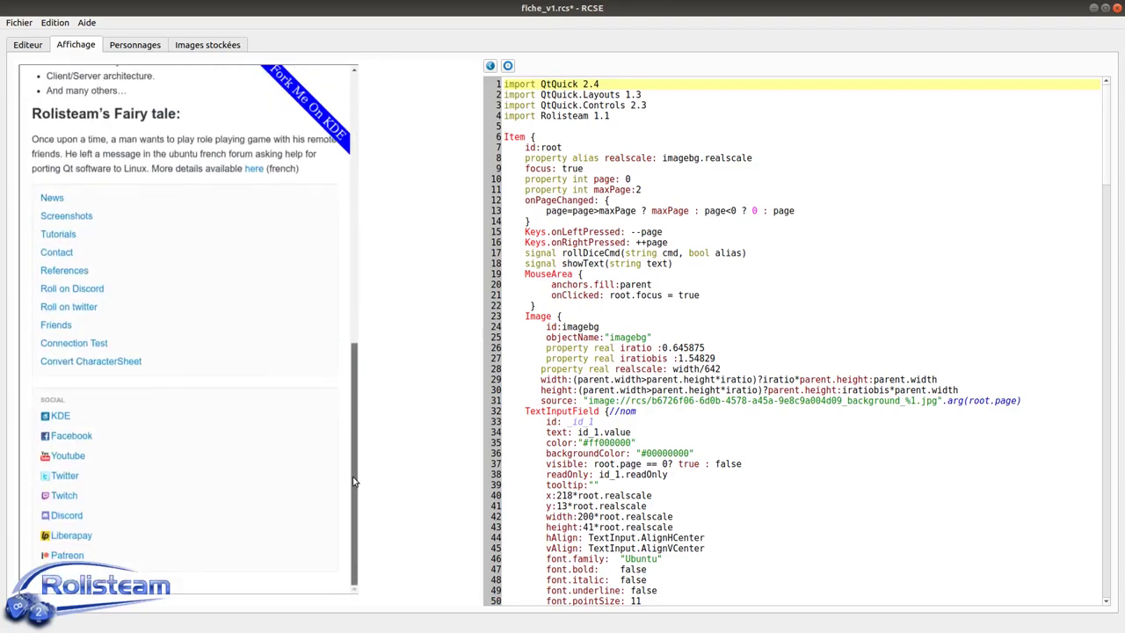
pyautogui.click(350, 74)
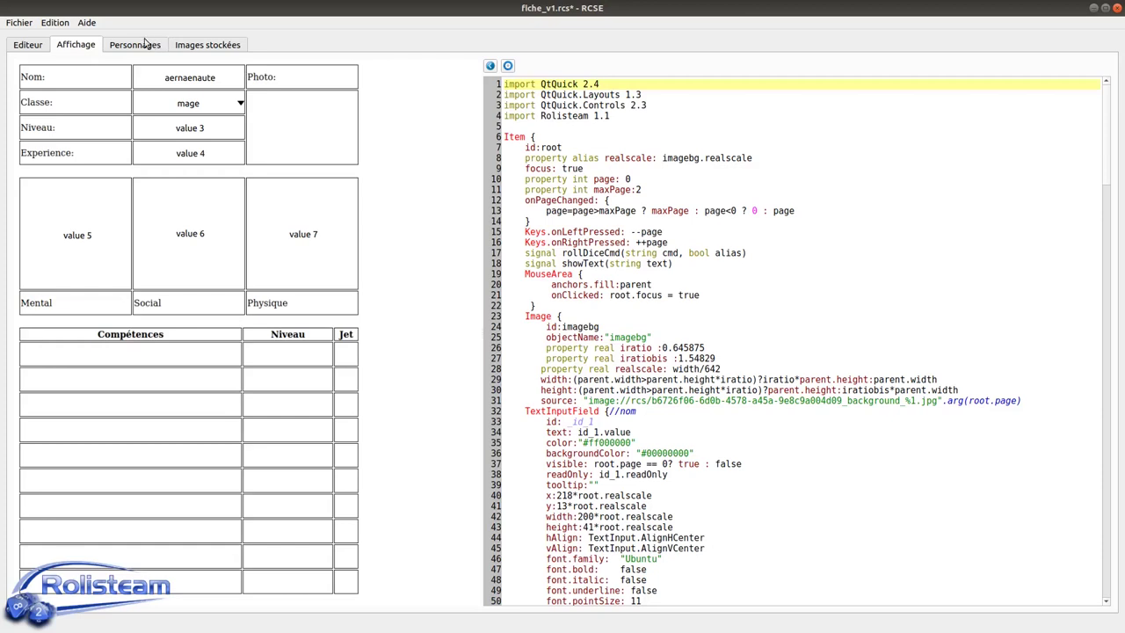
# - Add portrait.png from the documents/rolisteam/video/tuto/sheet folder to the sheet's stored images
pyautogui.click(36, 44)
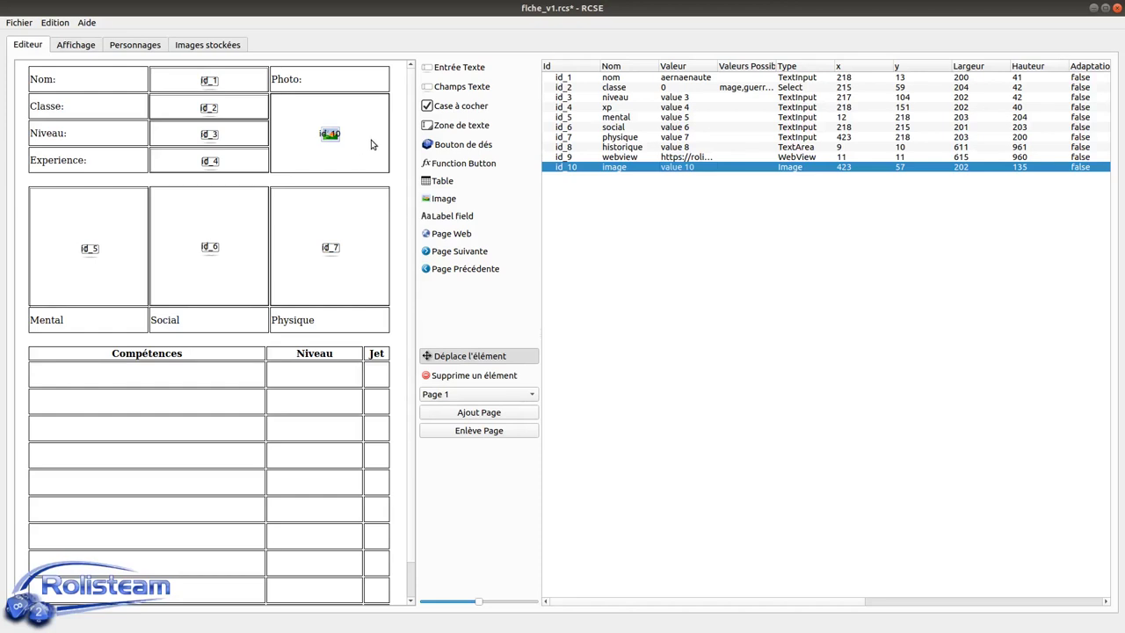
pyautogui.click(211, 45)
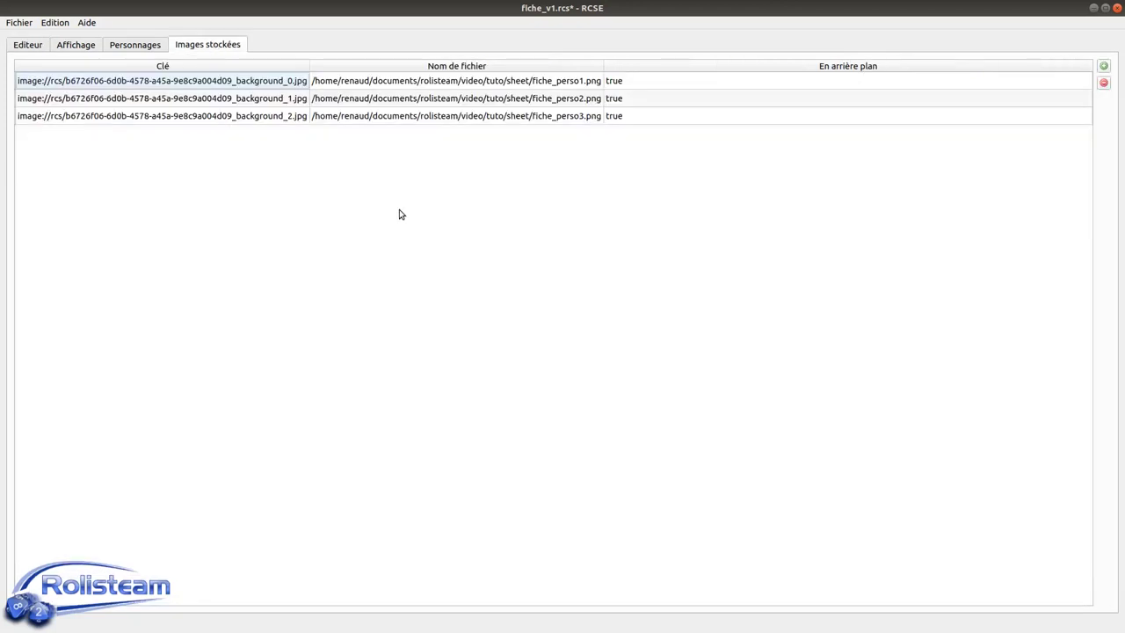
pyautogui.click(1104, 67)
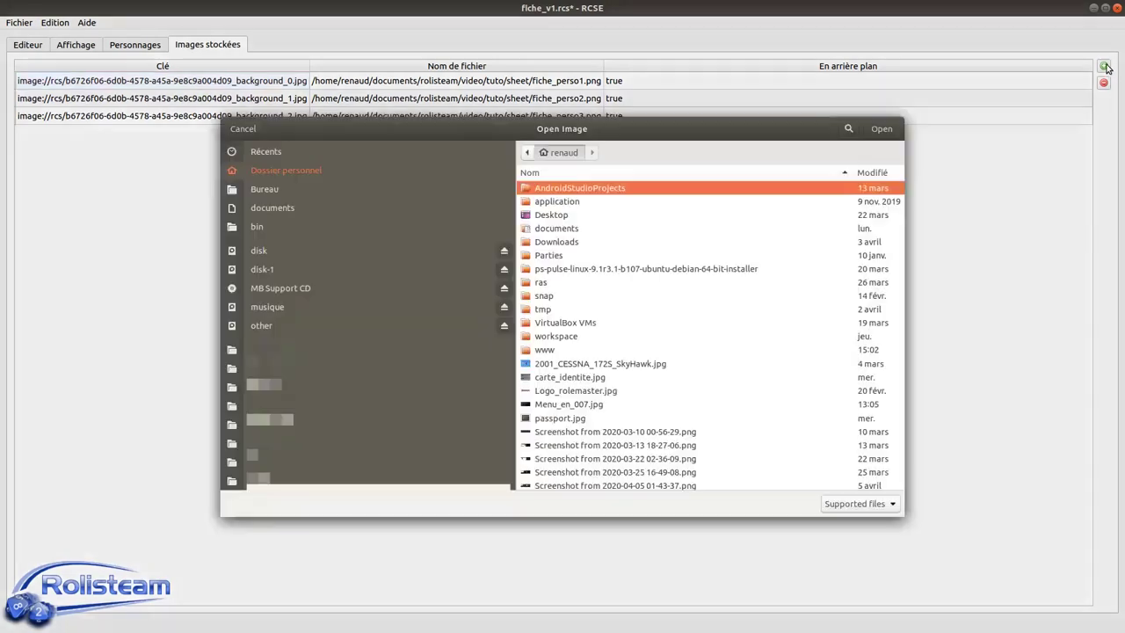
pyautogui.scroll(-4, 264, 326)
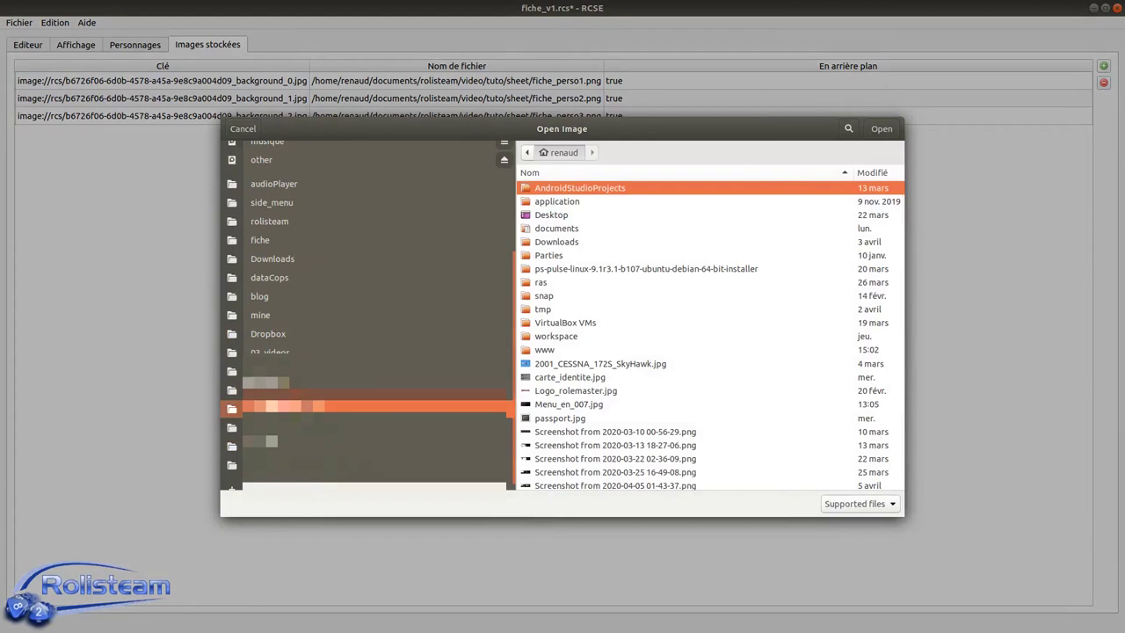
pyautogui.click(282, 406)
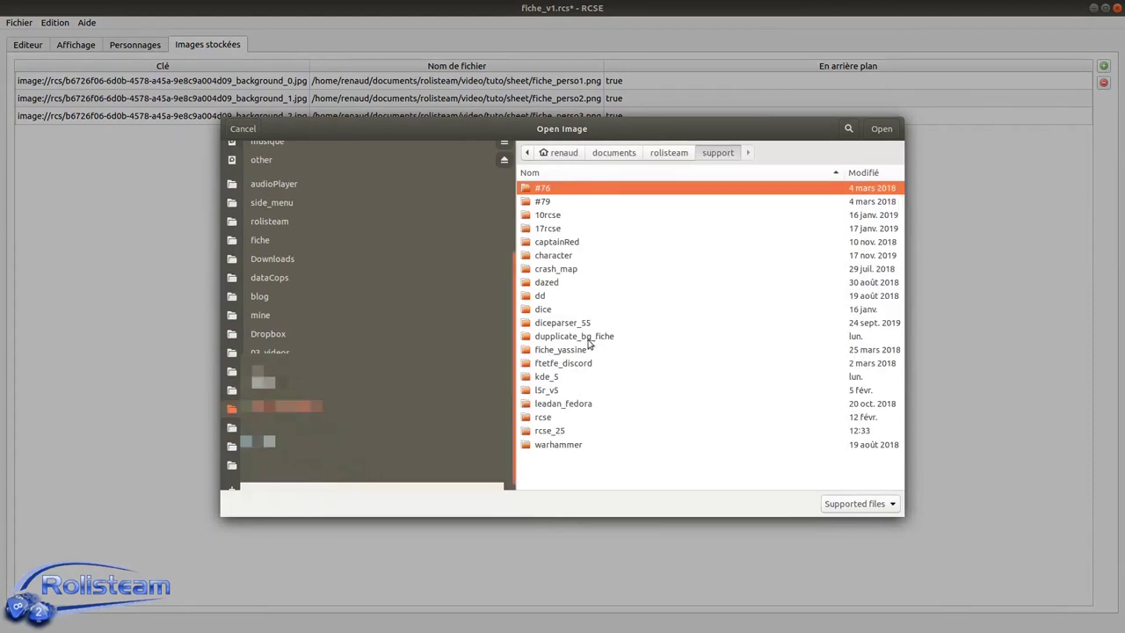
pyautogui.click(661, 151)
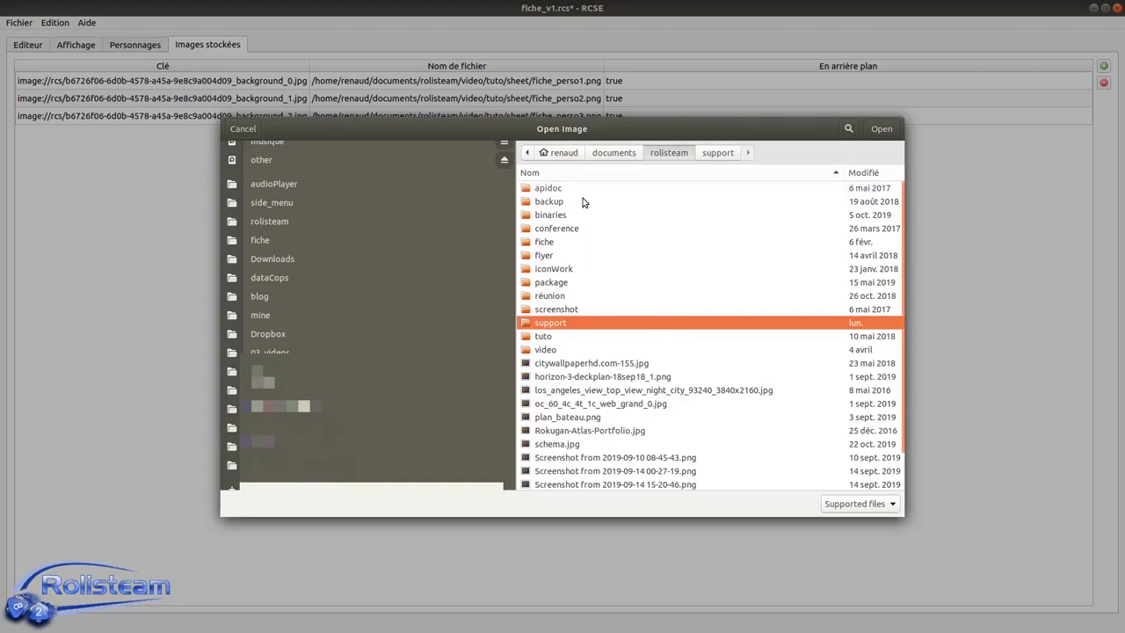
pyautogui.doubleClick(560, 349)
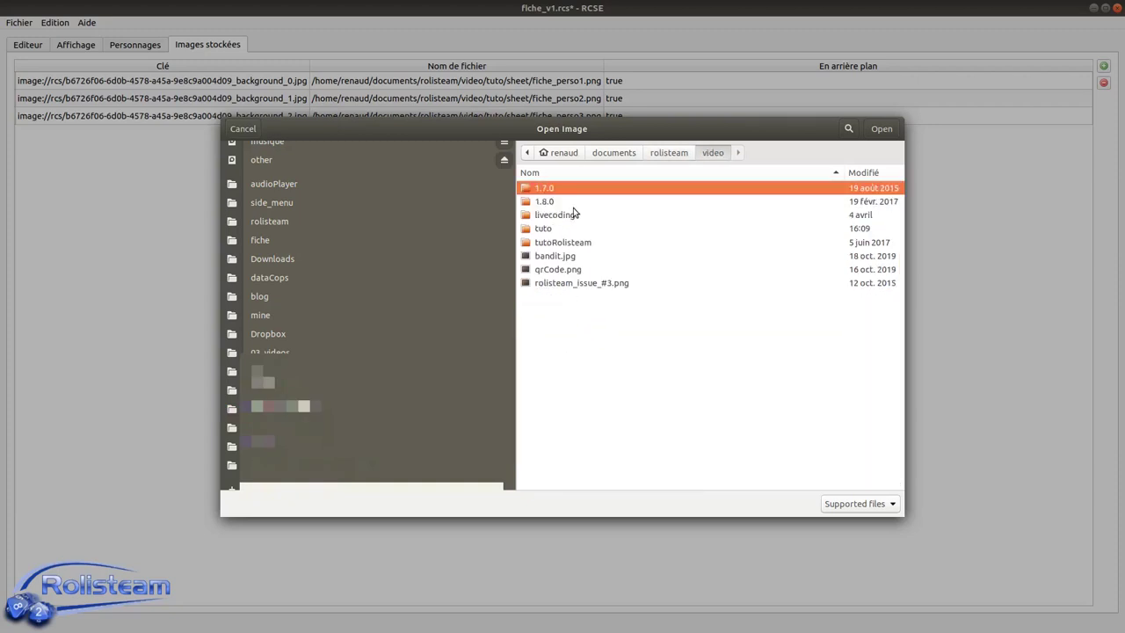
pyautogui.doubleClick(549, 229)
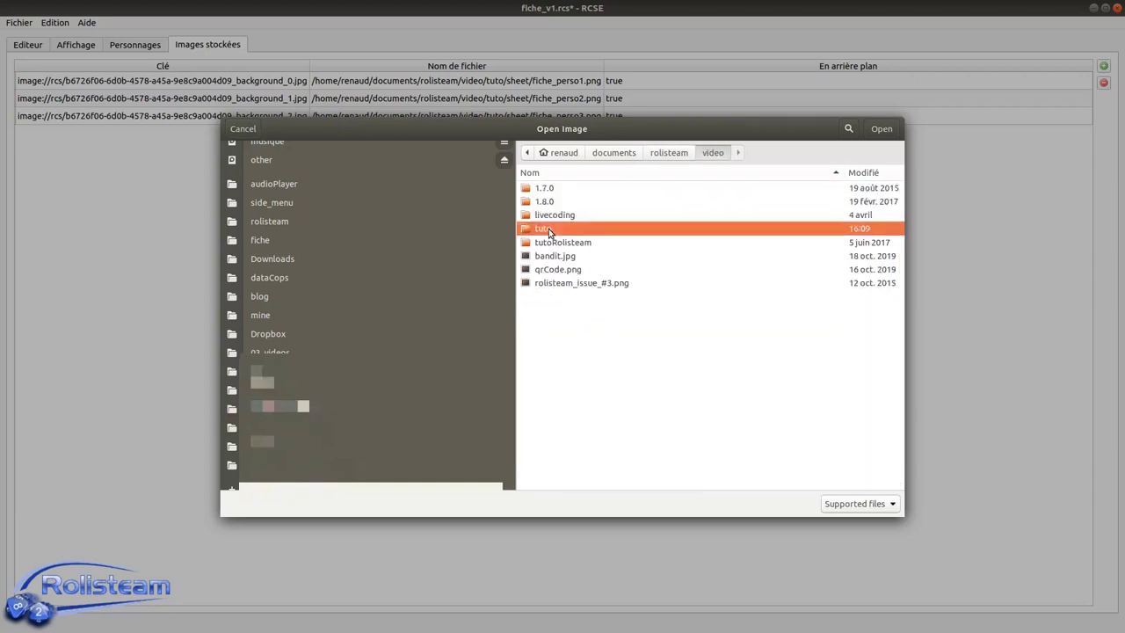
pyautogui.doubleClick(555, 190)
pyautogui.click(553, 229)
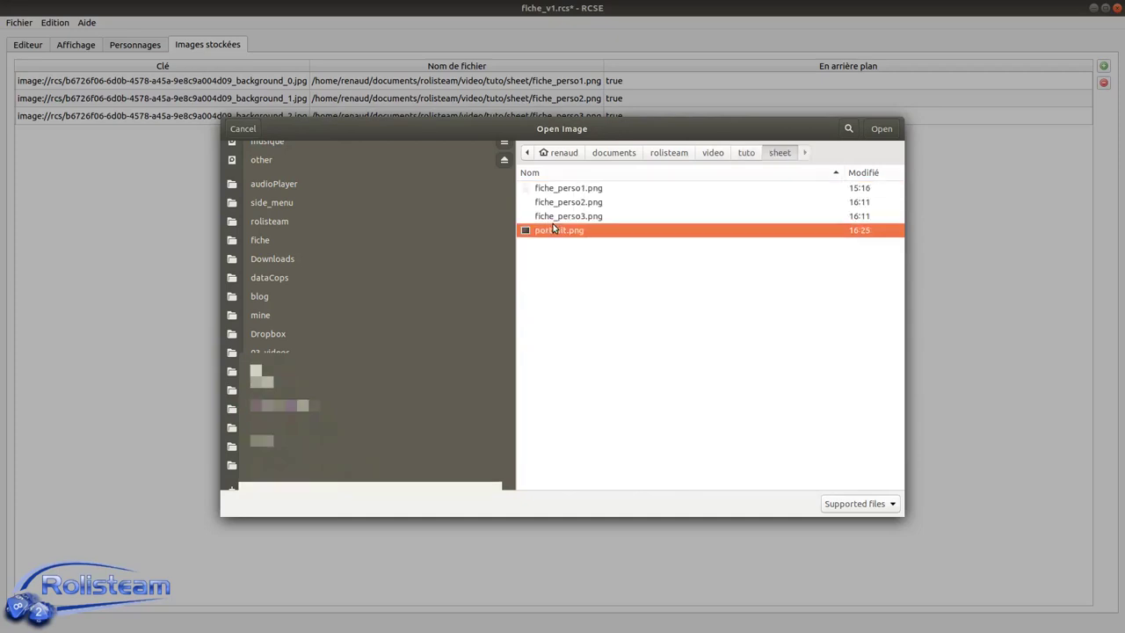
pyautogui.doubleClick(553, 232)
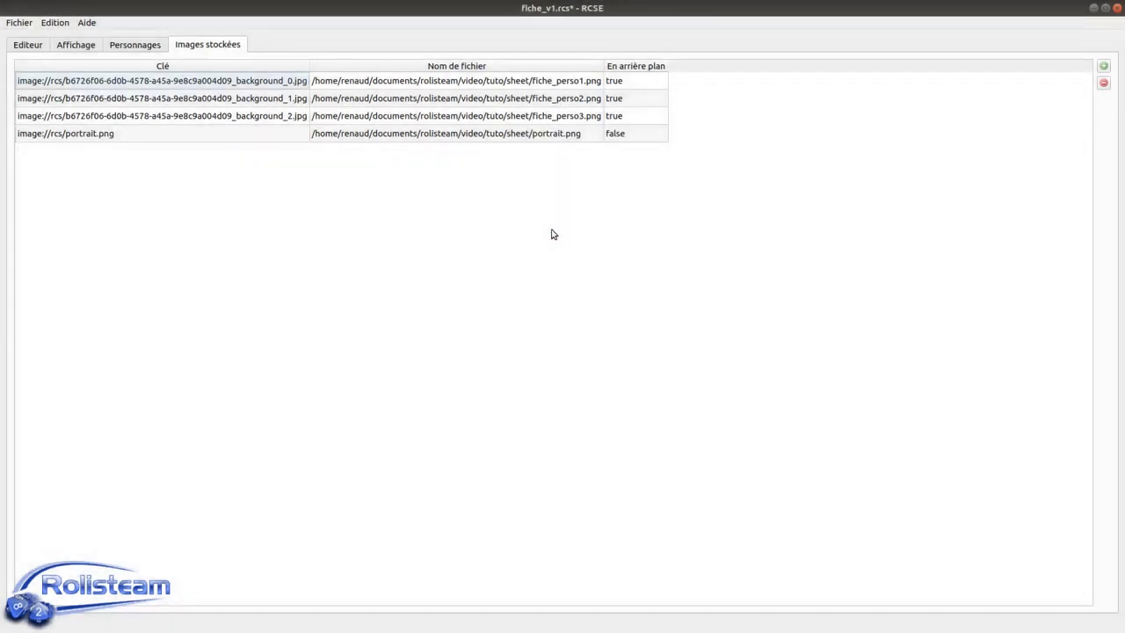
# - Copy the URL of the stored portrait.png and set it as the value of the image field id_10
pyautogui.click(167, 139)
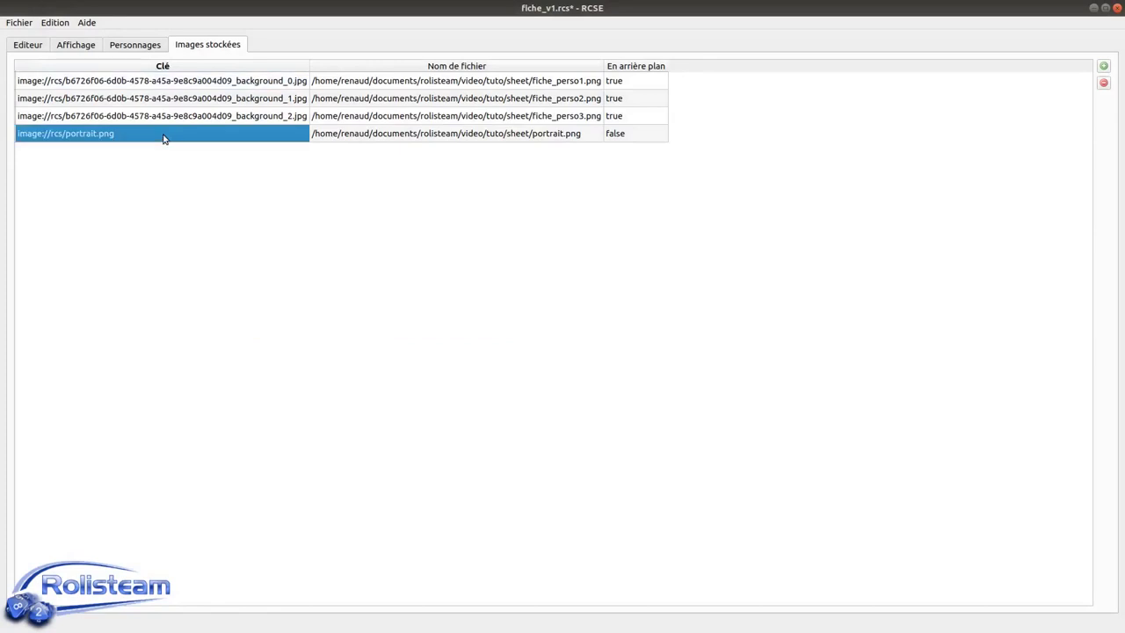
pyautogui.rightClick(155, 133)
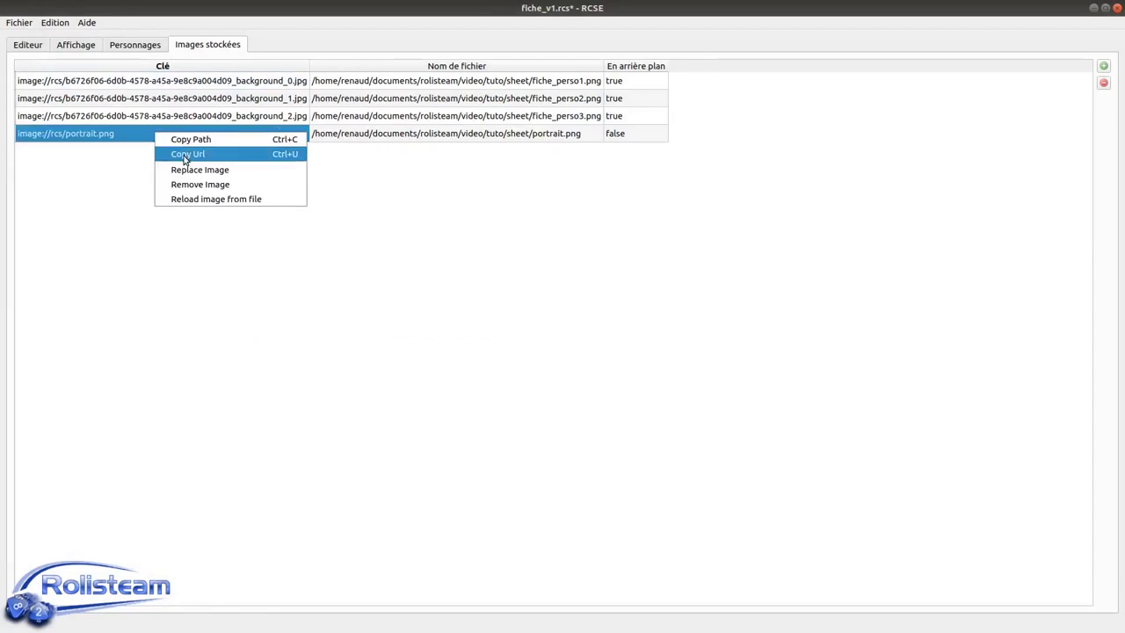
pyautogui.click(184, 154)
pyautogui.click(75, 44)
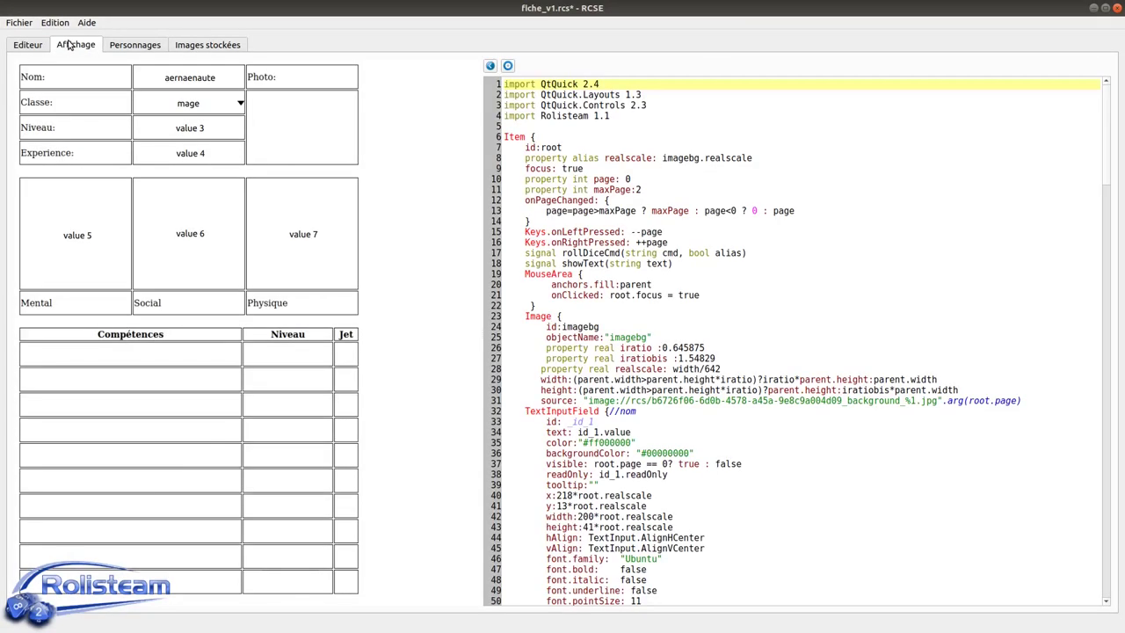
pyautogui.click(27, 45)
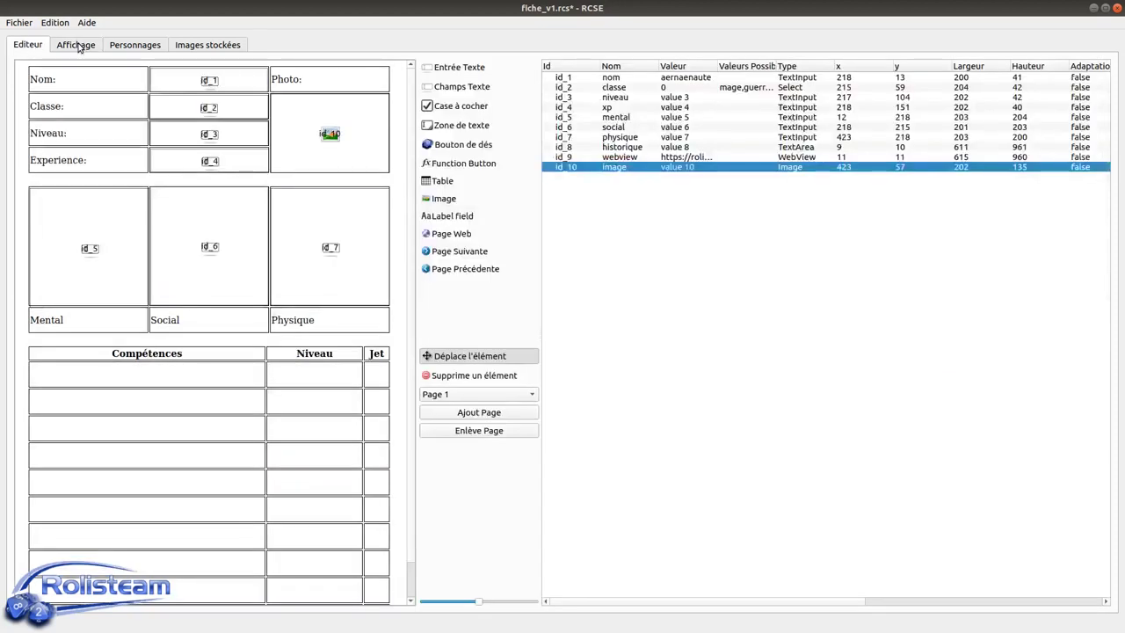
pyautogui.doubleClick(680, 167)
pyautogui.hotkey('ctrl', 'v')
pyautogui.press('Return')
pyautogui.click(674, 233)
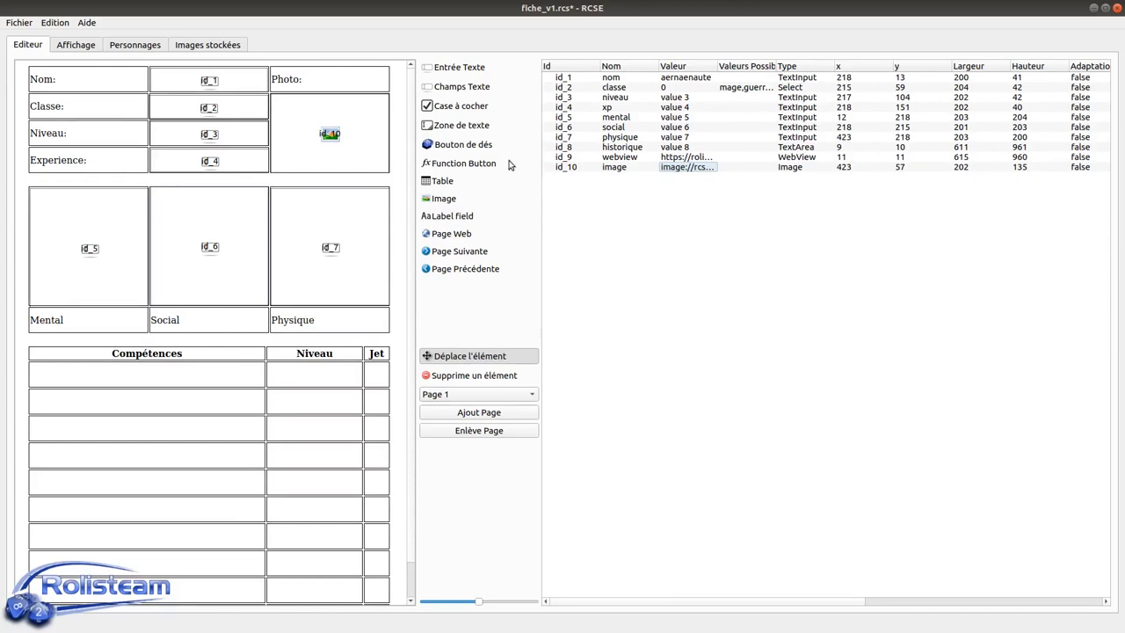
# - Examine the portrait.png entry in the stored images, including its key, file path, background setting and thumbnail
pyautogui.click(176, 44)
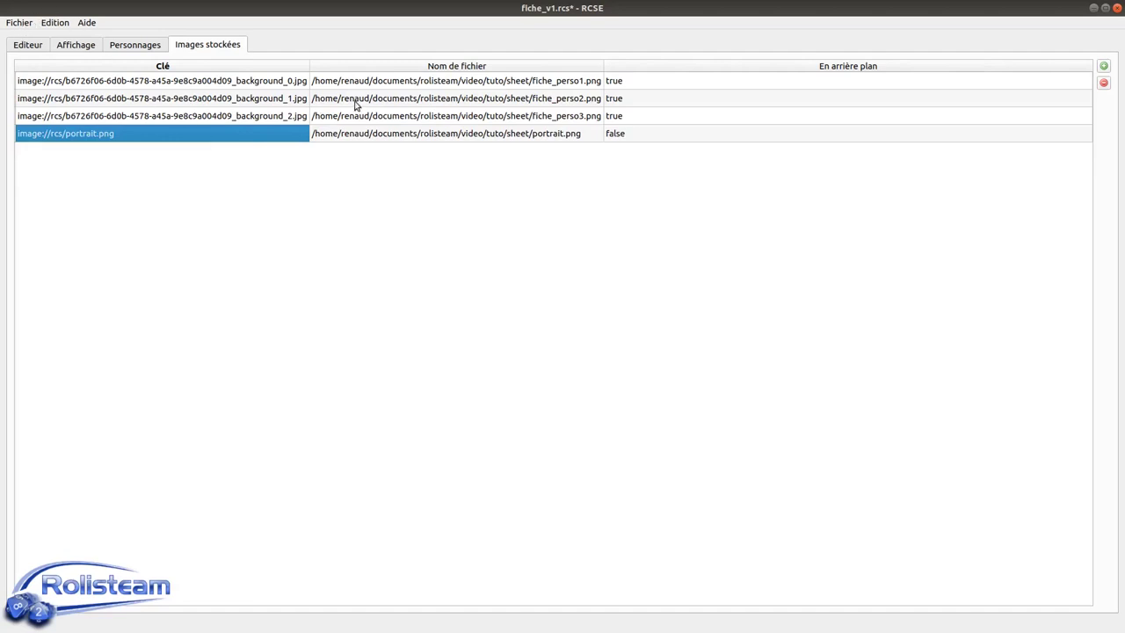
pyautogui.click(634, 139)
pyautogui.moveTo(635, 145)
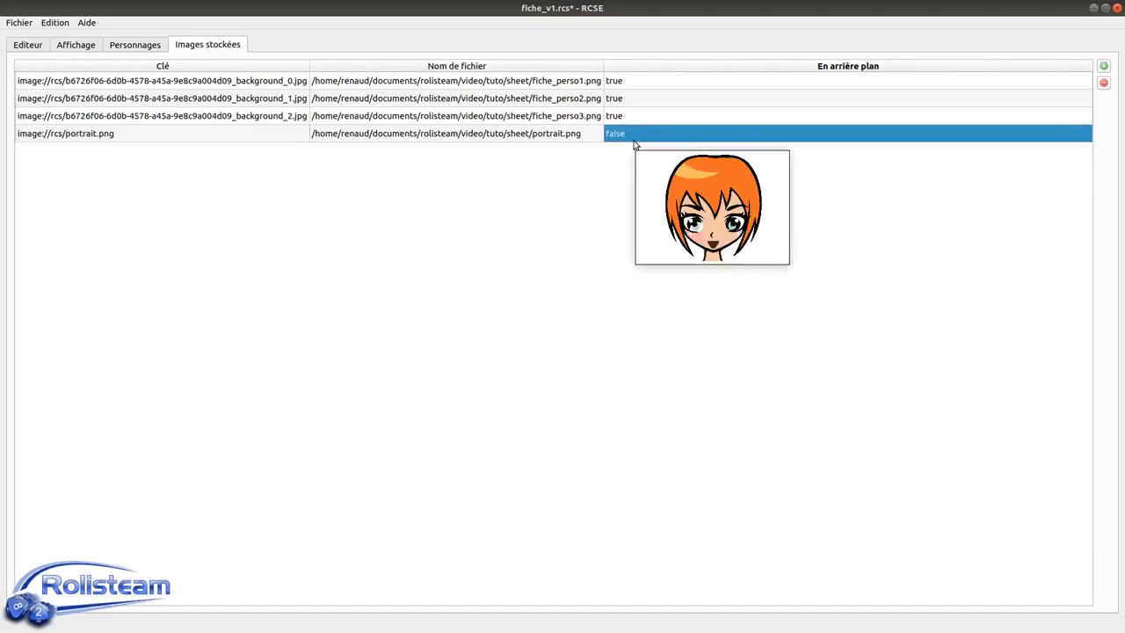
pyautogui.click(523, 138)
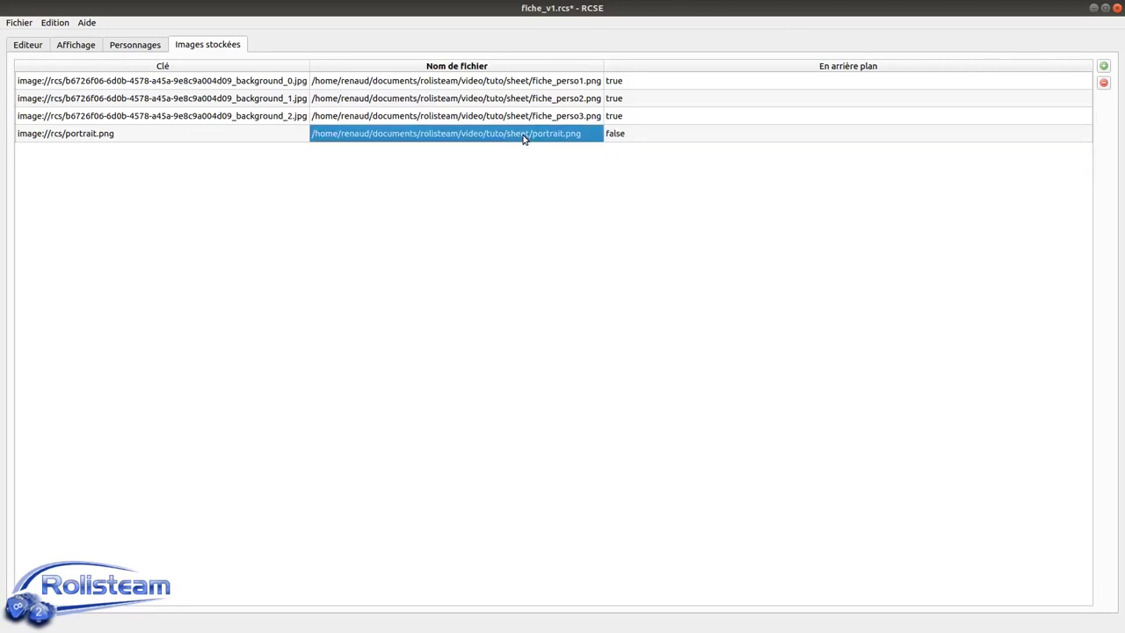
pyautogui.moveTo(523, 138)
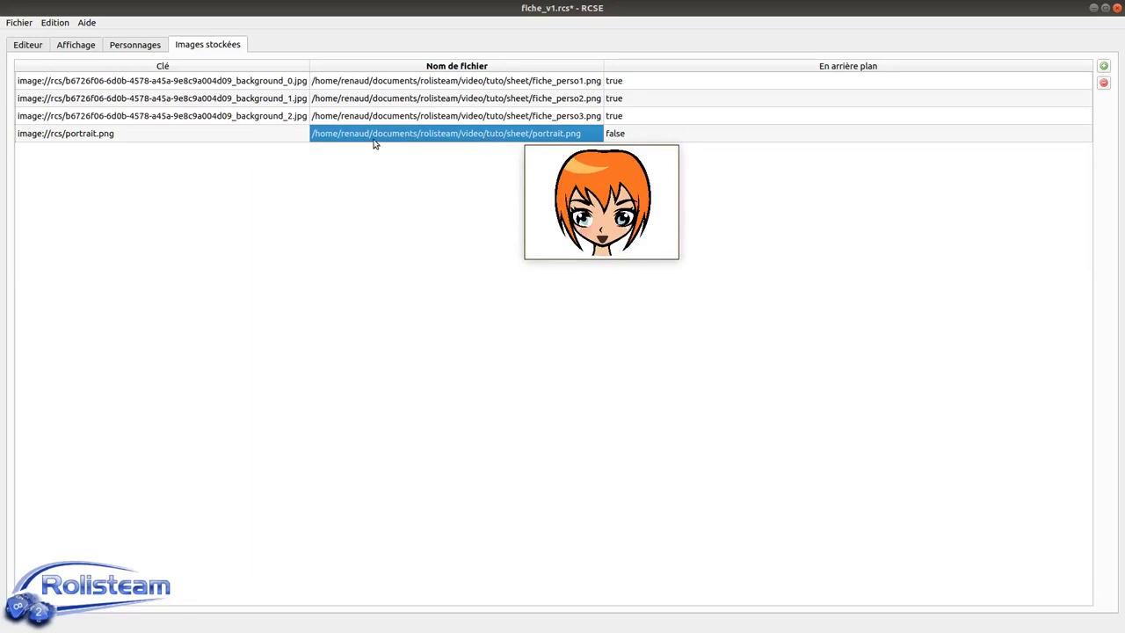
pyautogui.click(187, 132)
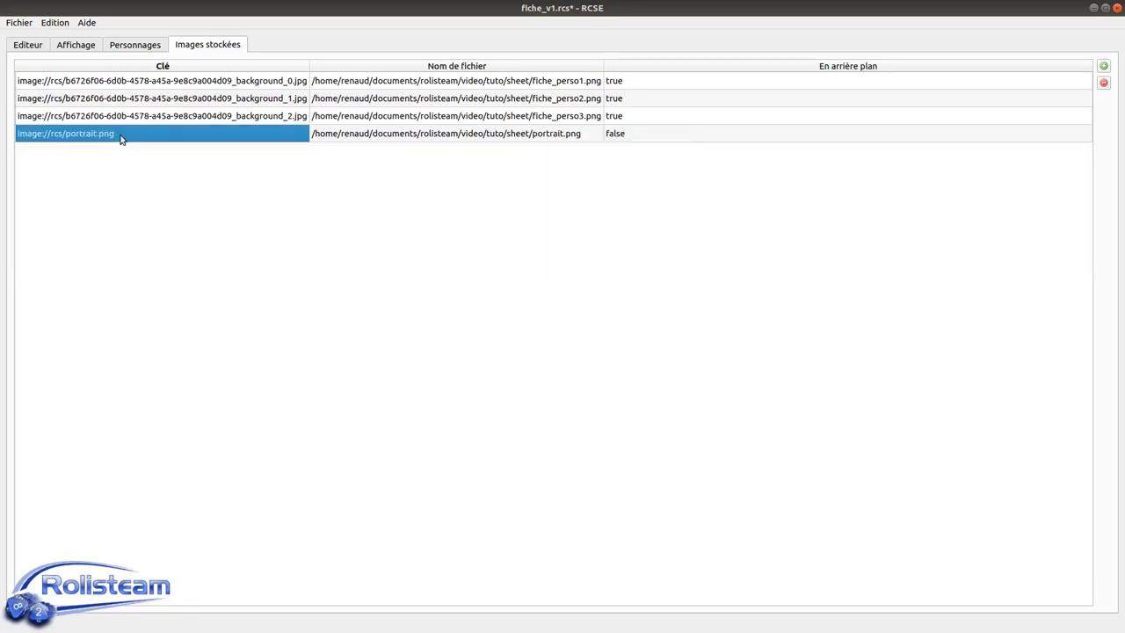
pyautogui.click(337, 137)
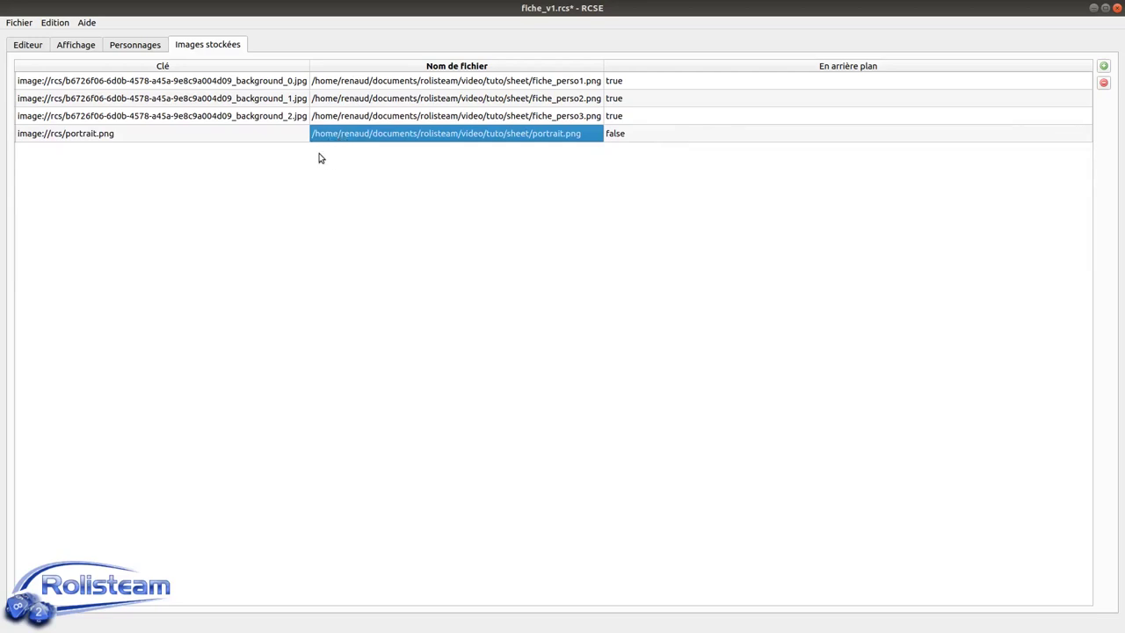
pyautogui.click(229, 136)
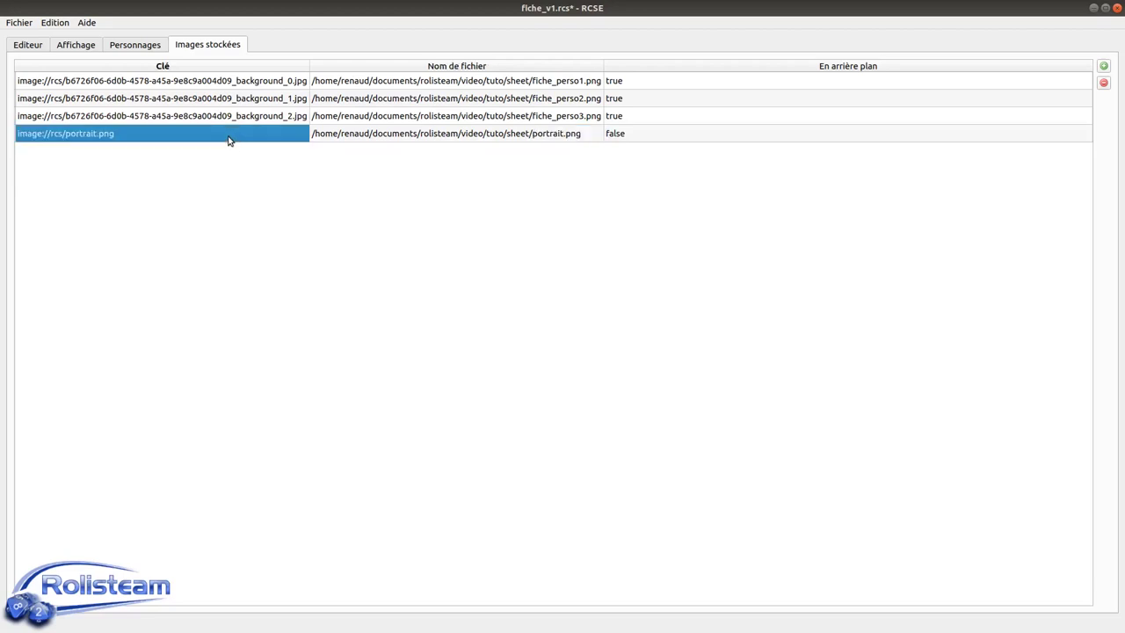
pyautogui.moveTo(228, 136)
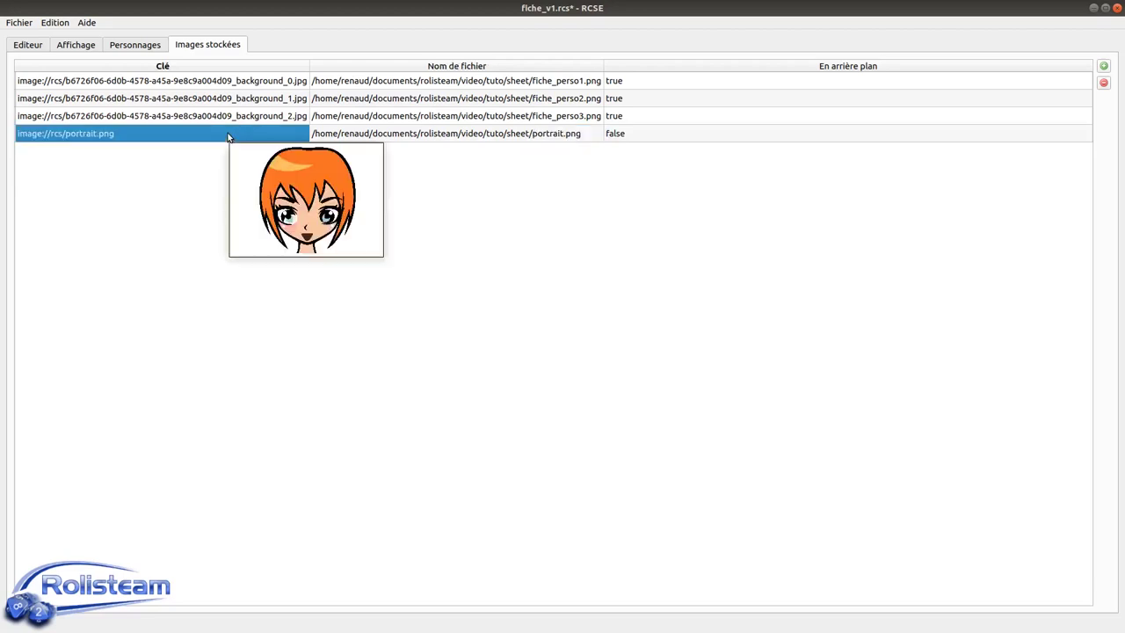
pyautogui.rightClick(107, 133)
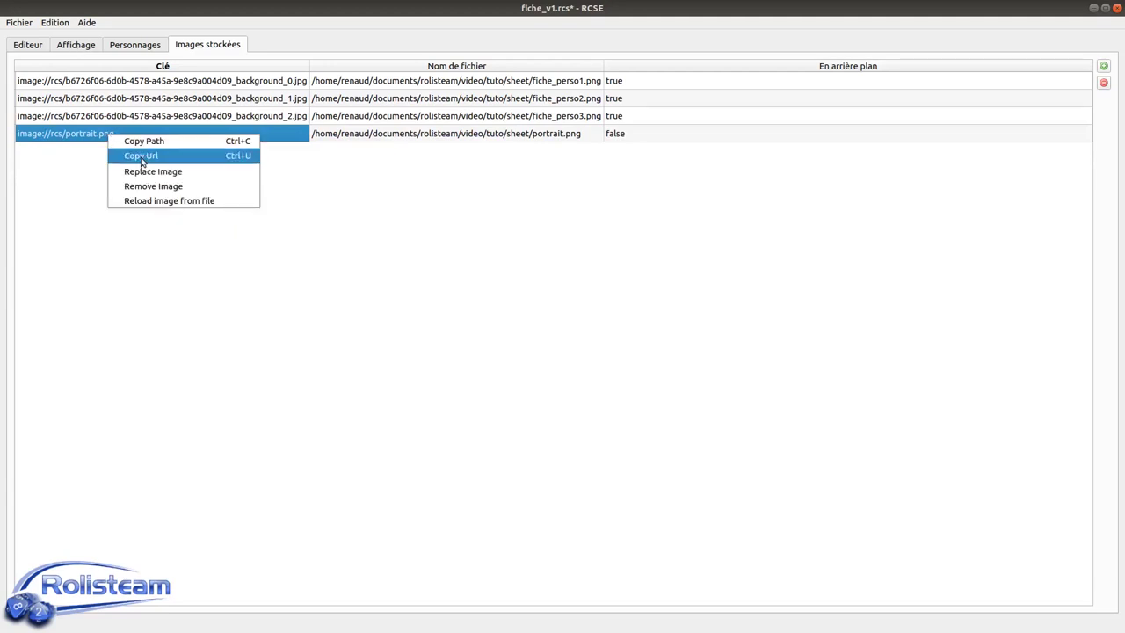
pyautogui.click(70, 201)
# - Preview the sheet's first page to check the Photo box, and compare it with the stored images list
pyautogui.click(85, 45)
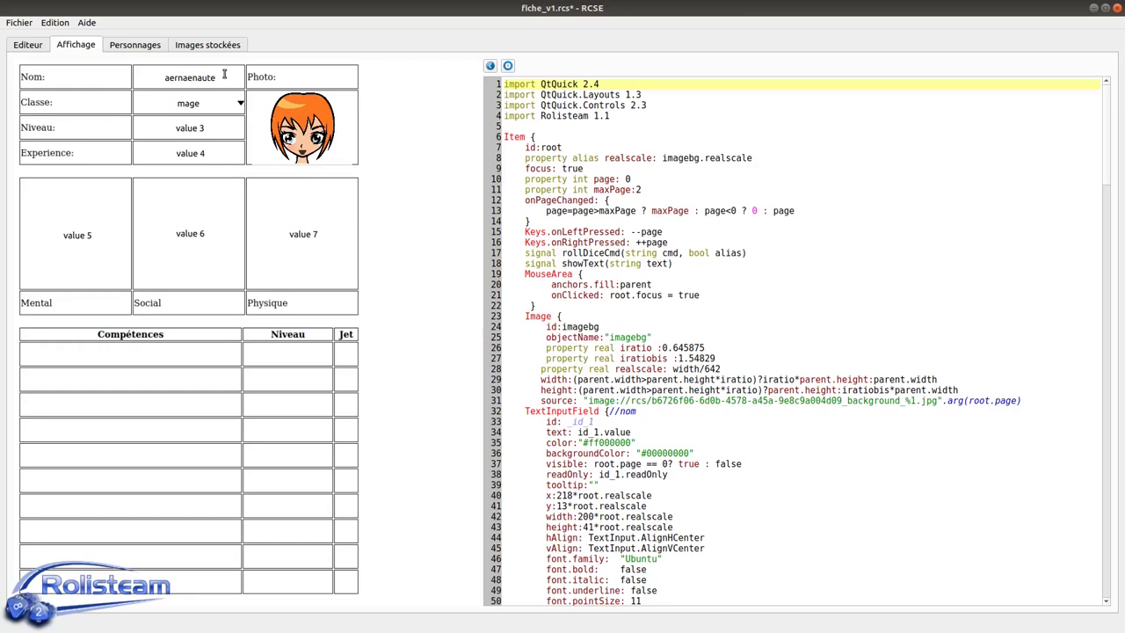
pyautogui.click(211, 46)
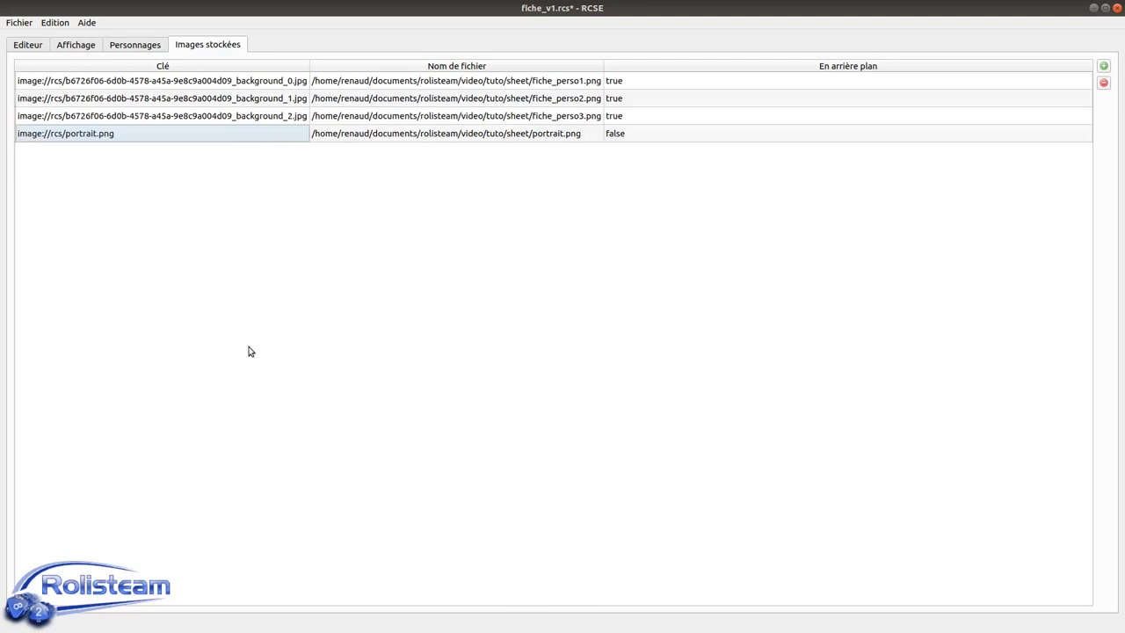
pyautogui.click(77, 51)
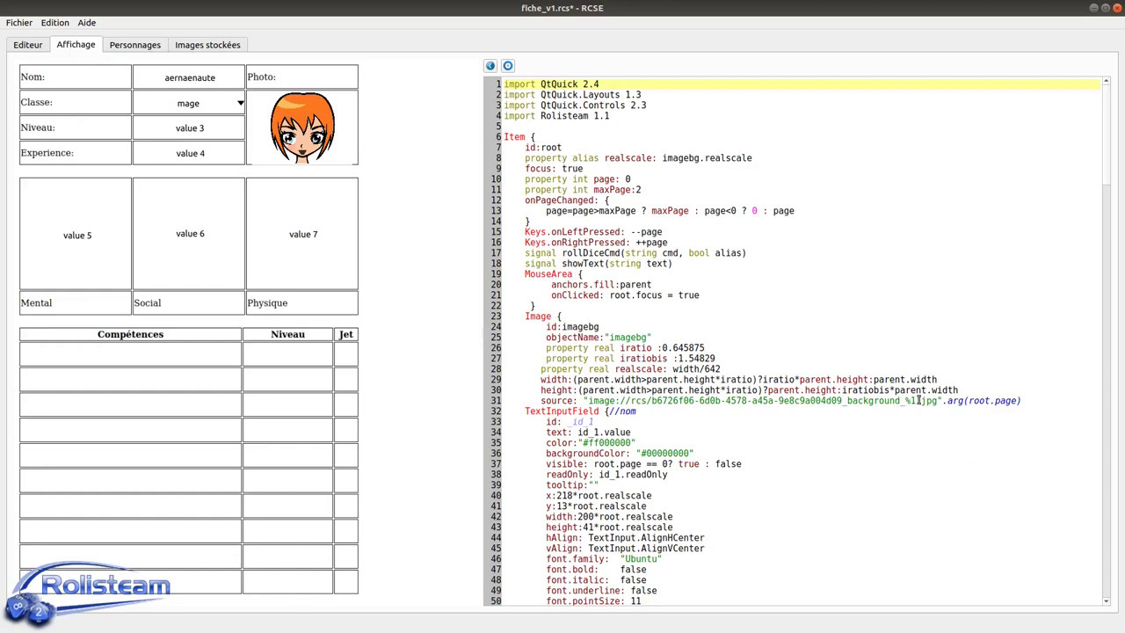
pyautogui.click(32, 45)
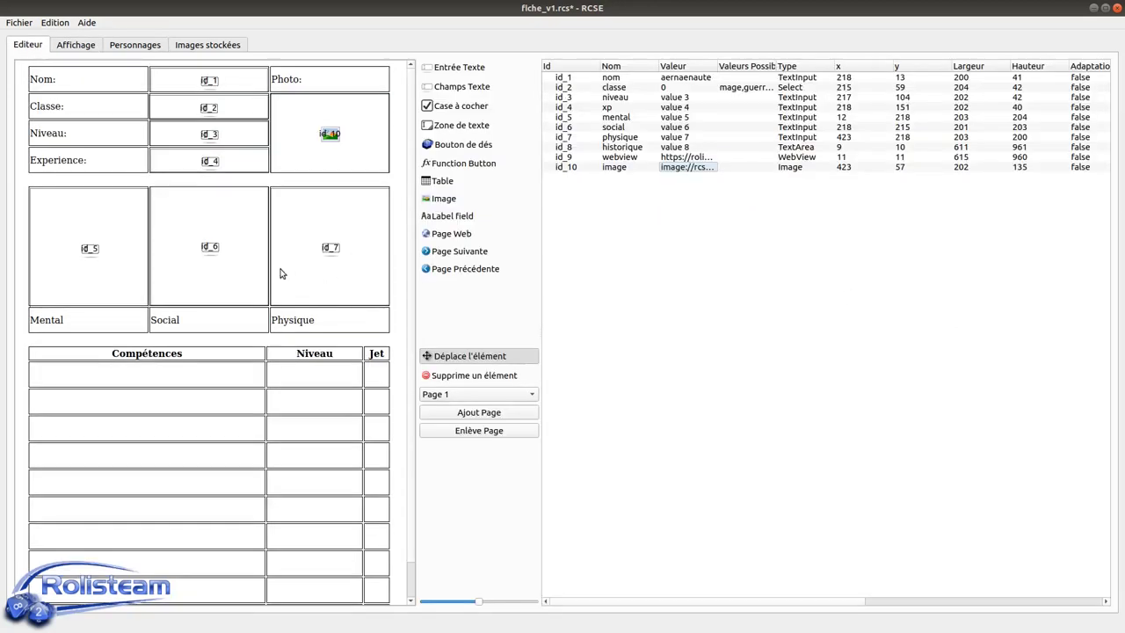
pyautogui.scroll(-1, 274, 293)
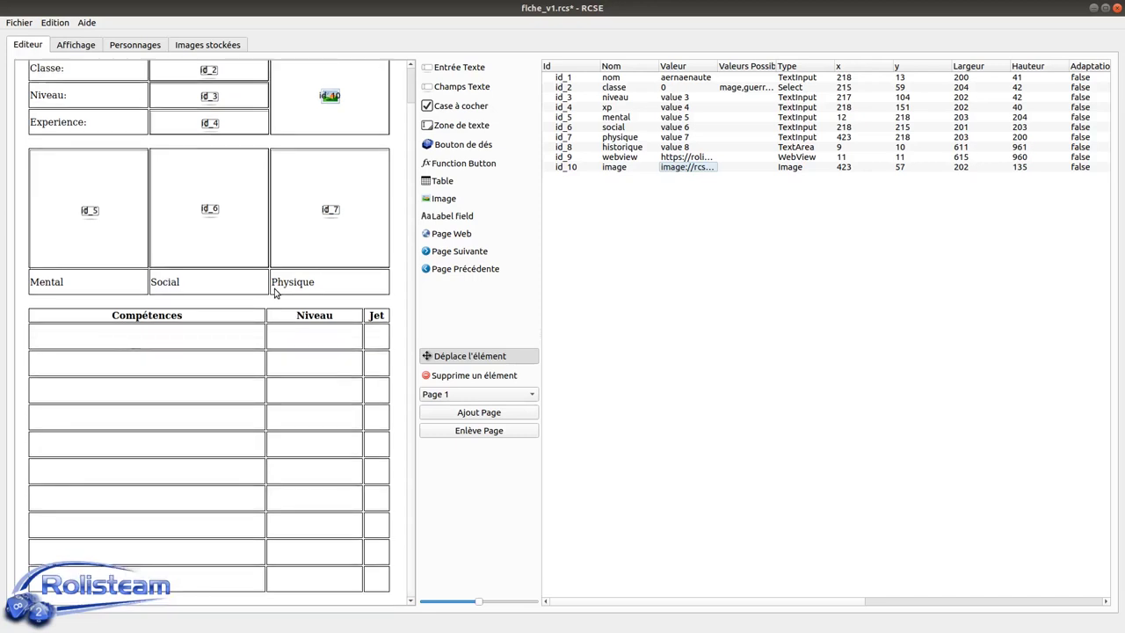
pyautogui.scroll(1, 274, 292)
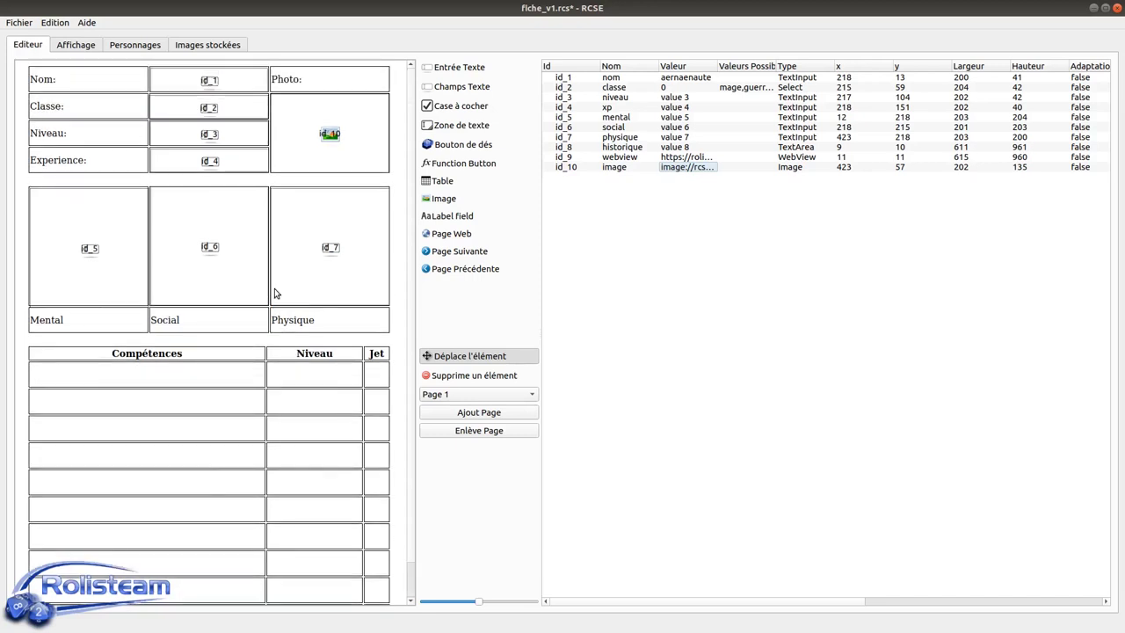
pyautogui.rightClick(652, 203)
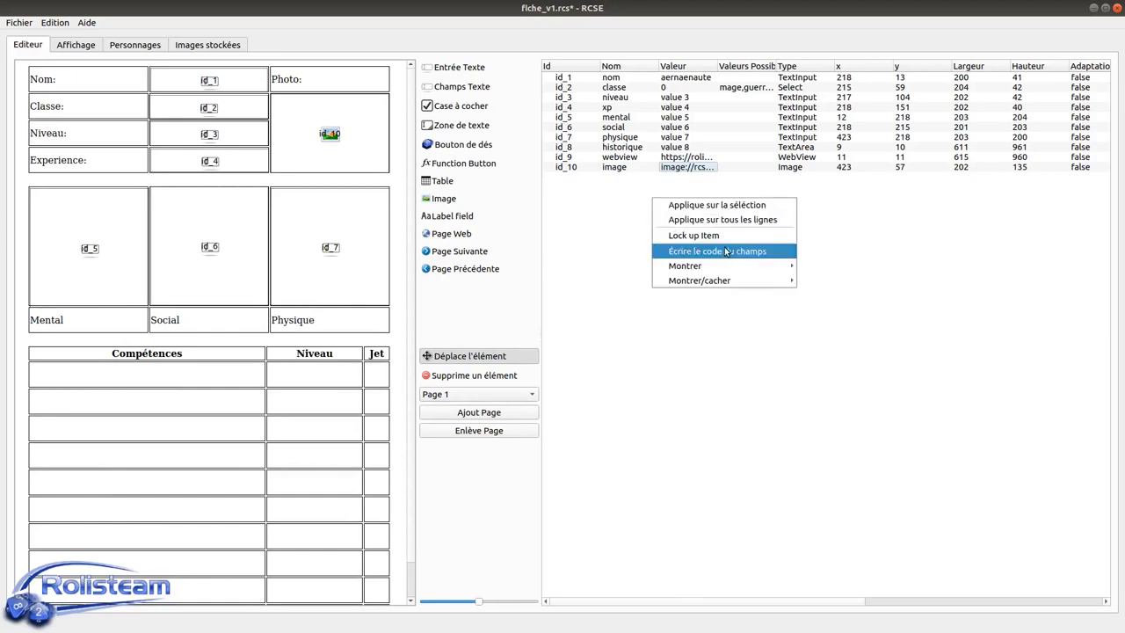
pyautogui.moveTo(753, 284)
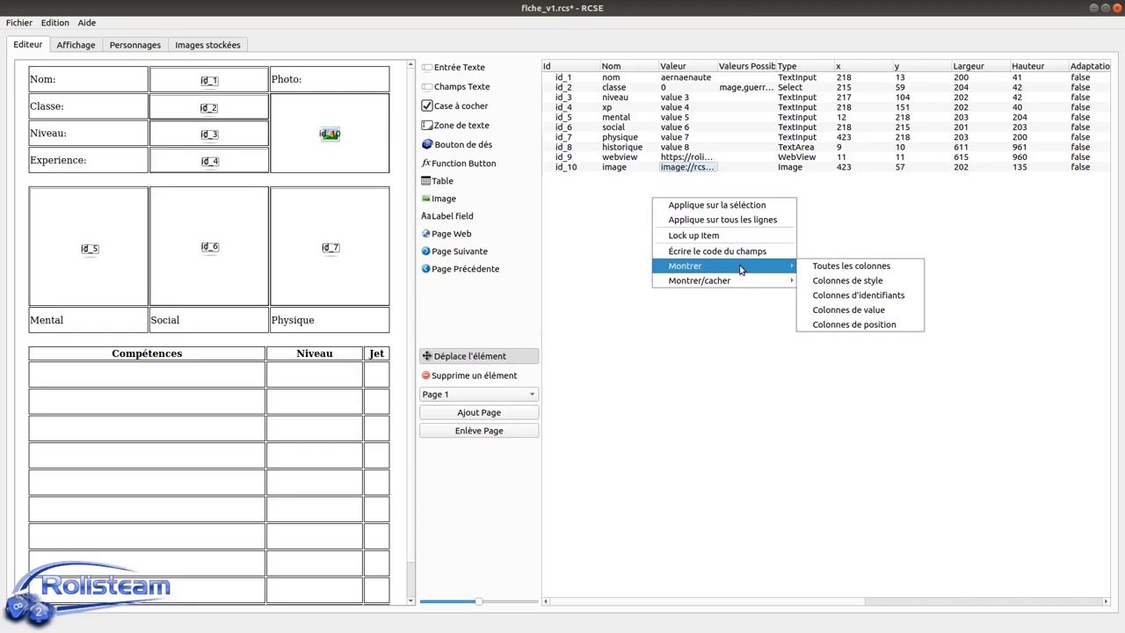
pyautogui.click(661, 462)
# - Widen the editor's field table and restrict it to the style columns, then select the nom field
pyautogui.moveTo(541, 537); pyautogui.dragTo(427, 537)
pyautogui.moveTo(448, 603); pyautogui.dragTo(486, 571)
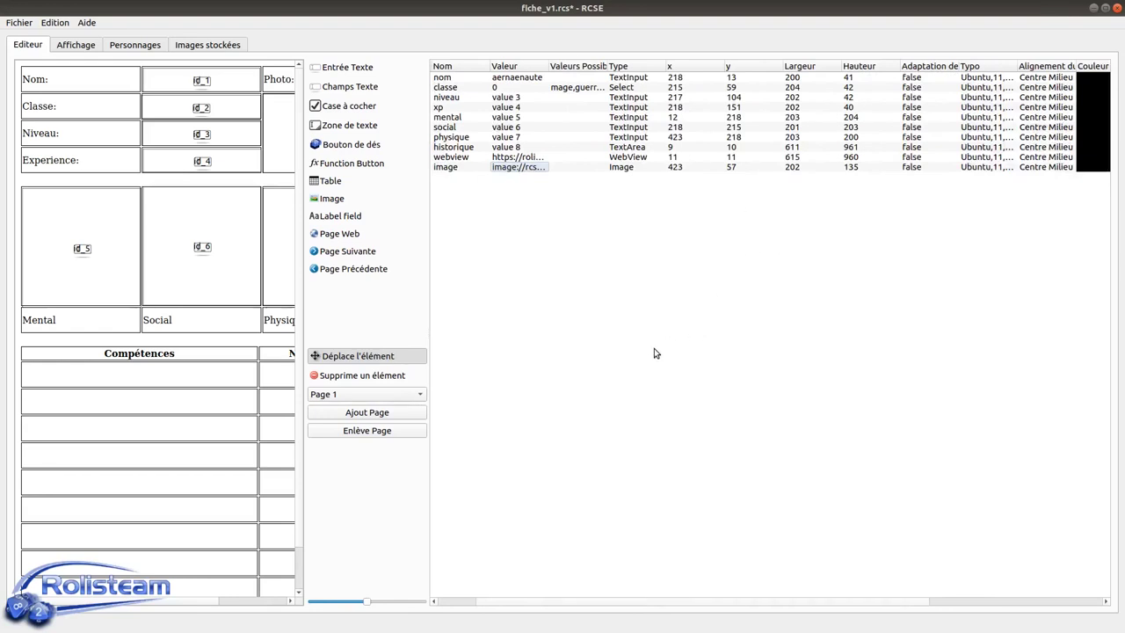
pyautogui.rightClick(486, 251)
pyautogui.moveTo(526, 321)
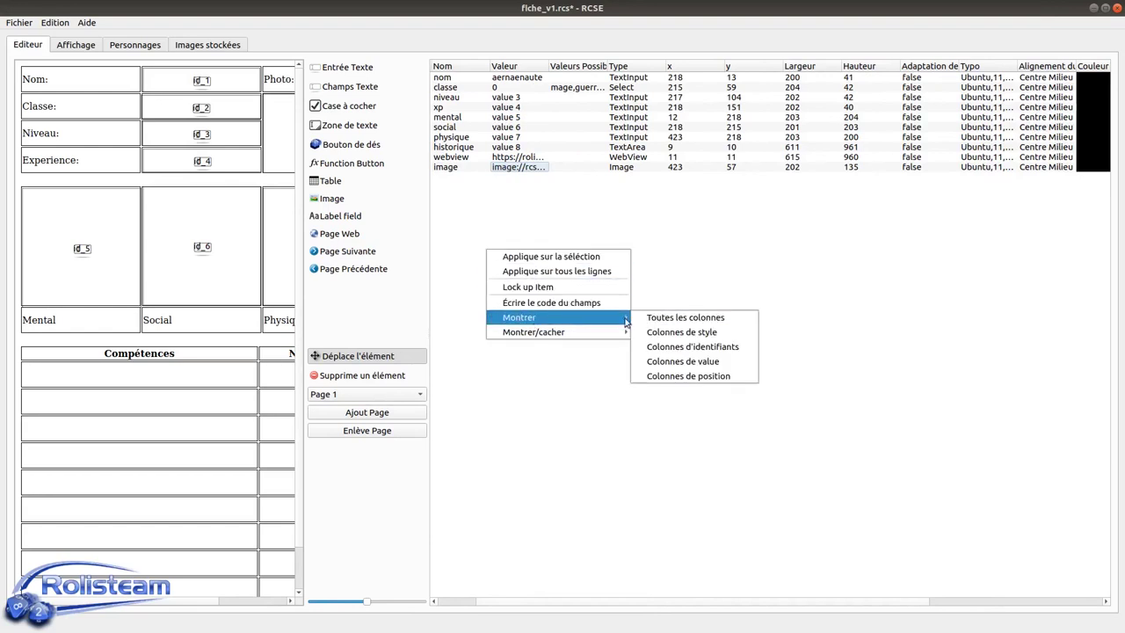
pyautogui.click(724, 333)
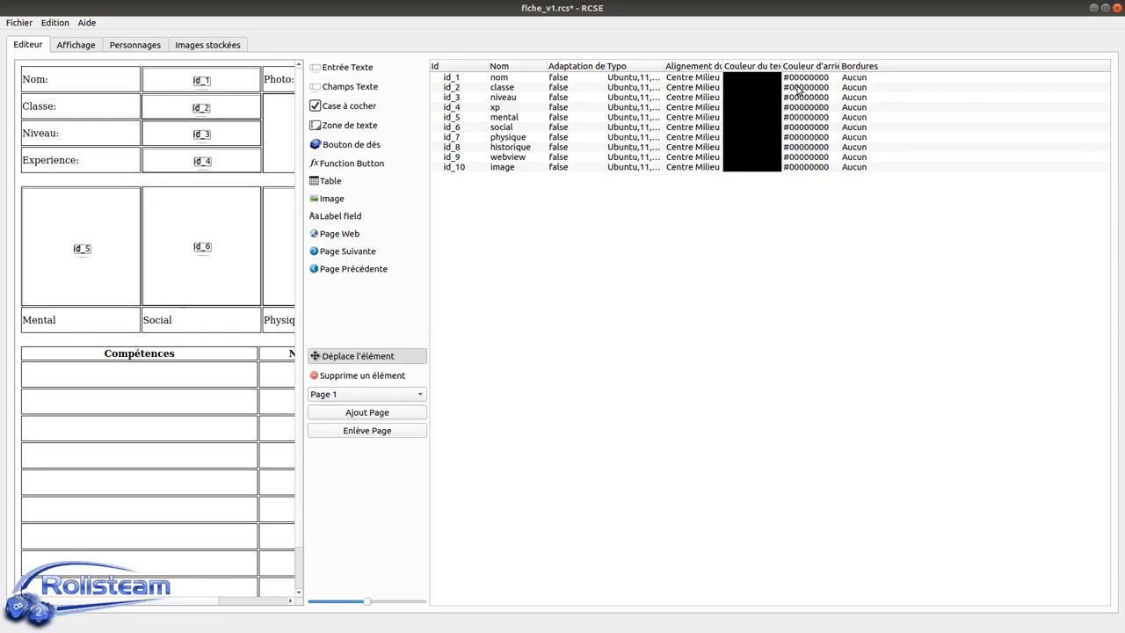
pyautogui.click(645, 77)
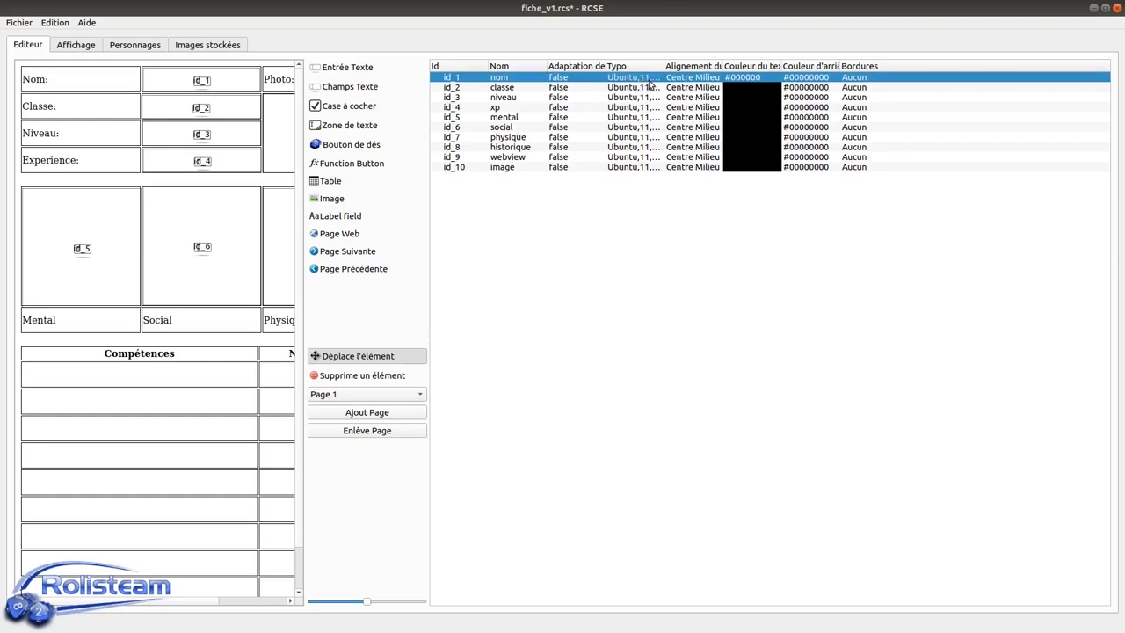
# - Restrict the field table to the identifier columns
pyautogui.rightClick(502, 238)
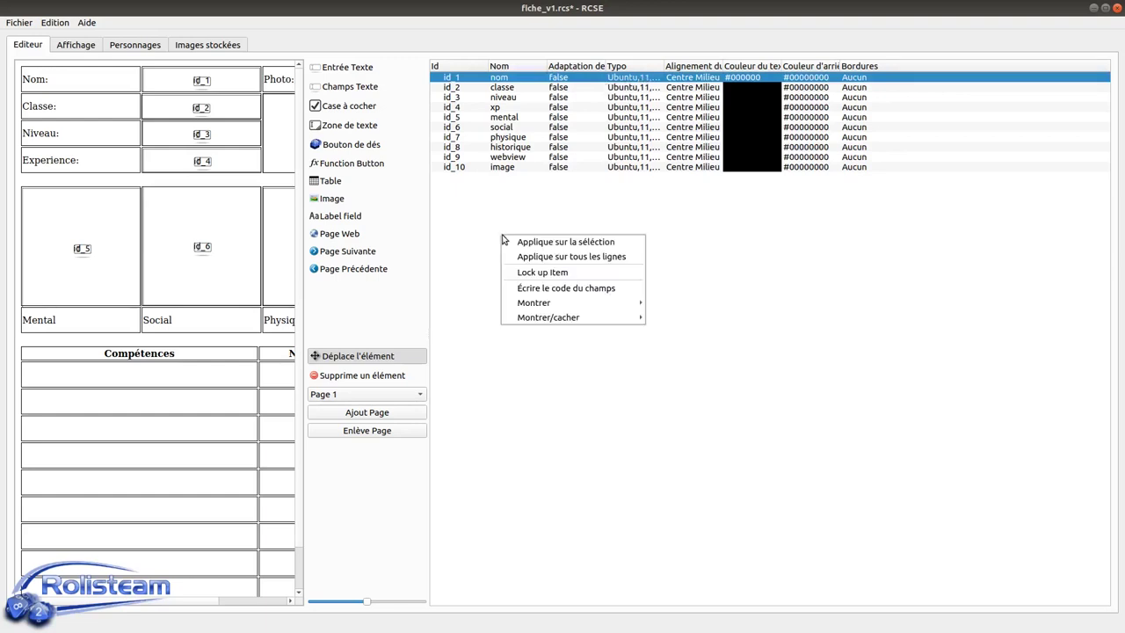
pyautogui.moveTo(636, 305)
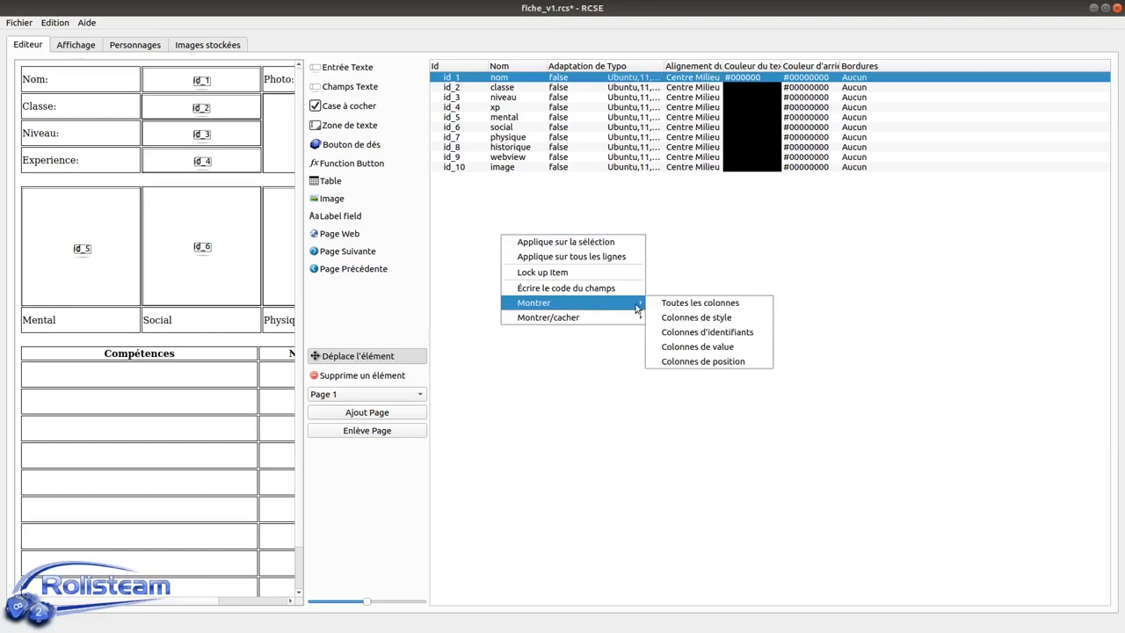
pyautogui.click(701, 337)
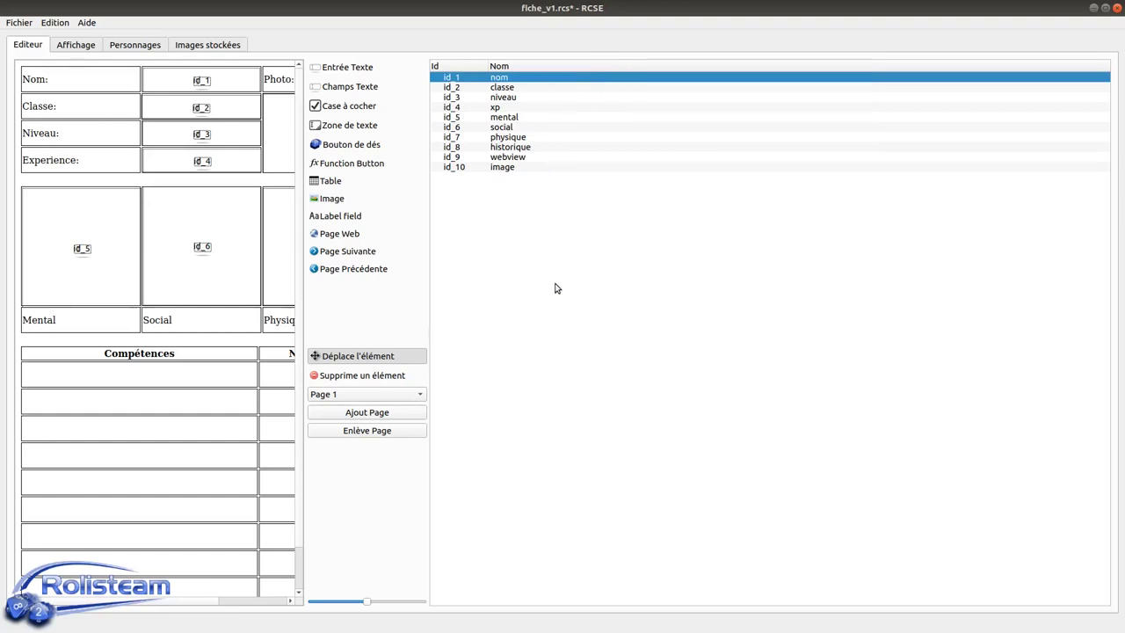
# - Show only the value columns in the field table
pyautogui.rightClick(514, 178)
pyautogui.moveTo(592, 245)
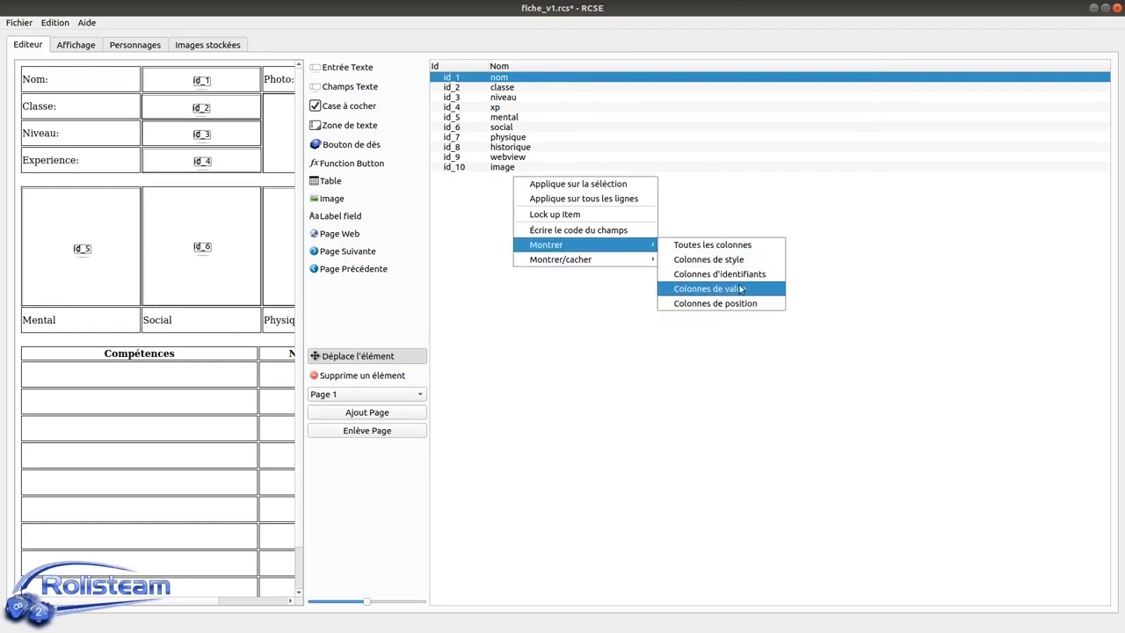
pyautogui.click(740, 289)
pyautogui.click(612, 254)
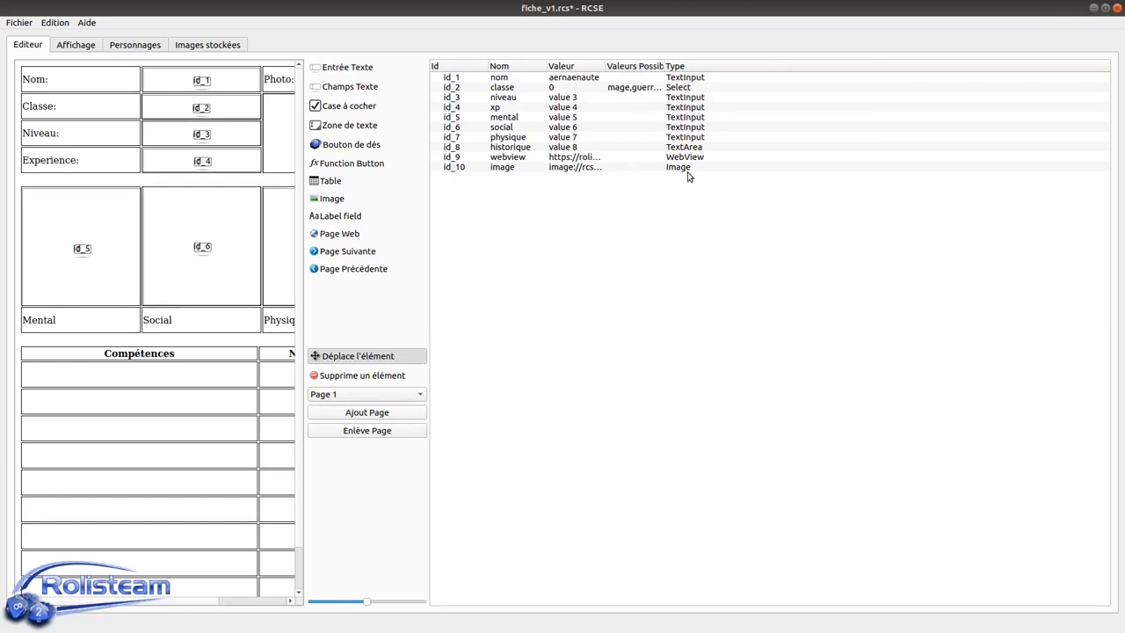
# - Show only the position columns in the field table
pyautogui.rightClick(495, 245)
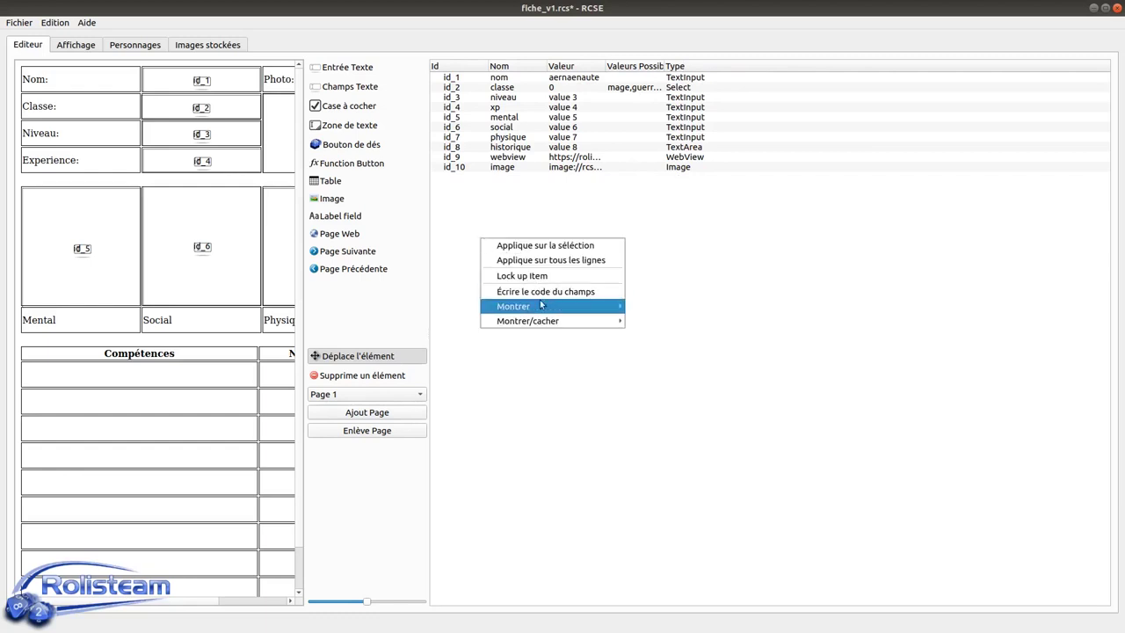
pyautogui.moveTo(606, 309)
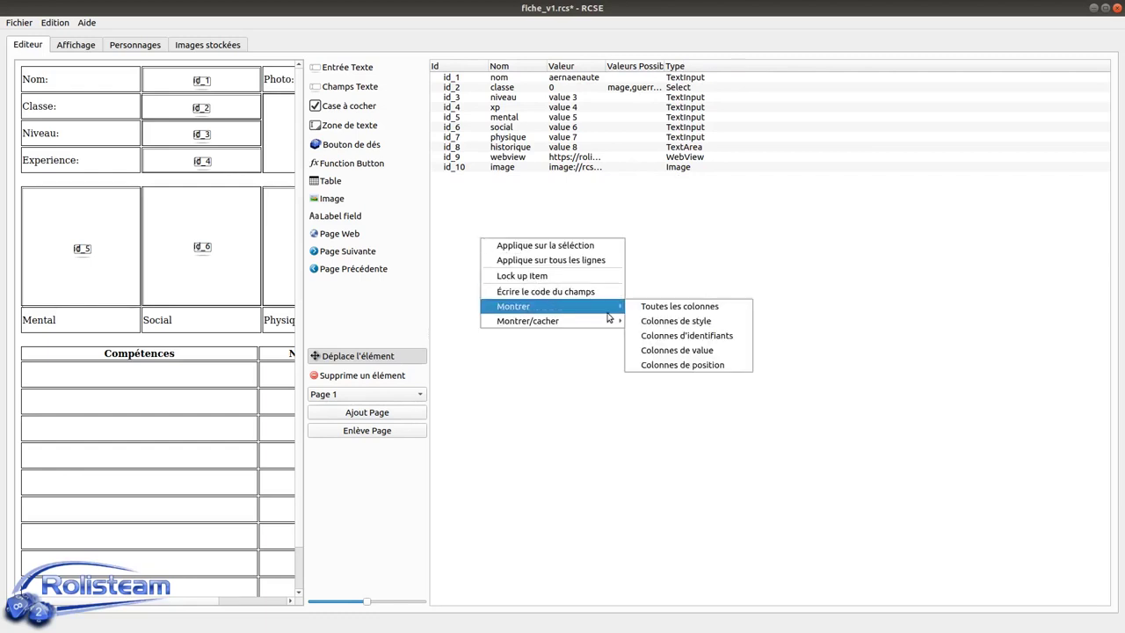
pyautogui.click(685, 365)
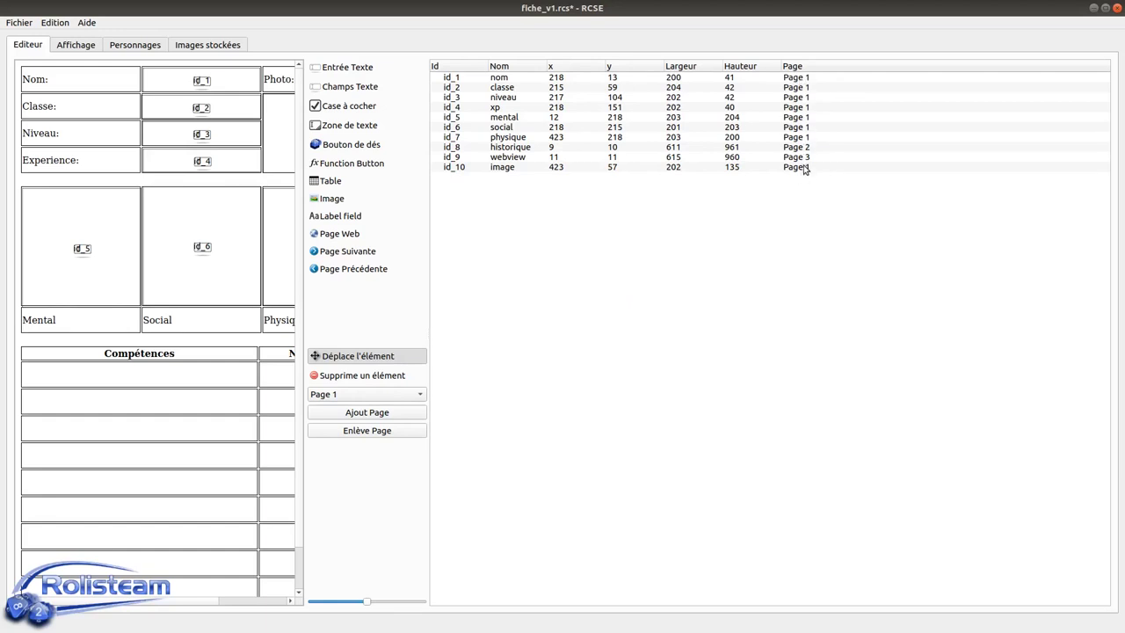
# - Review the page assignment choices for the nom field and keep it on Page 1
pyautogui.click(801, 79)
pyautogui.click(801, 79)
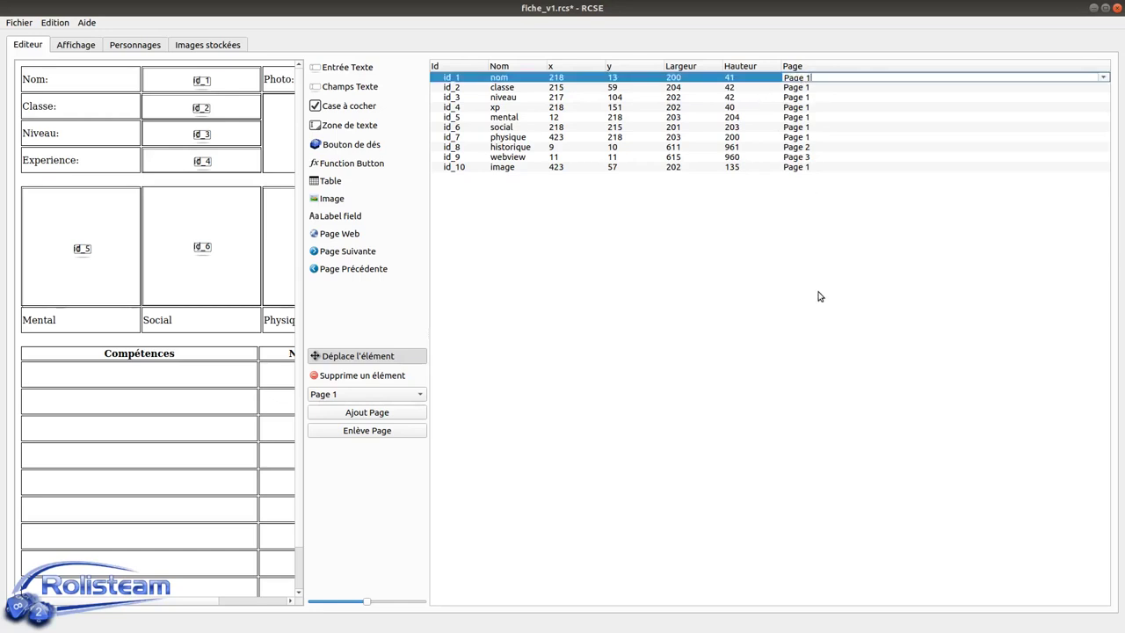
pyautogui.click(1103, 78)
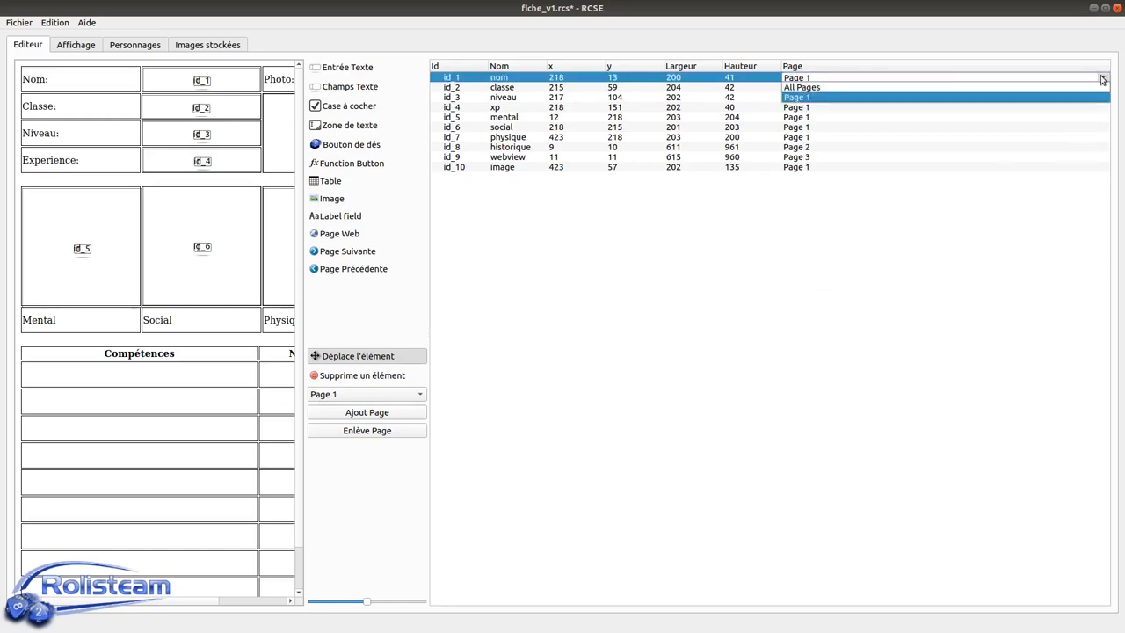
pyautogui.click(1090, 96)
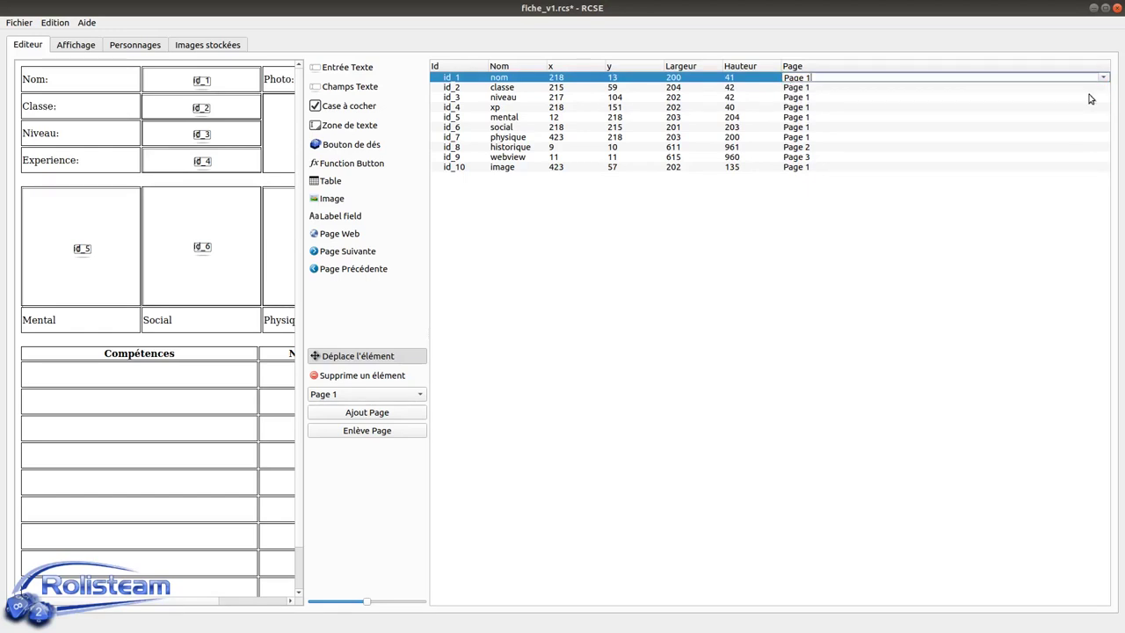
pyautogui.click(860, 252)
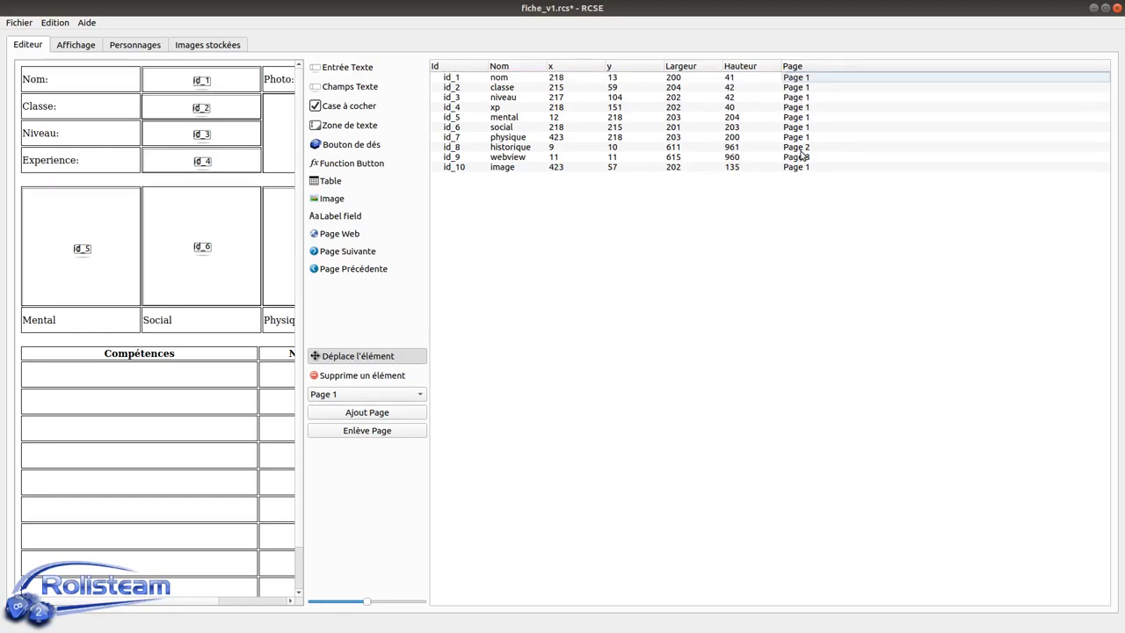
# - Apply the nom field's x position of 218 to the selected nom, classe, niveau and xp fields
pyautogui.moveTo(740, 81); pyautogui.dragTo(568, 166)
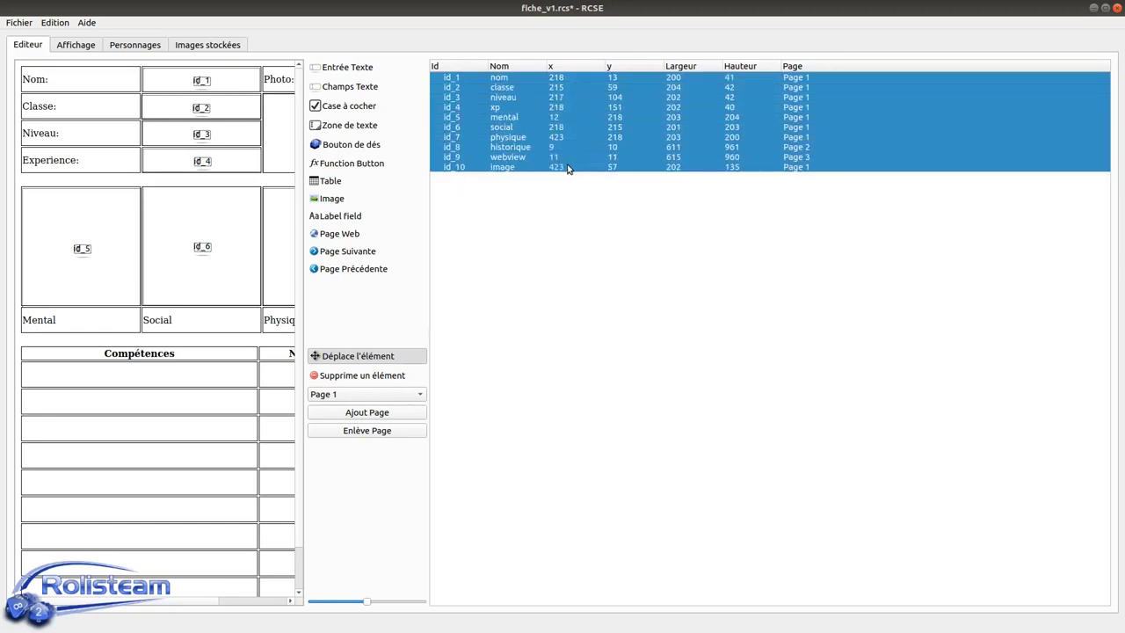
pyautogui.click(580, 246)
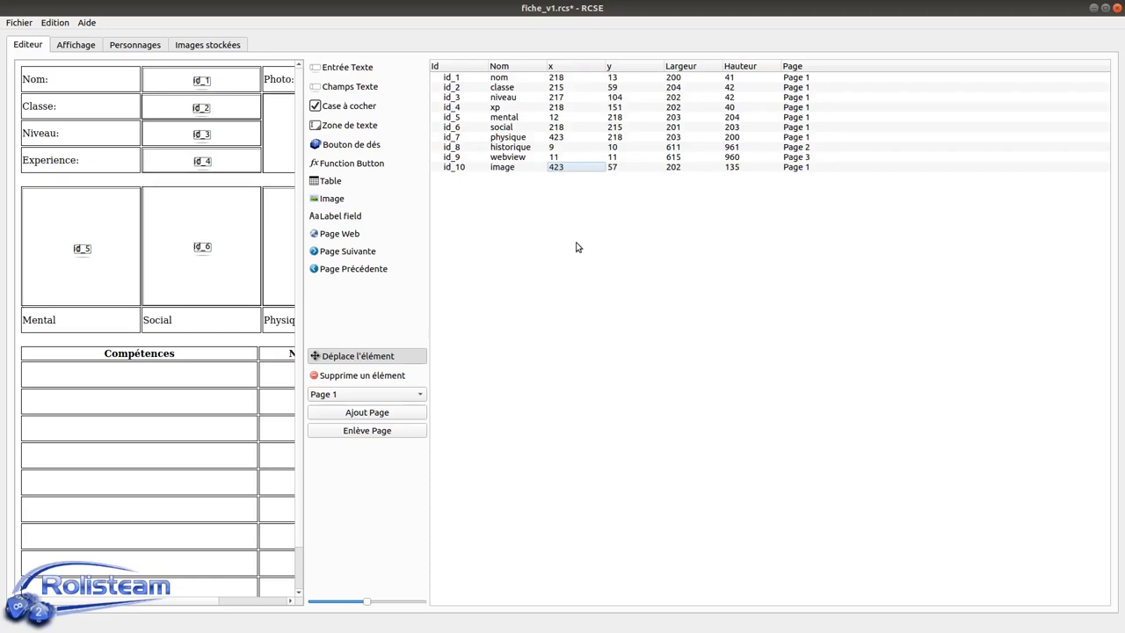
pyautogui.click(564, 79)
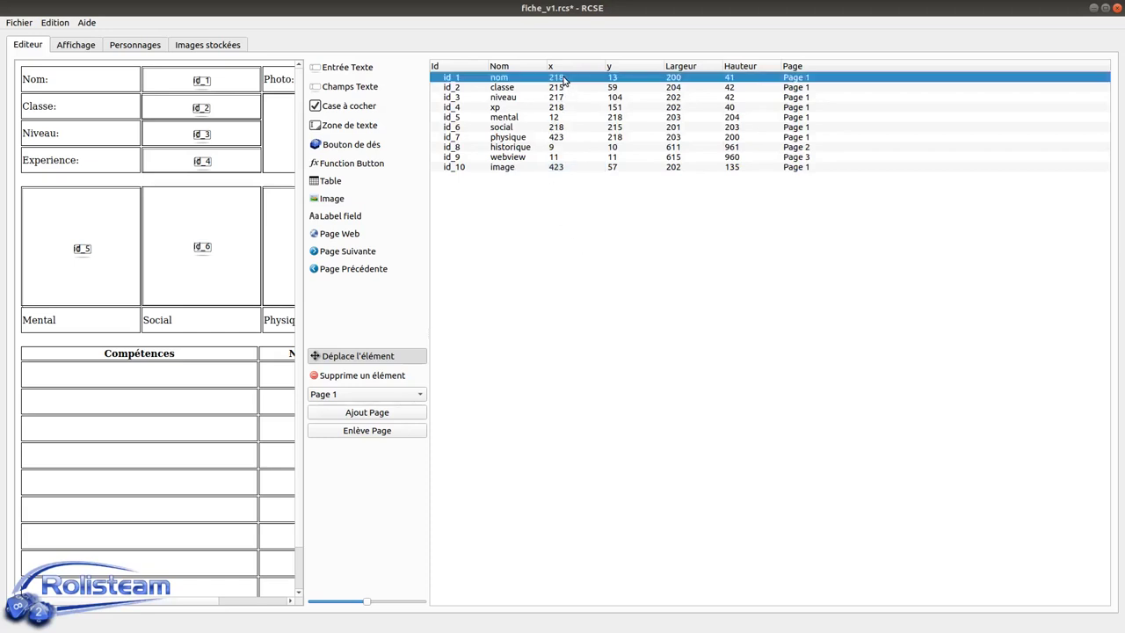
pyautogui.moveTo(563, 79); pyautogui.dragTo(566, 108)
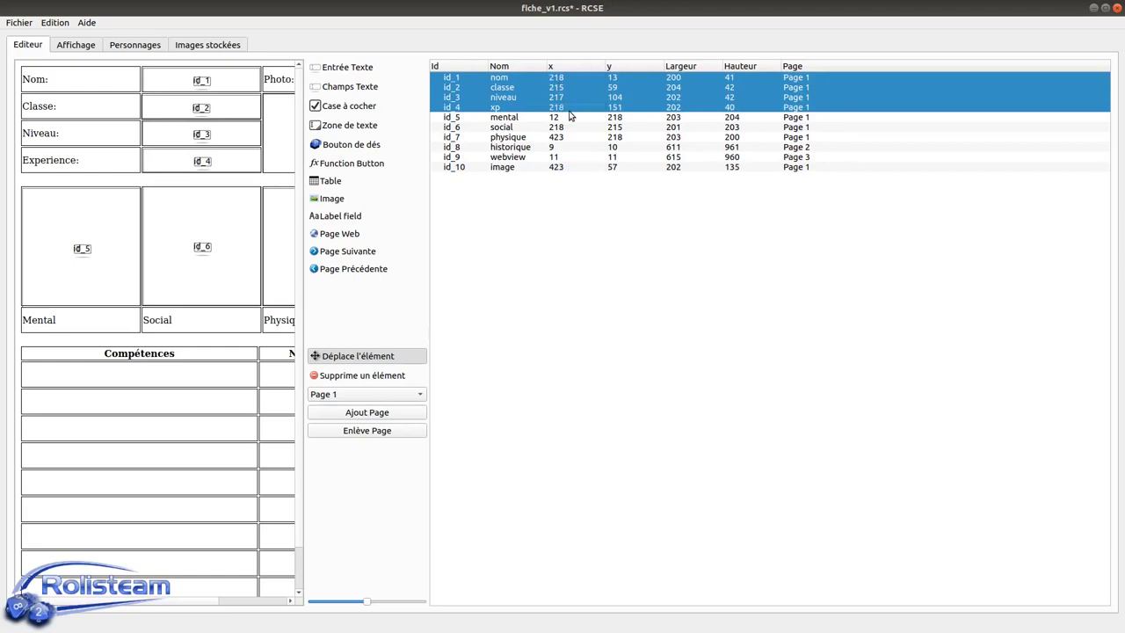
pyautogui.rightClick(560, 84)
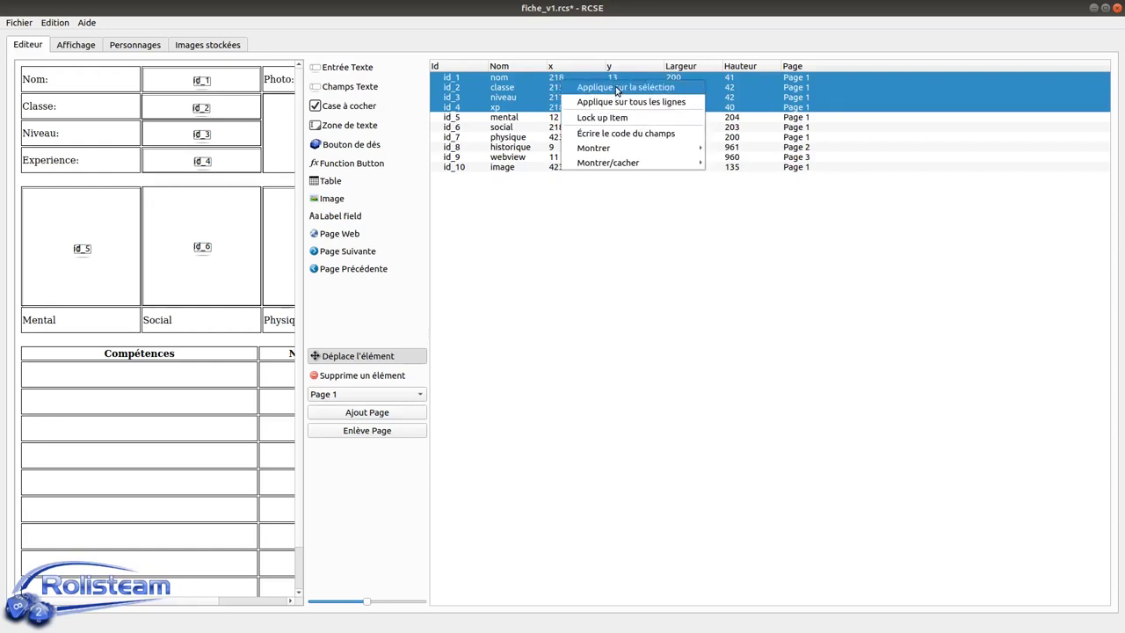
pyautogui.click(616, 90)
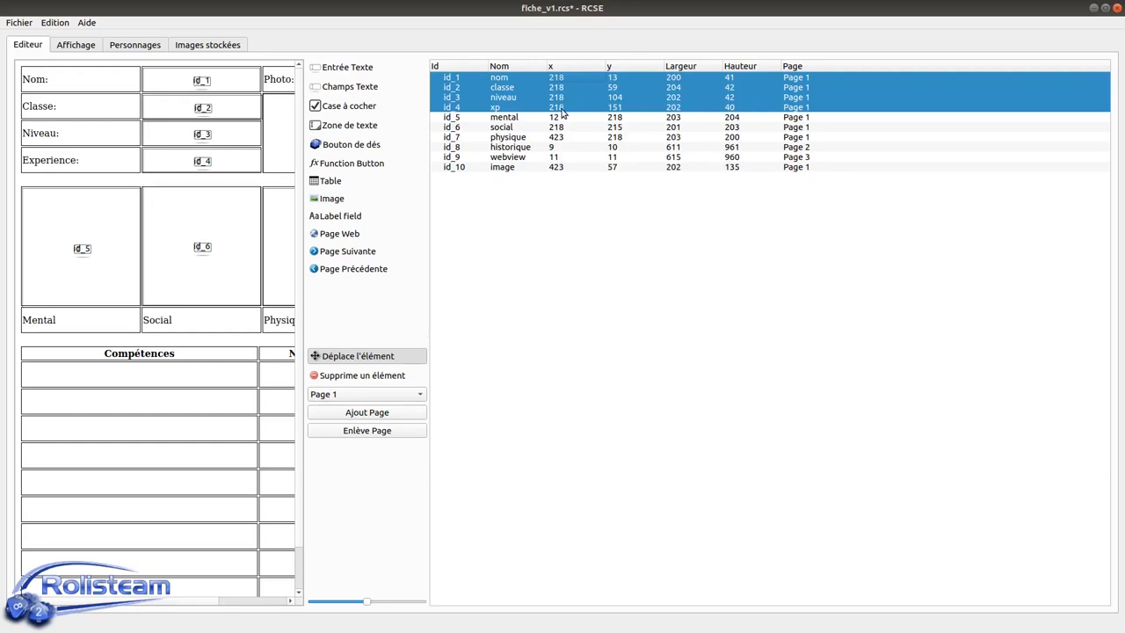
# - Give the nom, classe, niveau and xp fields the same width of 200 and height of 40
pyautogui.rightClick(681, 81)
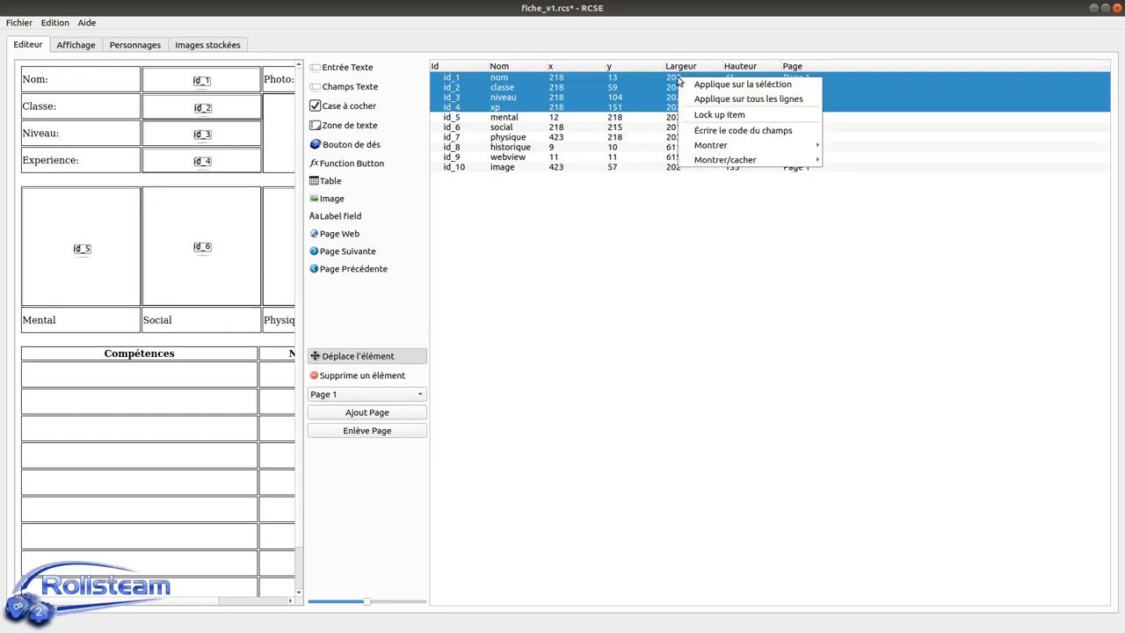
pyautogui.click(727, 85)
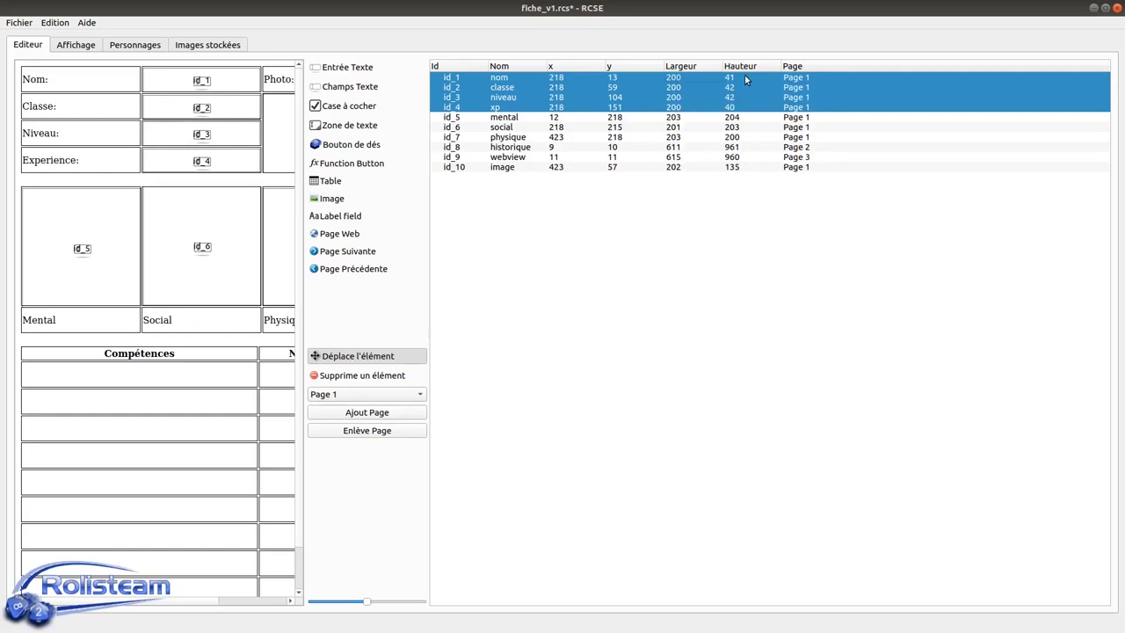
pyautogui.rightClick(738, 108)
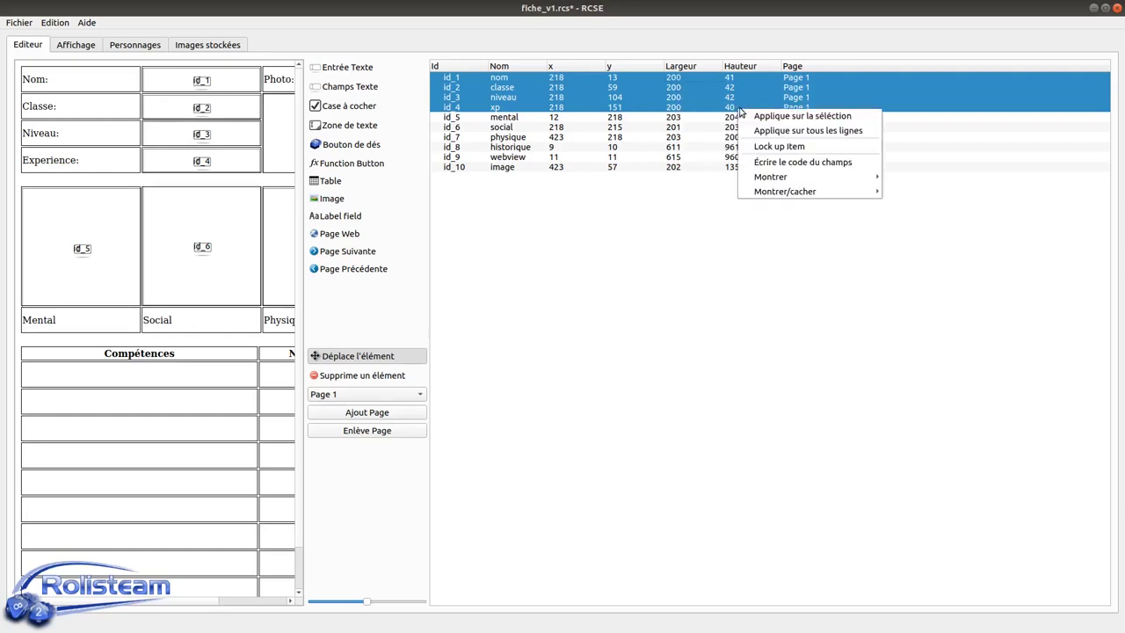
pyautogui.click(757, 114)
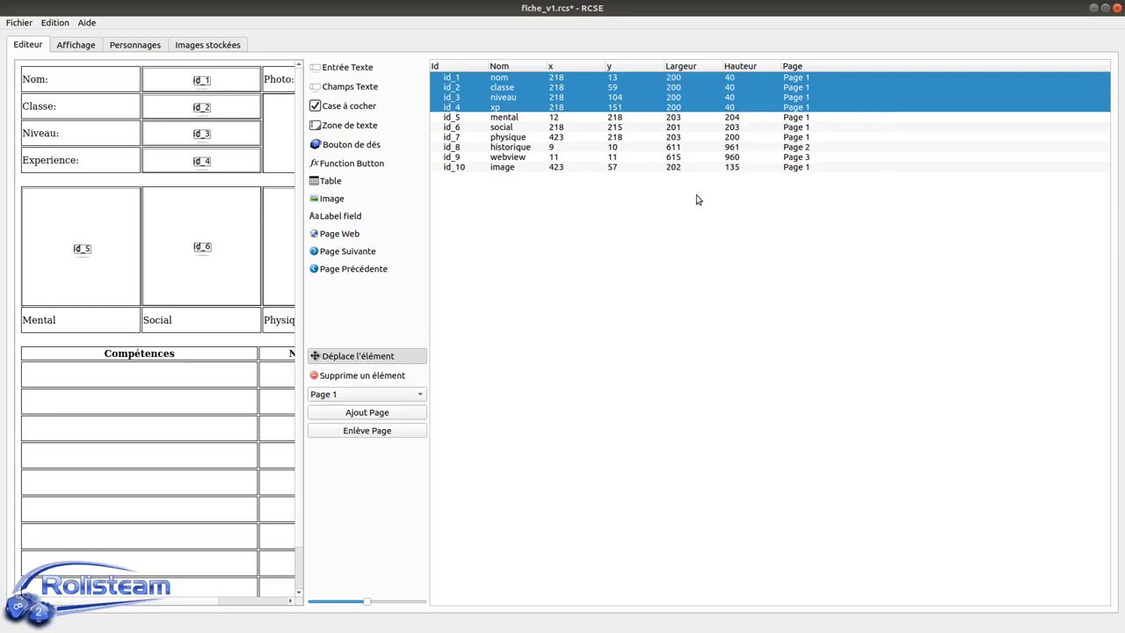
pyautogui.rightClick(740, 108)
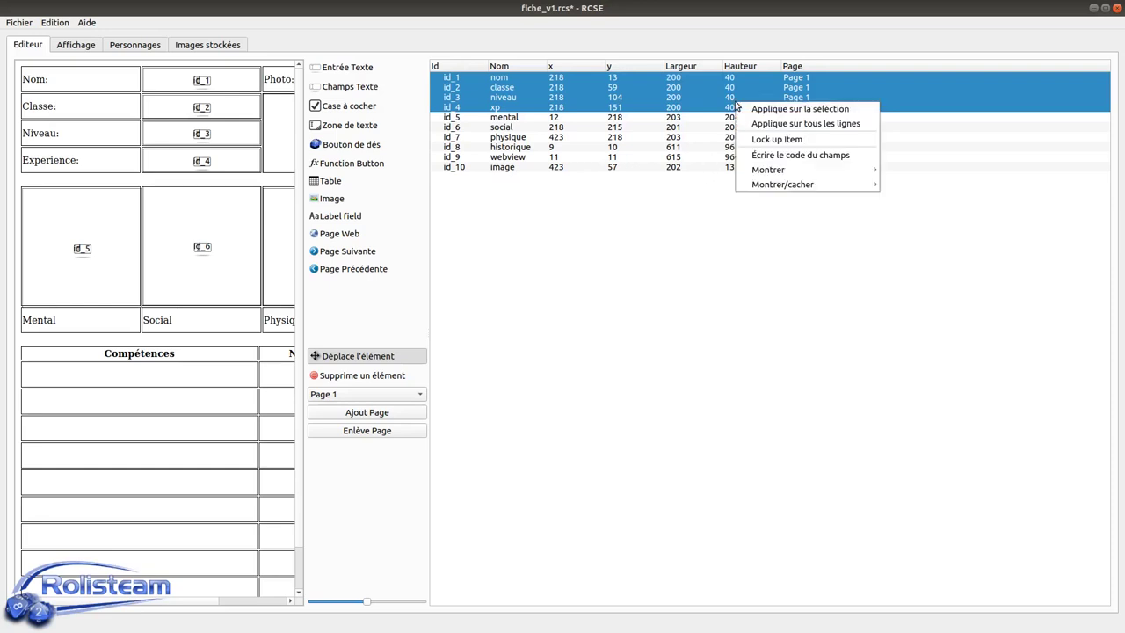
pyautogui.click(708, 110)
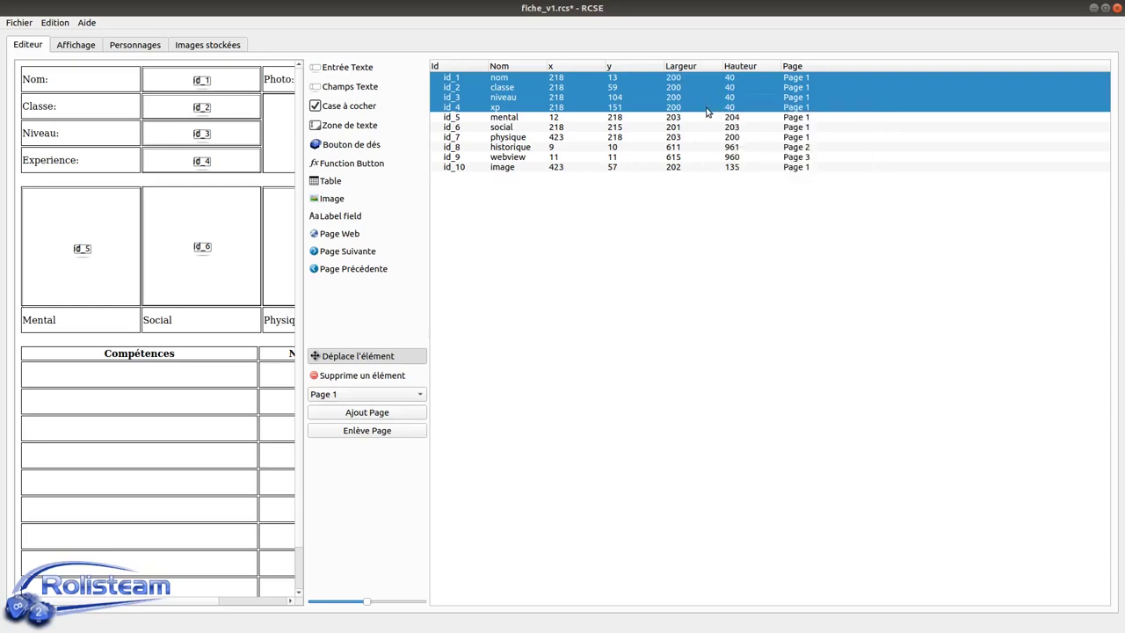
pyautogui.rightClick(738, 113)
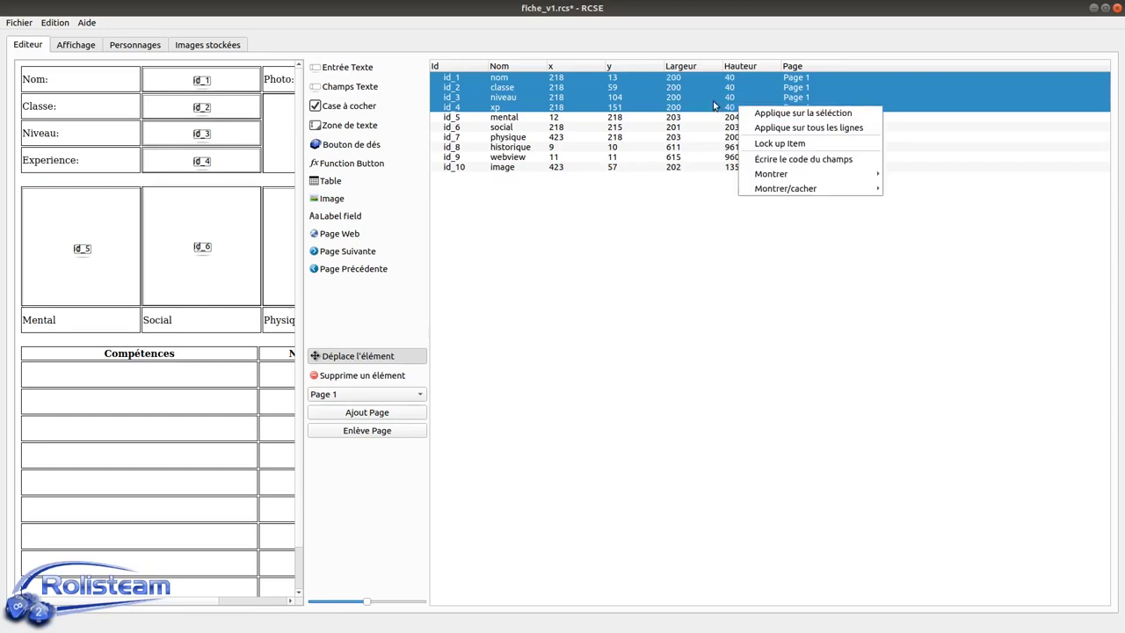
pyautogui.click(732, 77)
pyautogui.click(689, 78)
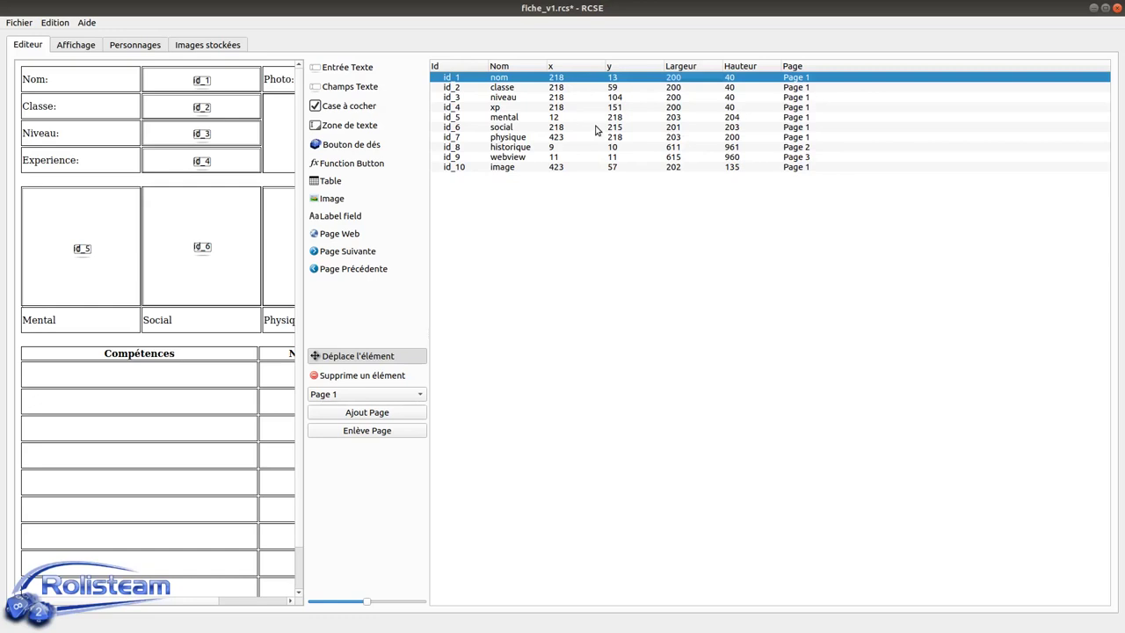
# - Widen the page view and move the mental field's box up to a y position of about 214
pyautogui.moveTo(432, 204); pyautogui.dragTo(581, 208)
pyautogui.click(507, 356)
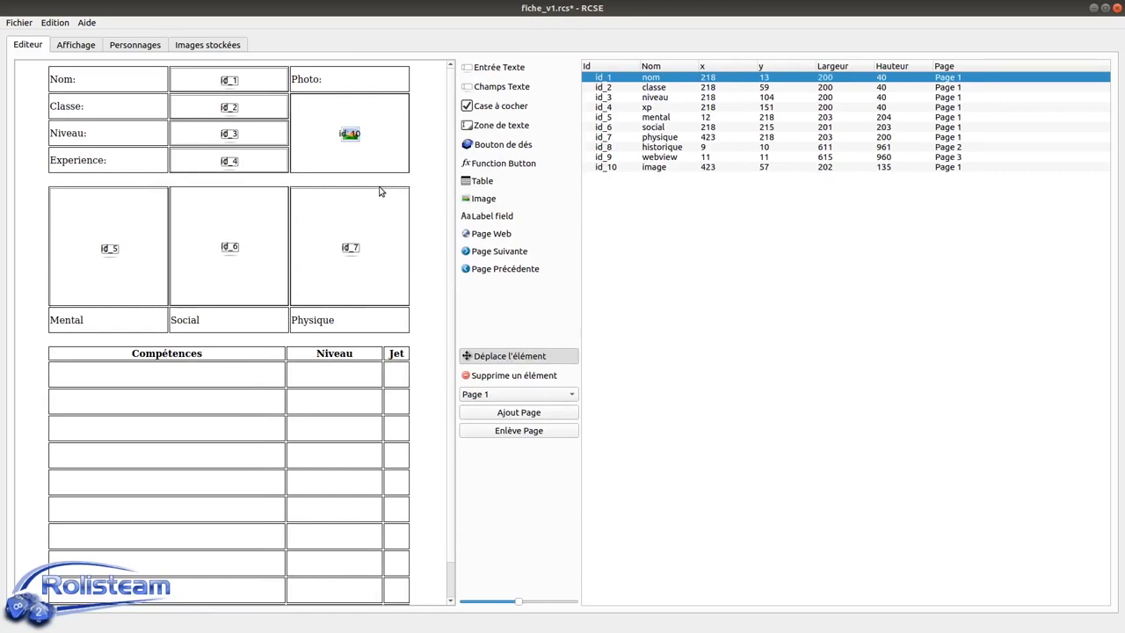
pyautogui.click(122, 195)
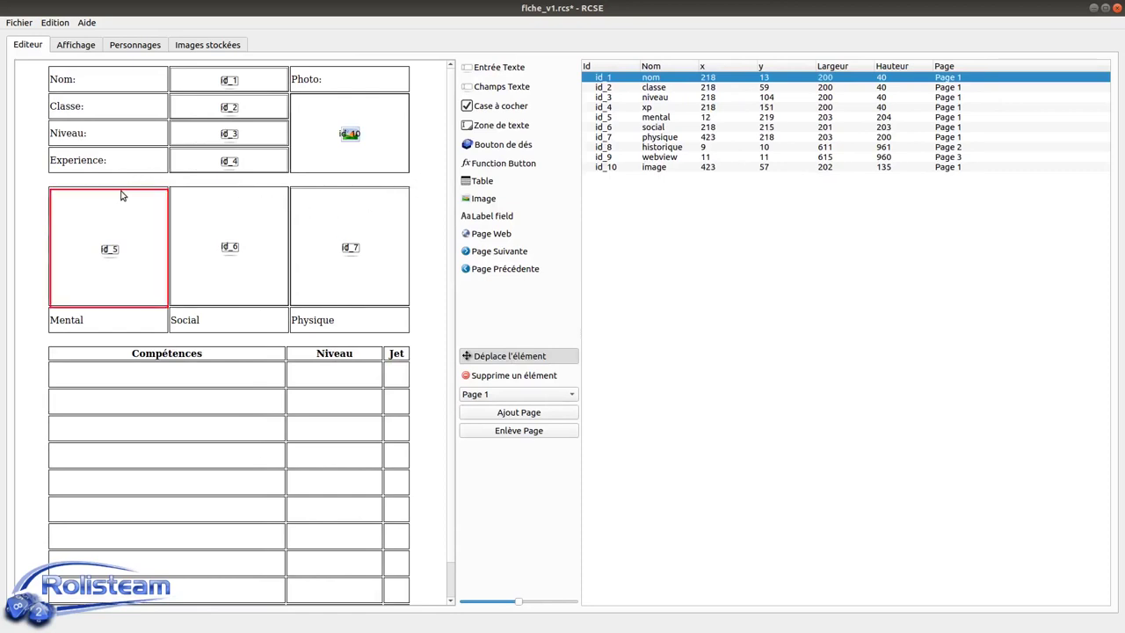
pyautogui.click(214, 196)
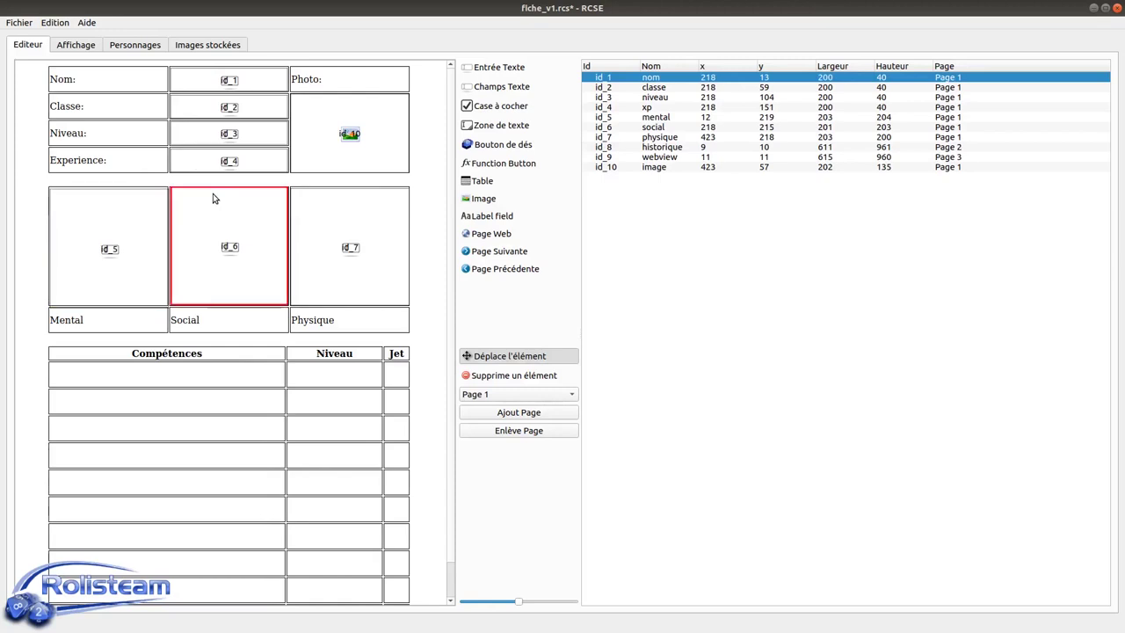
pyautogui.click(140, 198)
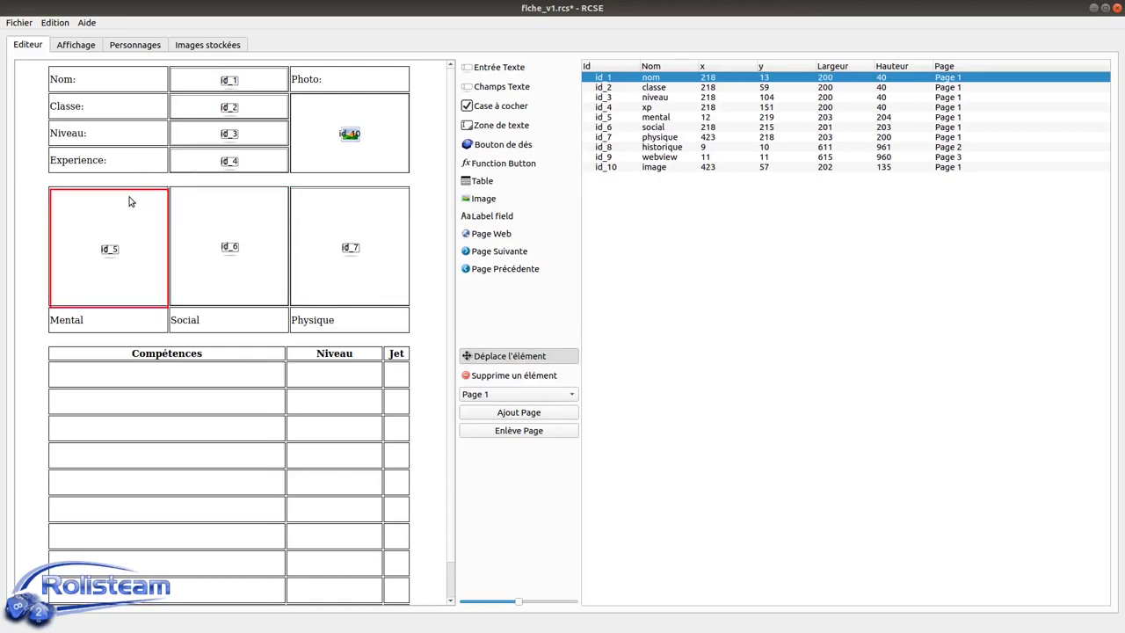
pyautogui.moveTo(129, 202); pyautogui.dragTo(130, 199)
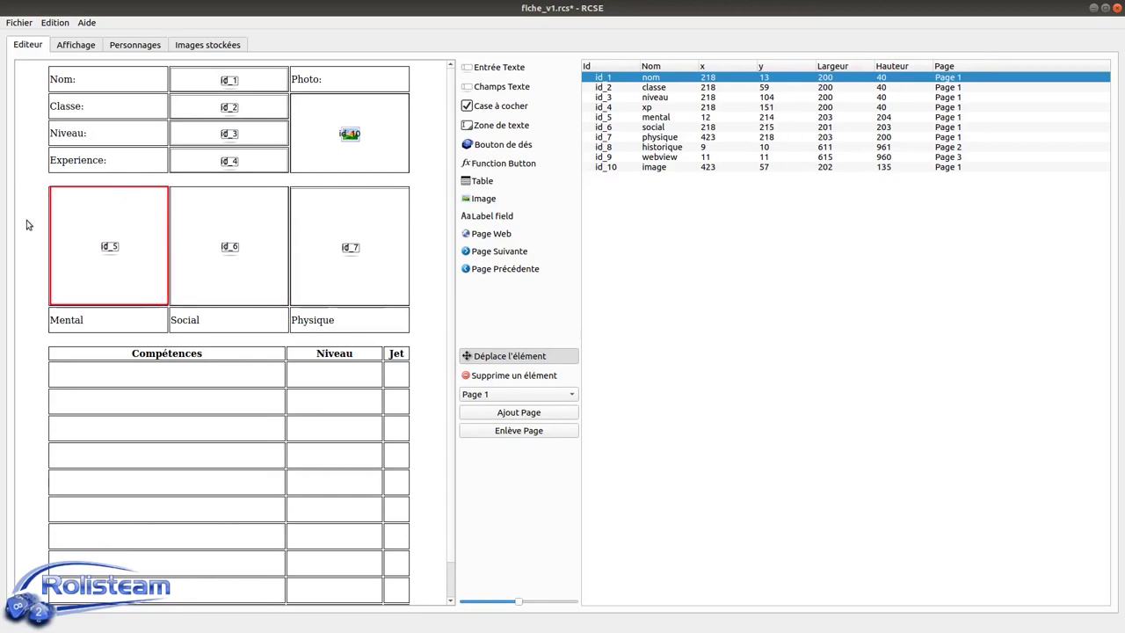
# - Try to select the mental, social and physique boxes together on the page, and look at the alignment and sizing options
pyautogui.click(42, 181)
pyautogui.click(71, 201)
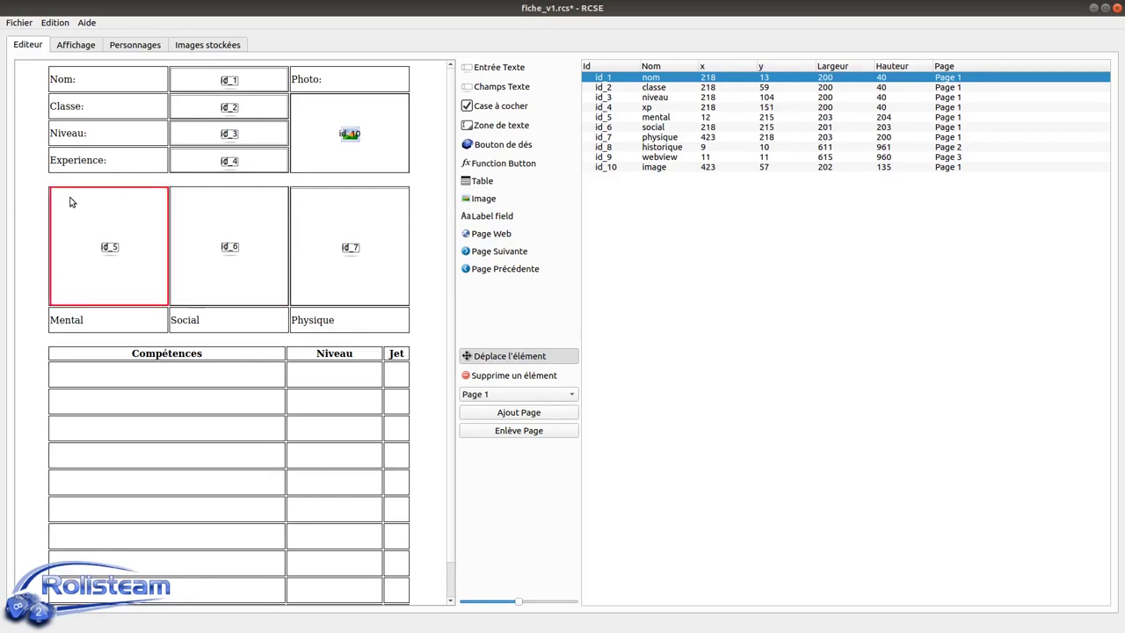
pyautogui.click(252, 194)
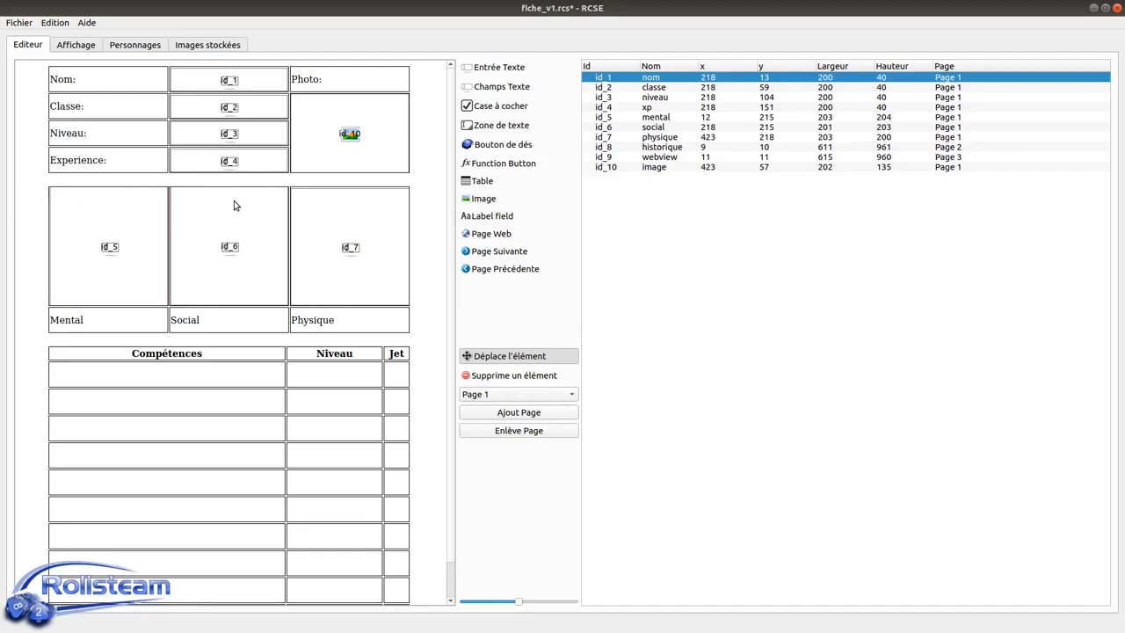
pyautogui.click(324, 210)
pyautogui.click(137, 208)
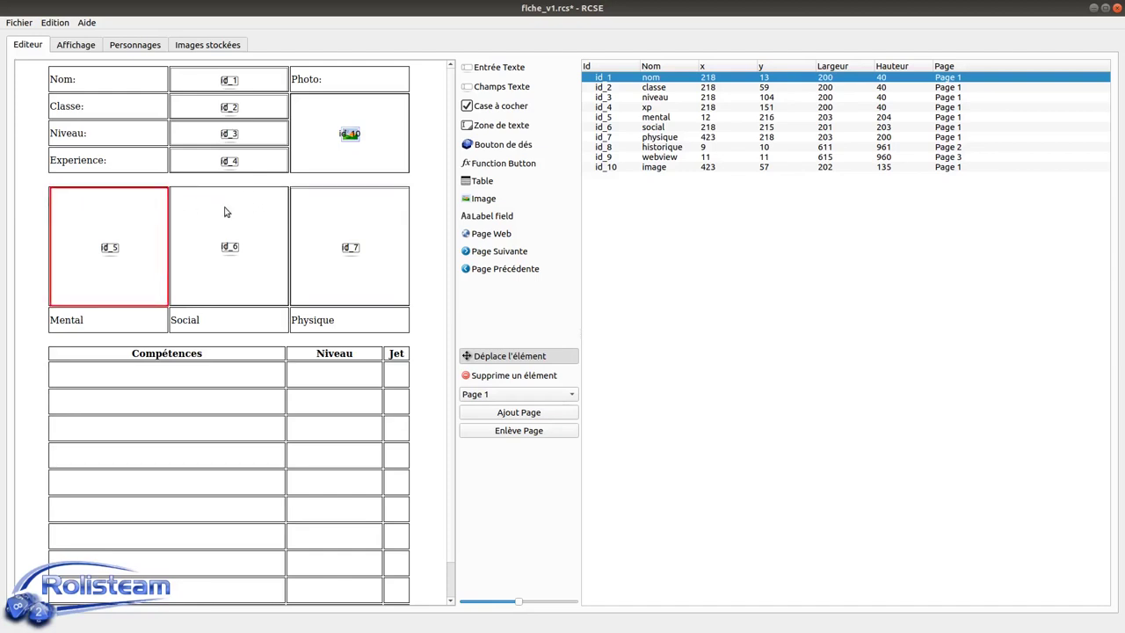
pyautogui.click(396, 188)
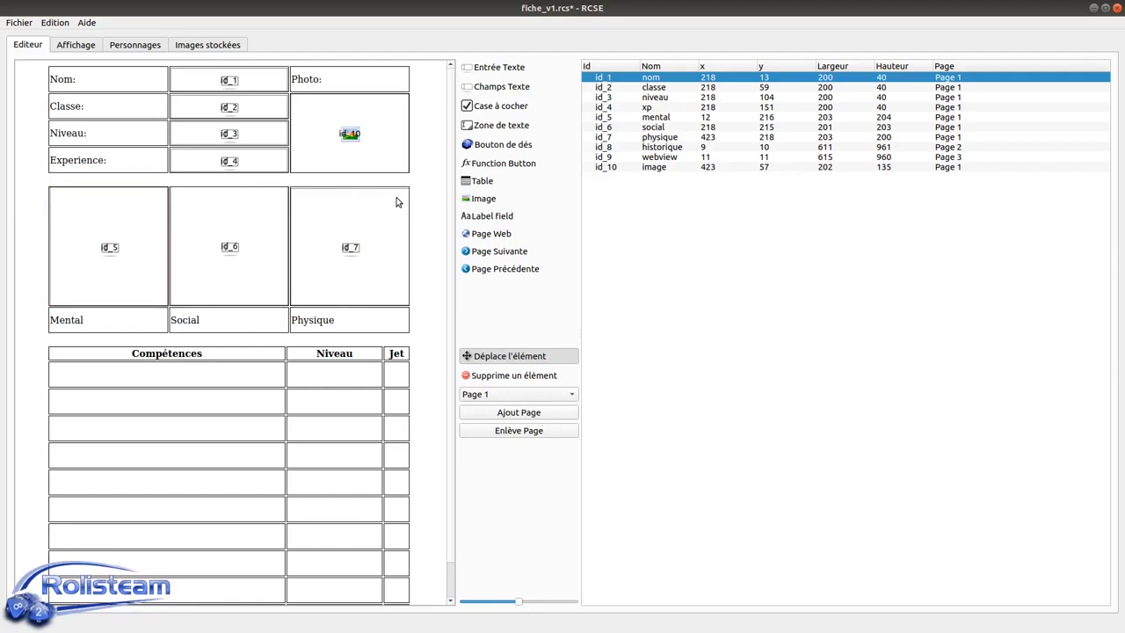
pyautogui.click(91, 205)
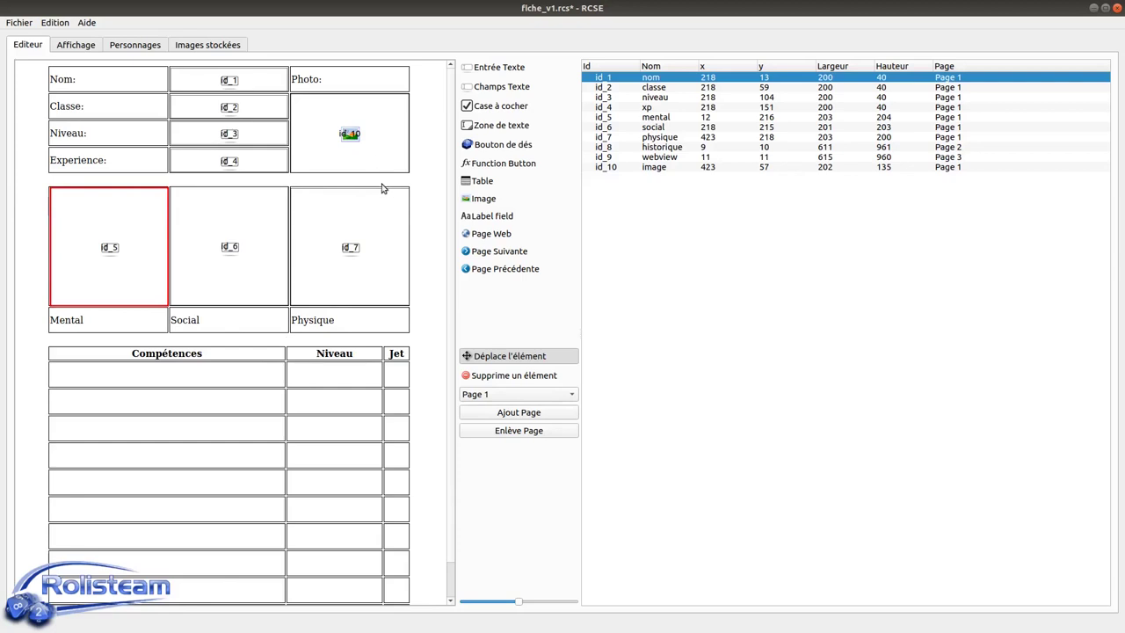
pyautogui.click(426, 186)
pyautogui.click(131, 217)
pyautogui.rightClick(131, 216)
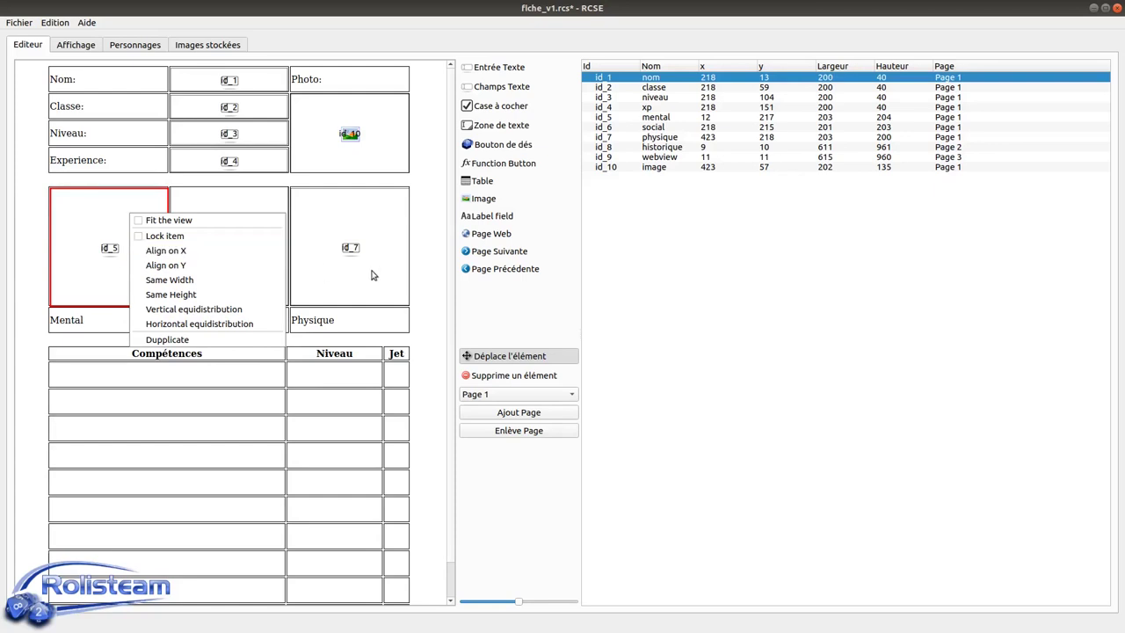
pyautogui.click(429, 263)
# - Try to select the mental, social and physique fields together, first in the field list and again on the page
pyautogui.moveTo(519, 604); pyautogui.dragTo(512, 605)
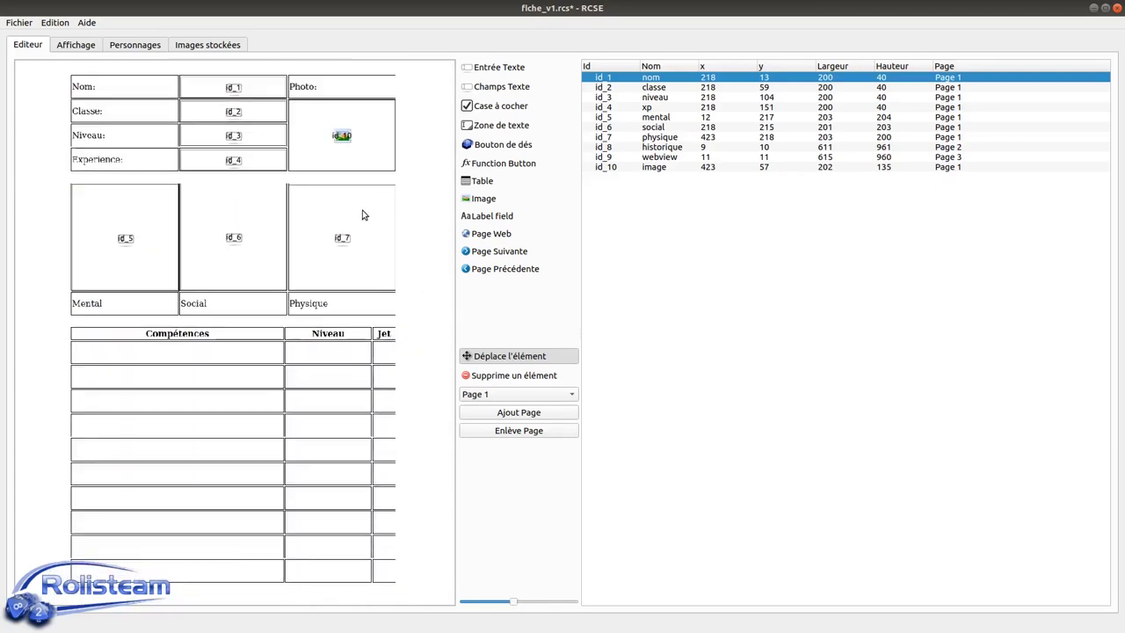
pyautogui.click(744, 138)
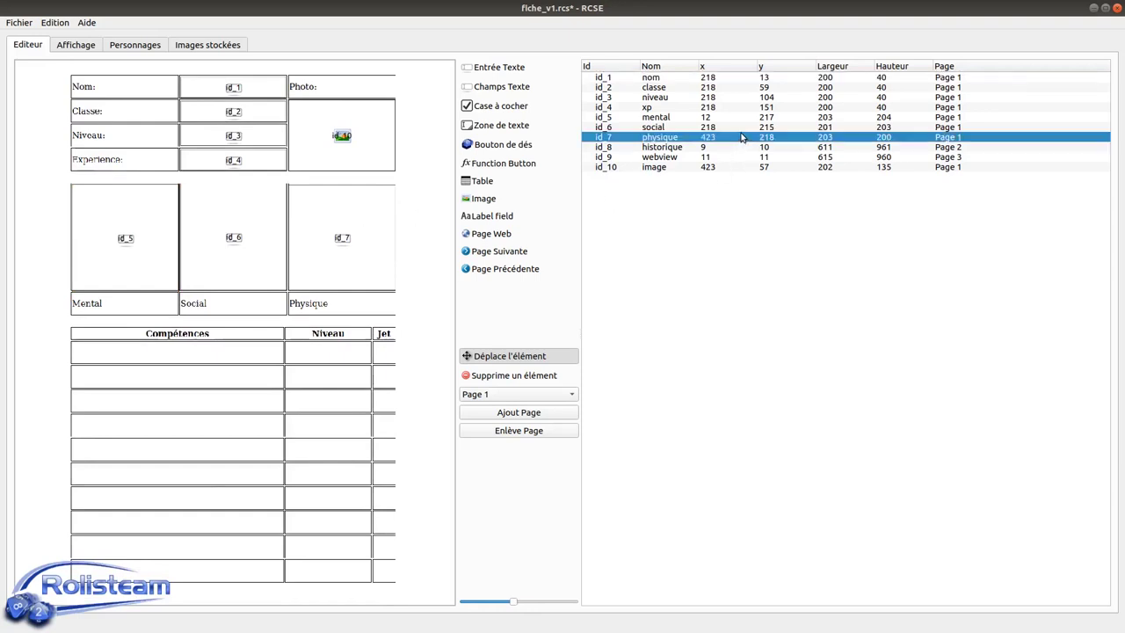
pyautogui.click(748, 128)
pyautogui.click(752, 118)
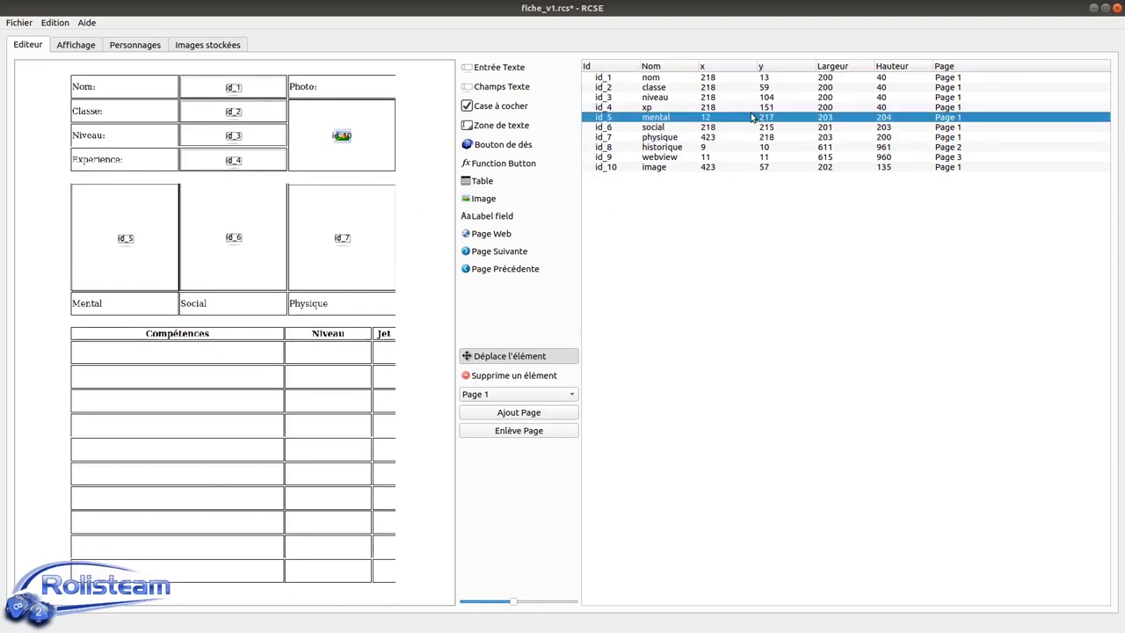
pyautogui.click(724, 128)
pyautogui.click(716, 137)
pyautogui.click(150, 213)
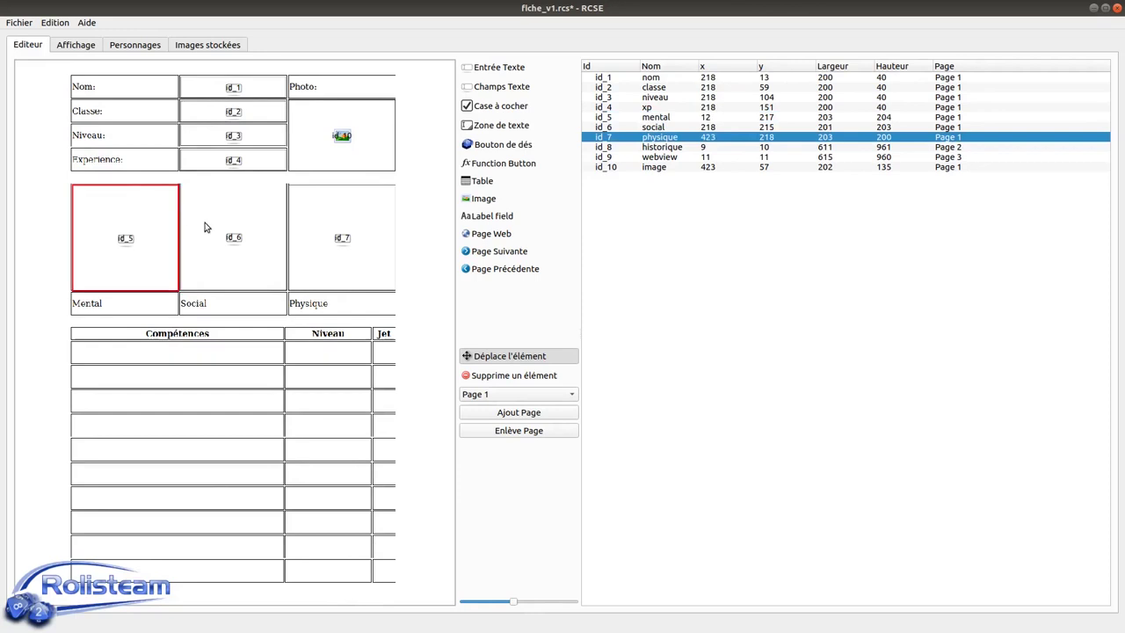
pyautogui.rightClick(345, 225)
pyautogui.click(394, 176)
pyautogui.click(408, 174)
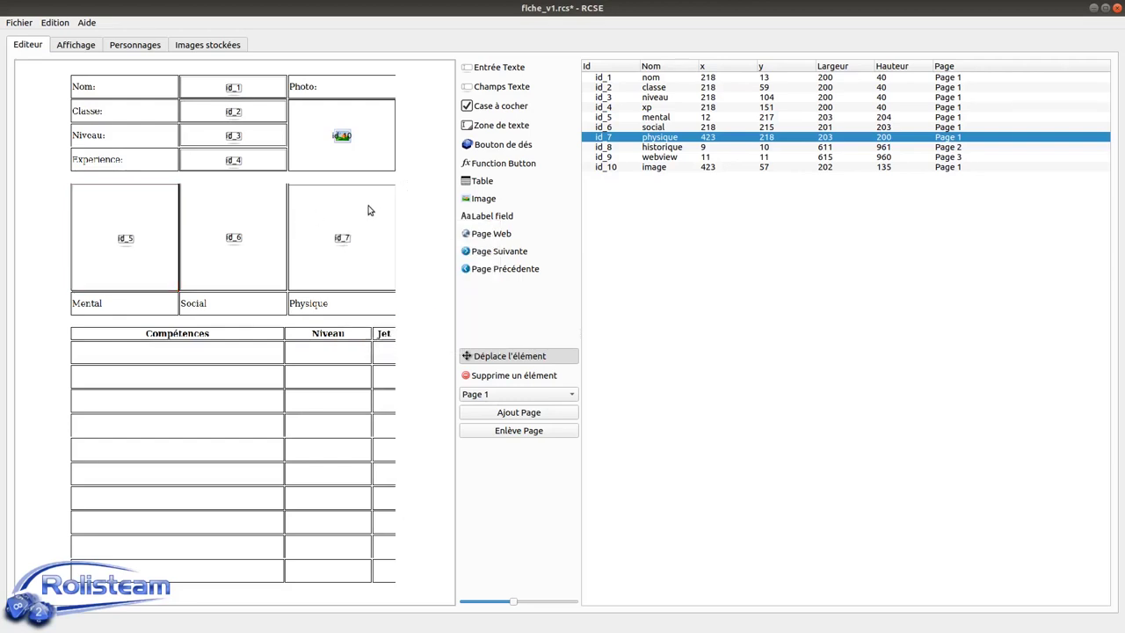
# - Nudge the mental box to a y position of about 219, and shift the classe, niveau and xp fields together to x about 219
pyautogui.click(137, 204)
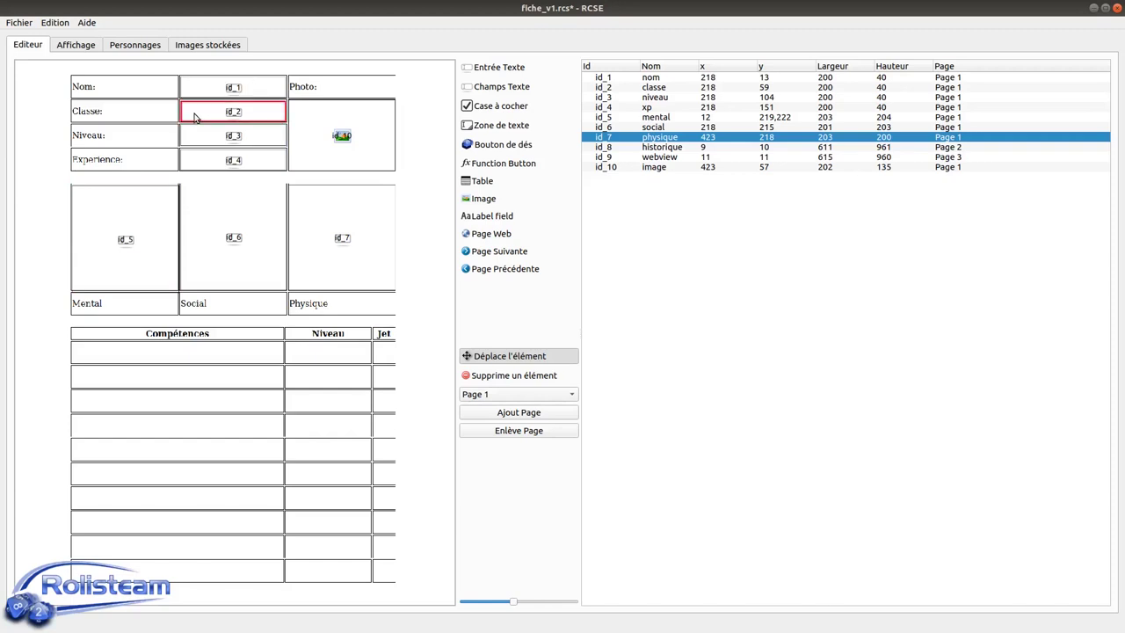
pyautogui.moveTo(206, 121); pyautogui.dragTo(208, 122)
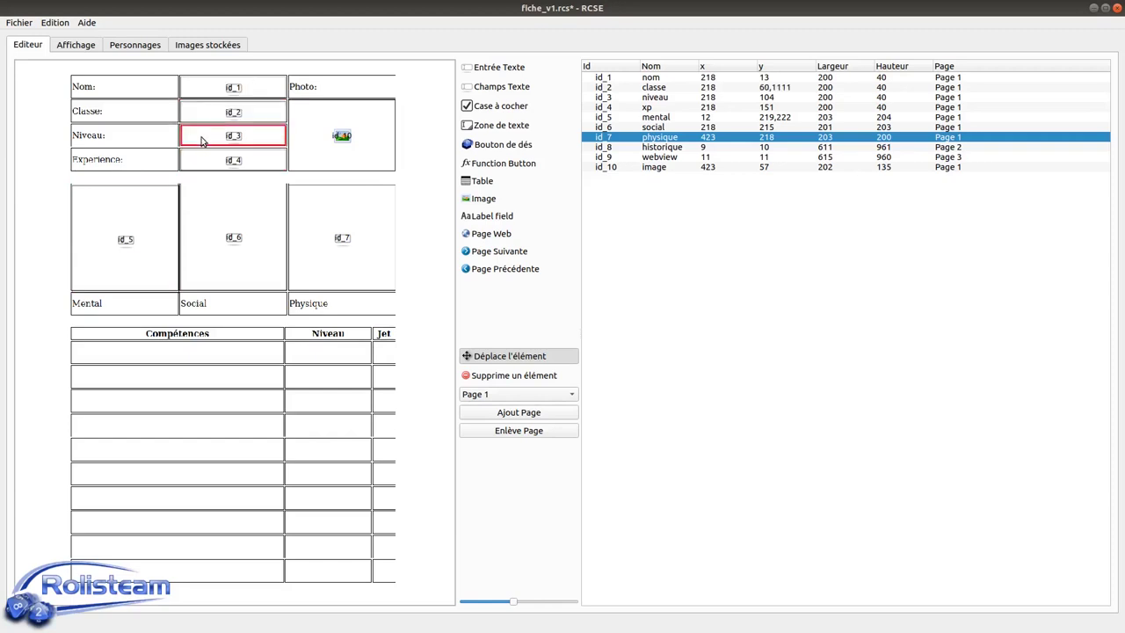
pyautogui.keyDown('ctrl'); pyautogui.click(197, 164); pyautogui.keyUp('ctrl')
pyautogui.keyDown('ctrl'); pyautogui.click(198, 117); pyautogui.keyUp('ctrl')
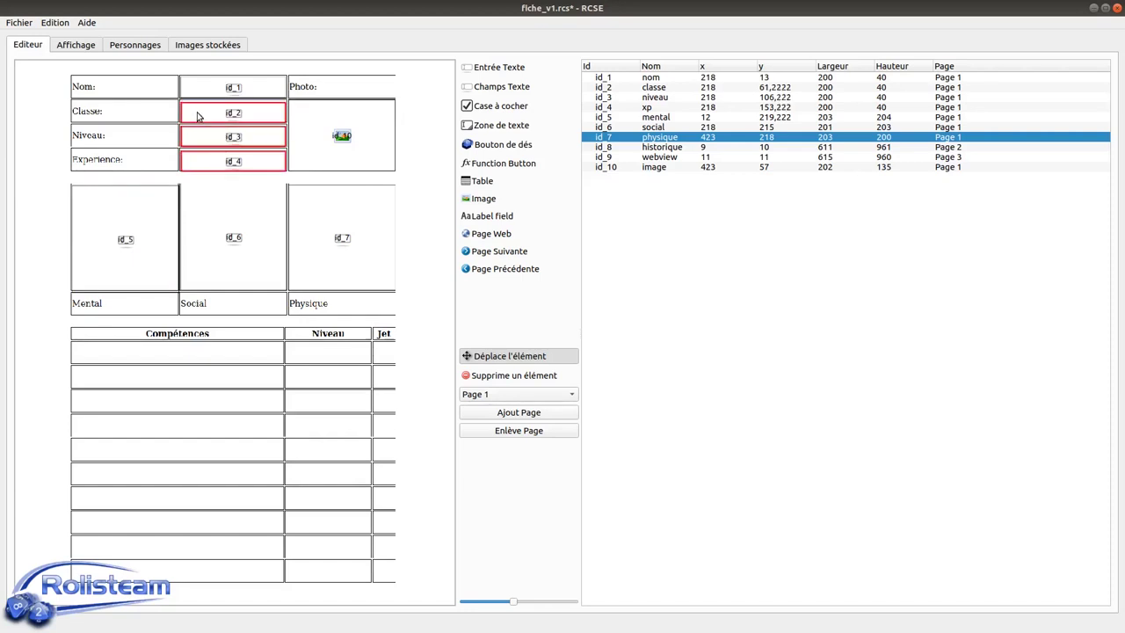
pyautogui.moveTo(198, 117); pyautogui.dragTo(199, 114)
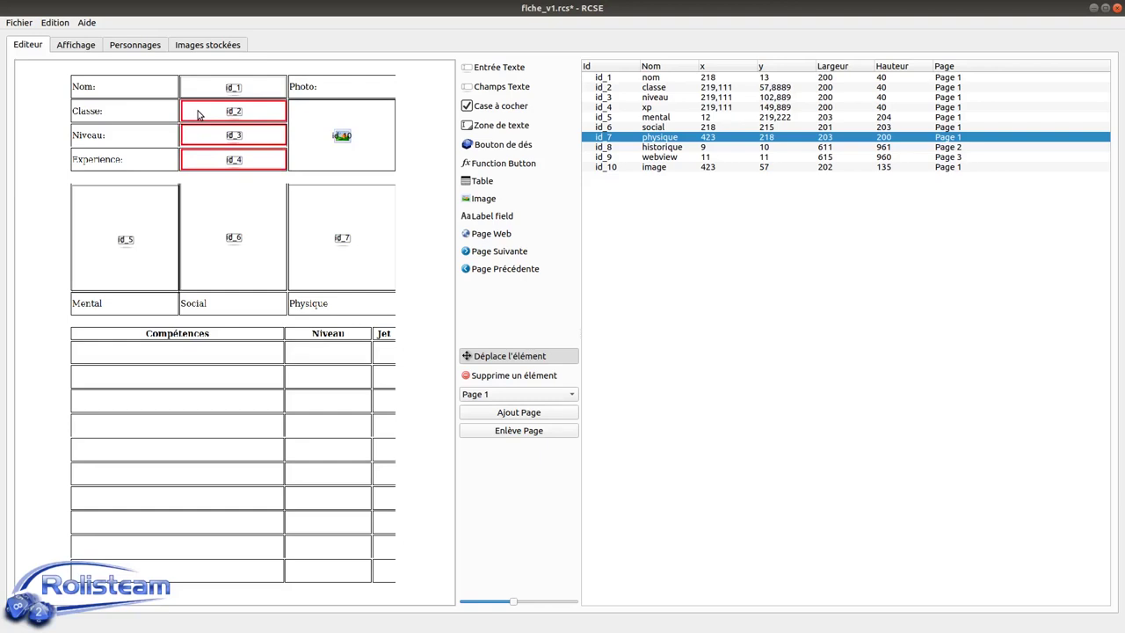
pyautogui.keyDown('ctrl'); pyautogui.click(212, 88); pyautogui.keyUp('ctrl')
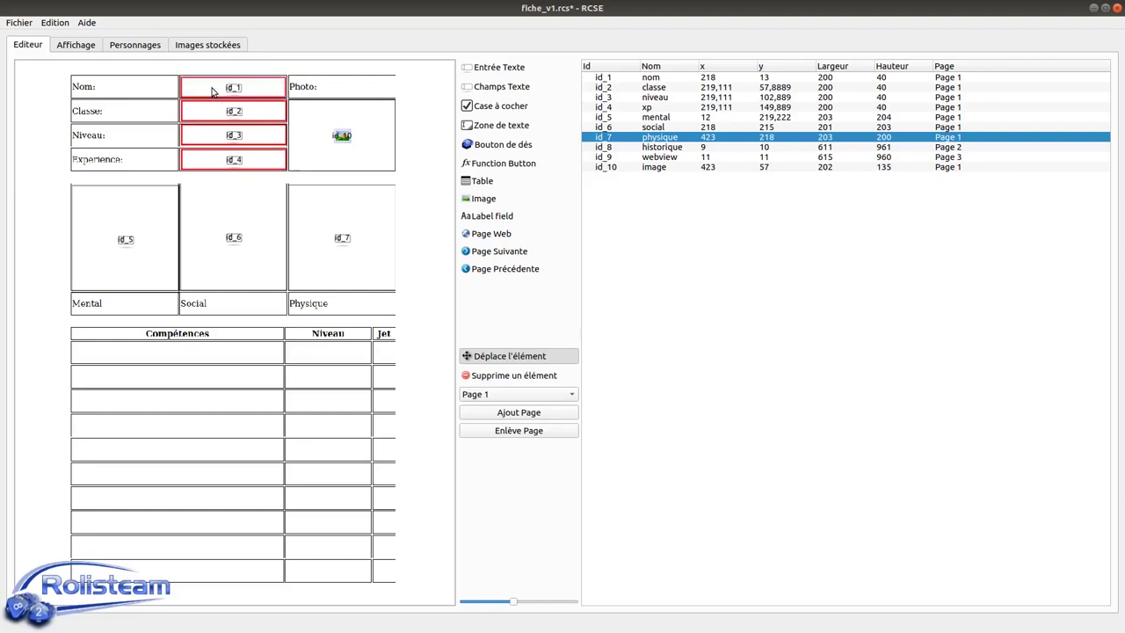
# - Displace the classe field up to a y position of about 36 and the niveau field down to about 122
pyautogui.click(233, 182)
pyautogui.click(235, 161)
pyautogui.moveTo(223, 159); pyautogui.dragTo(223, 107)
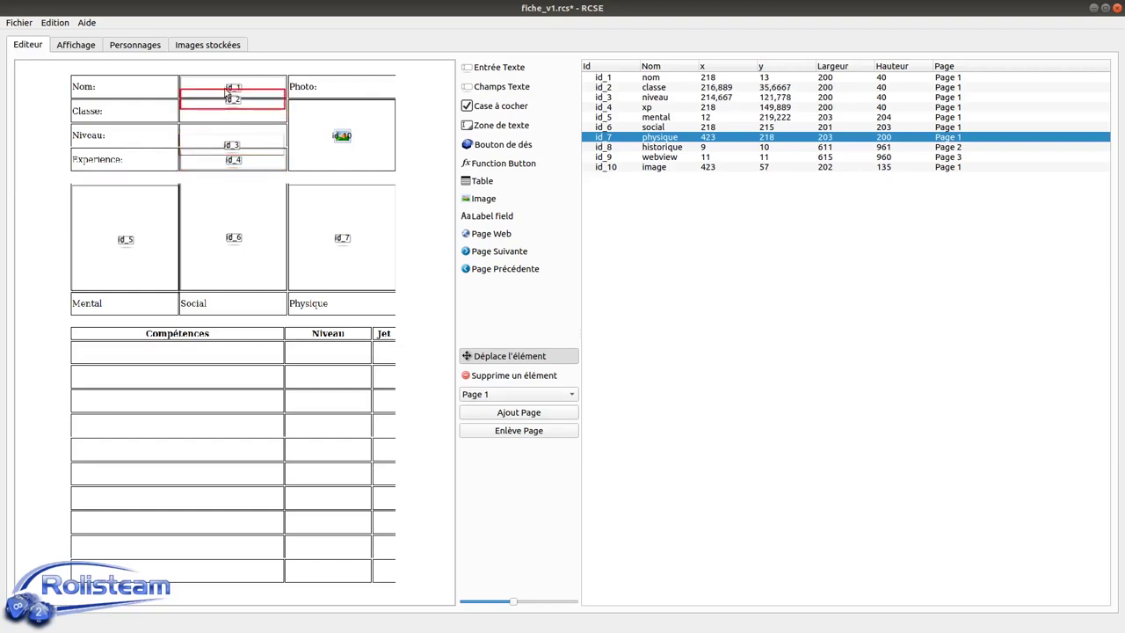
# - Select the nom, classe, niveau and xp fields and space them evenly with Vertical equidistribution
pyautogui.click(216, 87)
pyautogui.keyDown('ctrl'); pyautogui.click(208, 105); pyautogui.keyUp('ctrl')
pyautogui.keyDown('ctrl'); pyautogui.click(205, 142); pyautogui.keyUp('ctrl')
pyautogui.keyDown('ctrl'); pyautogui.click(202, 164); pyautogui.keyUp('ctrl')
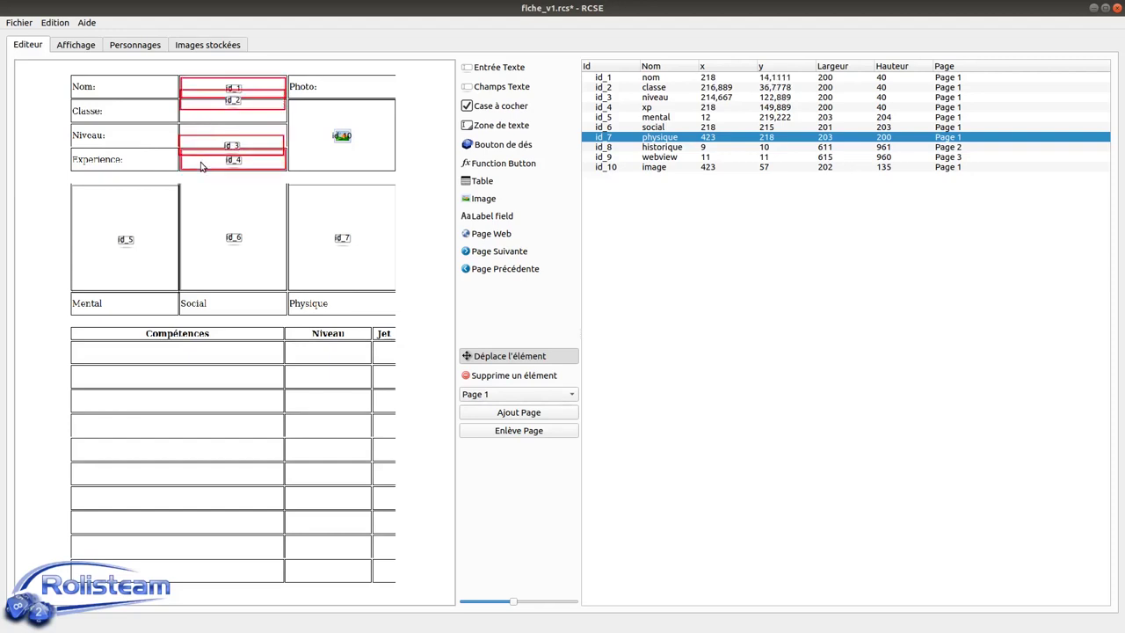
pyautogui.rightClick(226, 87)
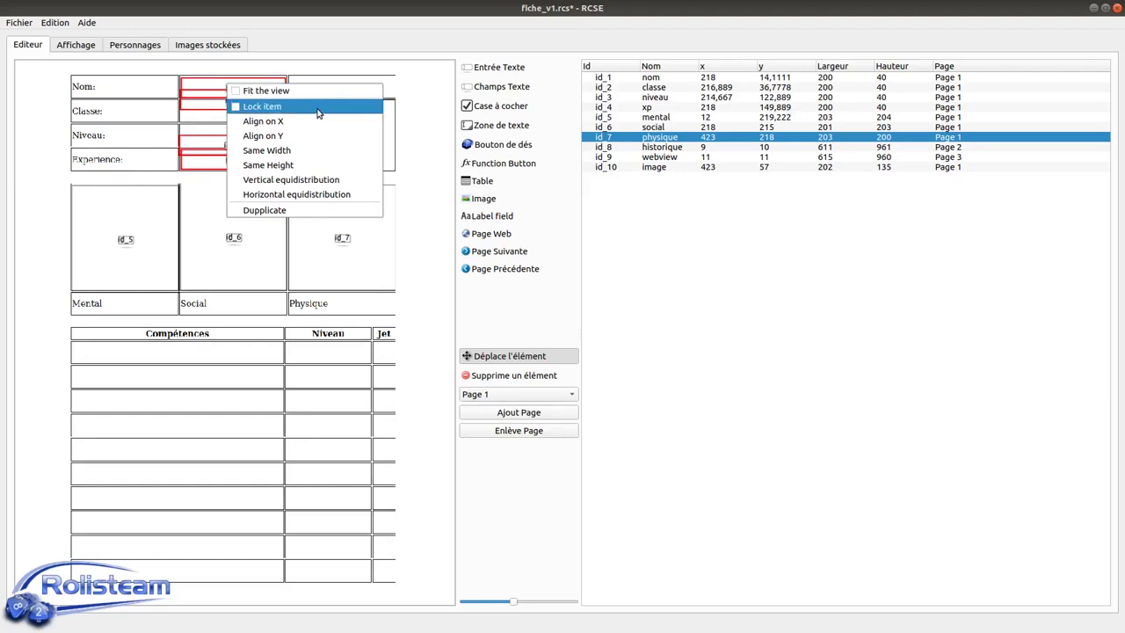
pyautogui.click(320, 180)
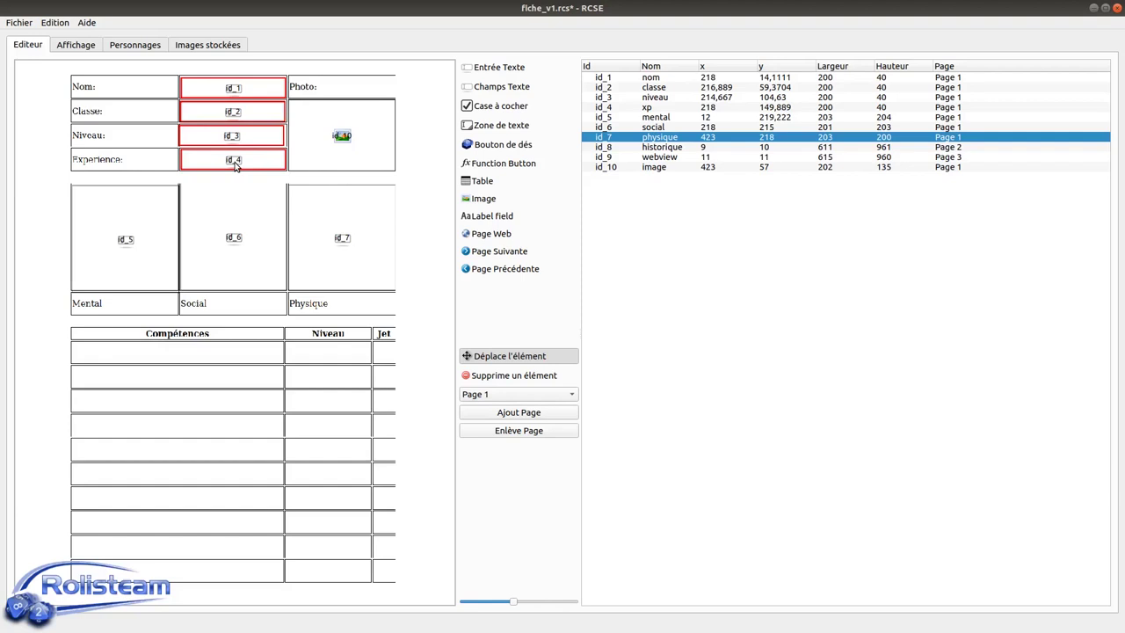
# - Align the selected nom, classe, niveau and xp fields on X at position 218
pyautogui.rightClick(215, 161)
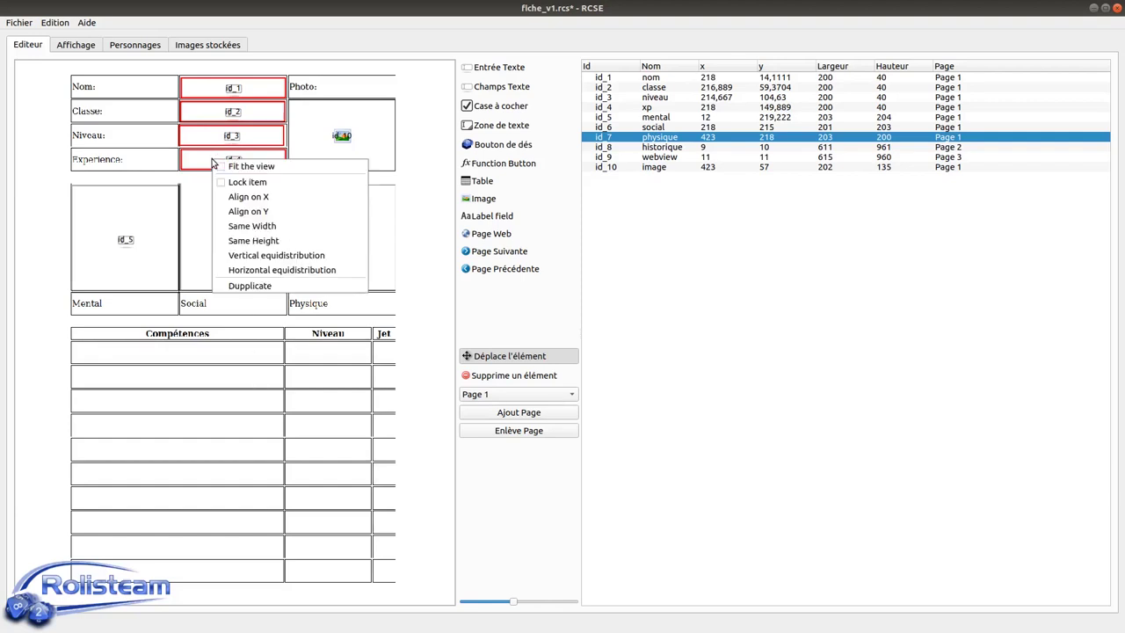
pyautogui.click(277, 197)
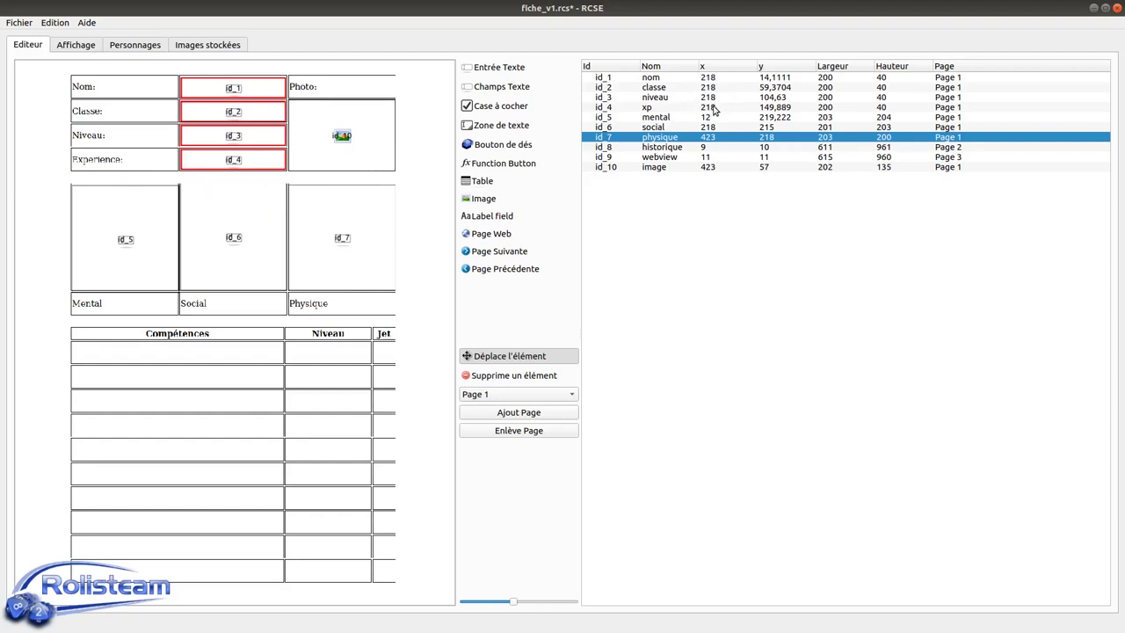
pyautogui.rightClick(214, 90)
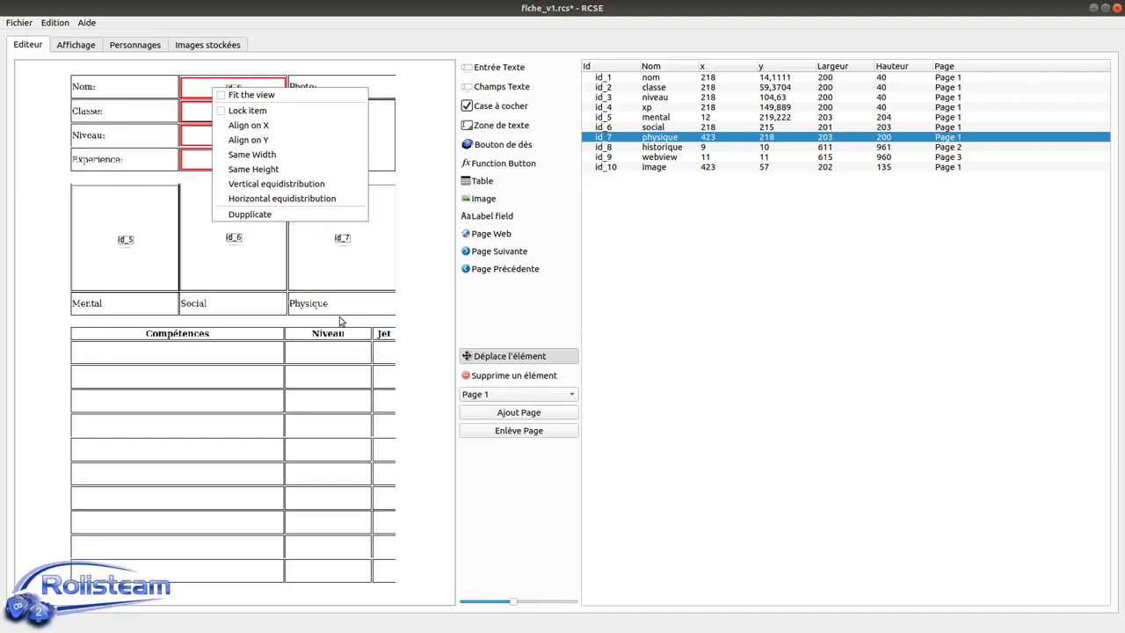
pyautogui.click(413, 264)
# - Open the sheet's rendered preview and examine the generated QML code for the background image, nom and classe fields
pyautogui.moveTo(511, 603)
pyautogui.mouseDown()
pyautogui.moveTo(572, 610)
pyautogui.moveTo(494, 603)
pyautogui.moveTo(563, 606)
pyautogui.moveTo(495, 605)
pyautogui.moveTo(521, 605)
pyautogui.mouseUp()
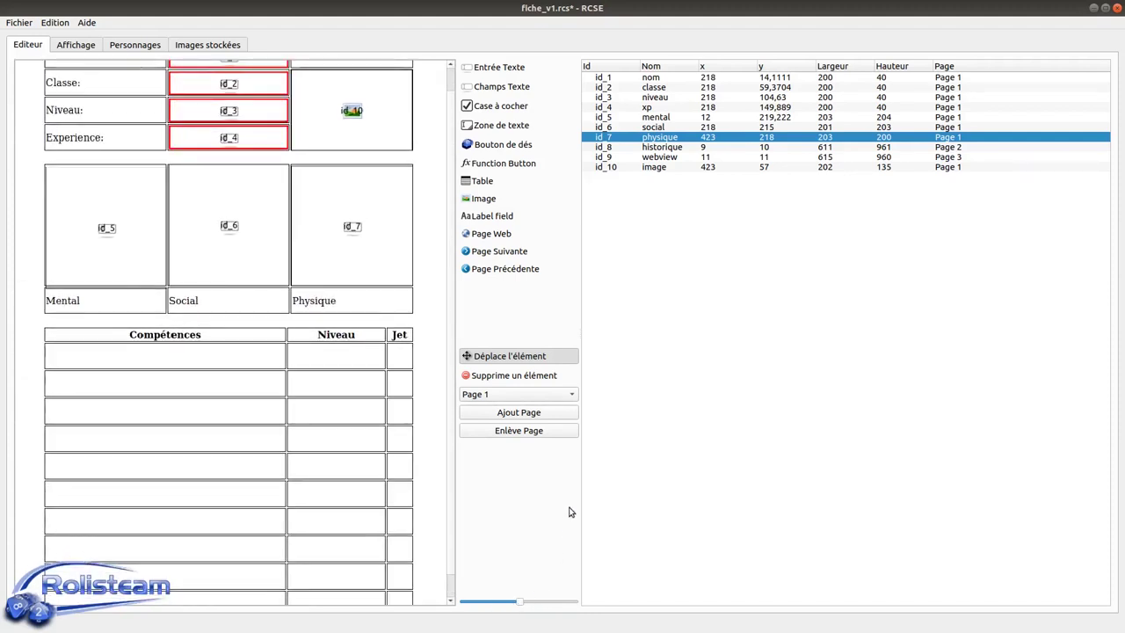
pyautogui.moveTo(580, 499); pyautogui.dragTo(617, 507)
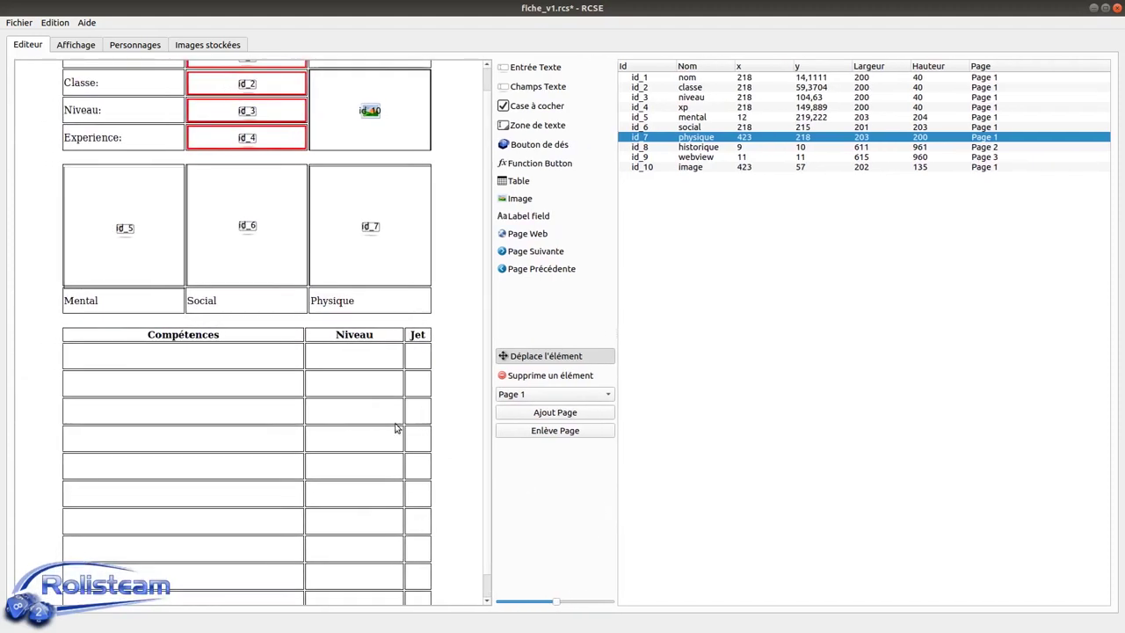
pyautogui.scroll(1, 395, 428)
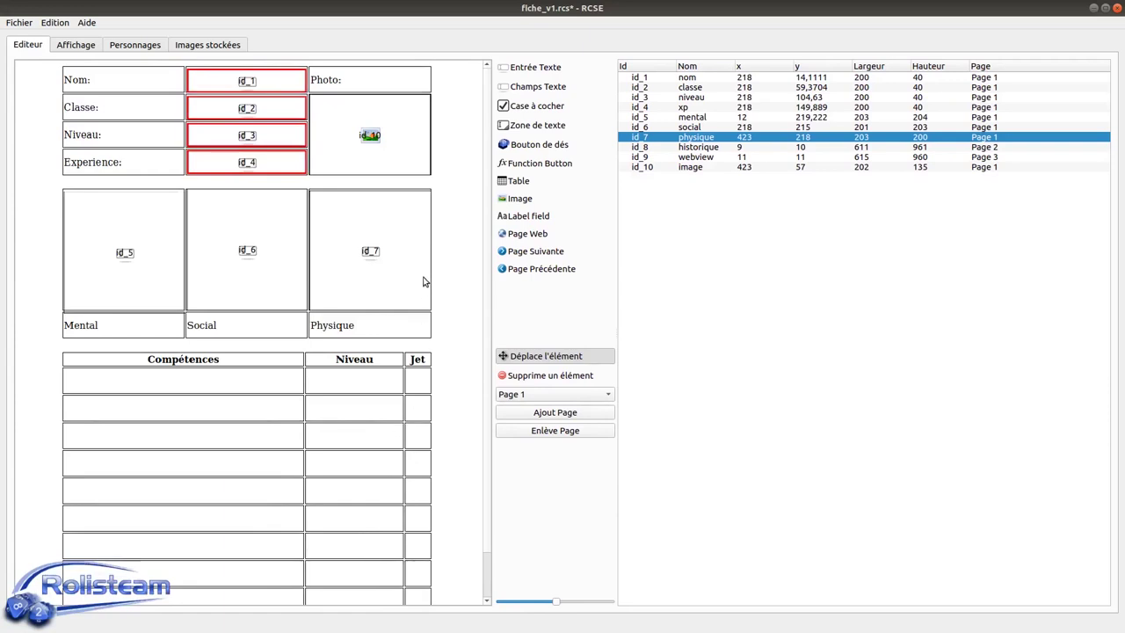
pyautogui.click(78, 45)
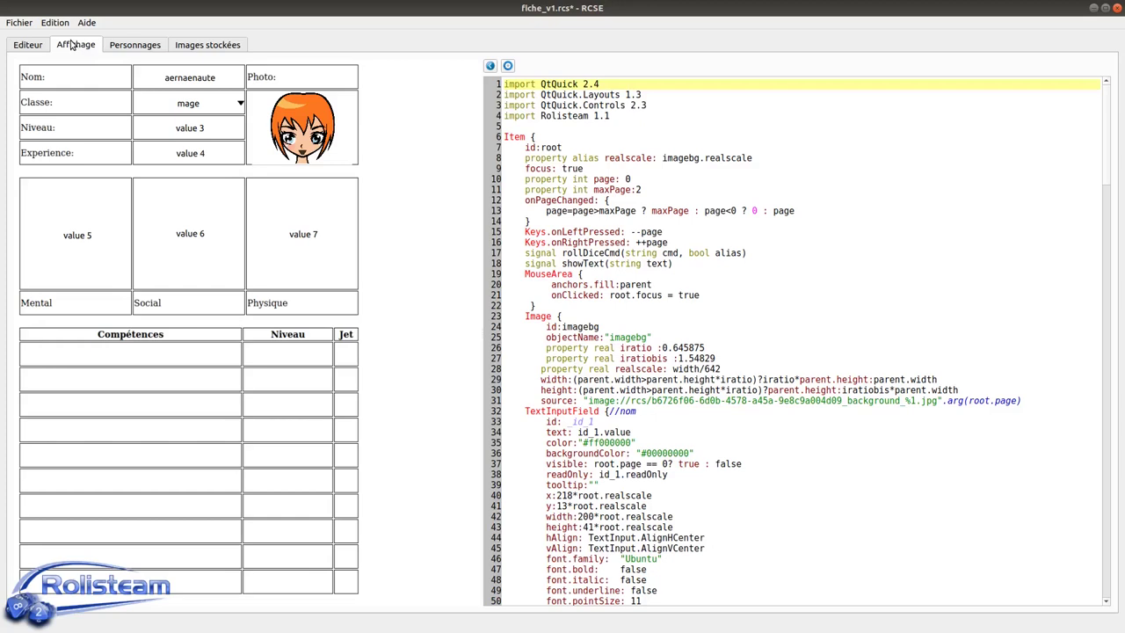
pyautogui.click(700, 157)
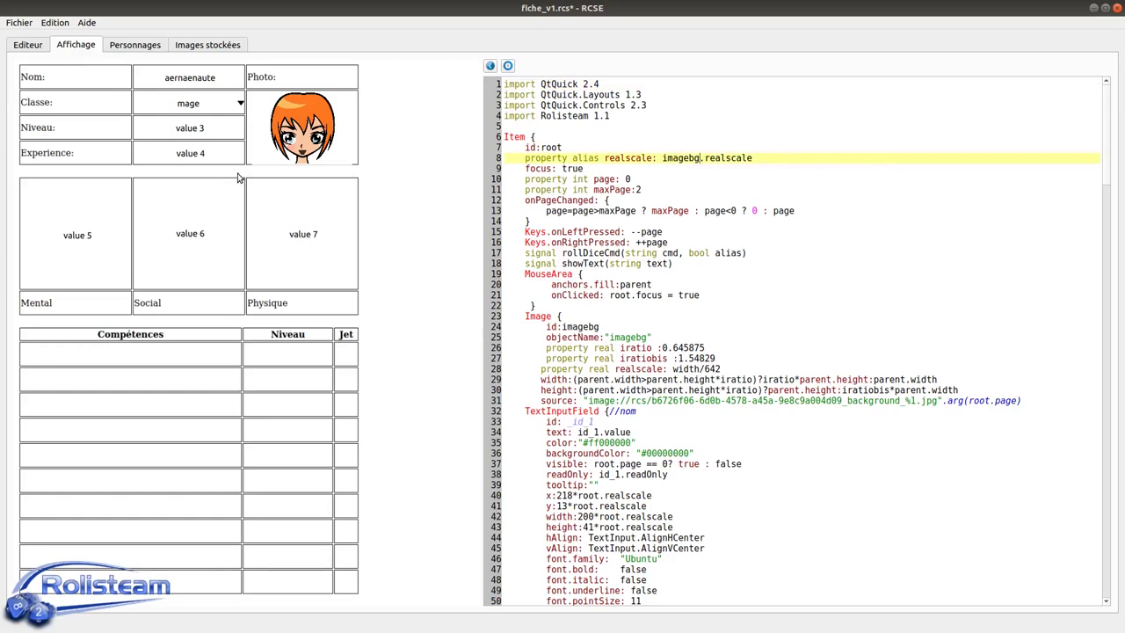
pyautogui.scroll(-6, 838, 202)
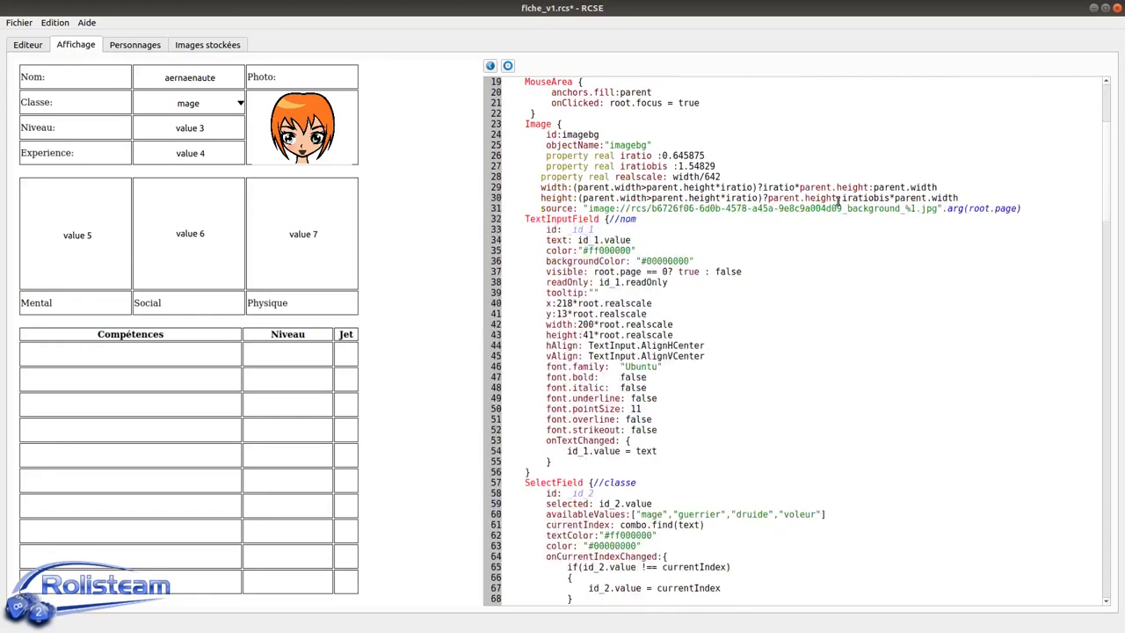
pyautogui.scroll(-7, 838, 201)
pyautogui.scroll(13, 773, 201)
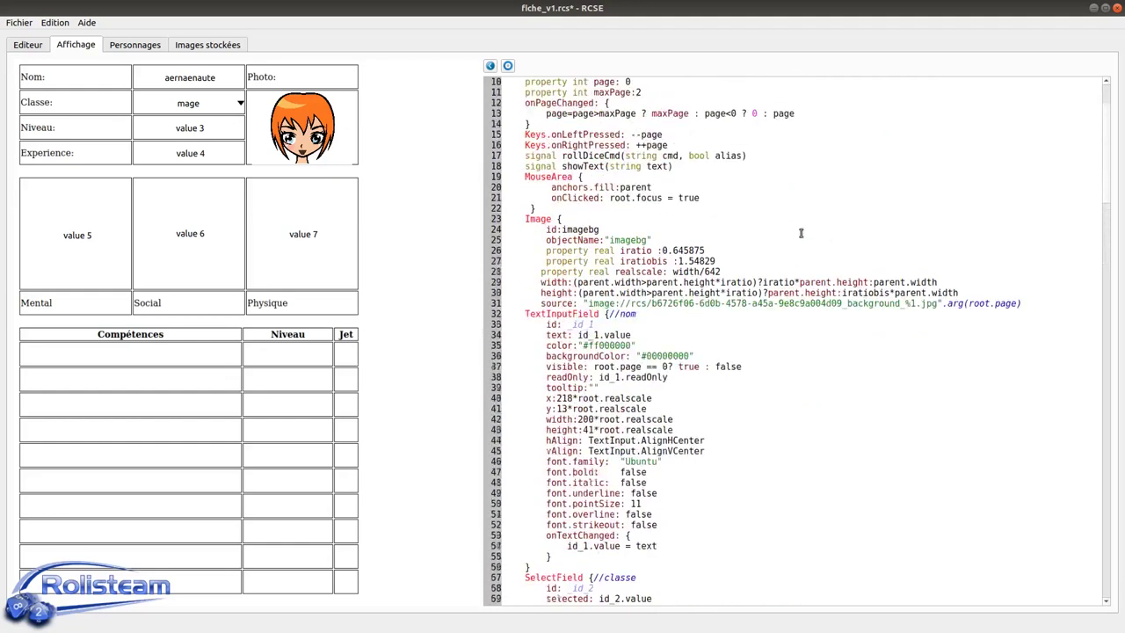
pyautogui.scroll(-8, 680, 369)
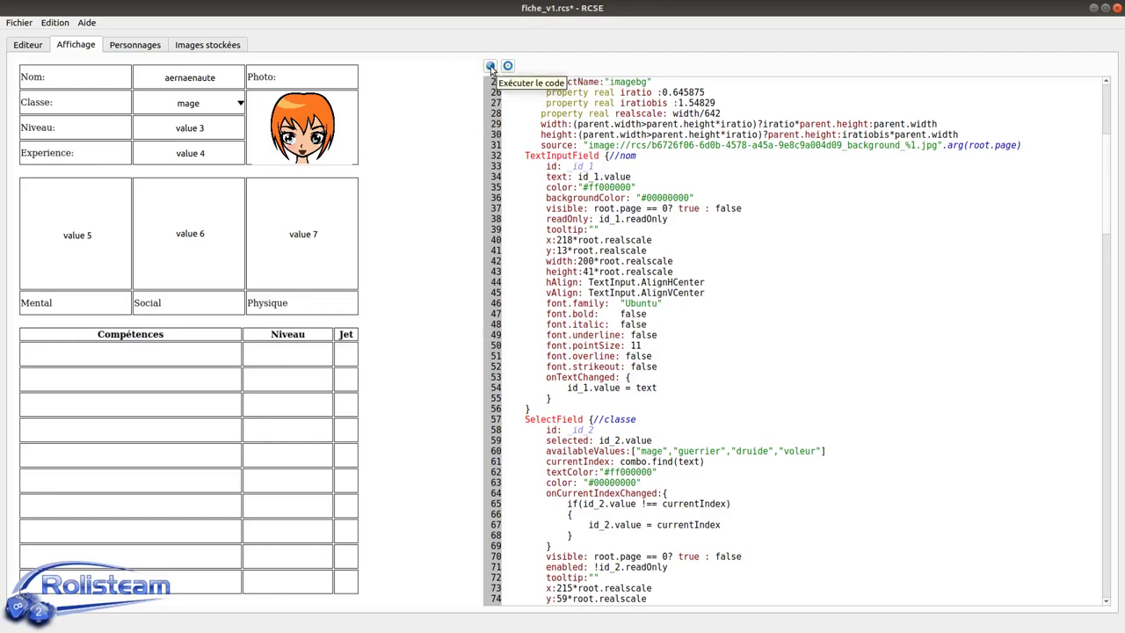
pyautogui.moveTo(578, 114); pyautogui.dragTo(622, 335)
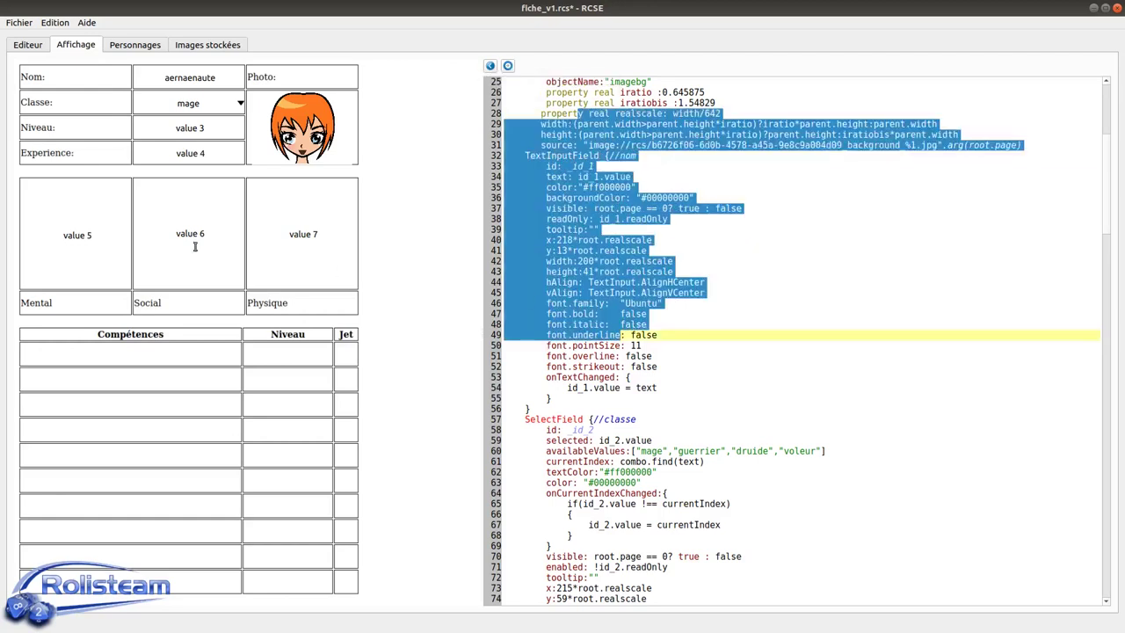
# - Return to the sheet editor and look over the sheet properties for extra imports, additional code and embedded fonts
pyautogui.click(28, 45)
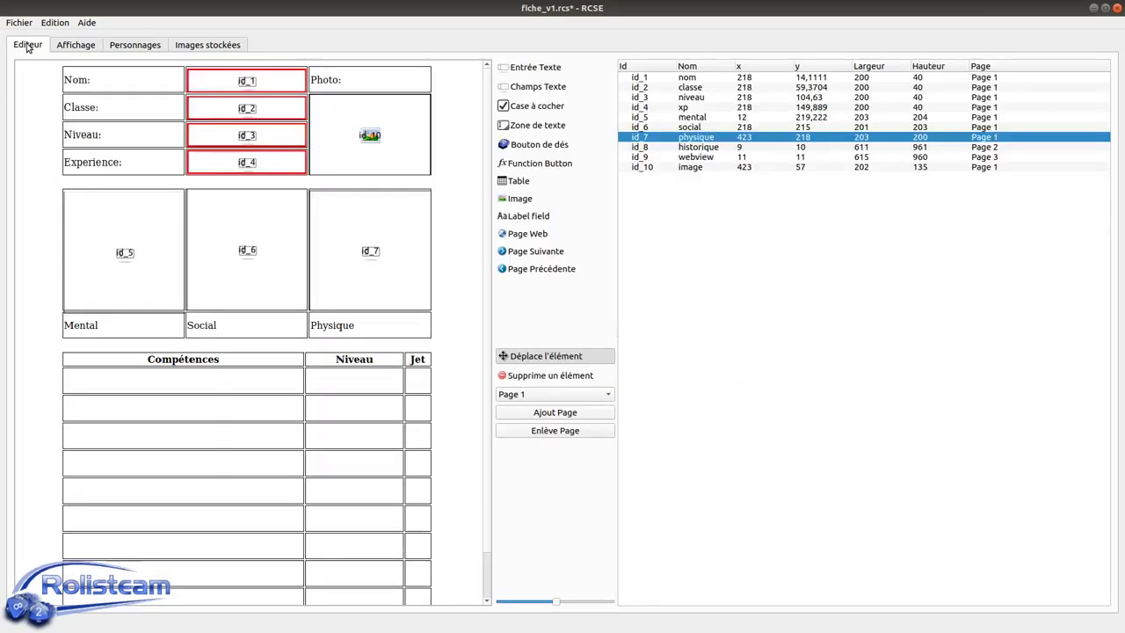
pyautogui.click(52, 23)
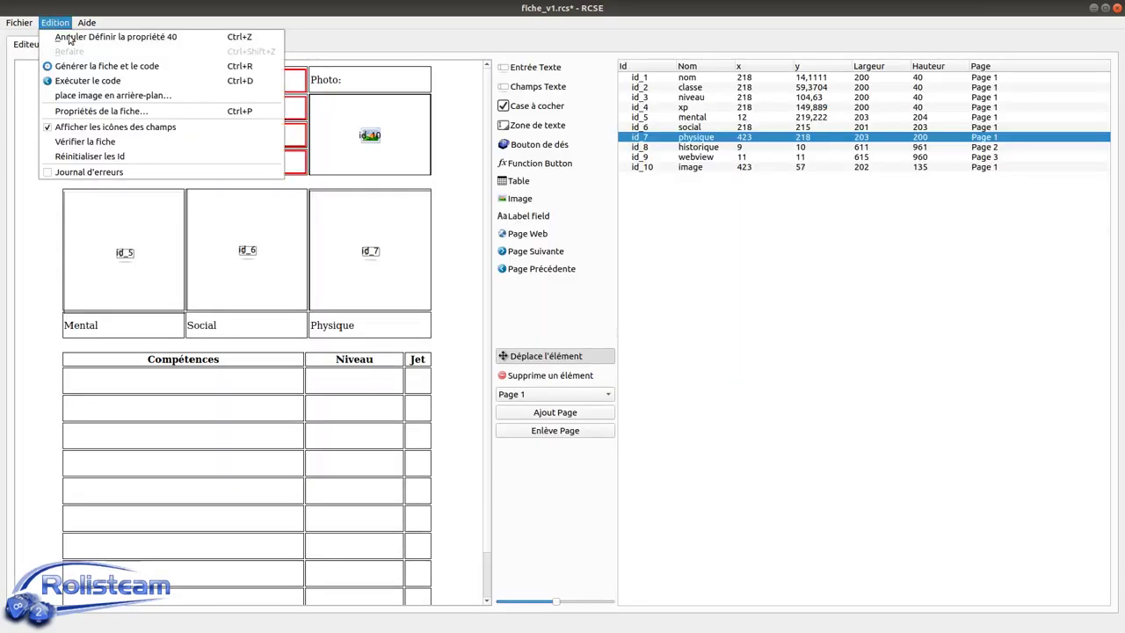
pyautogui.click(83, 112)
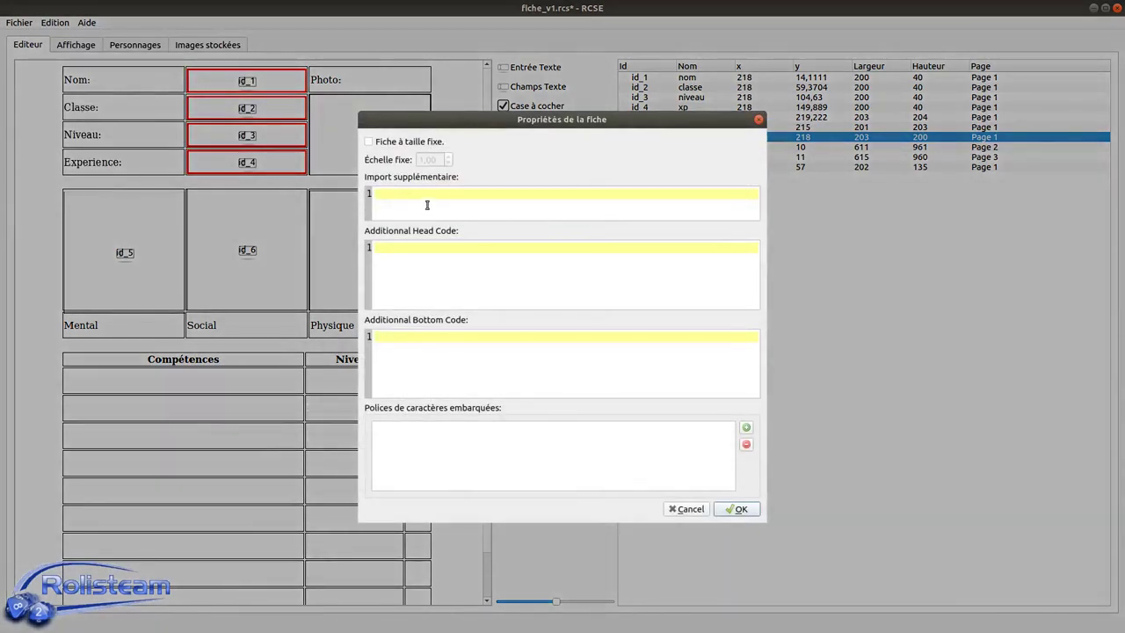
pyautogui.click(759, 123)
# - Go back to the rendered preview and narrow it to fit the sheet, giving the code area more width
pyautogui.click(63, 45)
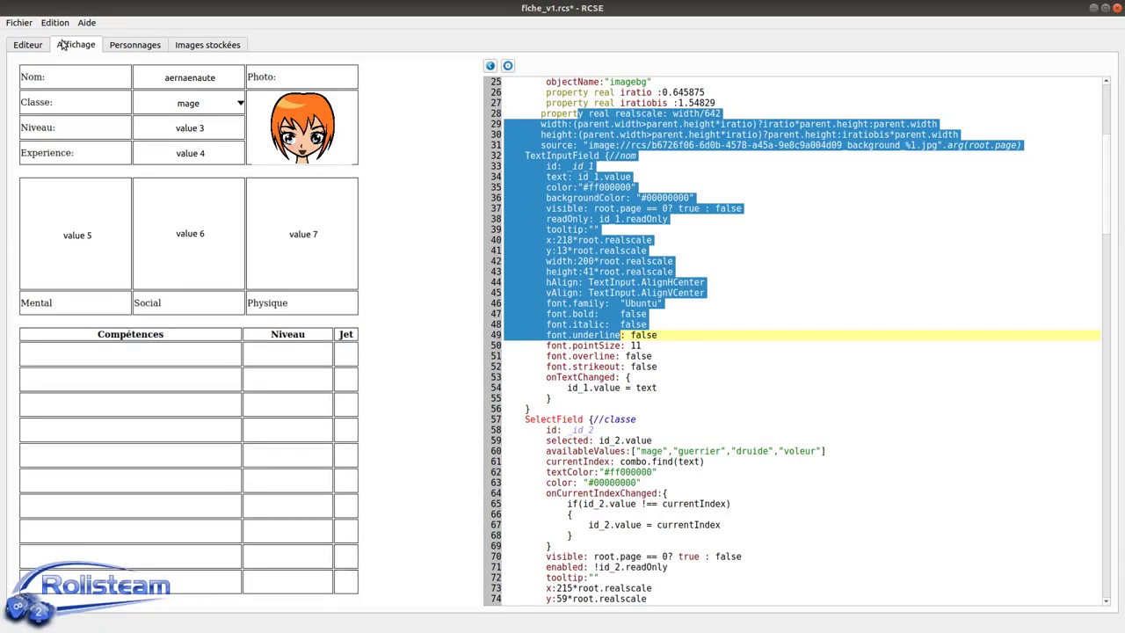
pyautogui.moveTo(483, 426); pyautogui.dragTo(414, 427)
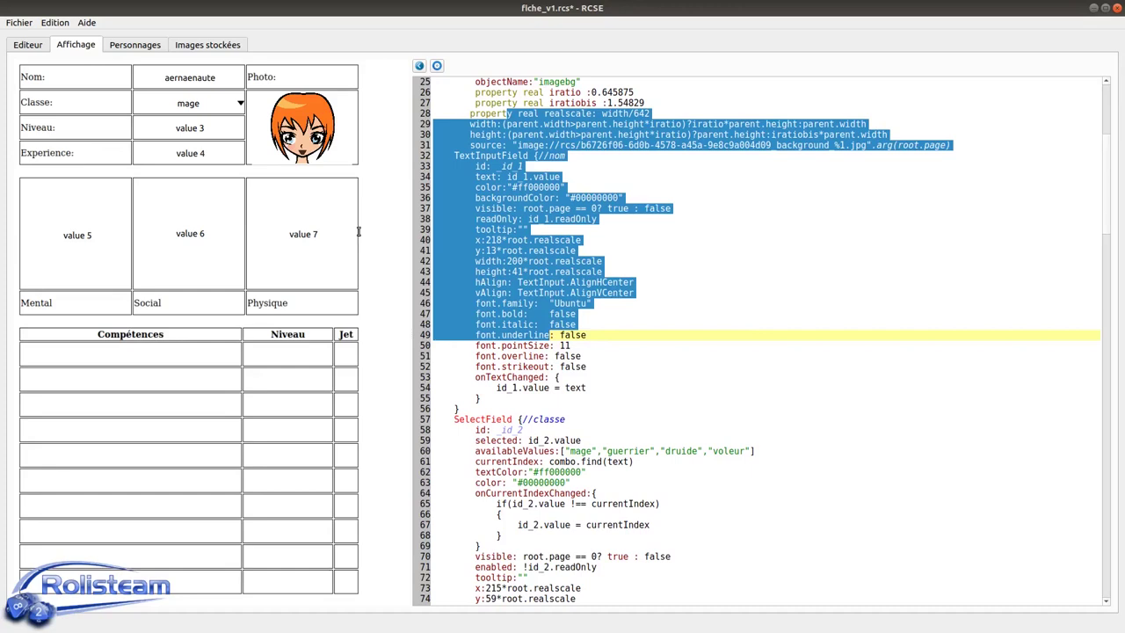
pyautogui.moveTo(408, 216); pyautogui.dragTo(380, 217)
# - Look over the sheet properties, covering the fixed-size option, fixed scale and additional head and bottom code, and close them without applying changes
pyautogui.click(56, 22)
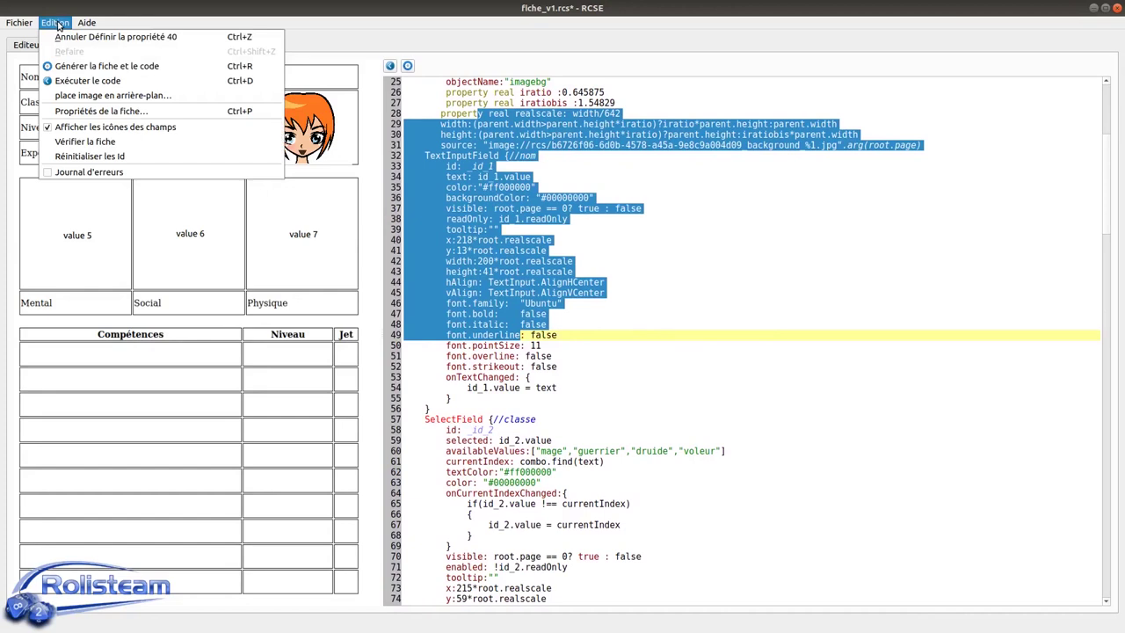
pyautogui.click(336, 182)
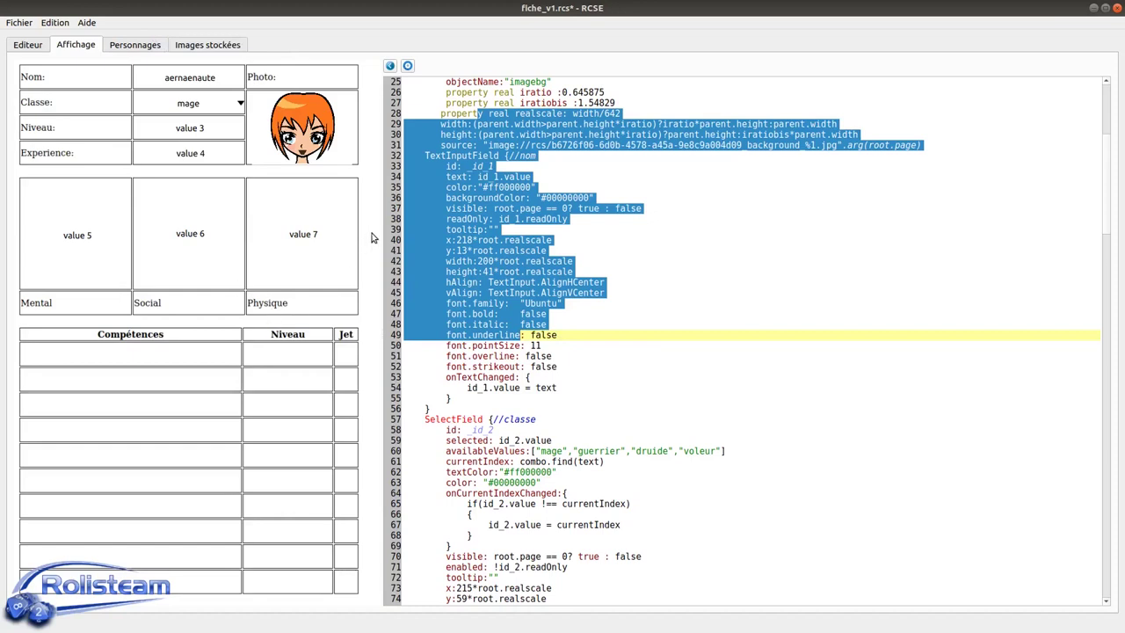
pyautogui.click(63, 25)
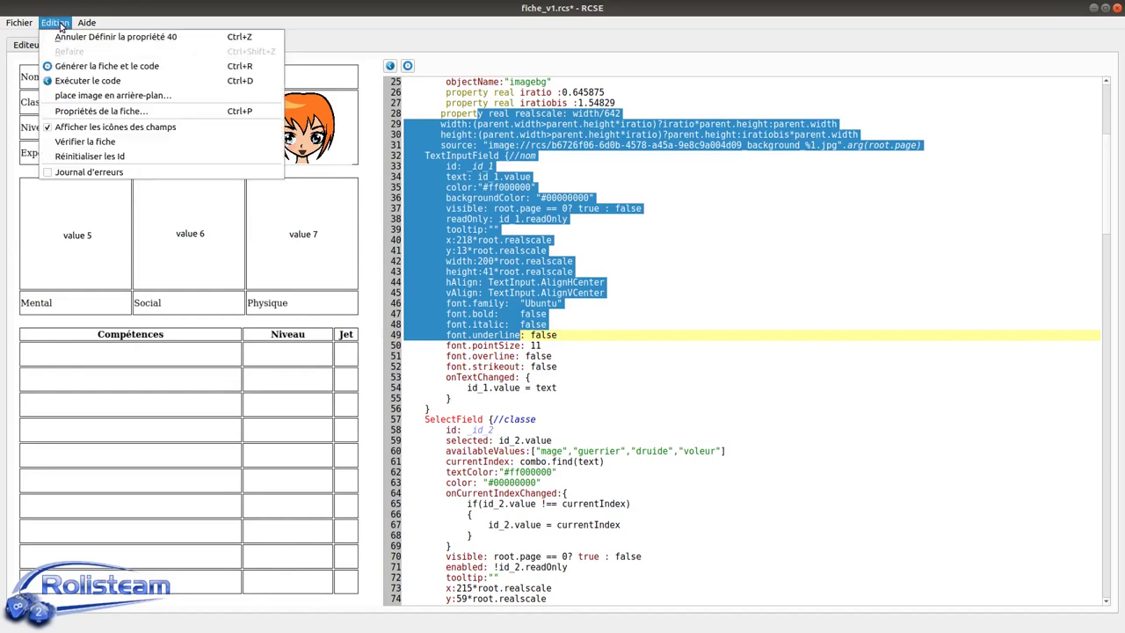
pyautogui.click(72, 111)
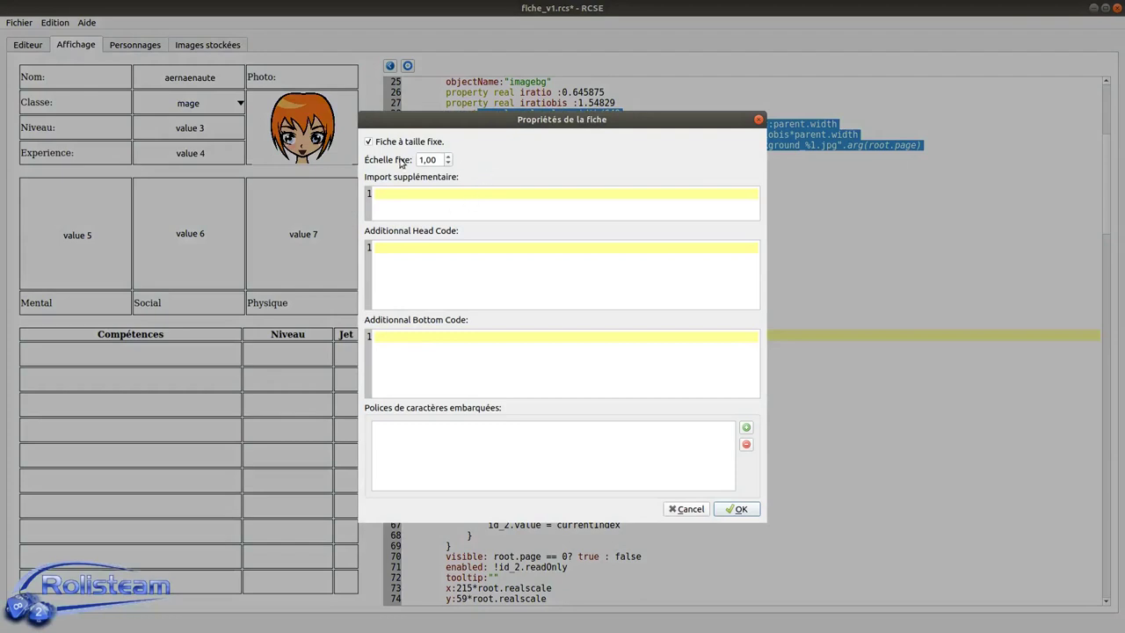
pyautogui.doubleClick(423, 159)
pyautogui.click(438, 159)
pyautogui.click(468, 248)
pyautogui.click(449, 277)
pyautogui.click(419, 361)
pyautogui.click(397, 249)
pyautogui.click(400, 338)
pyautogui.click(758, 120)
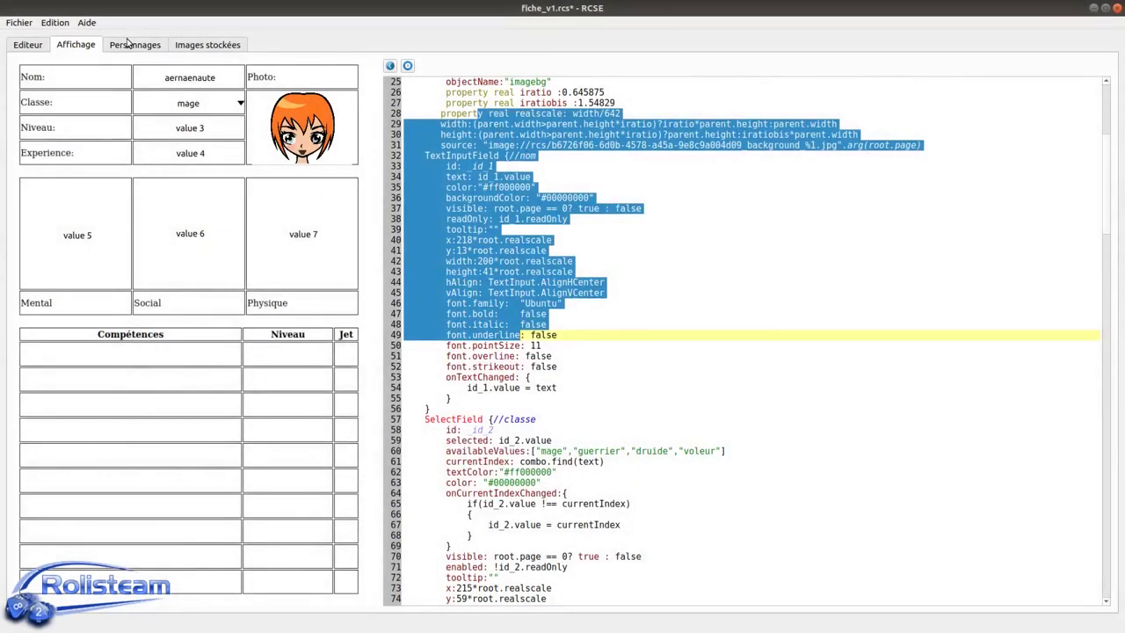
# - Regenerate the sheet and its code, and check the root item and background image sections
pyautogui.click(407, 67)
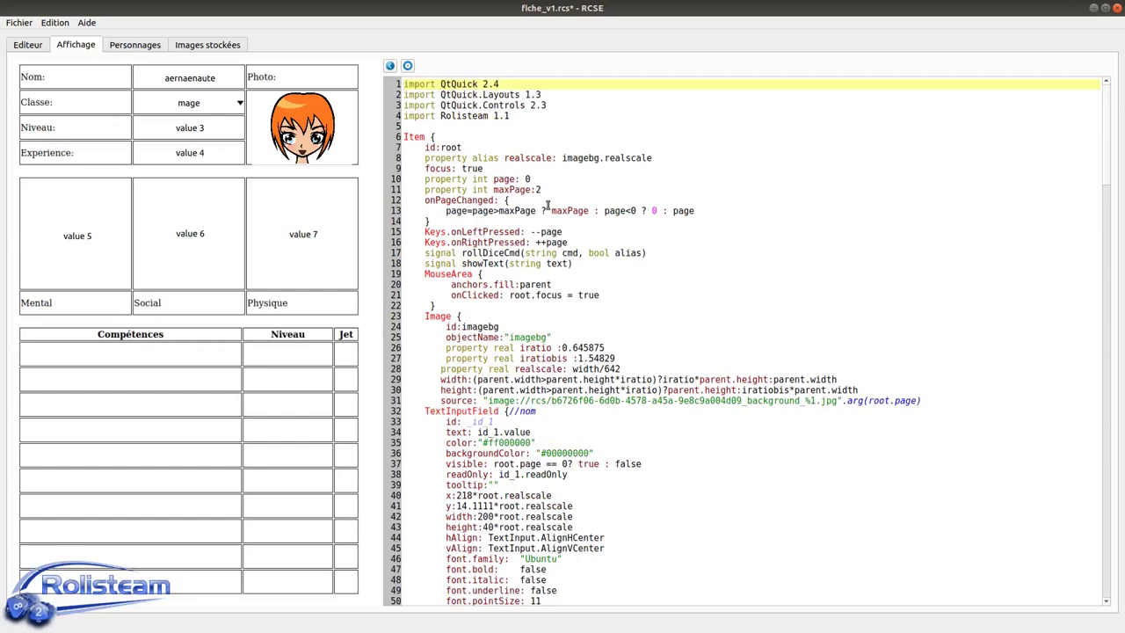
pyautogui.scroll(-9, 540, 202)
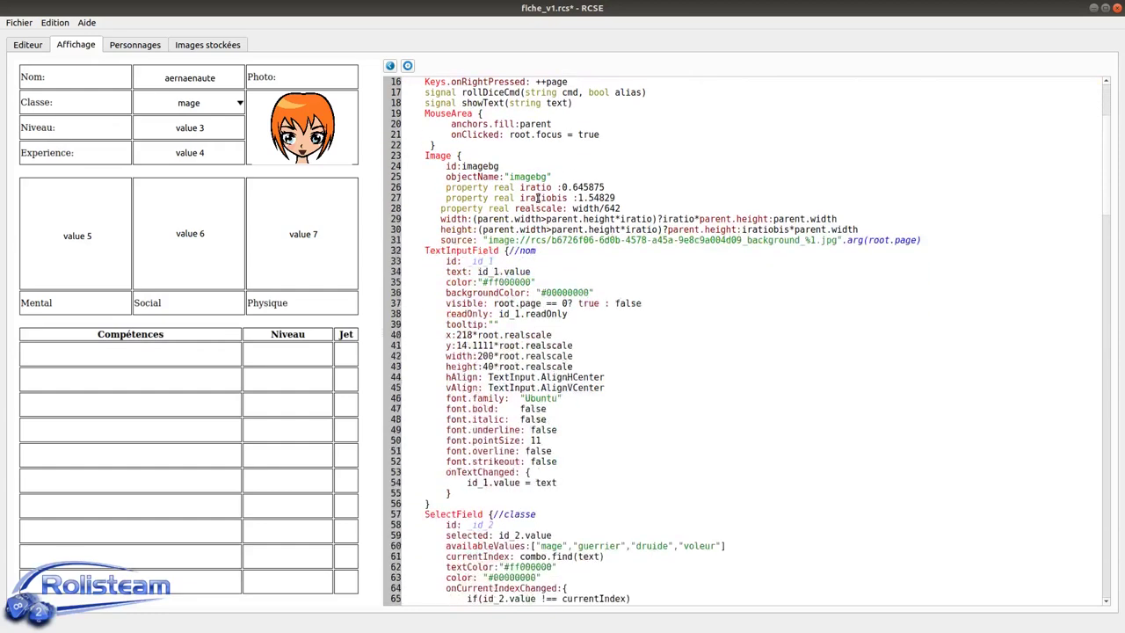
pyautogui.scroll(9, 538, 197)
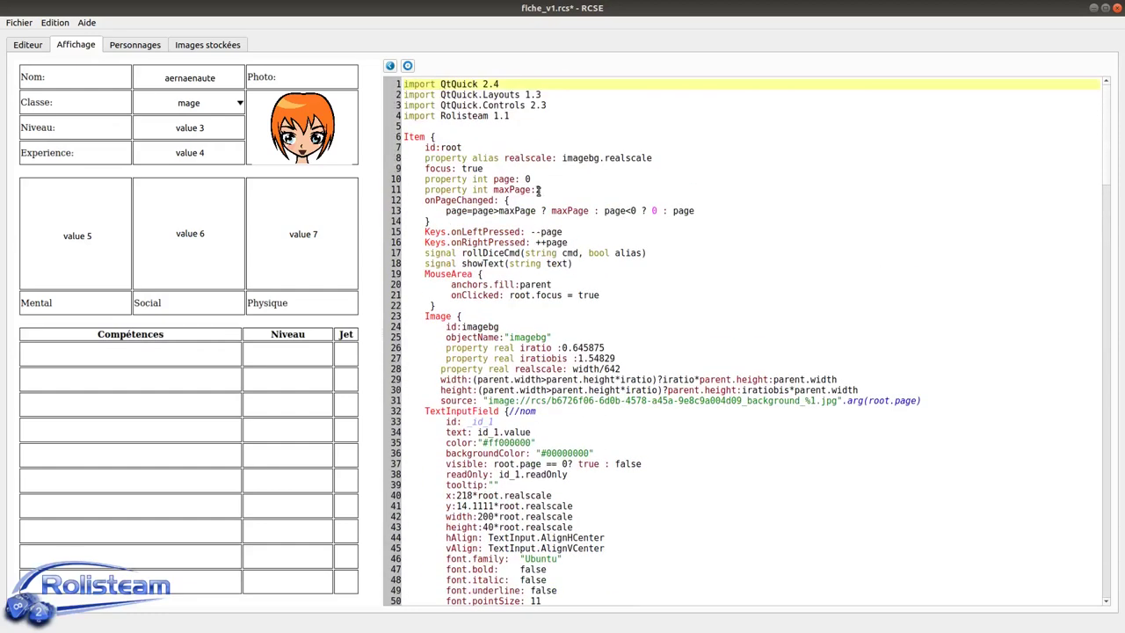
# - Enable the fixed-size sheet option in the sheet properties, and regenerate the sheet and its code
pyautogui.click(61, 24)
pyautogui.click(72, 111)
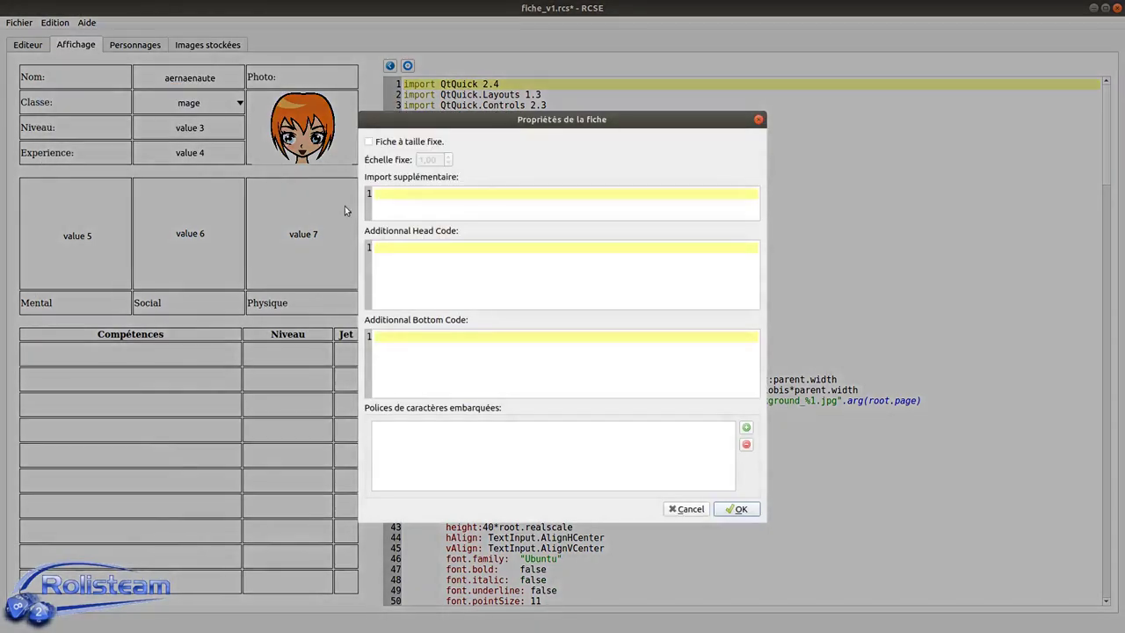
pyautogui.click(390, 144)
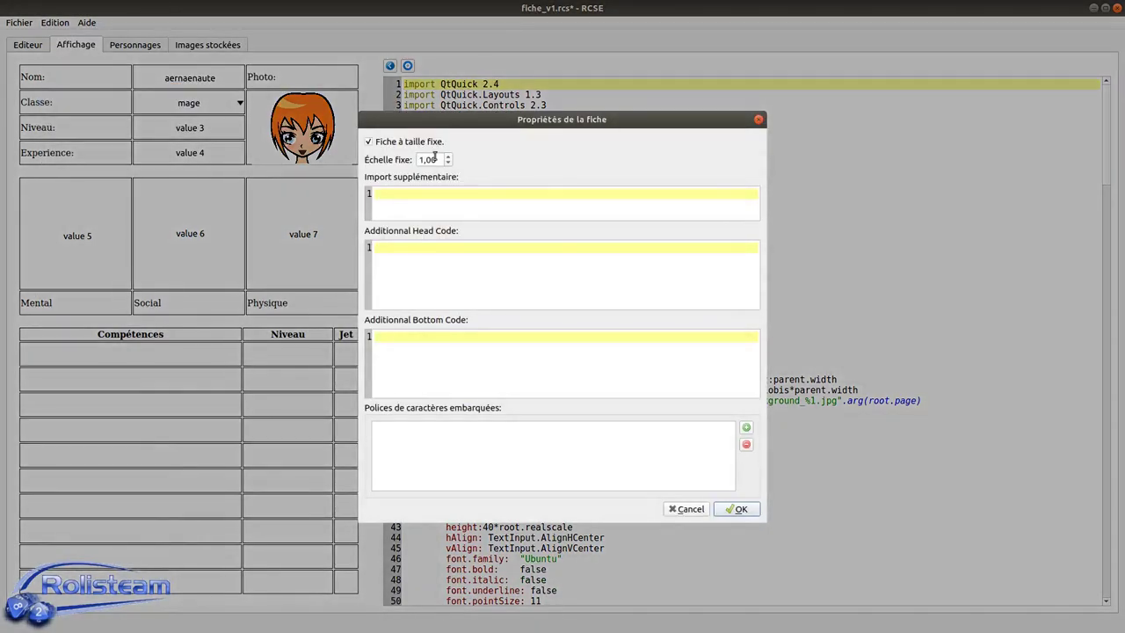
pyautogui.click(738, 510)
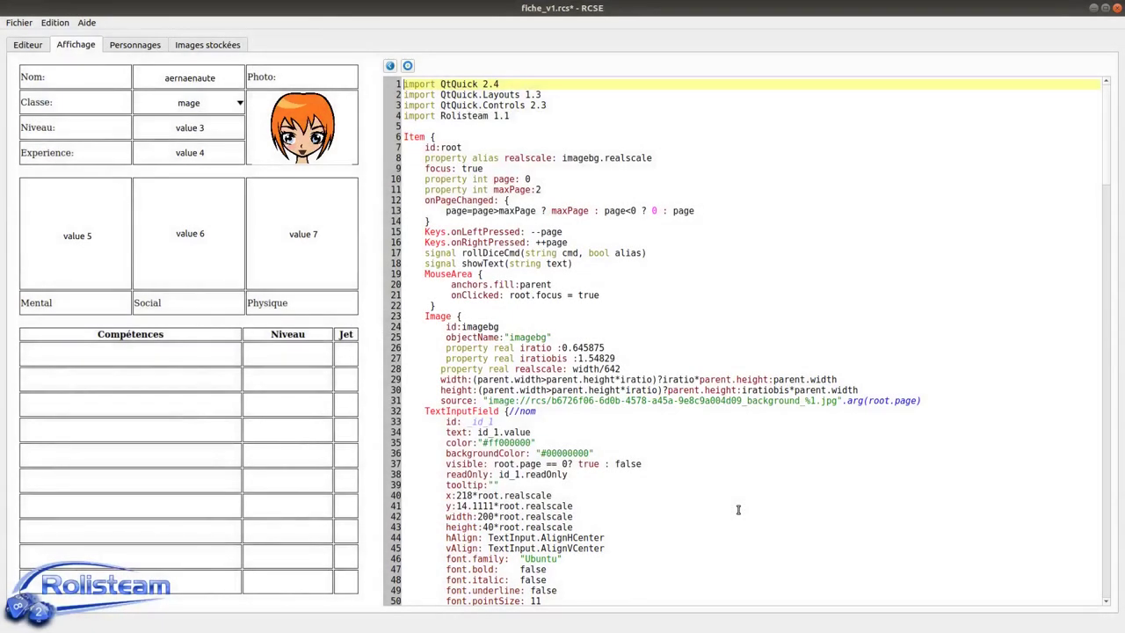
pyautogui.click(407, 67)
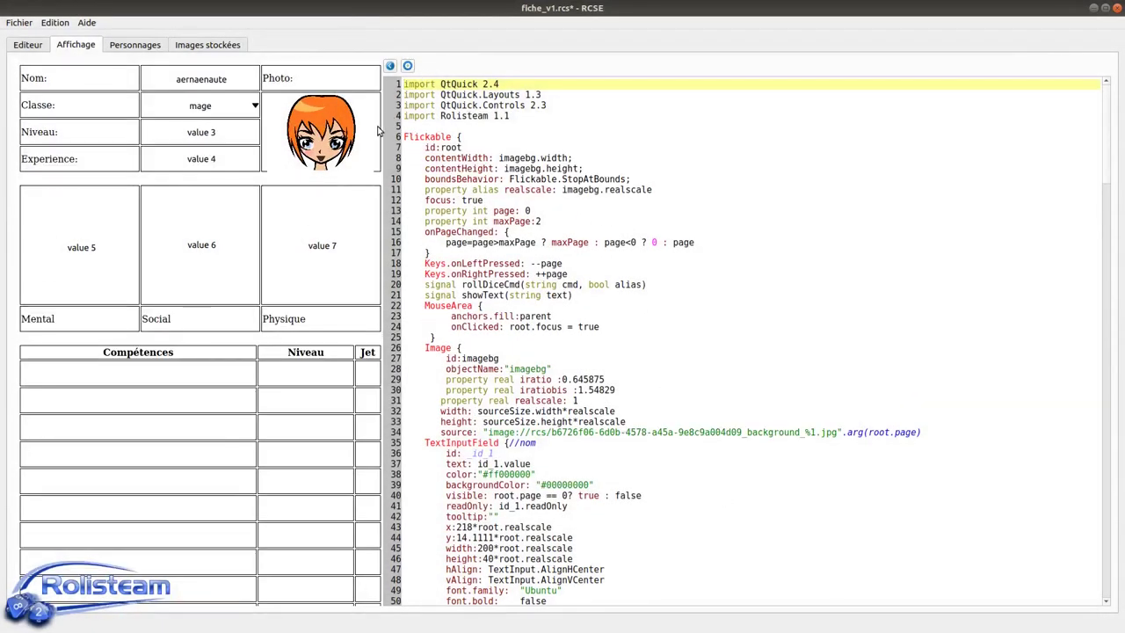
# - Test the fixed-size sheet at different preview widths, and leave the preview slightly wider than the sheet
pyautogui.moveTo(383, 133); pyautogui.dragTo(447, 133)
pyautogui.moveTo(330, 138); pyautogui.dragTo(119, 134)
pyautogui.moveTo(314, 149); pyautogui.dragTo(411, 140)
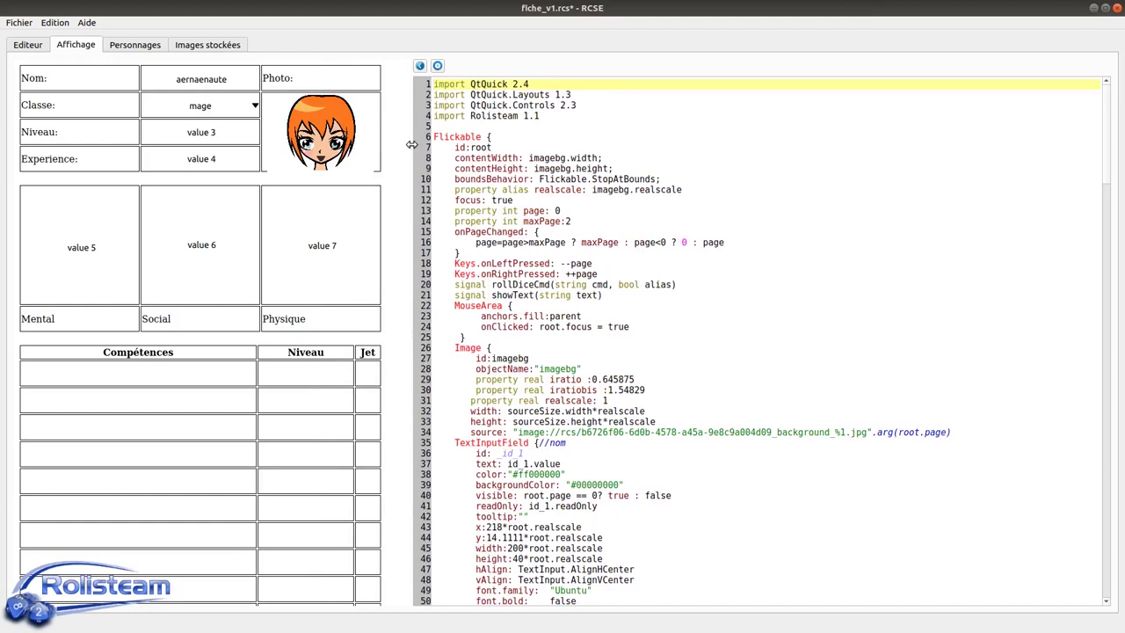
pyautogui.scroll(-1, 463, 257)
pyautogui.scroll(1, 463, 256)
# - Examine the Flickable root element in the generated code and try scrolling the sheet preview
pyautogui.click(483, 137)
pyautogui.moveTo(483, 136); pyautogui.dragTo(432, 137)
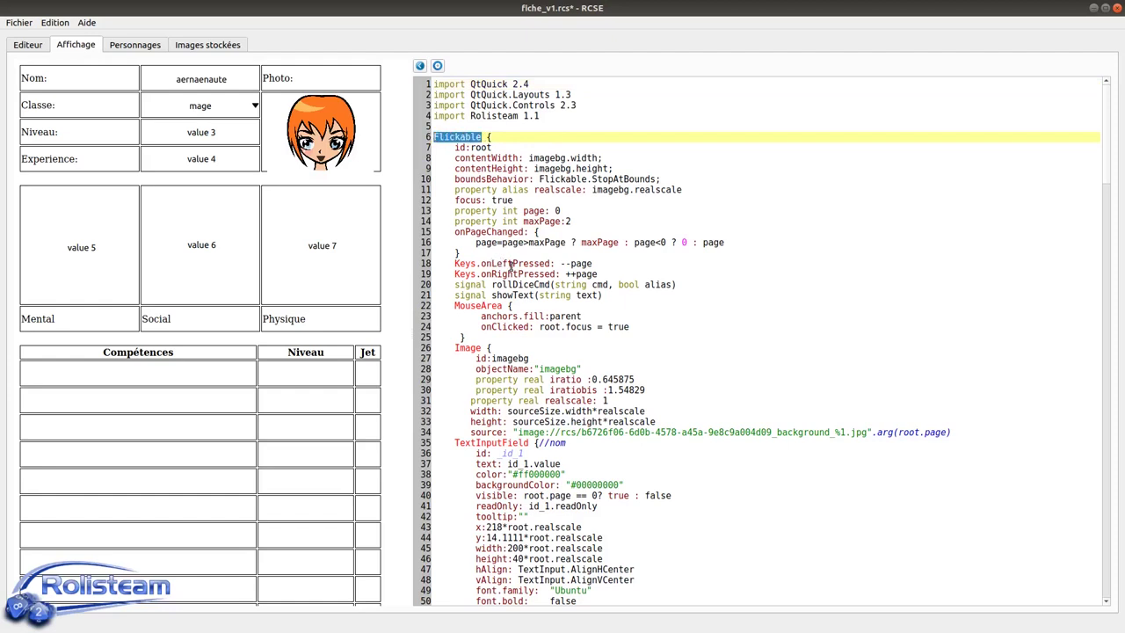
pyautogui.doubleClick(462, 138)
pyautogui.scroll(-1, 374, 223)
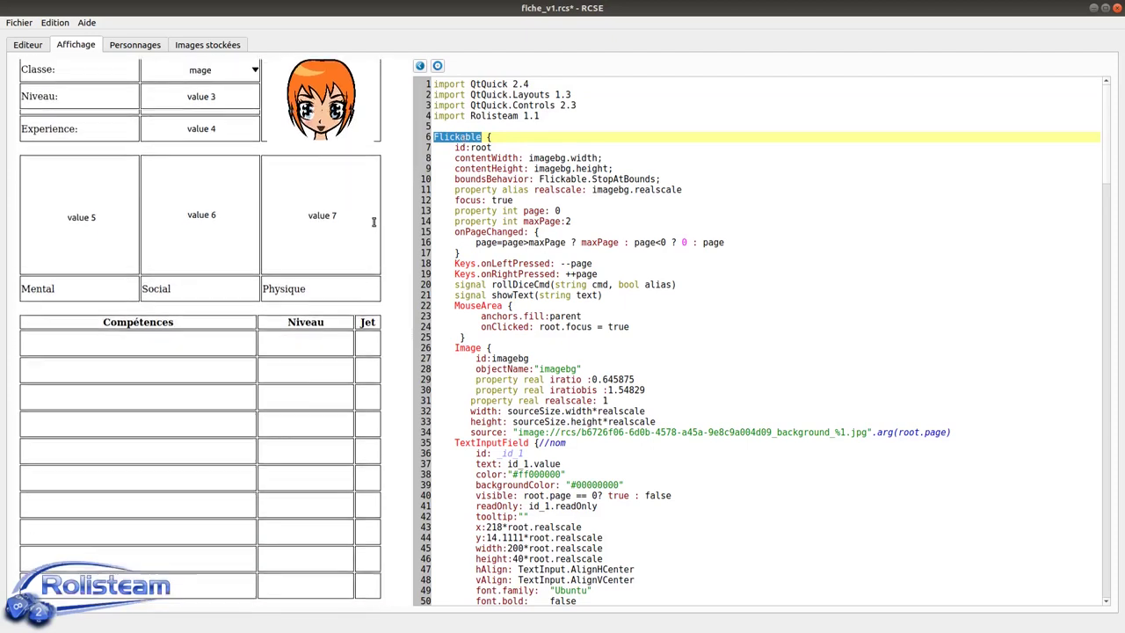
pyautogui.scroll(1, 373, 223)
# - Reduce the preview and the window size, and scroll the fixed-size sheet up and down to test the Flickable behaviour
pyautogui.moveTo(414, 184); pyautogui.dragTo(401, 184)
pyautogui.doubleClick(514, 5)
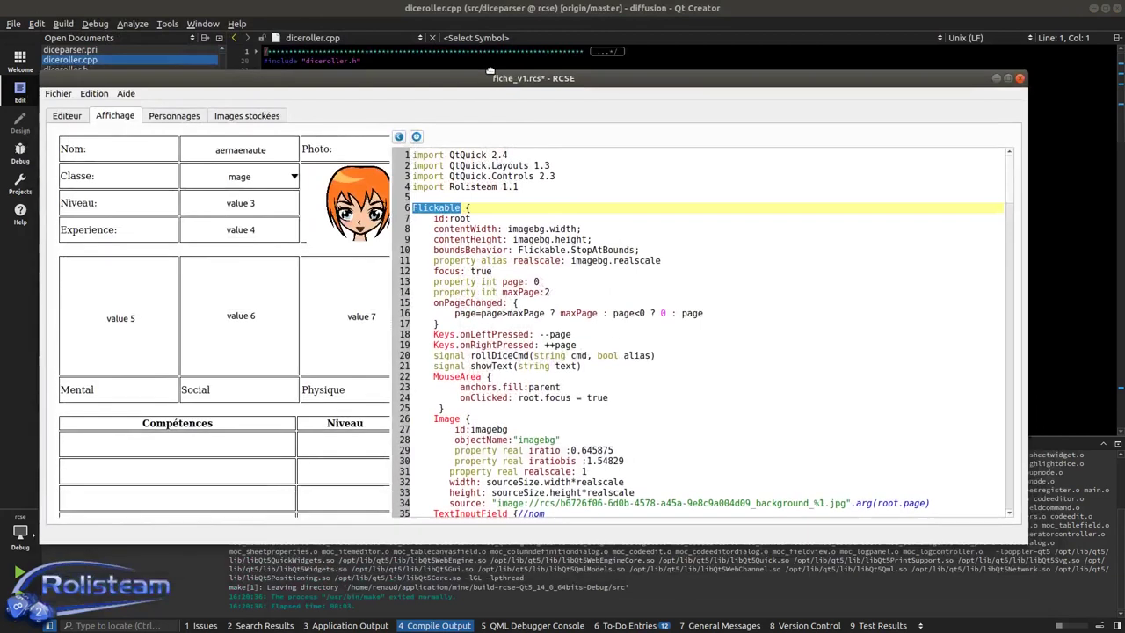
pyautogui.scroll(-2, 186, 234)
pyautogui.scroll(-3, 187, 234)
pyautogui.scroll(5, 184, 237)
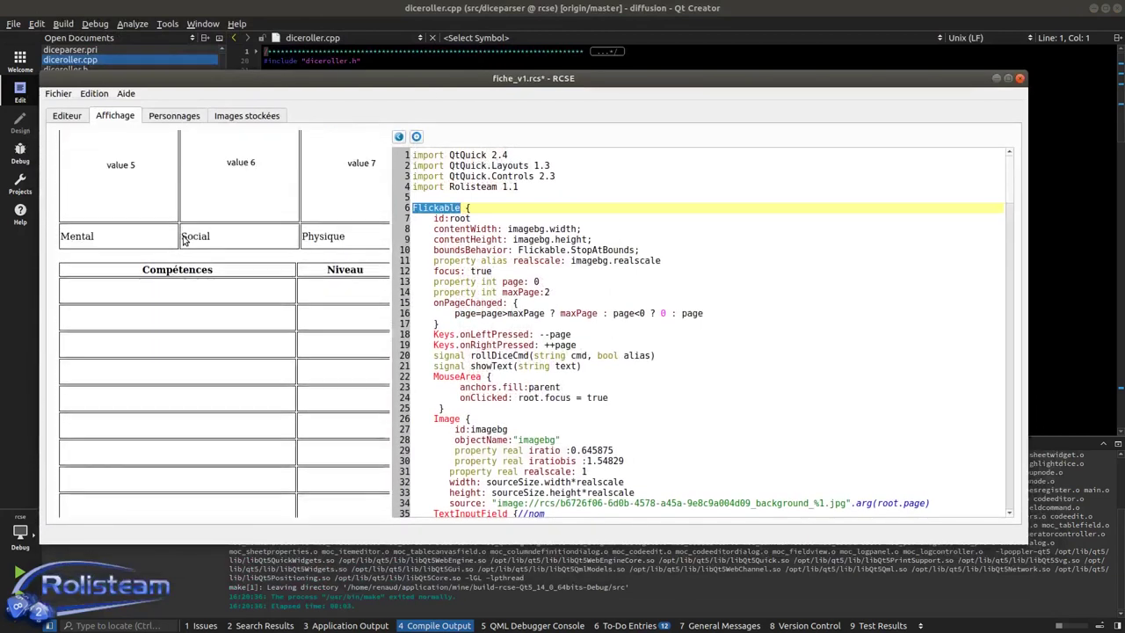
pyautogui.moveTo(273, 72); pyautogui.dragTo(273, 136)
pyautogui.scroll(-2, 200, 316)
pyautogui.scroll(2, 201, 316)
pyautogui.scroll(-4, 200, 317)
pyautogui.scroll(4, 200, 316)
pyautogui.scroll(-3, 200, 316)
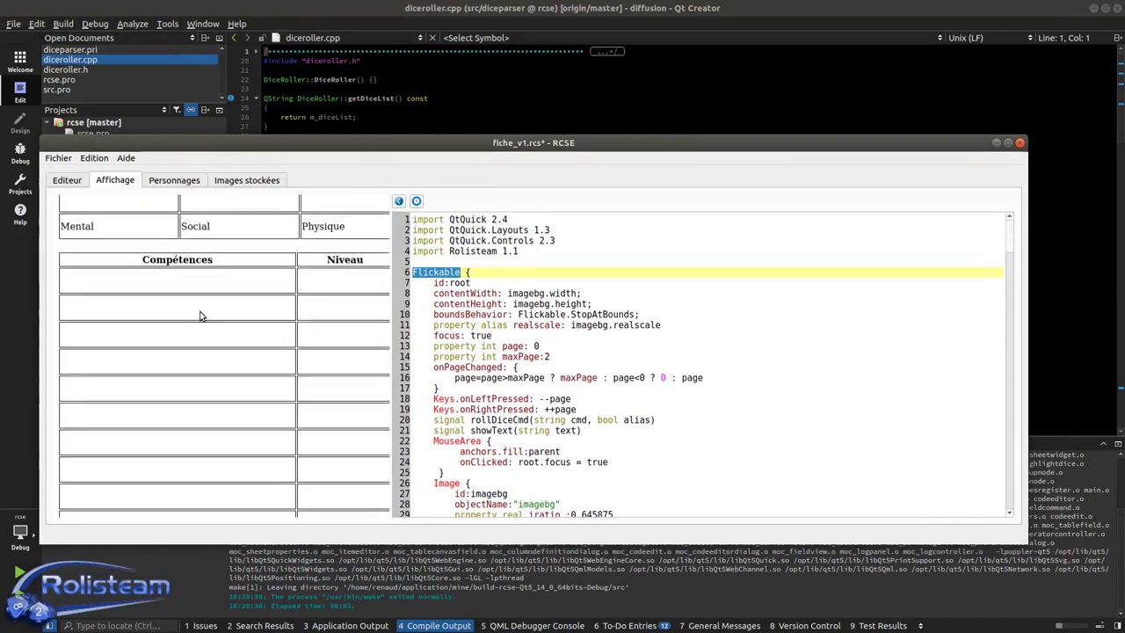
pyautogui.scroll(2, 200, 317)
pyautogui.scroll(1, 201, 317)
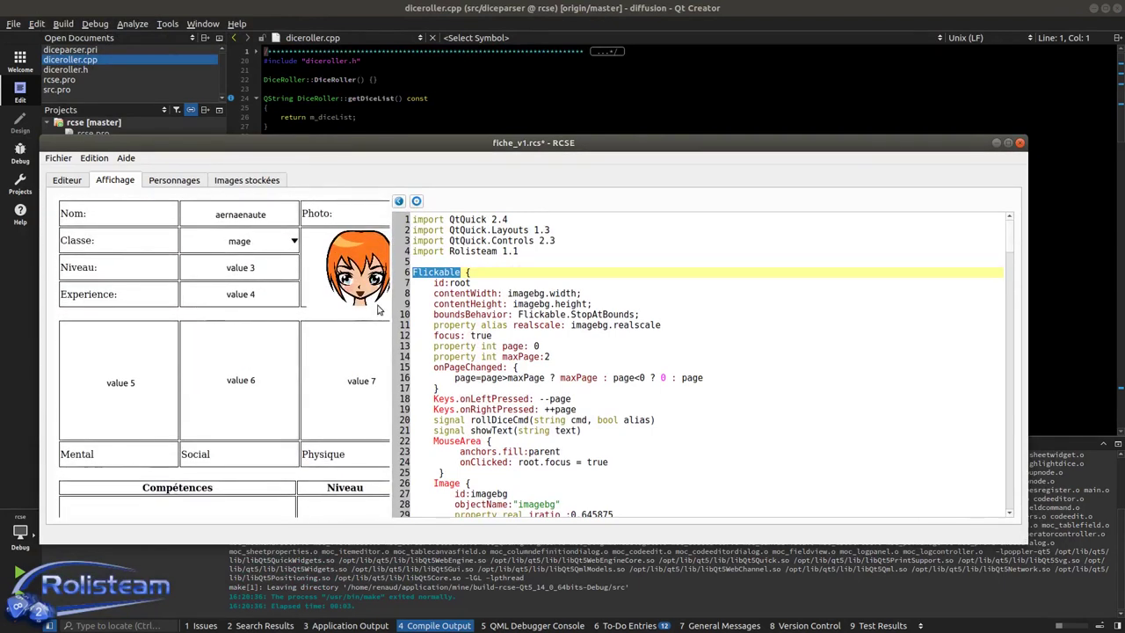
# - Widen the preview to show the full sheet width and maximize the window again
pyautogui.moveTo(393, 292); pyautogui.dragTo(427, 296)
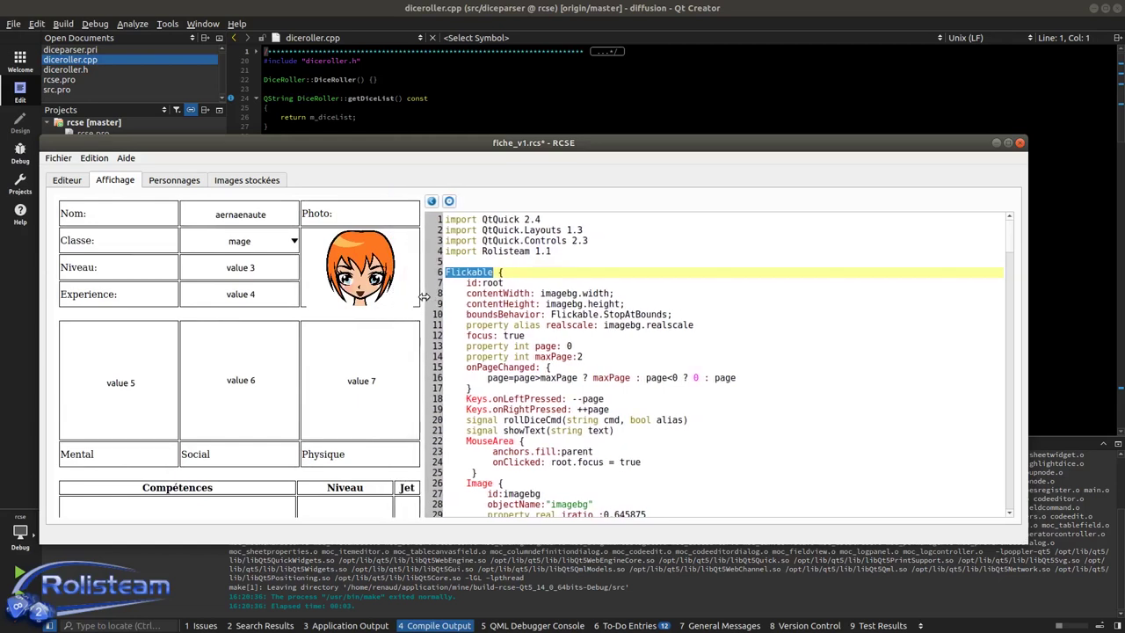
pyautogui.moveTo(498, 151); pyautogui.dragTo(507, 2)
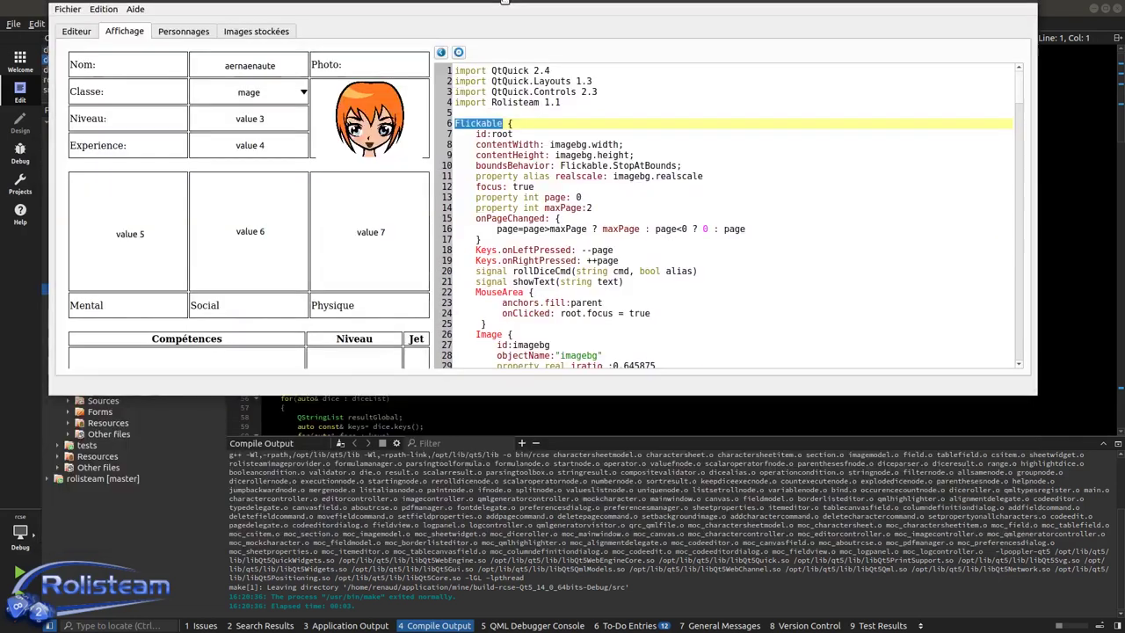
# - Examine the Flickable's content size and StopAtBounds behaviour, and look through the generated field code
pyautogui.click(557, 158)
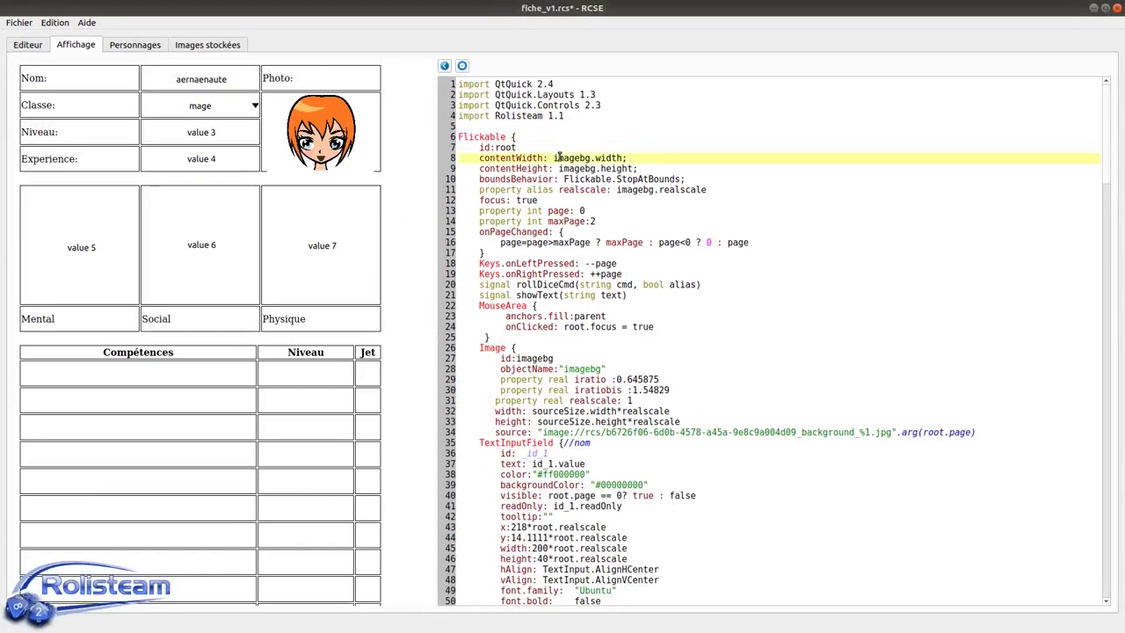
pyautogui.scroll(-19, 553, 156)
pyautogui.scroll(-14, 551, 155)
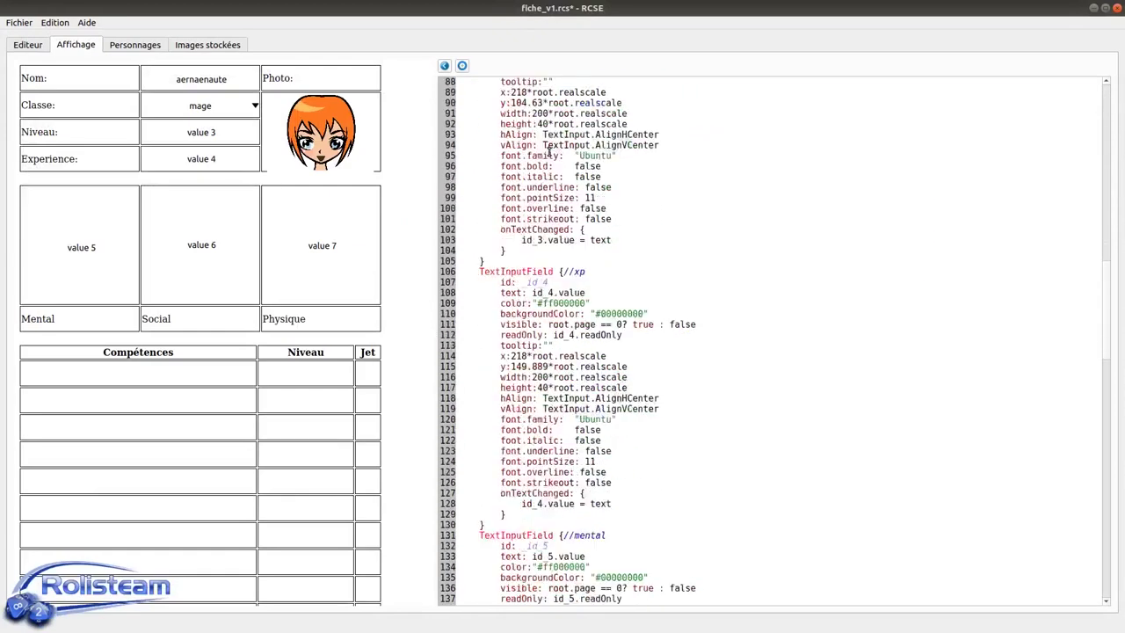
pyautogui.scroll(16, 541, 162)
pyautogui.scroll(17, 542, 166)
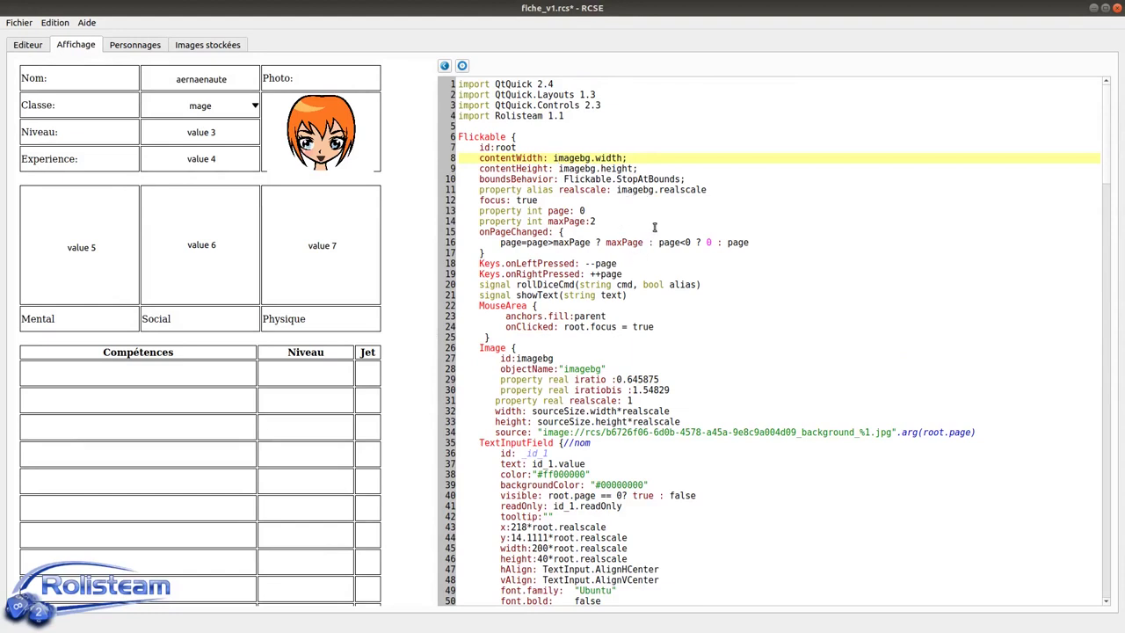
pyautogui.doubleClick(642, 179)
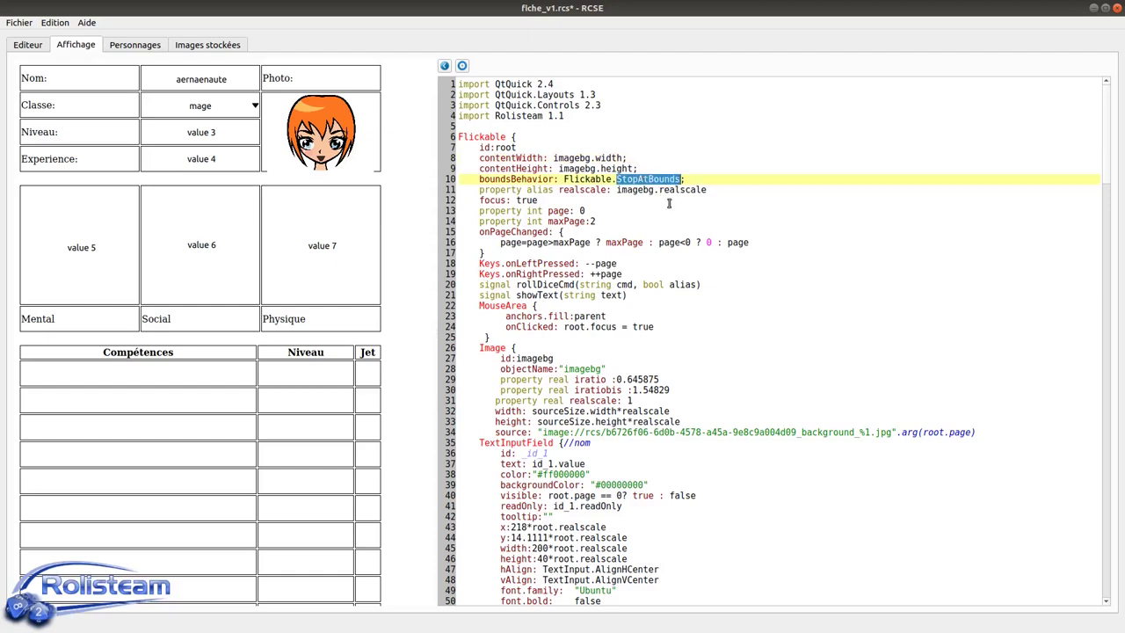
# - Examine the realscale property of the imagebg image and its use in the nom field's position and size
pyautogui.click(629, 400)
pyautogui.moveTo(629, 399); pyautogui.dragTo(498, 399)
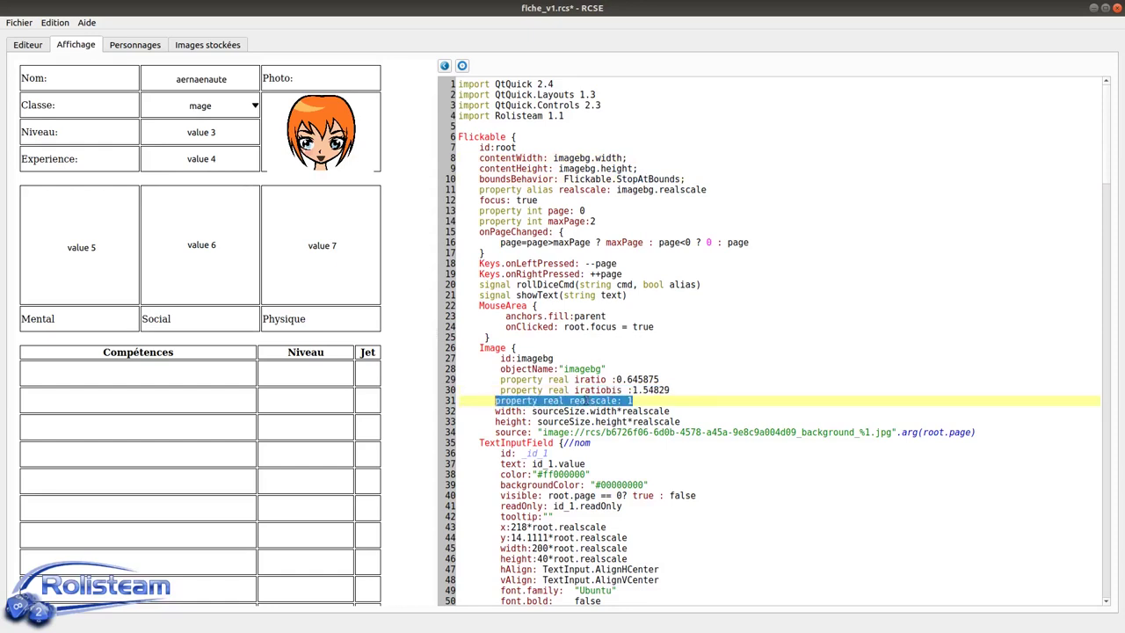
pyautogui.click(625, 400)
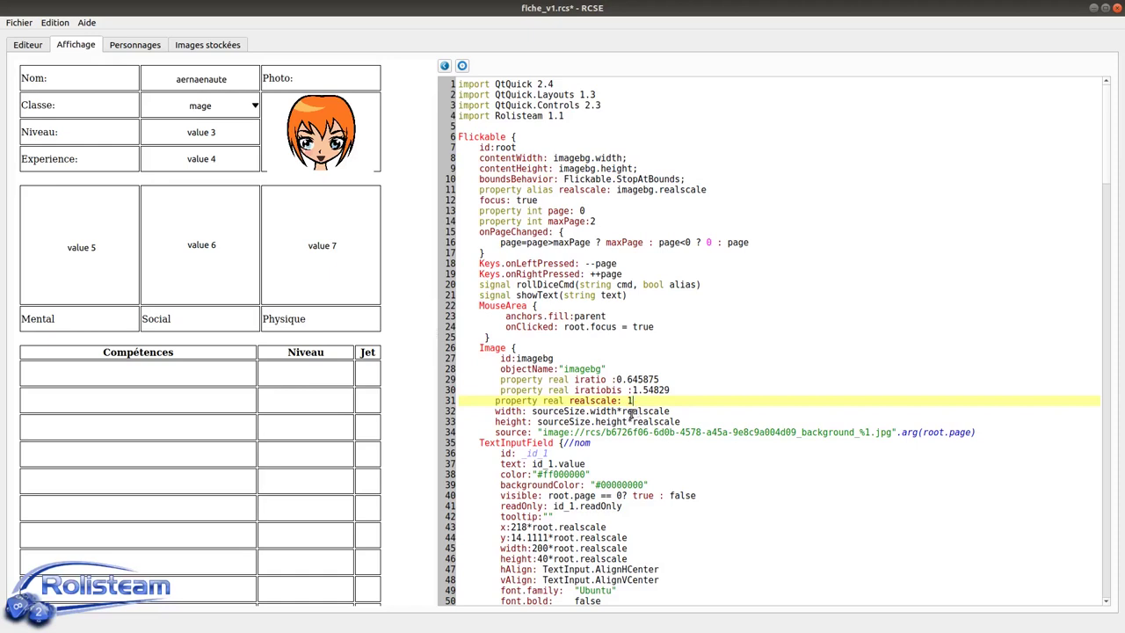
pyautogui.press('BackSpace')
pyautogui.scroll(-12, 481, 329)
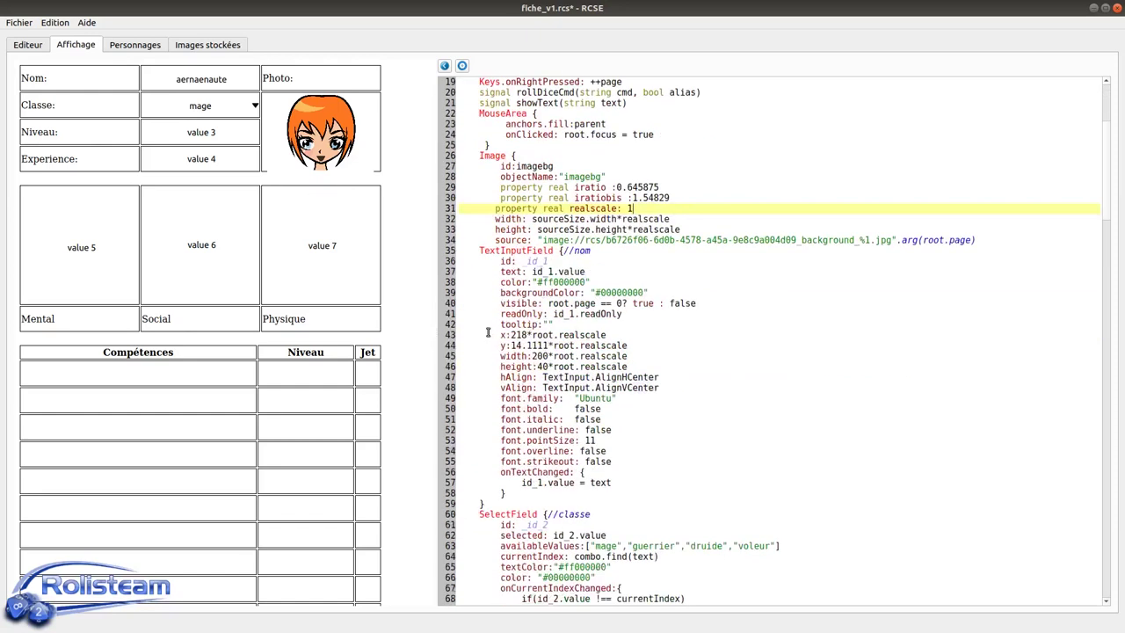
pyautogui.scroll(7, 480, 330)
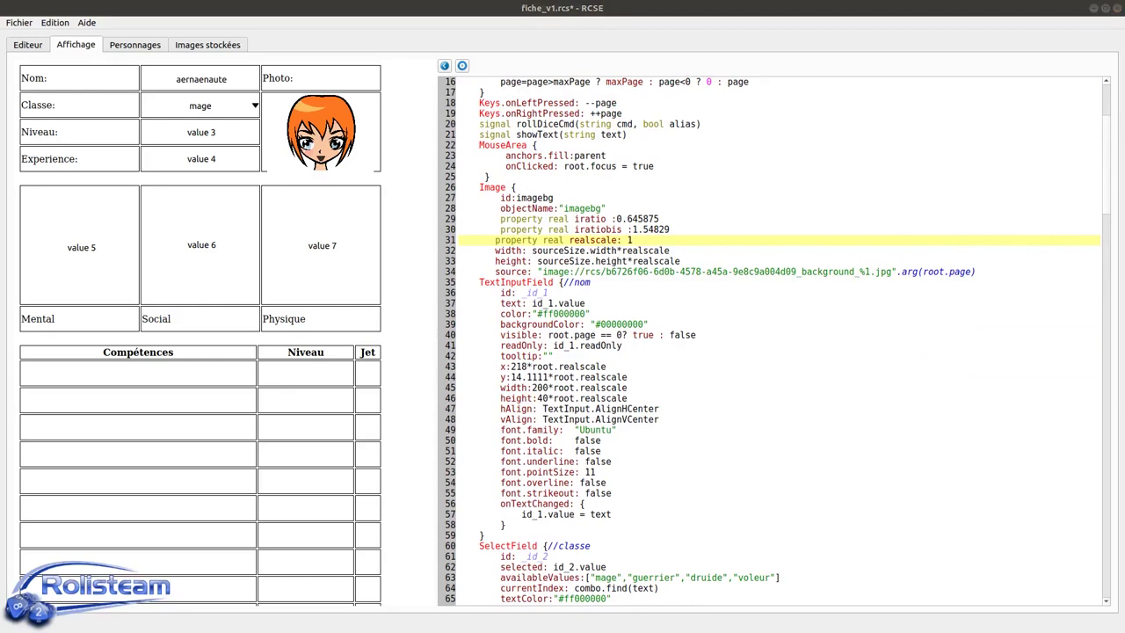
pyautogui.doubleClick(546, 199)
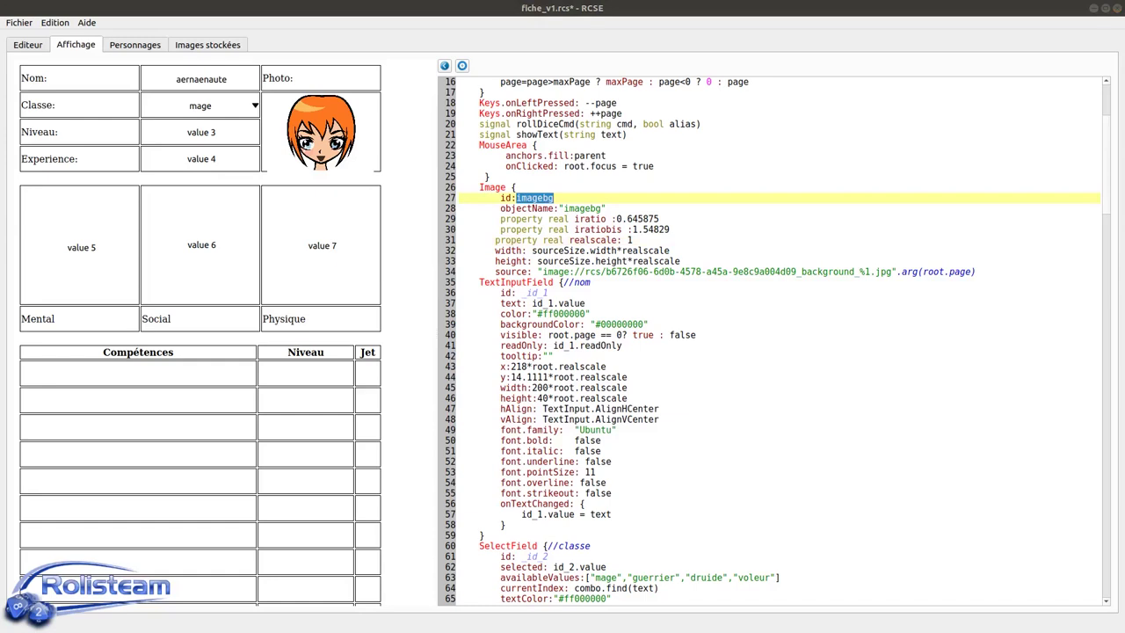
pyautogui.doubleClick(598, 240)
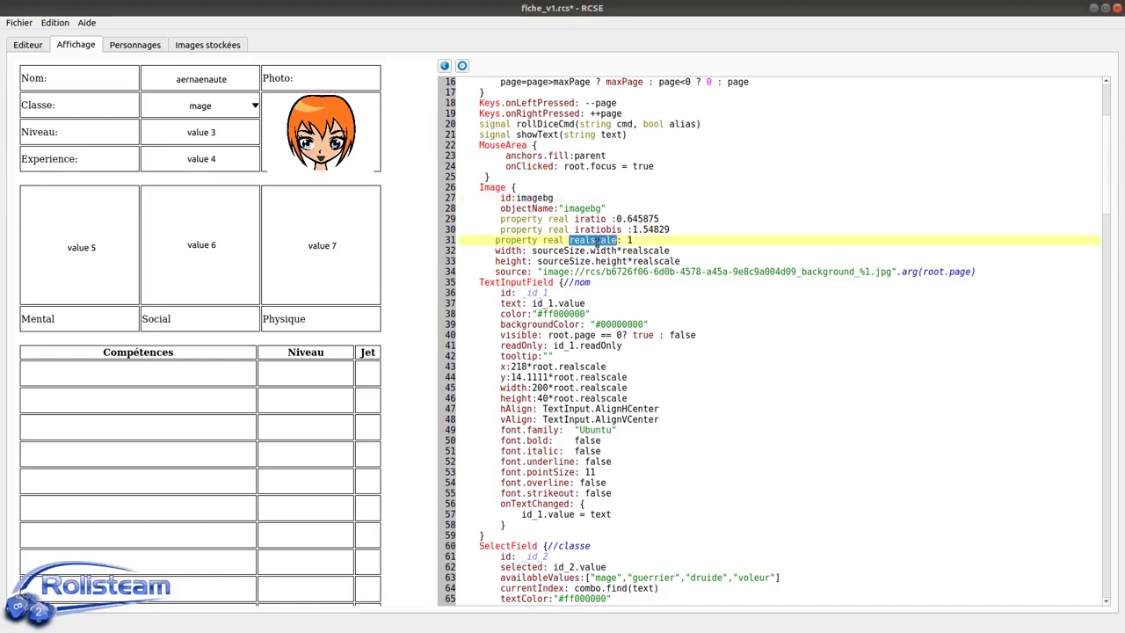
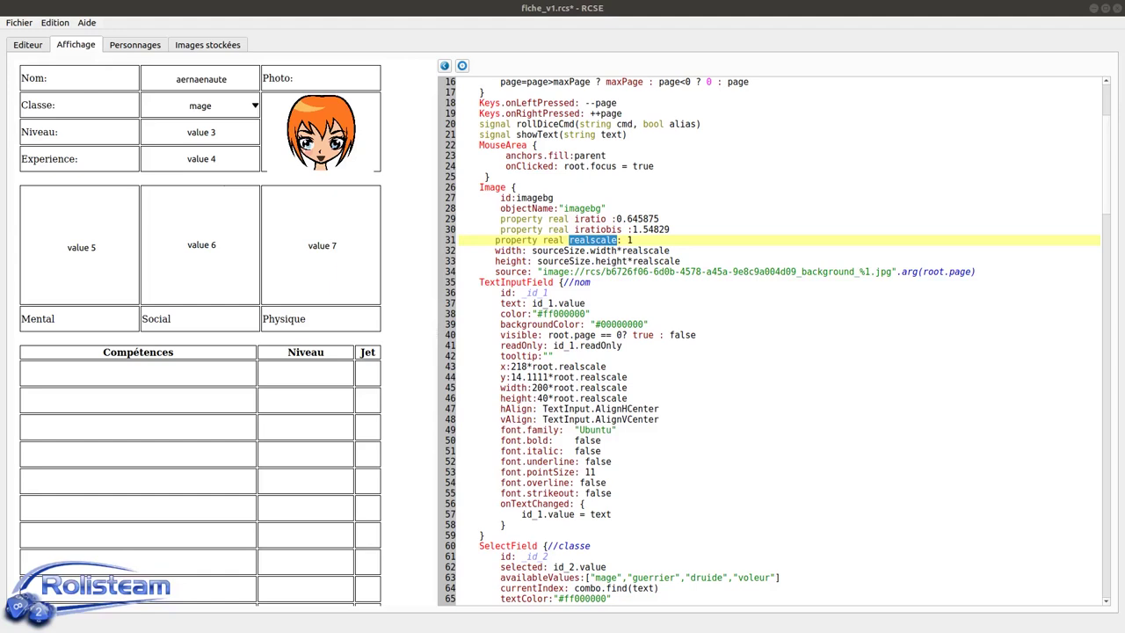
# - Switch to the text editor, close the Slider block with a brace and indent its imagebg.realscale line
pyautogui.hotkey('alt', 'Tab')
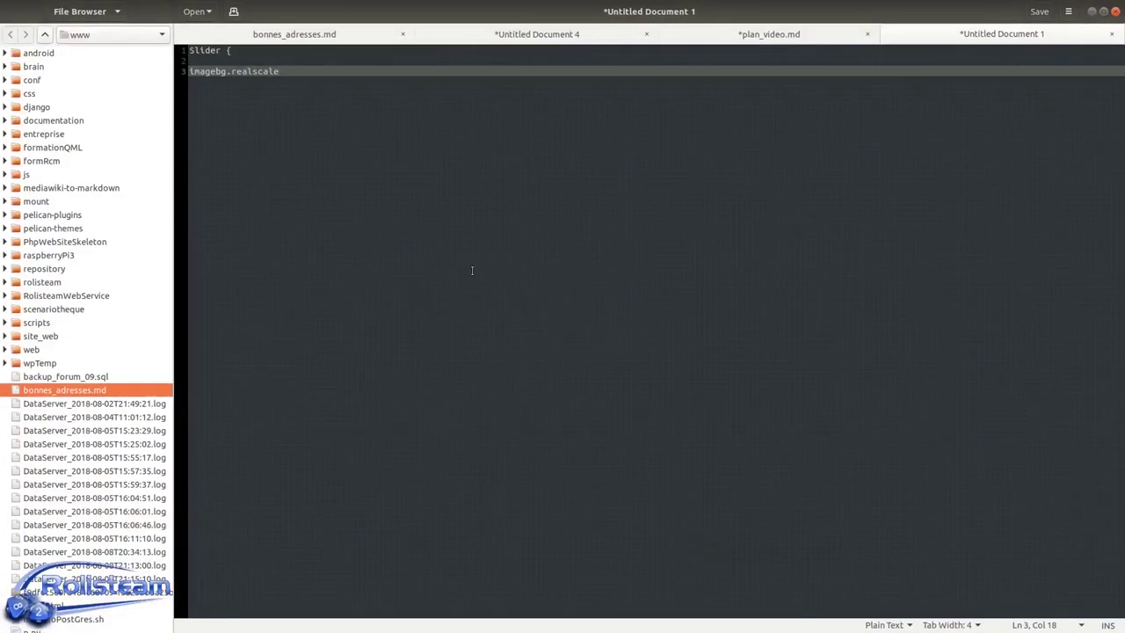
pyautogui.press('Return')
pyautogui.press('Return')
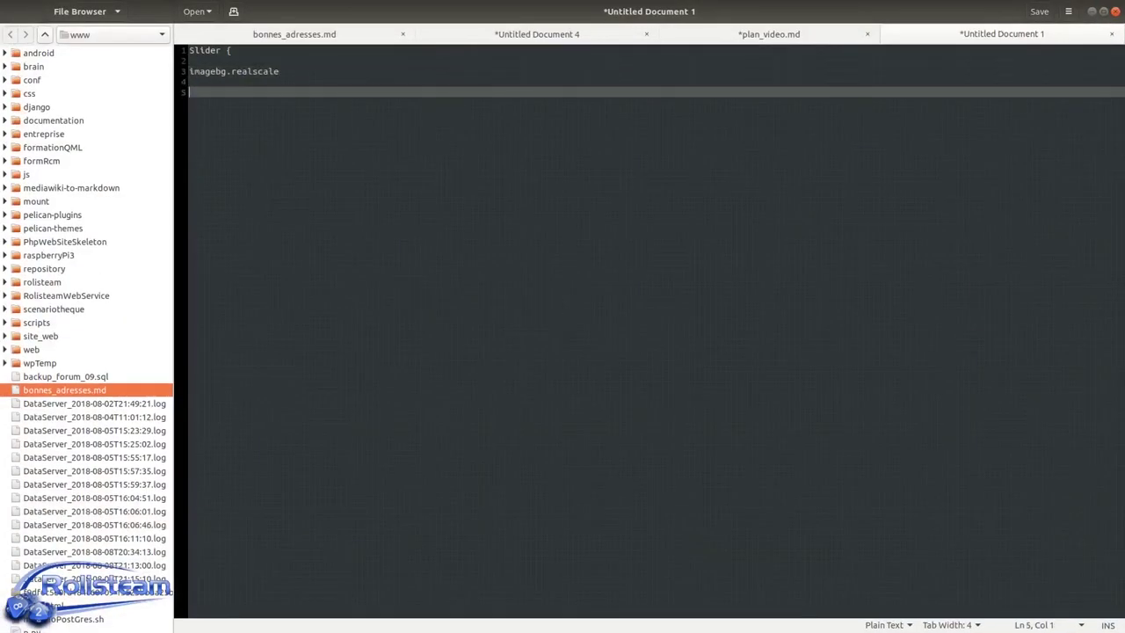
pyautogui.write('}')
pyautogui.click(192, 71)
pyautogui.press('Tab')
pyautogui.press('Up')
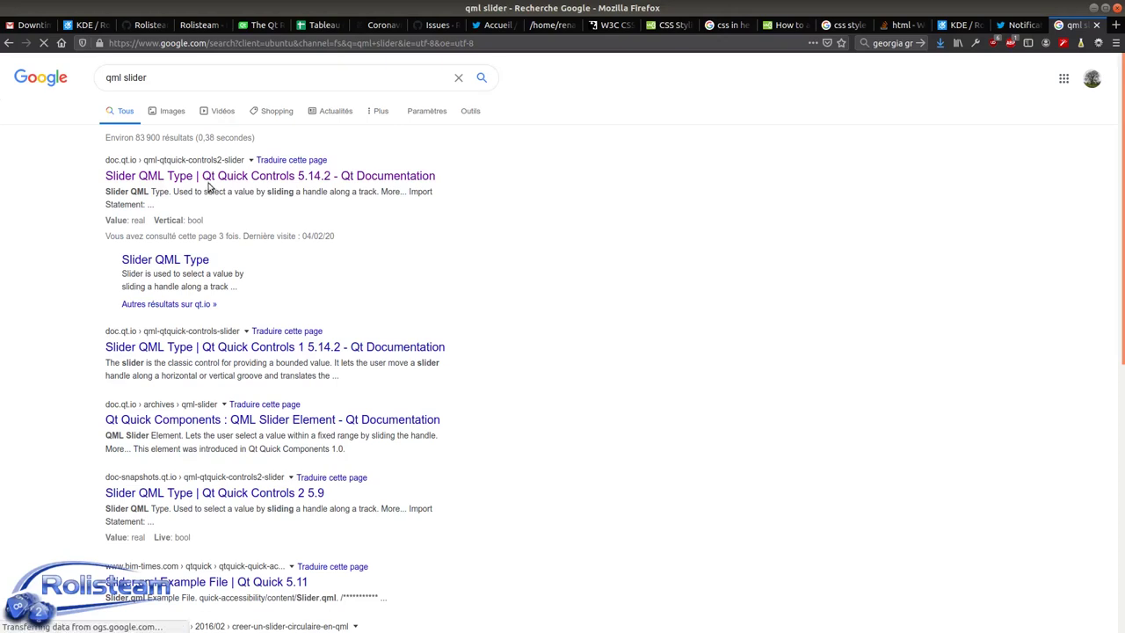
# - Open the Qt Quick Controls 5.14.2 Slider documentation from the search results and copy its import QtQuick.Controls 2.14 statement
pyautogui.click(211, 179)
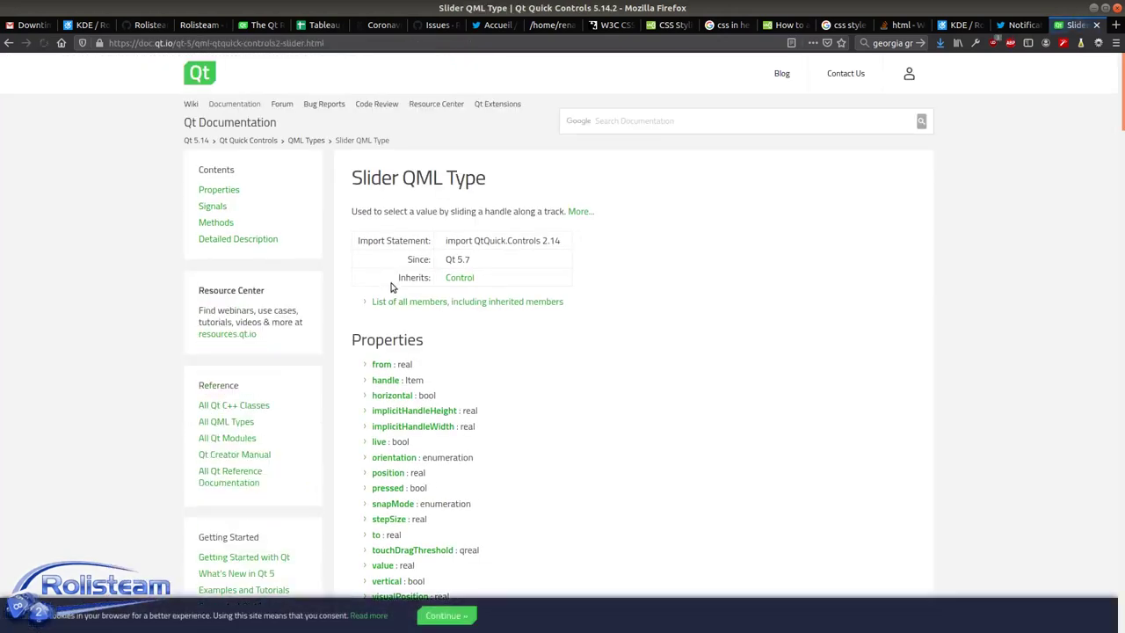
pyautogui.scroll(-4, 496, 330)
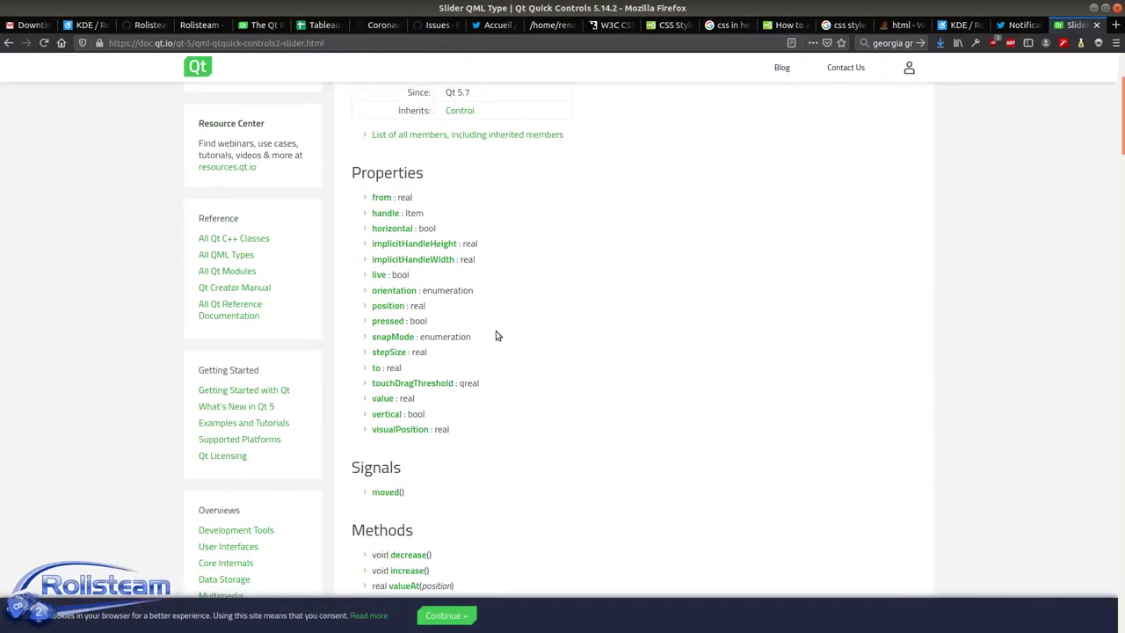
pyautogui.scroll(1, 575, 281)
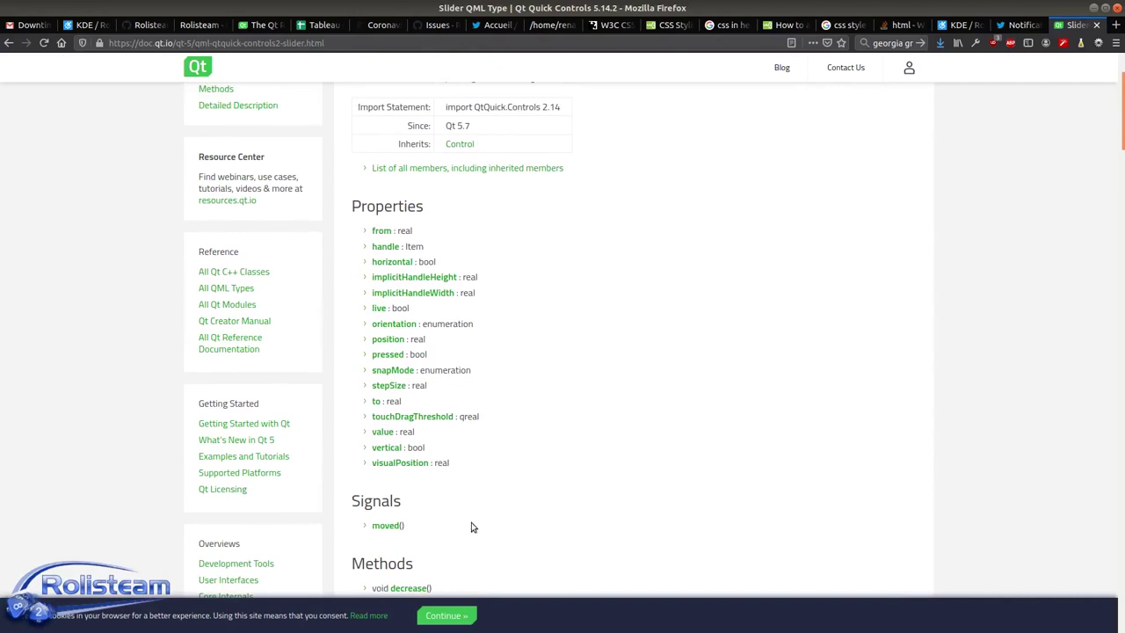
pyautogui.scroll(4, 580, 372)
pyautogui.moveTo(563, 250); pyautogui.dragTo(445, 241)
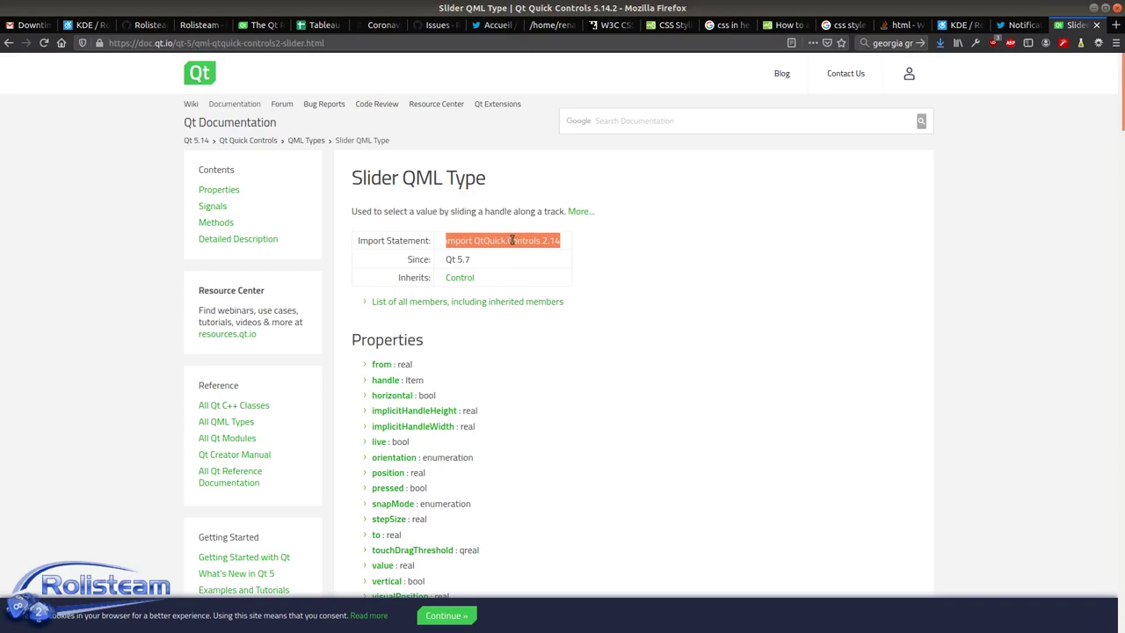
pyautogui.rightClick(511, 240)
pyautogui.click(524, 250)
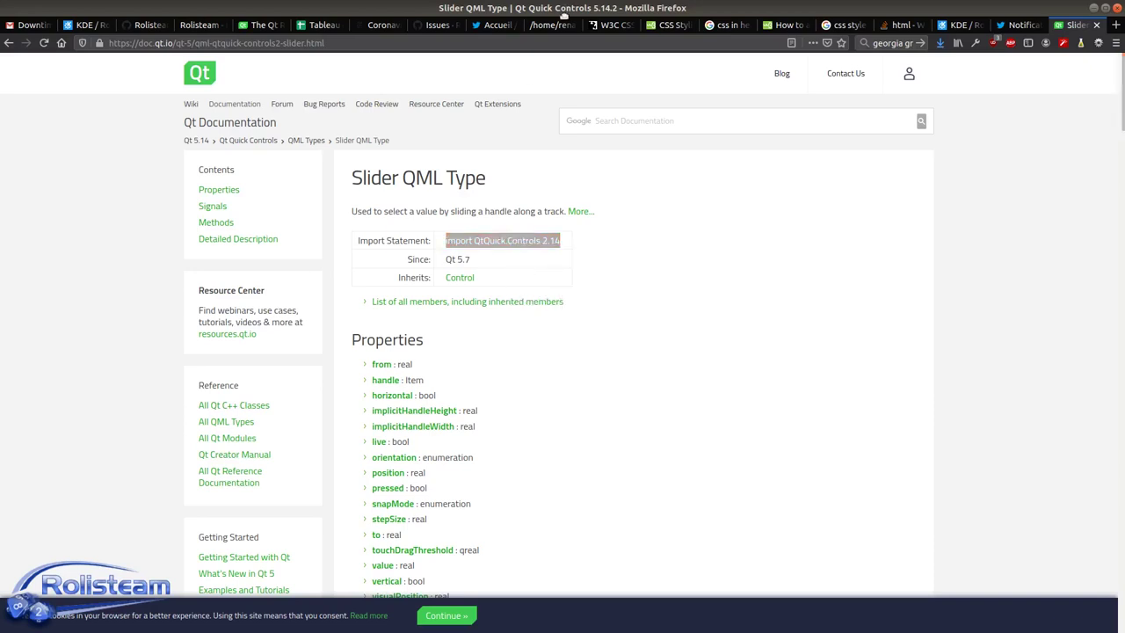
# - Switch to the text editor and paste import QtQuick.Controls 2.14 above the Slider block, separated by a blank line
pyautogui.press('super+h')
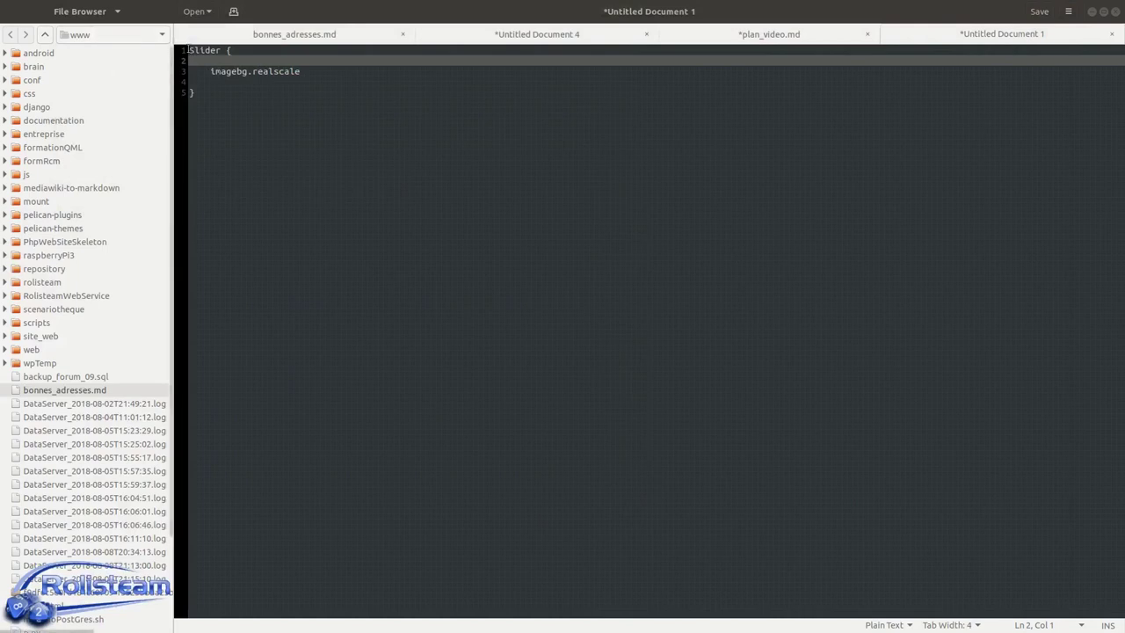
pyautogui.click(189, 50)
pyautogui.press('Return')
pyautogui.press('Return')
pyautogui.press('Up')
pyautogui.press('Up')
pyautogui.hotkey('ctrl', 'v')
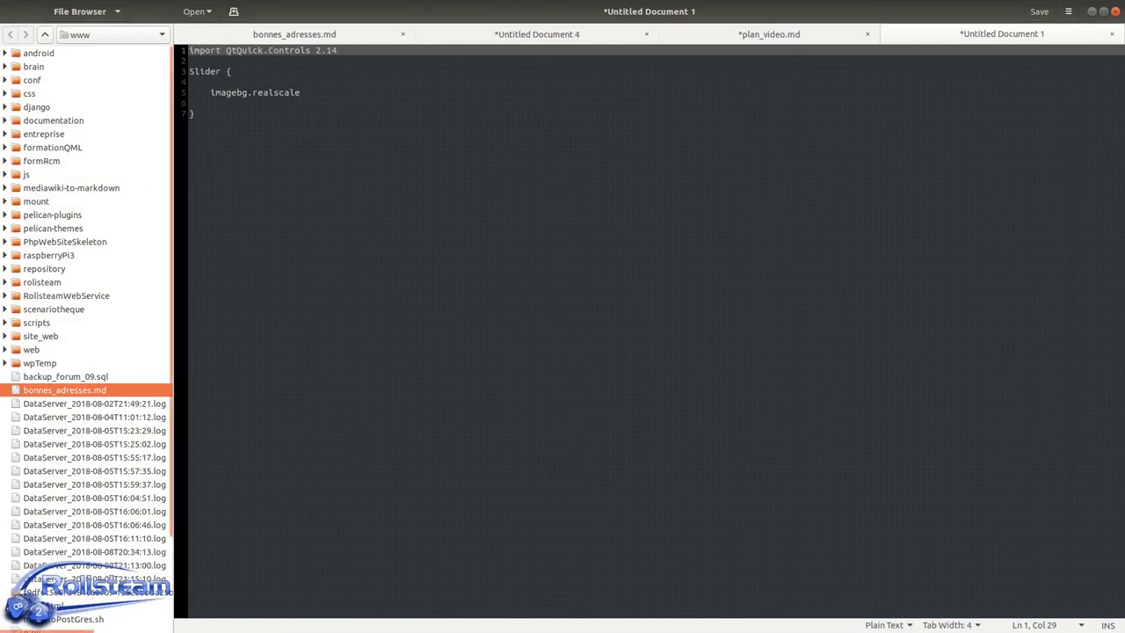
# - Review the Slider's property list in the browser documentation and return to the empty line inside the editor's Slider block
pyautogui.hotkey('alt', 'Tab')
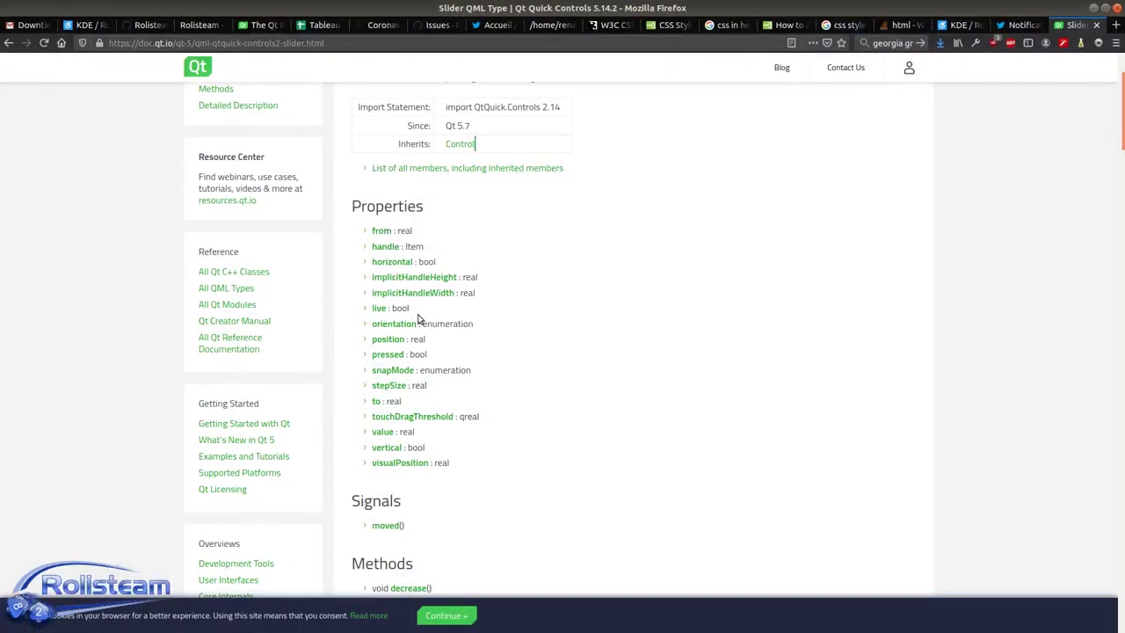
pyautogui.scroll(-1, 486, 328)
pyautogui.scroll(1, 475, 317)
pyautogui.scroll(1, 471, 315)
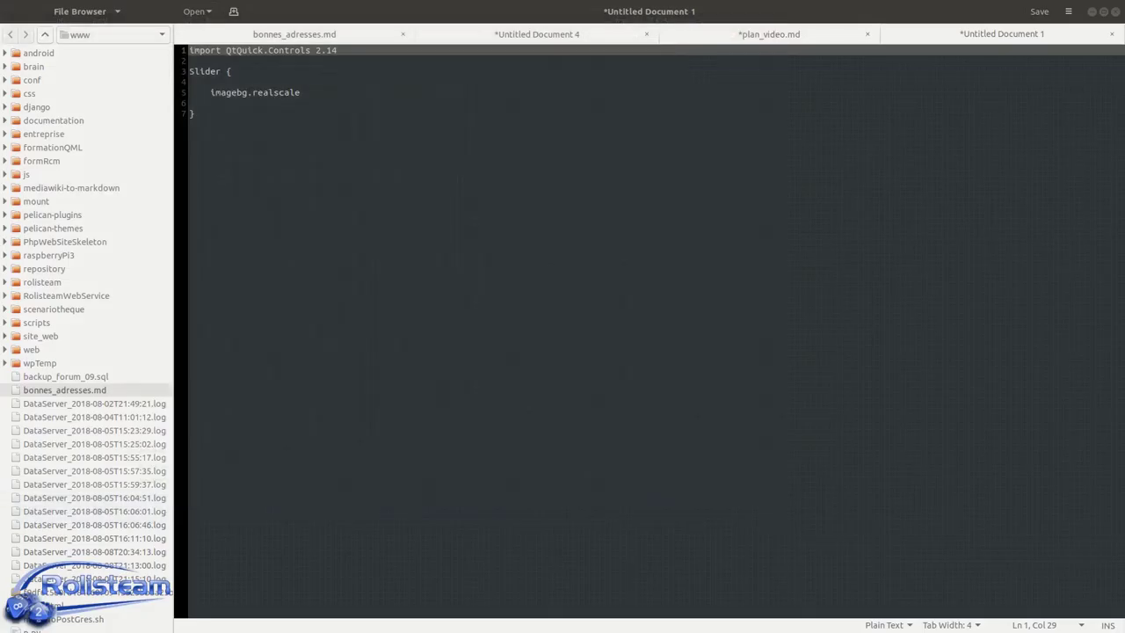
pyautogui.click(257, 83)
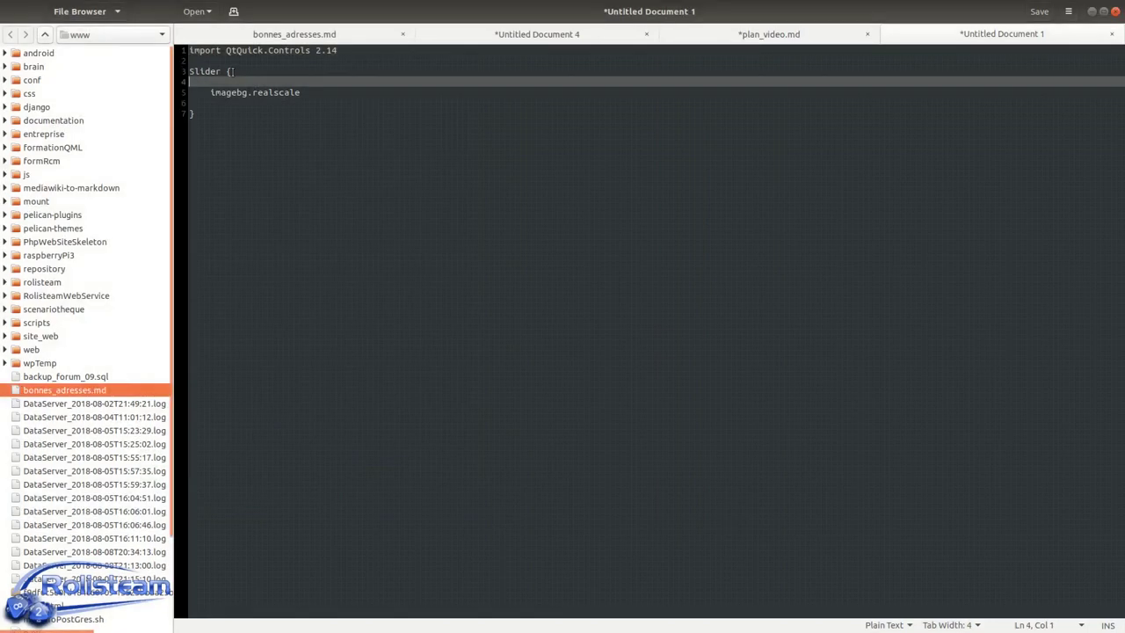
# - Set the Slider's range in the QML code with from: 0.5 and to: 3.0
pyautogui.write('from:')
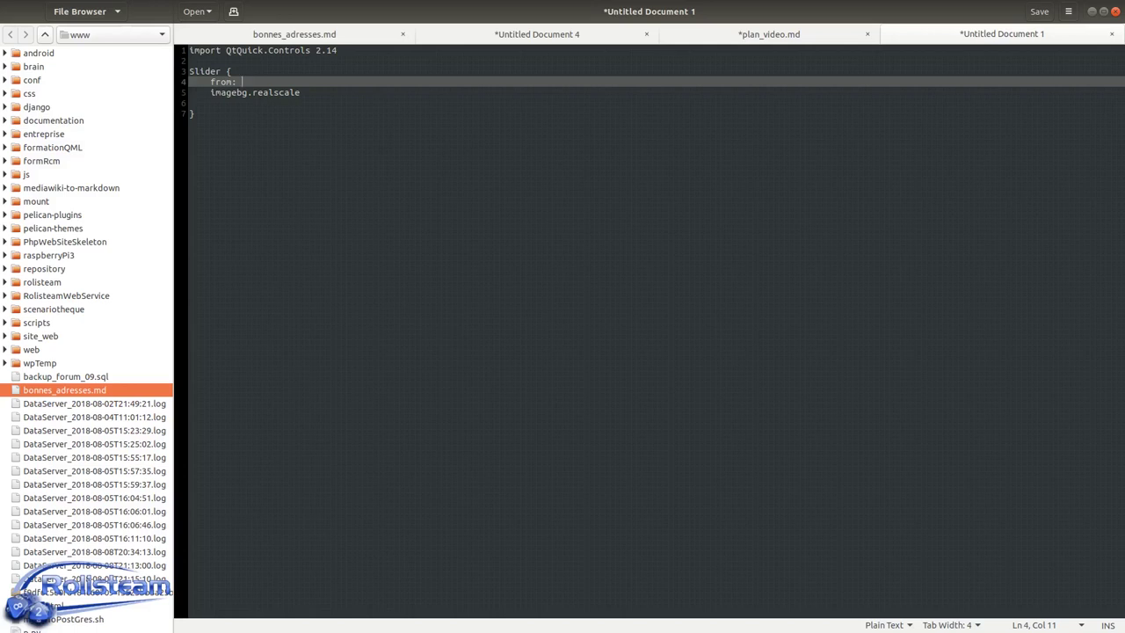
pyautogui.write('0.5')
pyautogui.press('Return')
pyautogui.write('to')
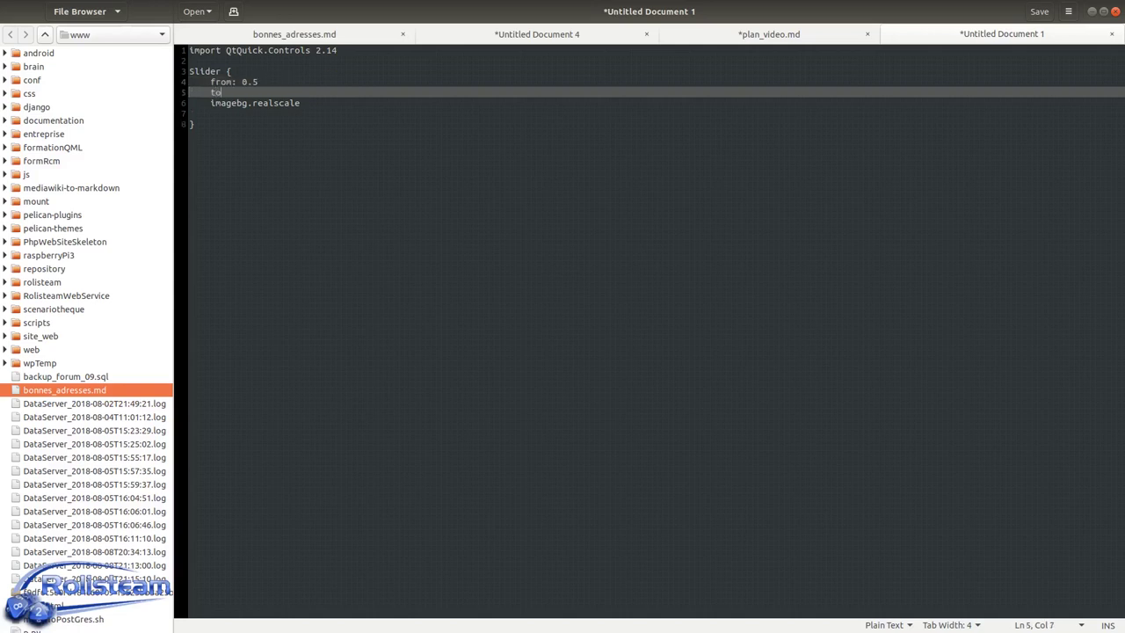
pyautogui.write(': 3.0')
pyautogui.press('Return')
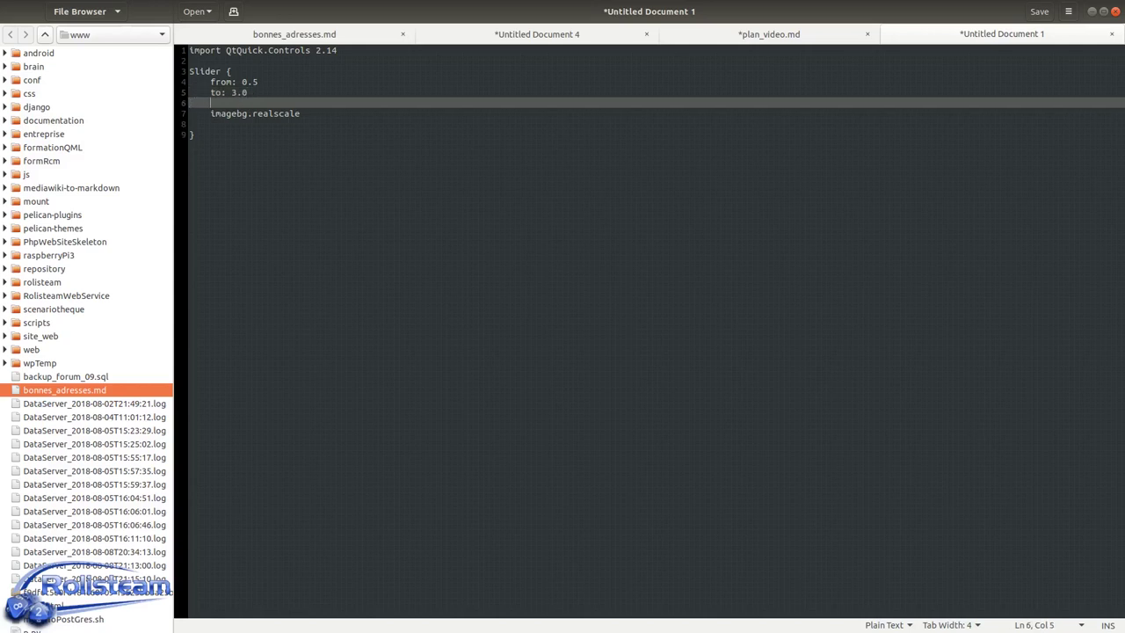
# - Wrap the imagebg.realscale line in an onValueChanged handler block, consulting the Slider QML Type documentation for its properties and signals
pyautogui.write('onValueChanged:')
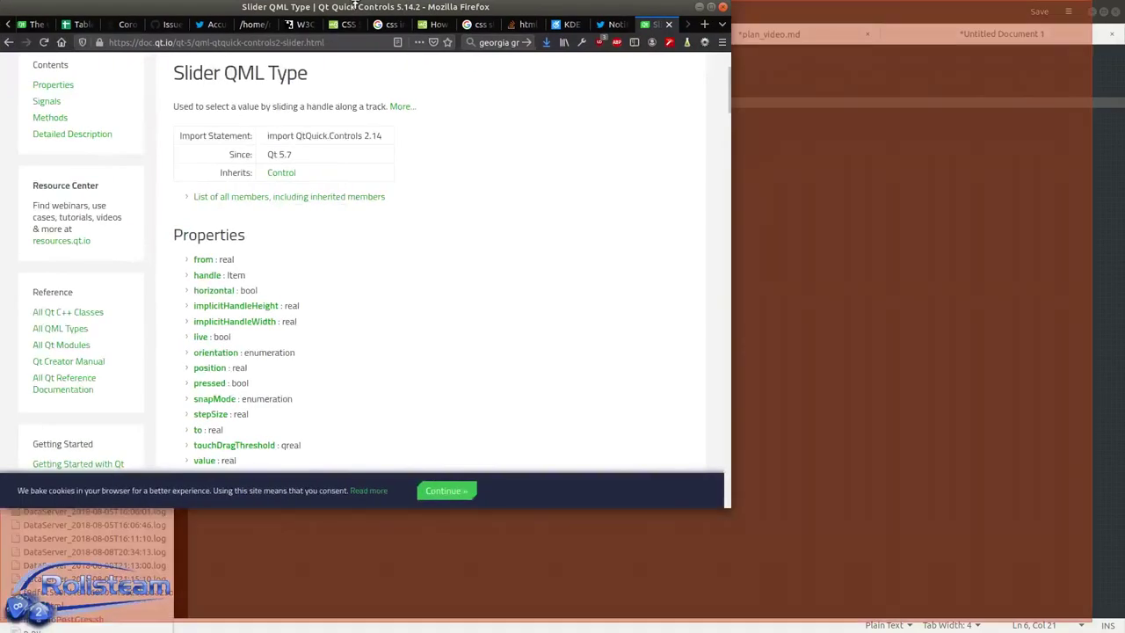
pyautogui.scroll(-2, 376, 238)
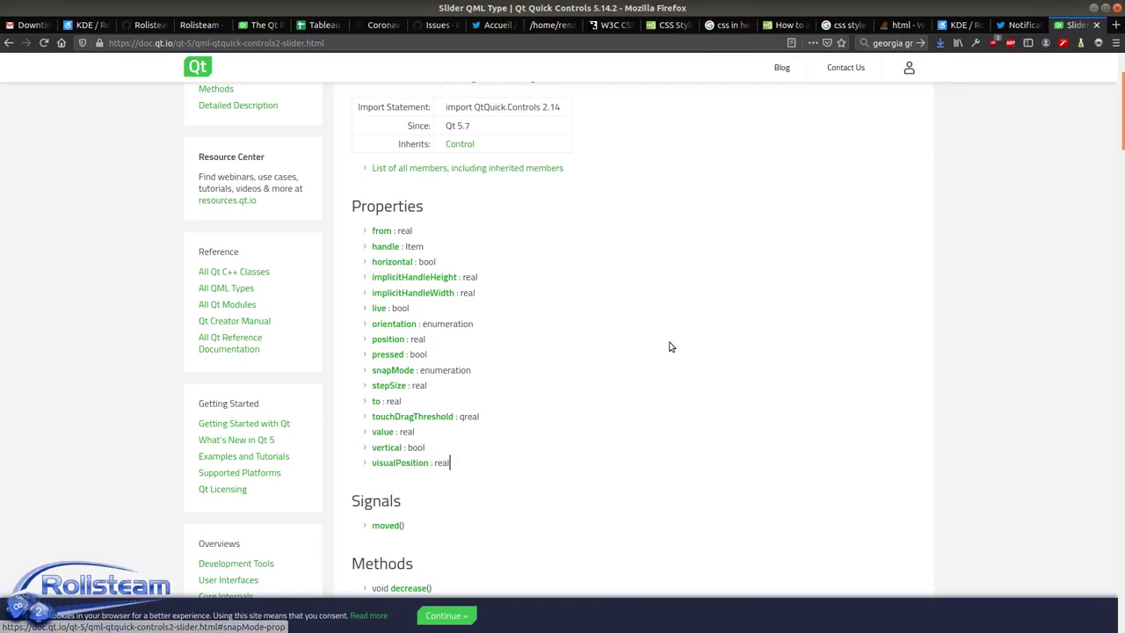
pyautogui.scroll(-3, 543, 343)
pyautogui.press('super+h')
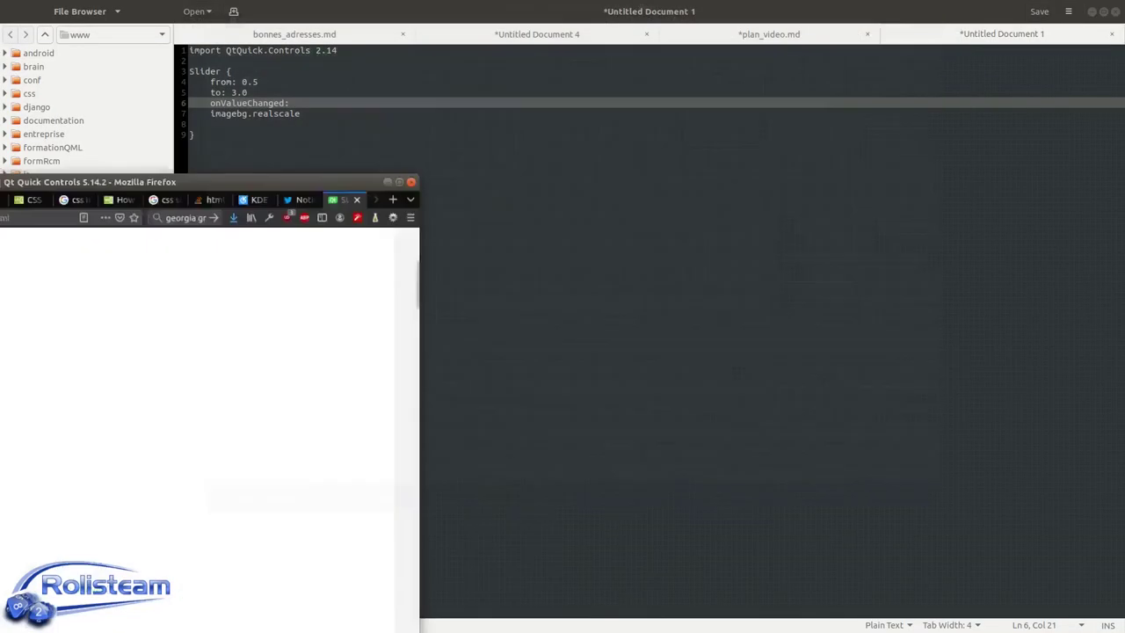
pyautogui.moveTo(221, 103); pyautogui.dragTo(250, 103)
pyautogui.press('End')
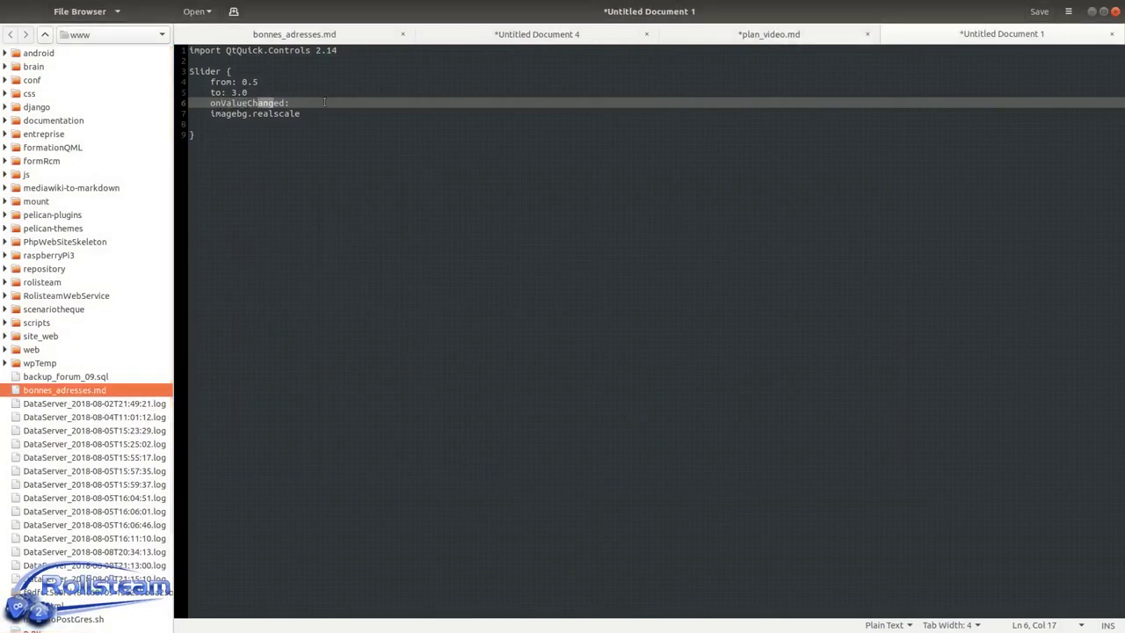
pyautogui.write('{')
pyautogui.press('Down')
pyautogui.press('Down')
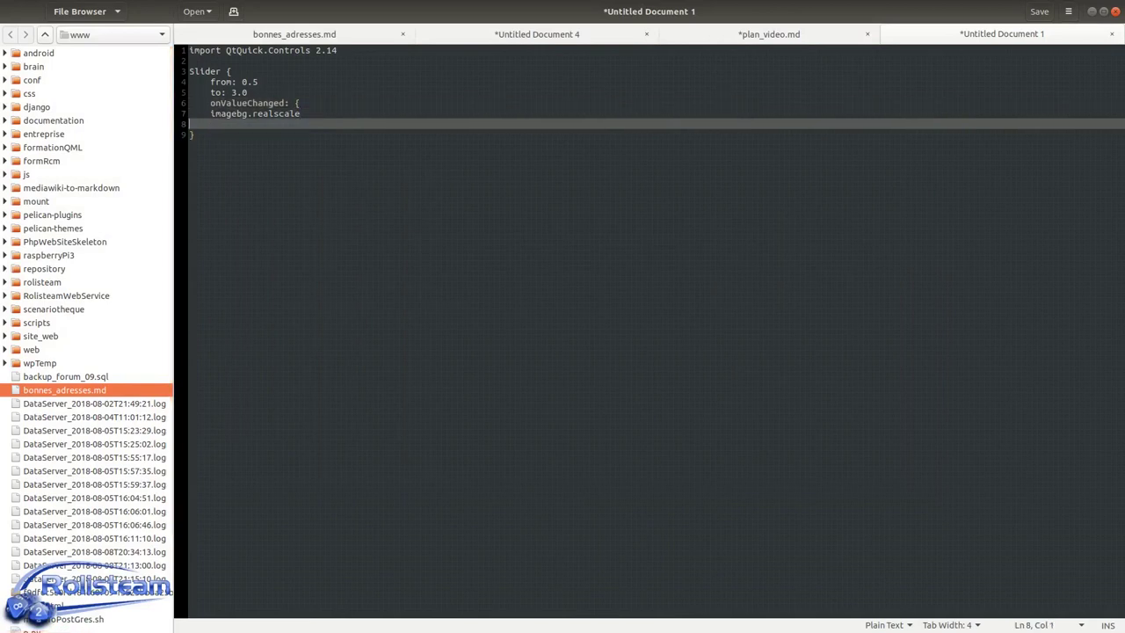
pyautogui.write('}')
pyautogui.press('Up')
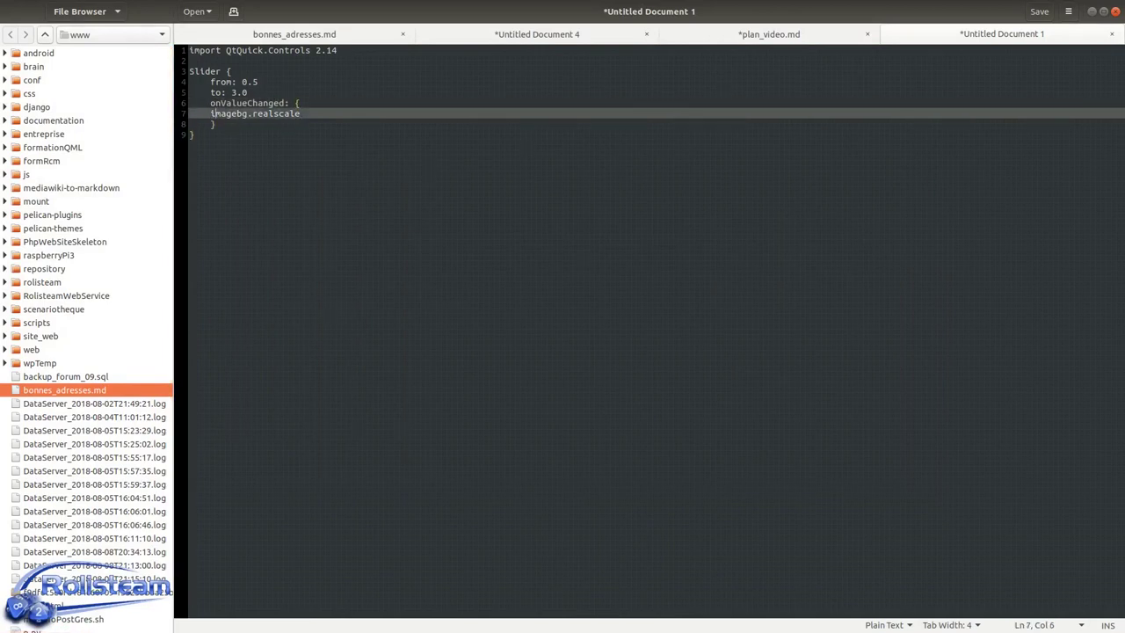
# - Indent the imagebg.realscale line inside the handler and assign value to it
pyautogui.press('Tab')
pyautogui.press('End')
pyautogui.write('=')
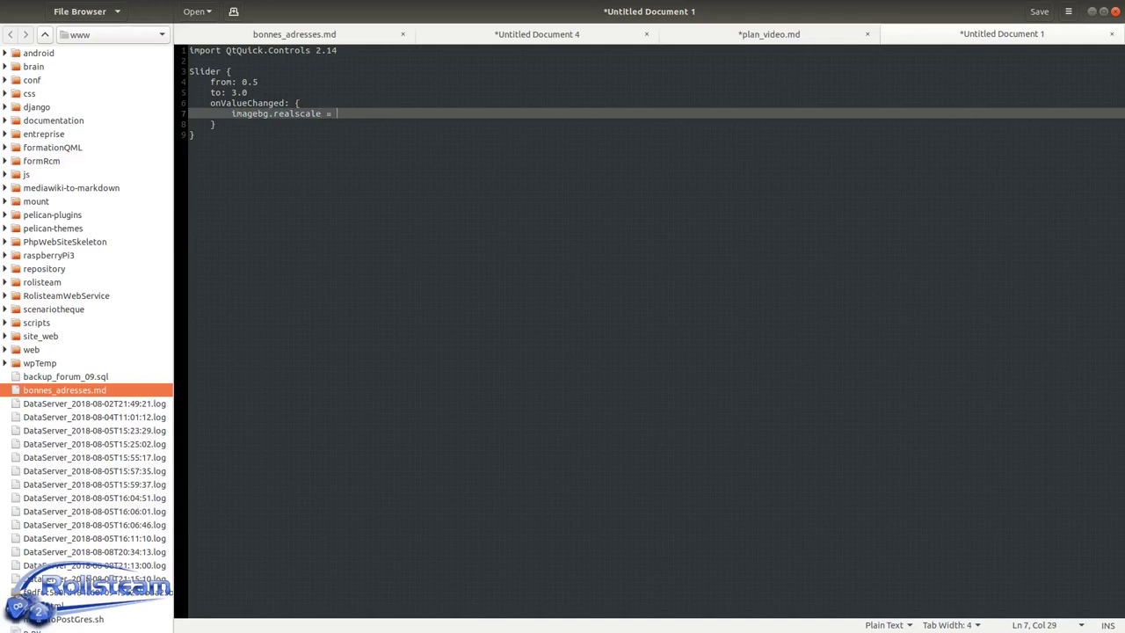
pyautogui.write(' value')
pyautogui.click(213, 72)
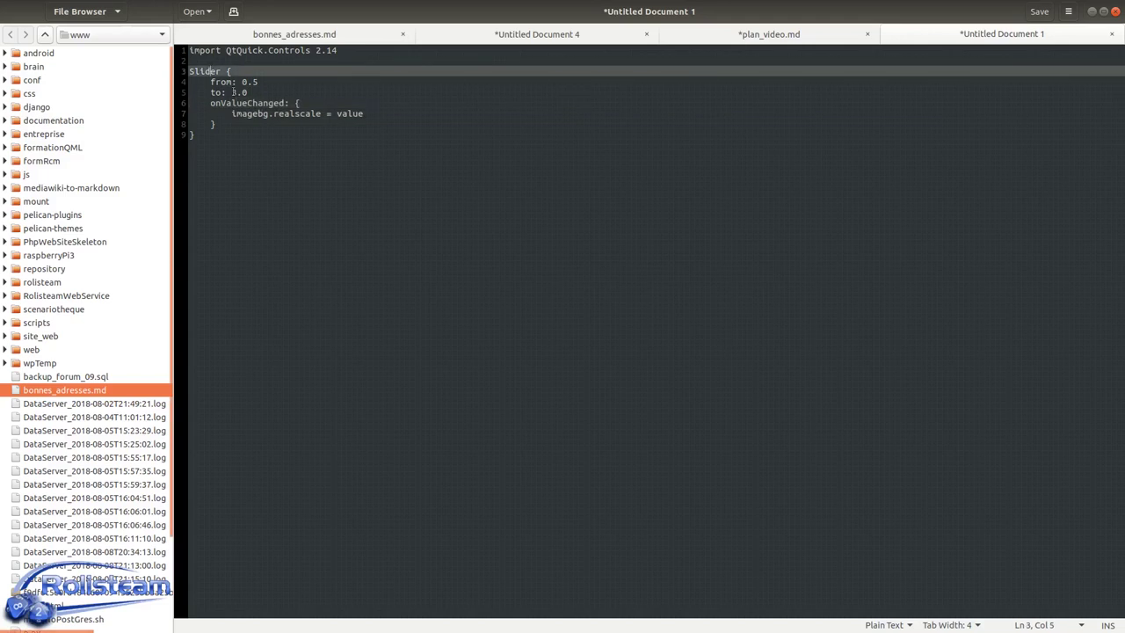
pyautogui.doubleClick(301, 113)
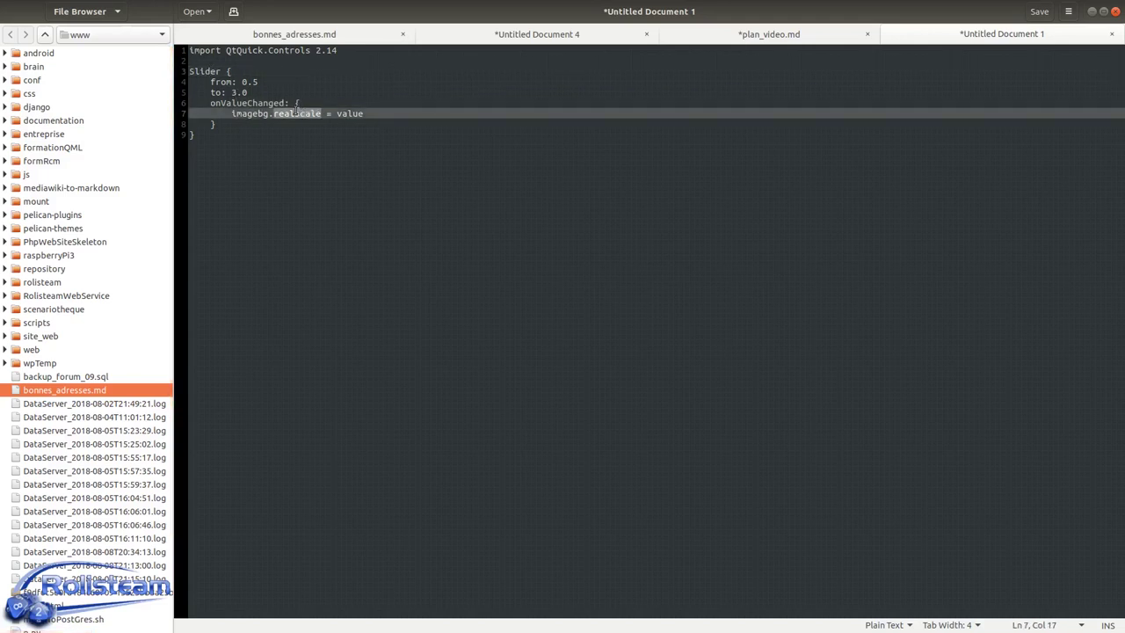
pyautogui.click(239, 114)
pyautogui.doubleClick(240, 113)
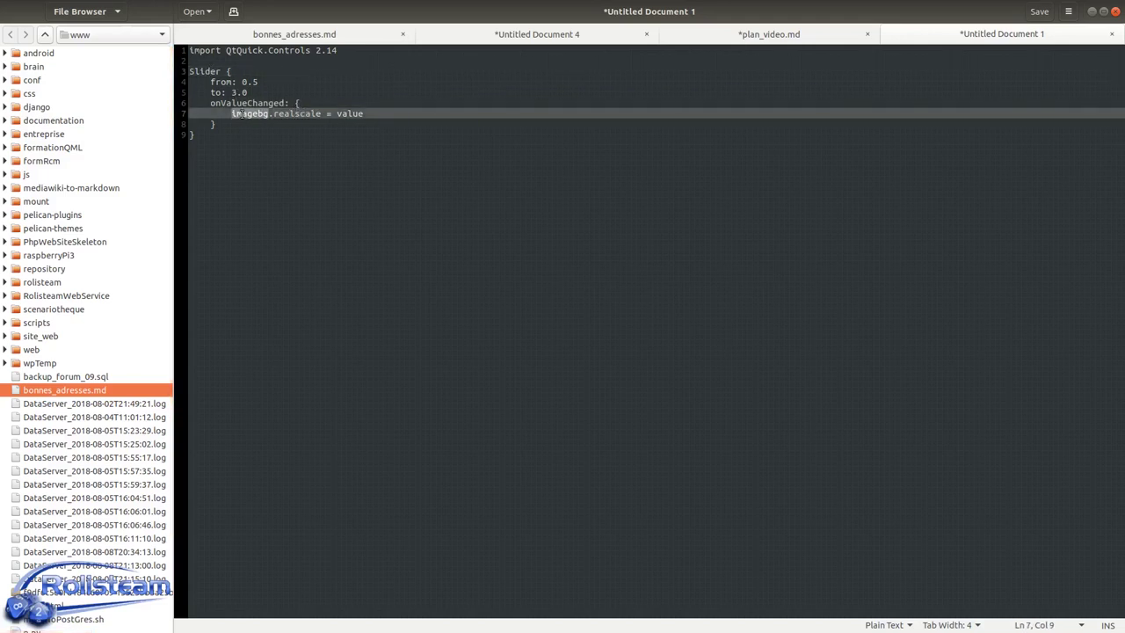
pyautogui.doubleClick(349, 113)
pyautogui.click(371, 112)
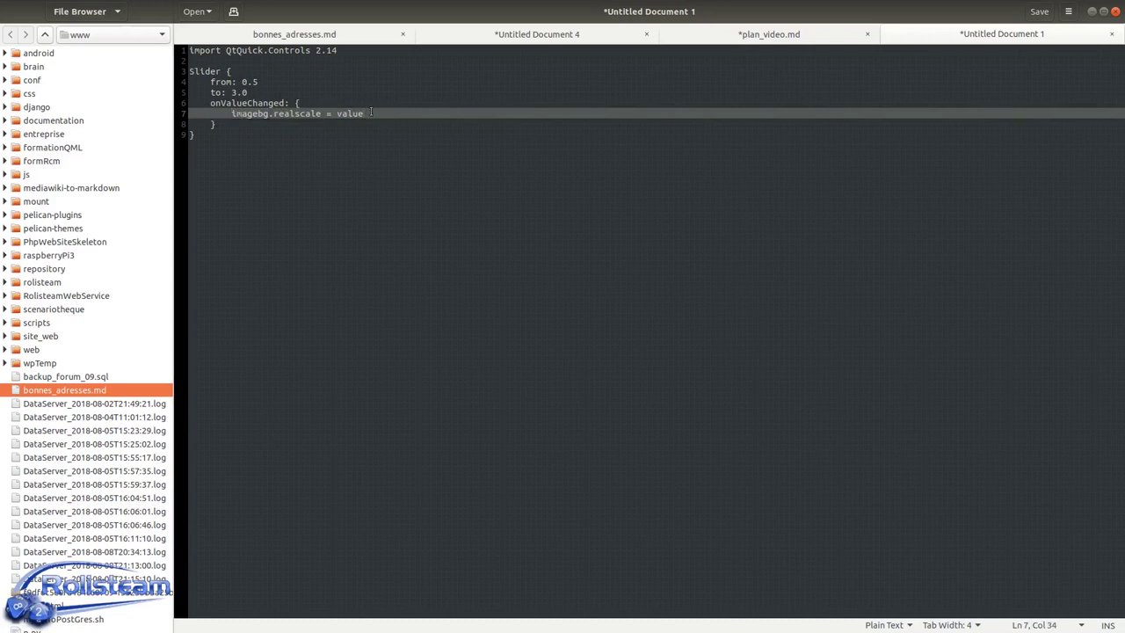
# - Copy the complete Slider block without the import line and switch to RCSE
pyautogui.moveTo(235, 135); pyautogui.dragTo(173, 79)
pyautogui.hotkey('ctrl', 'c')
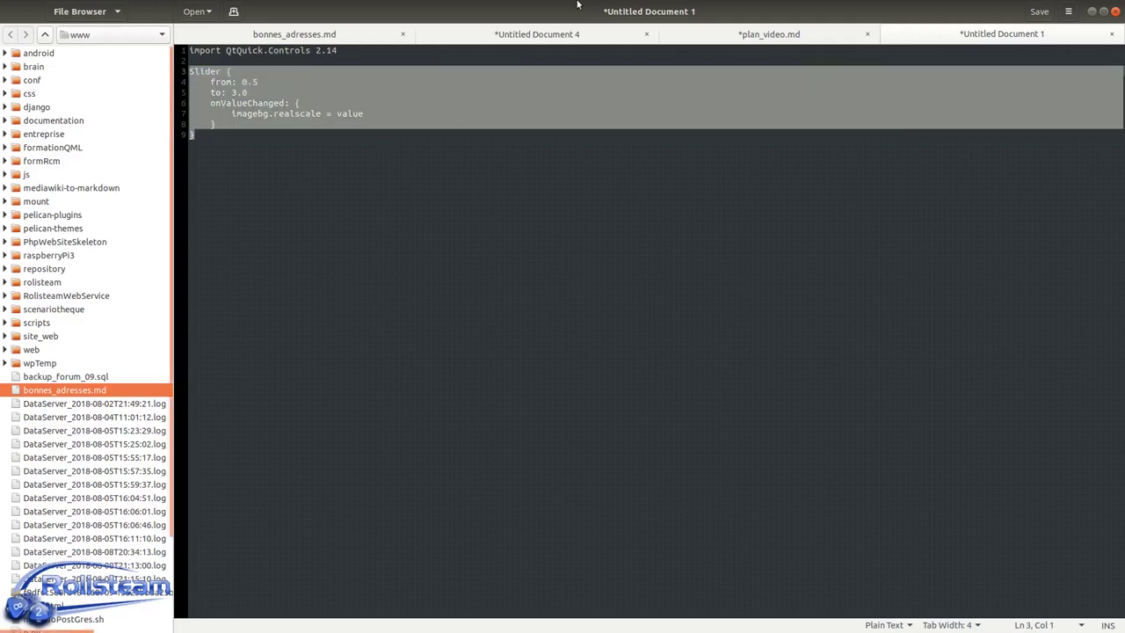
pyautogui.press('super+h')
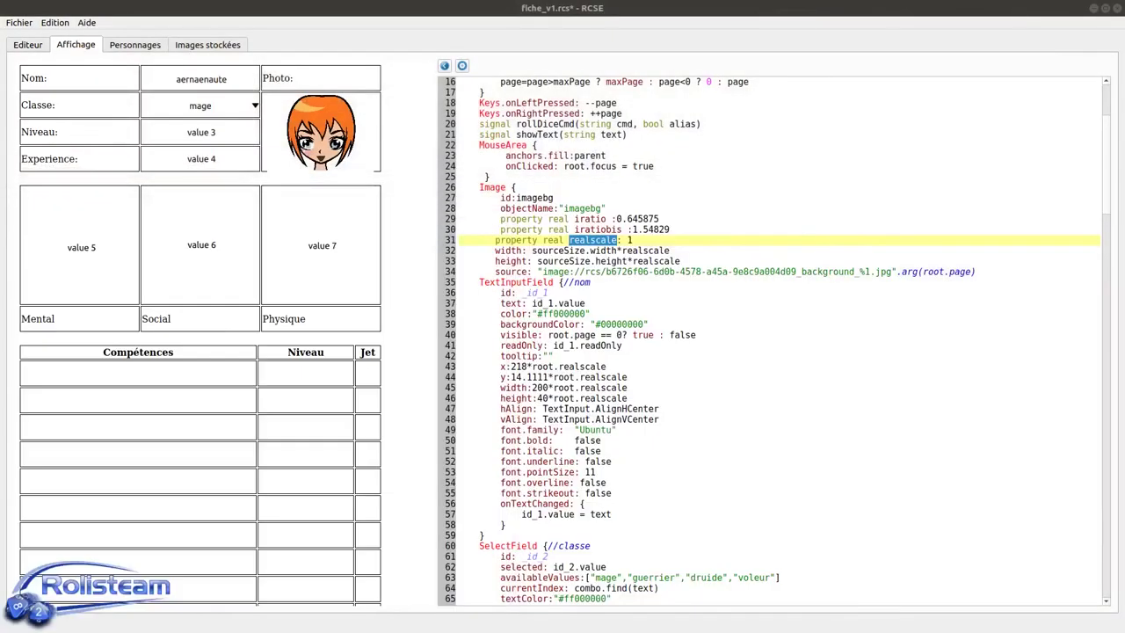
# - Paste the Slider block into the sheet properties' Additionnal Bottom Code and regenerate the sheet code, overwriting the current code
pyautogui.click(54, 23)
pyautogui.click(93, 111)
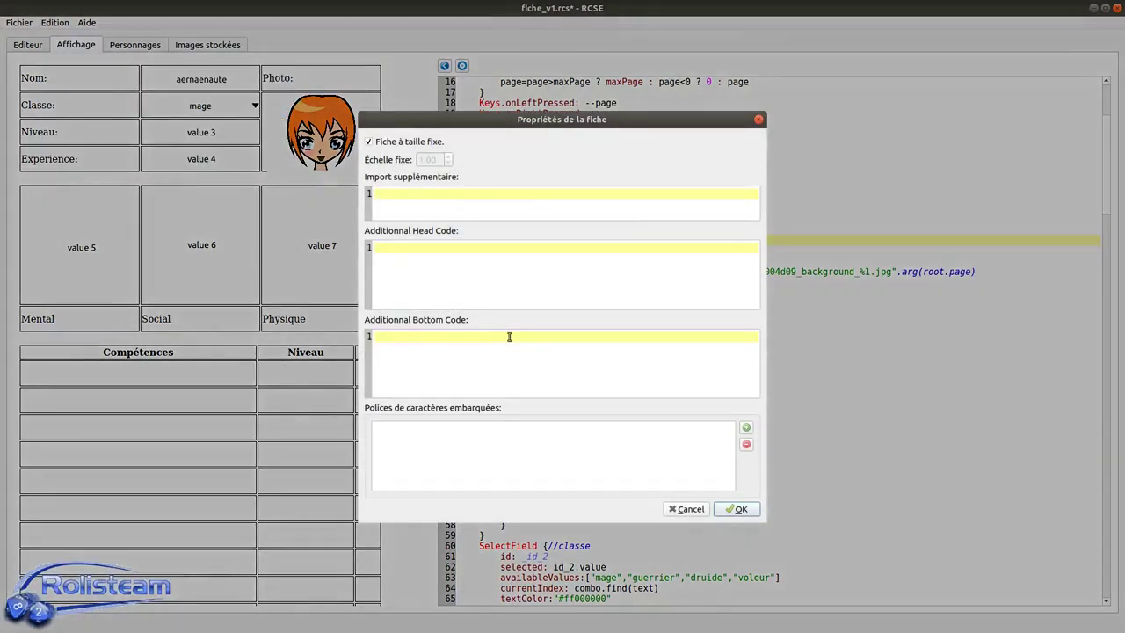
pyautogui.click(475, 342)
pyautogui.hotkey('ctrl', 'v')
pyautogui.scroll(1, 479, 342)
pyautogui.scroll(-1, 479, 342)
pyautogui.scroll(1, 481, 342)
pyautogui.click(739, 508)
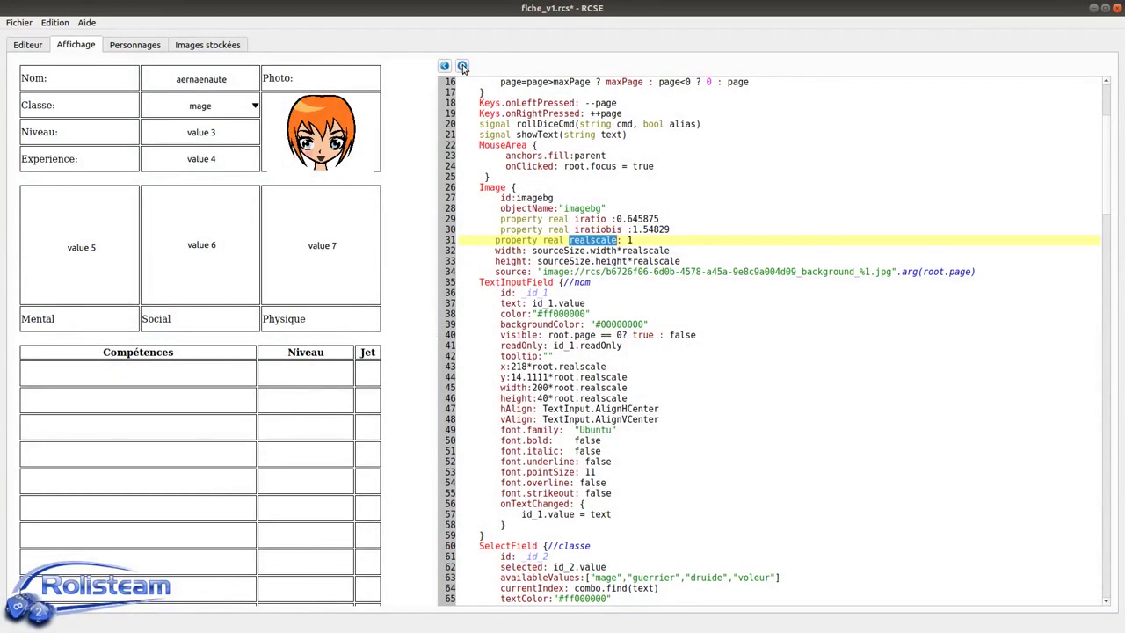
pyautogui.click(462, 67)
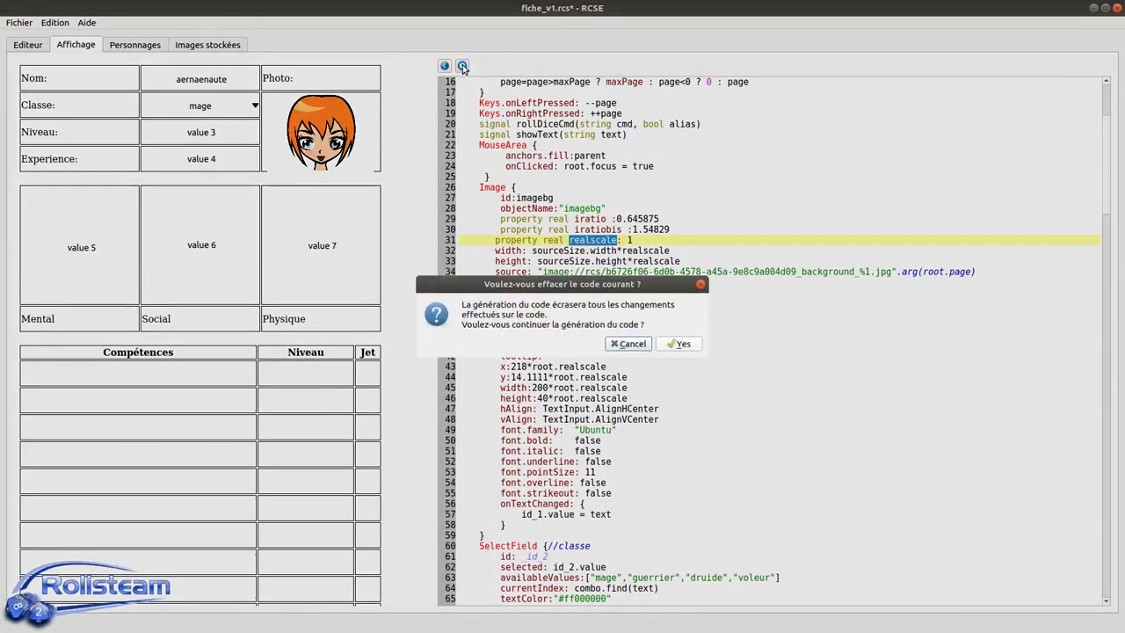
pyautogui.click(677, 344)
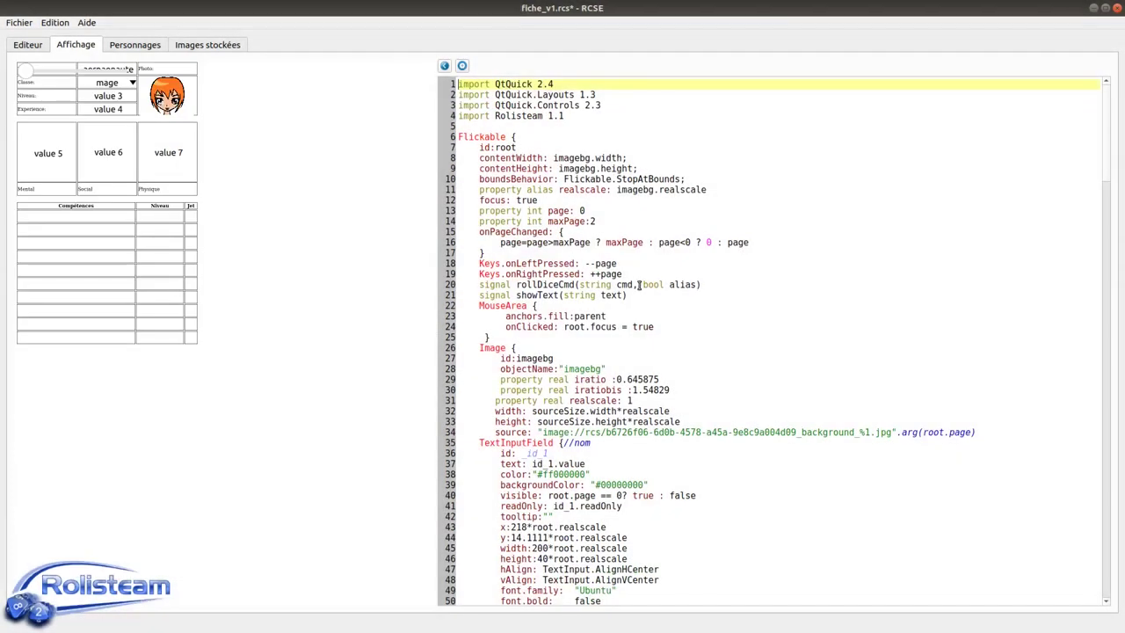
# - Test the new slider in the sheet preview by enlarging and reducing the sheet and looking through it at both scales
pyautogui.moveTo(31, 75); pyautogui.dragTo(148, 71)
pyautogui.scroll(-5, 174, 145)
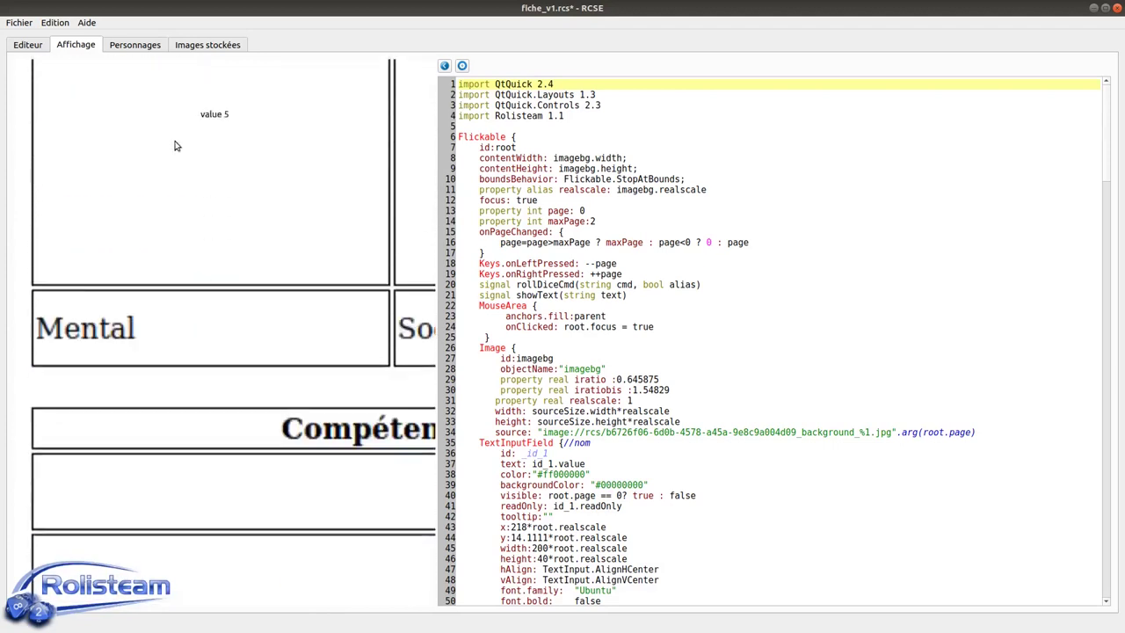
pyautogui.scroll(-3, 176, 201)
pyautogui.scroll(6, 201, 289)
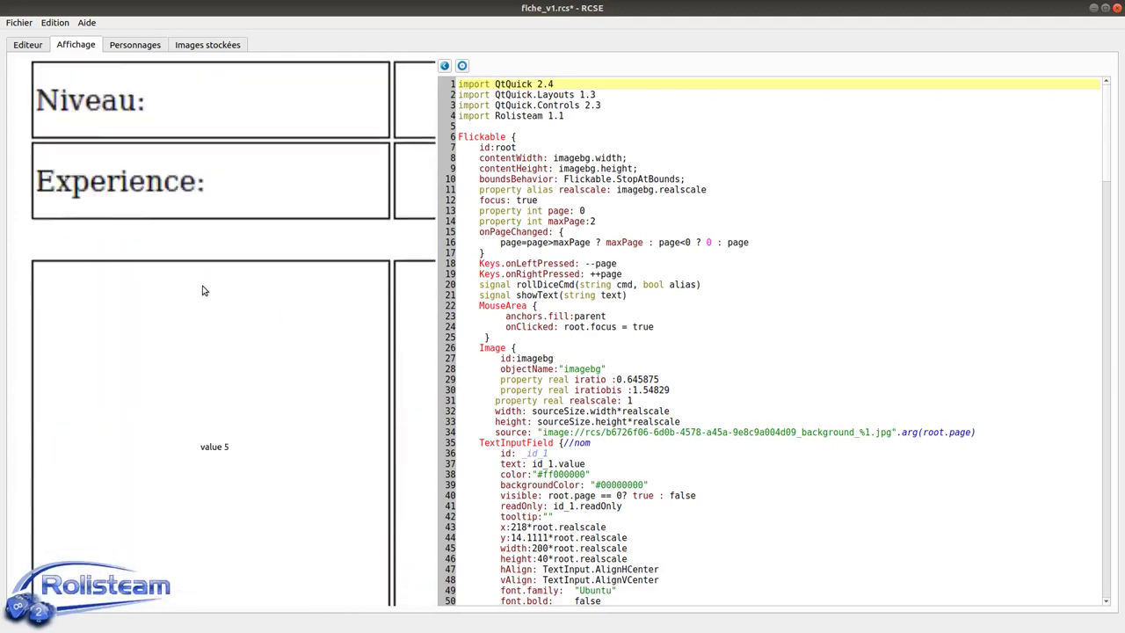
pyautogui.scroll(3, 202, 290)
pyautogui.moveTo(114, 72); pyautogui.dragTo(50, 79)
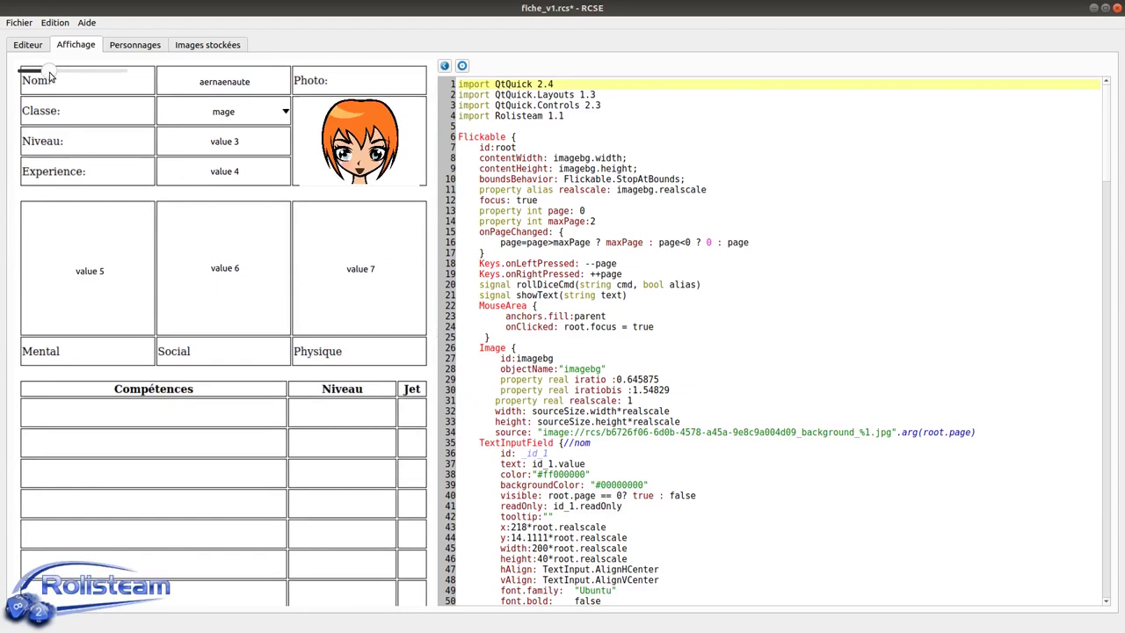
pyautogui.scroll(-3, 281, 230)
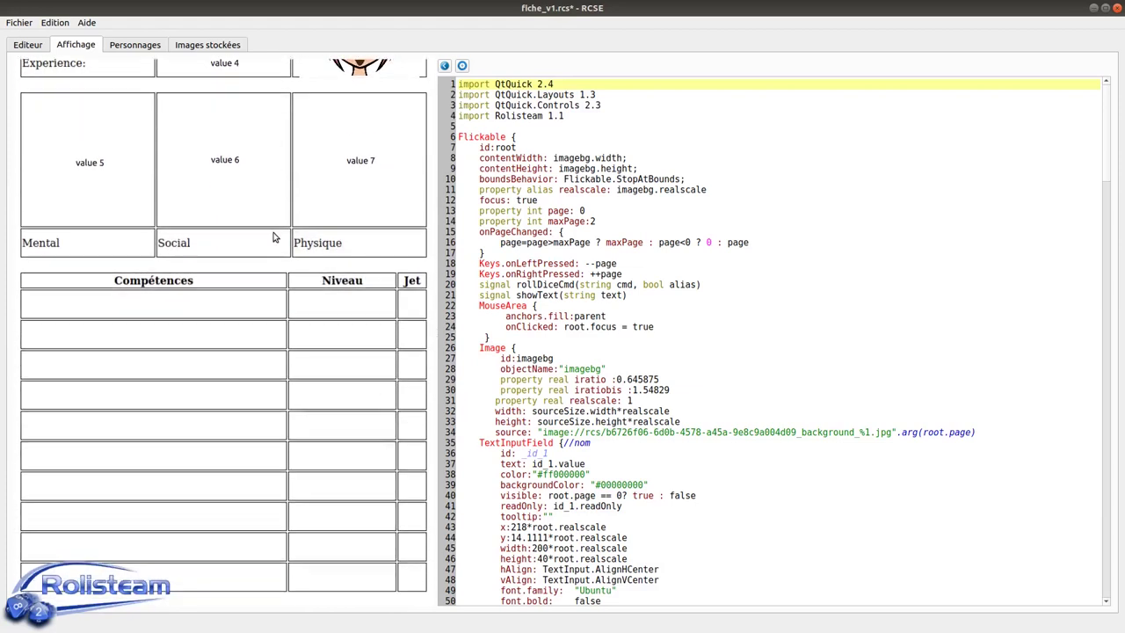
pyautogui.scroll(3, 237, 312)
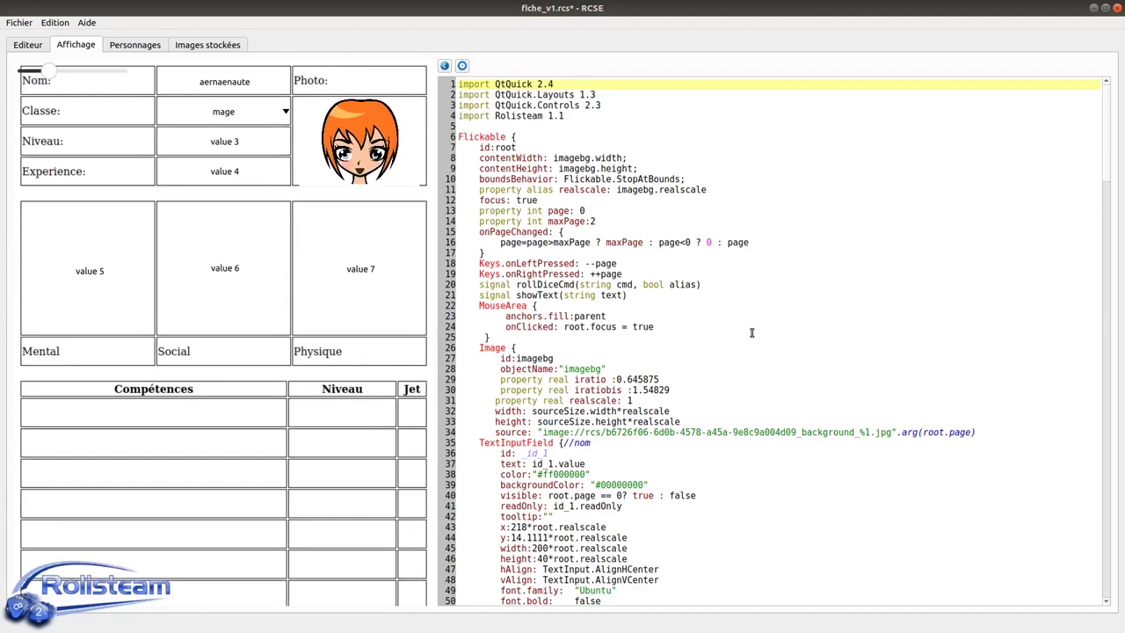
pyautogui.click(616, 105)
pyautogui.moveTo(616, 104); pyautogui.dragTo(457, 106)
pyautogui.click(634, 109)
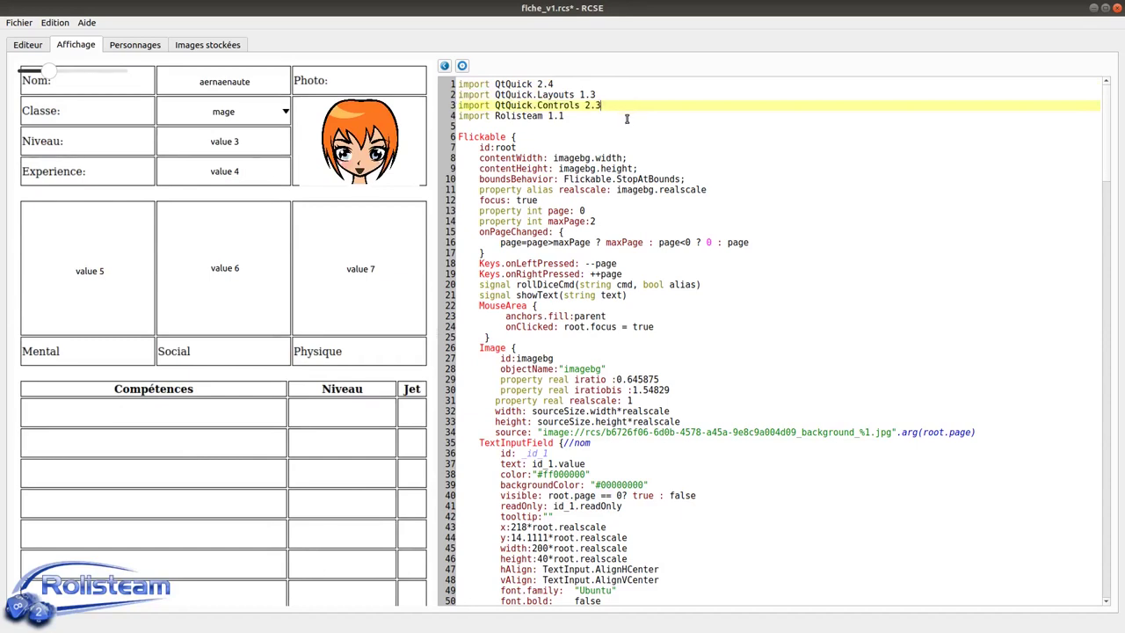
pyautogui.moveTo(606, 102); pyautogui.dragTo(456, 104)
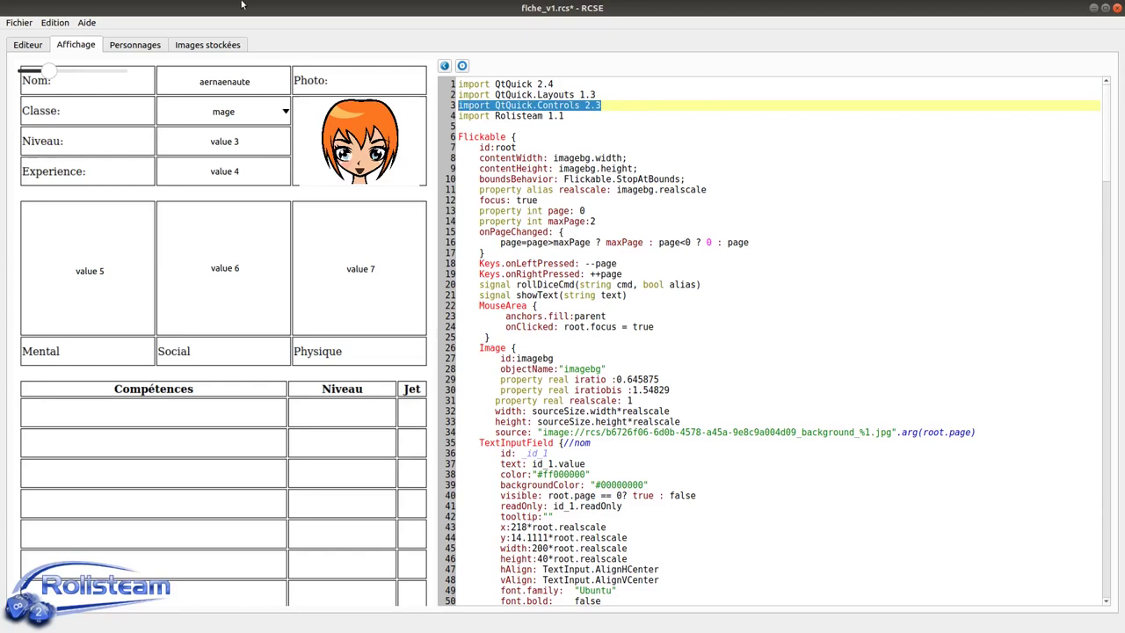
# - Show the error log and widen it to about half of the window
pyautogui.click(62, 23)
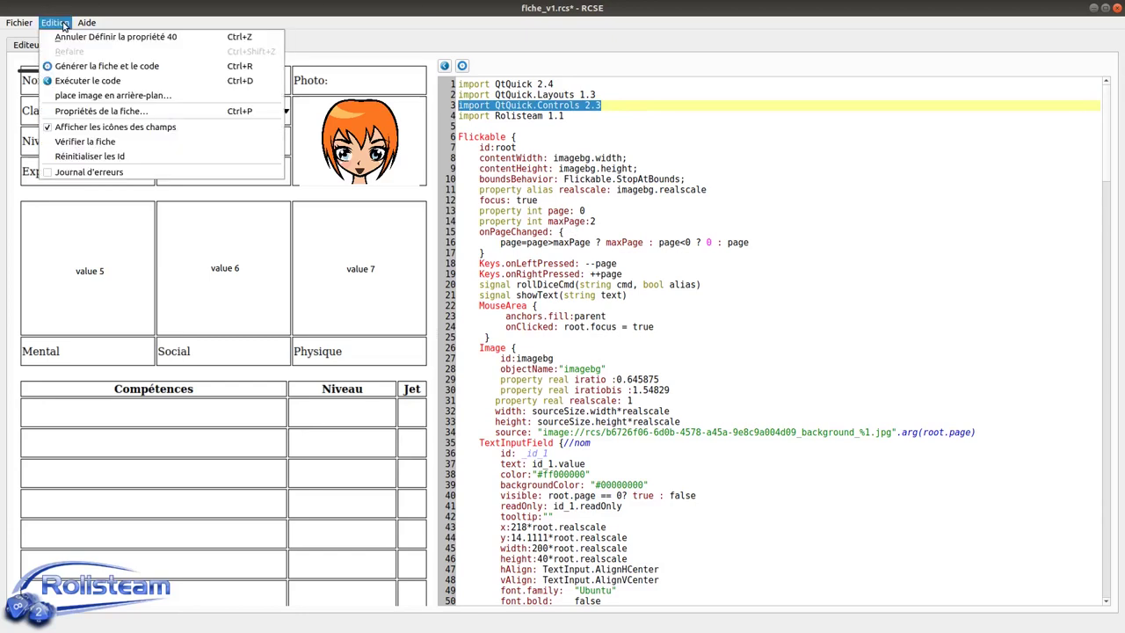
pyautogui.click(86, 173)
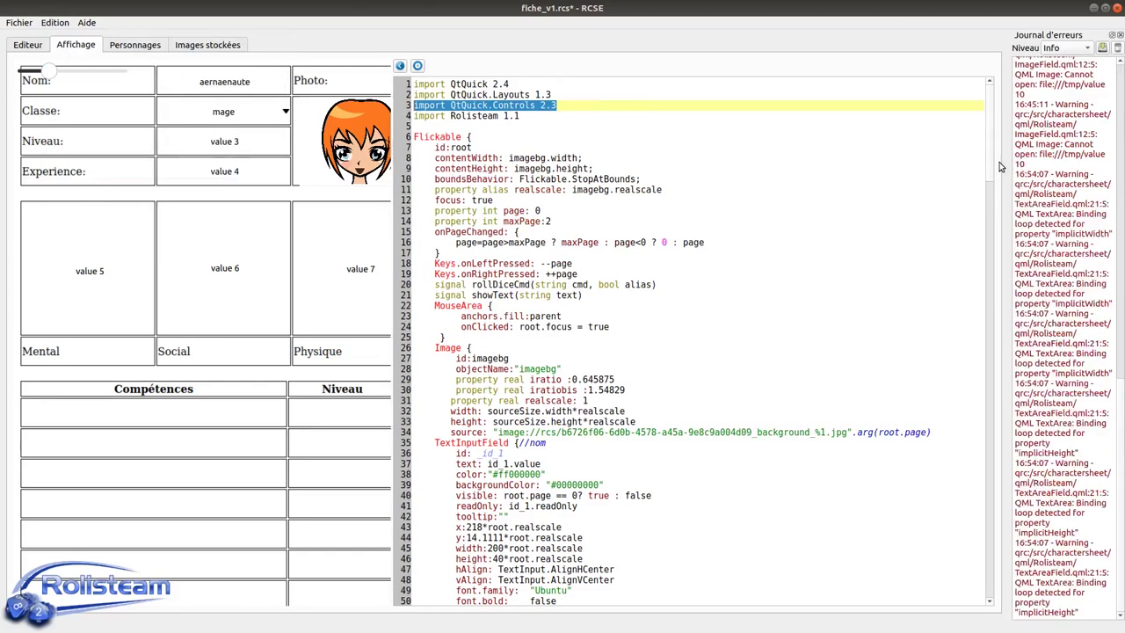
pyautogui.moveTo(1011, 163); pyautogui.dragTo(595, 176)
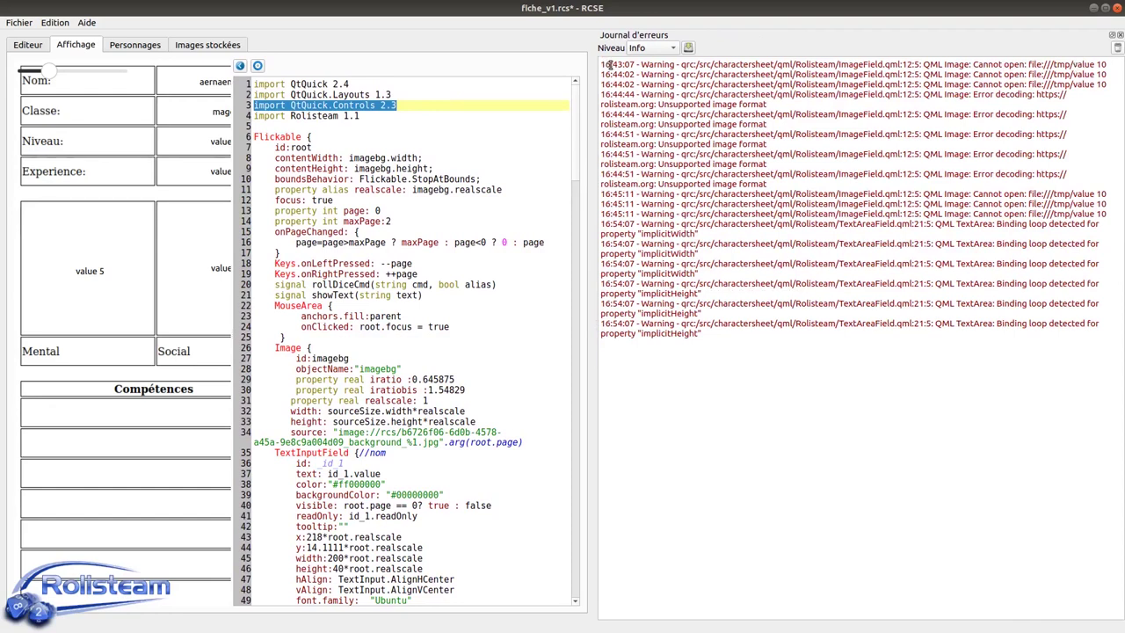
# - Examine the error log's warnings, checking their timestamps, the image path and format errors, and the TextArea binding loop messages
pyautogui.moveTo(603, 65); pyautogui.dragTo(631, 65)
pyautogui.click(974, 114)
pyautogui.moveTo(635, 324); pyautogui.dragTo(603, 329)
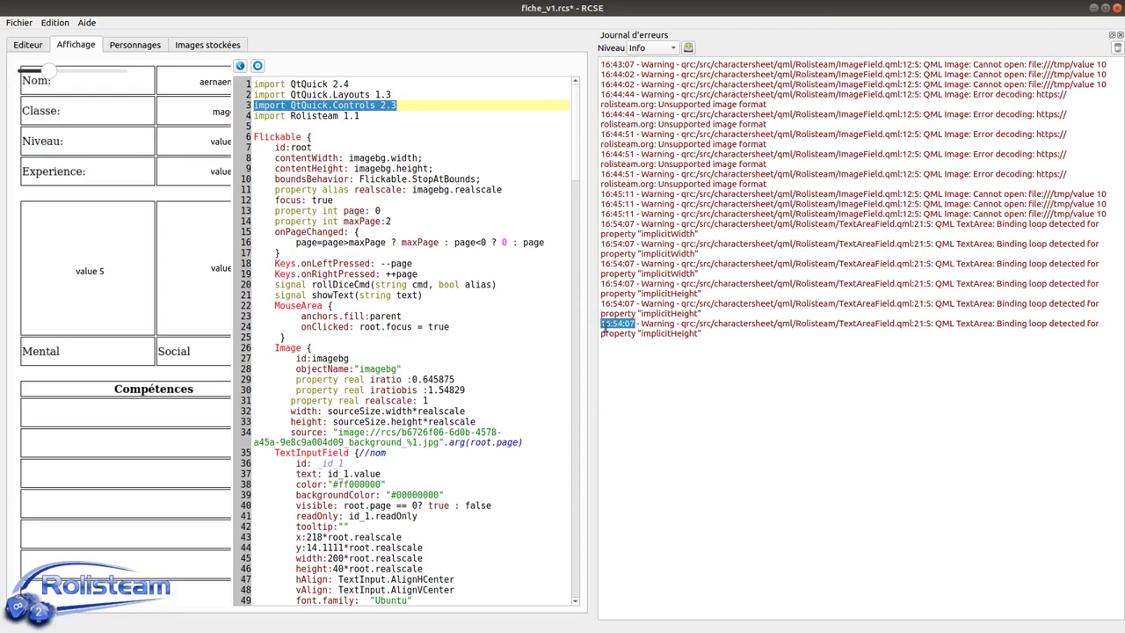
pyautogui.click(819, 309)
pyautogui.moveTo(1109, 84); pyautogui.dragTo(1075, 85)
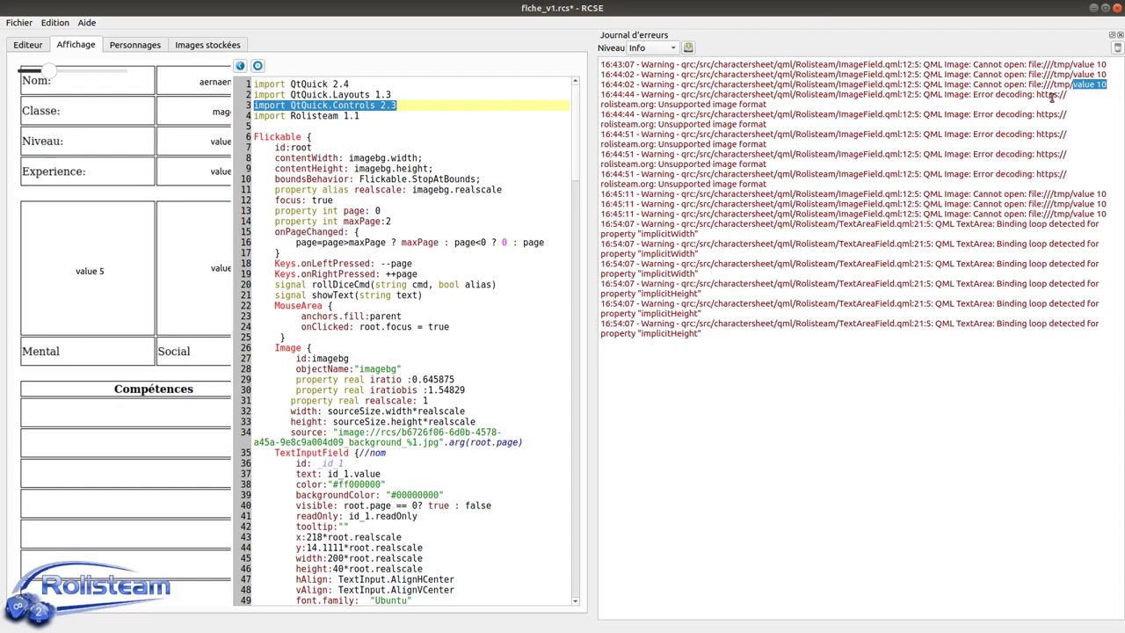
pyautogui.click(1023, 110)
pyautogui.moveTo(1038, 94); pyautogui.dragTo(774, 106)
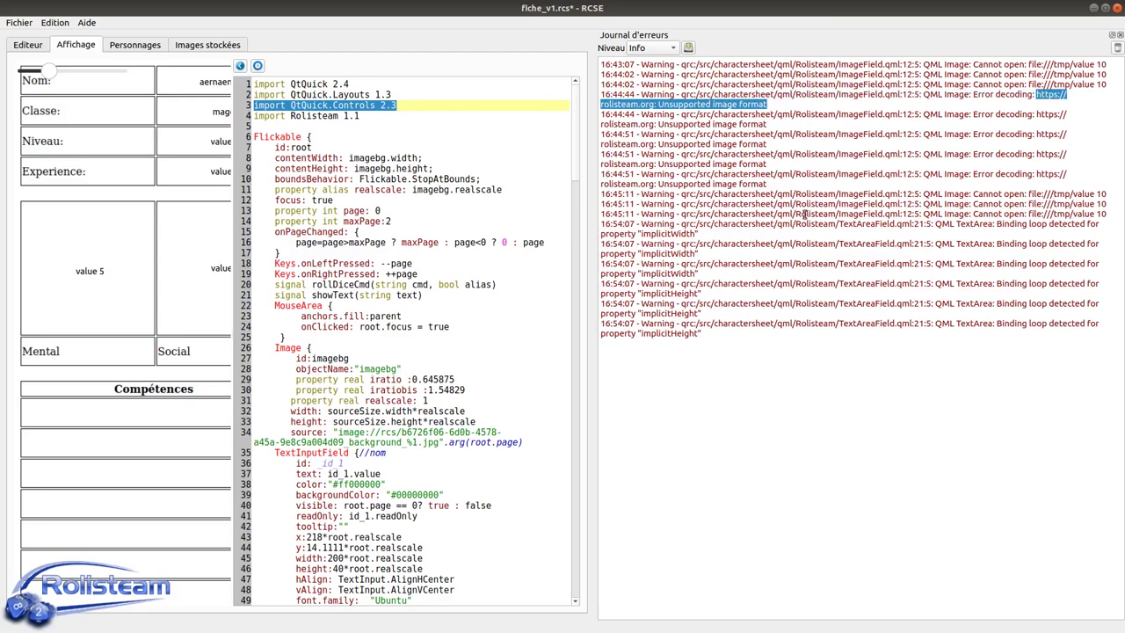
pyautogui.moveTo(800, 108); pyautogui.dragTo(814, 271)
pyautogui.click(797, 326)
pyautogui.click(721, 334)
pyautogui.keyDown('shift'); pyautogui.click(644, 324); pyautogui.keyUp('shift')
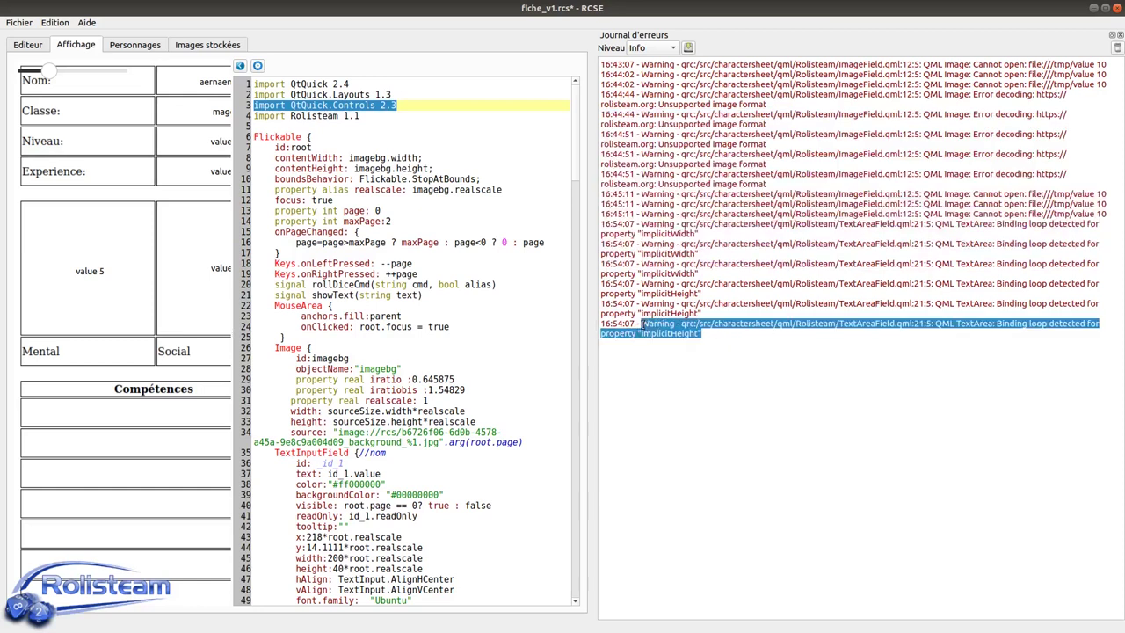
pyautogui.click(759, 203)
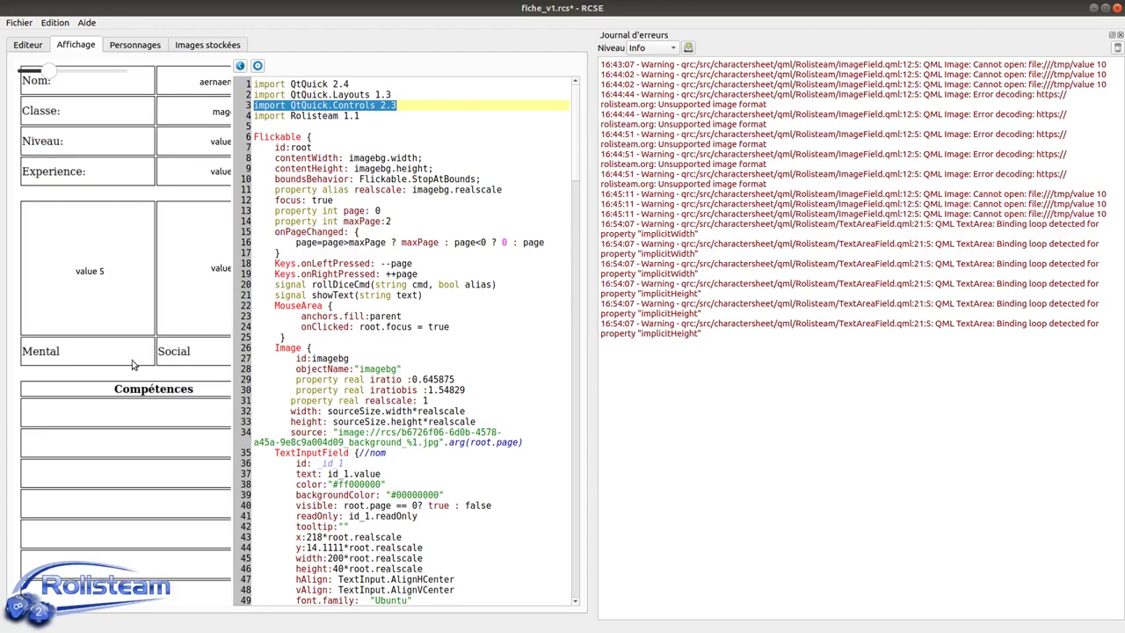
# - Narrow the error log, clear its messages and close it
pyautogui.moveTo(594, 125); pyautogui.dragTo(1052, 127)
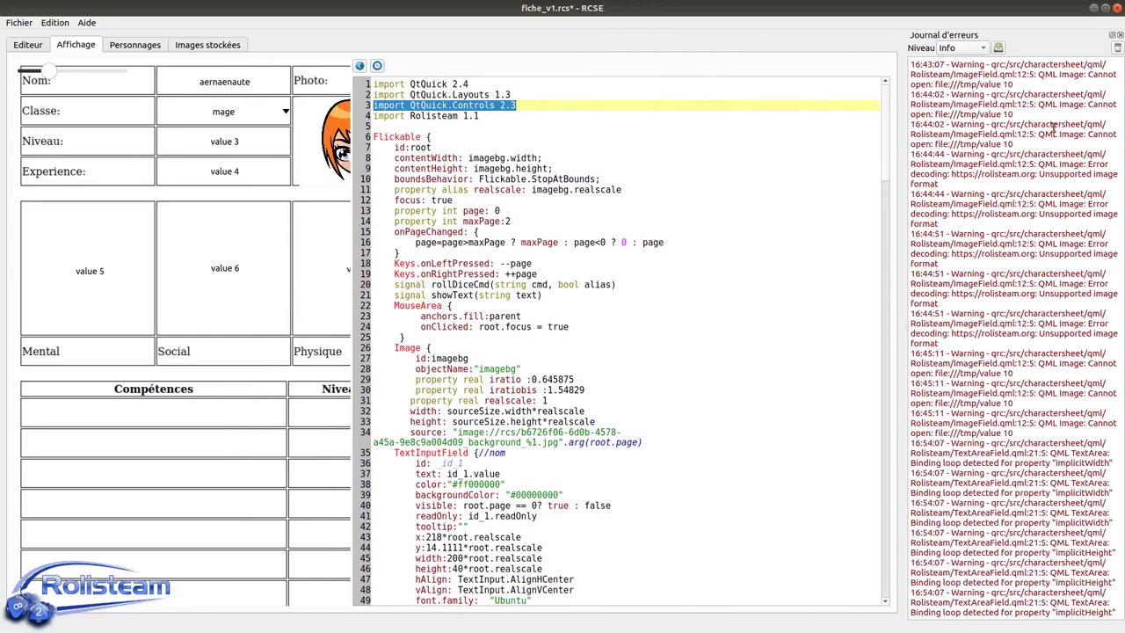
pyautogui.click(1117, 48)
pyautogui.click(1119, 36)
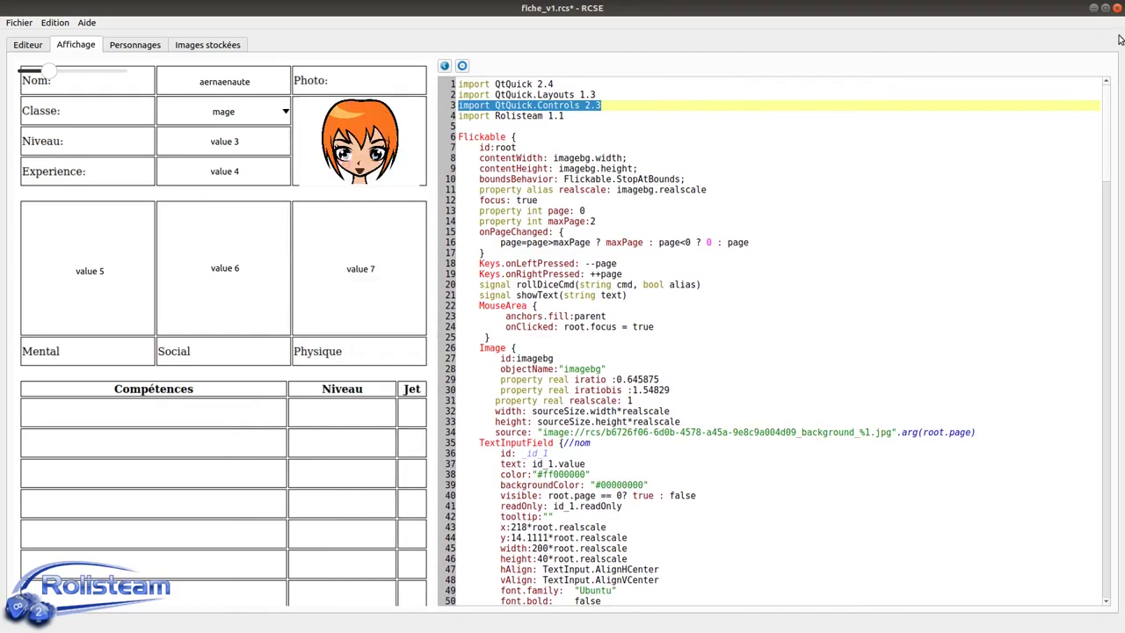
pyautogui.click(682, 266)
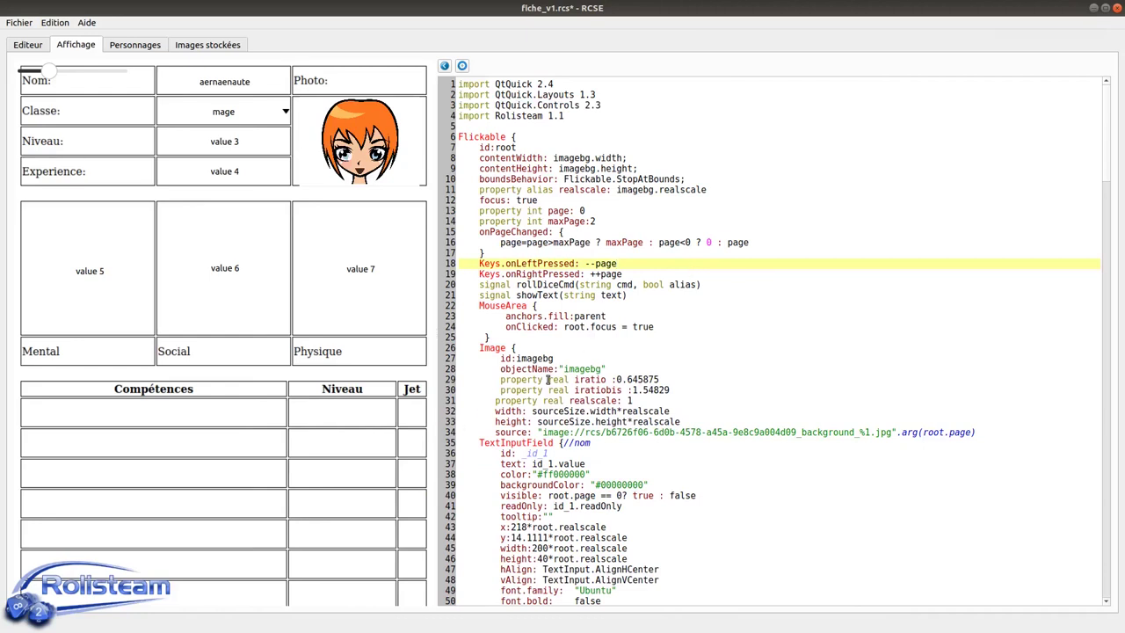
pyautogui.scroll(-3, 580, 302)
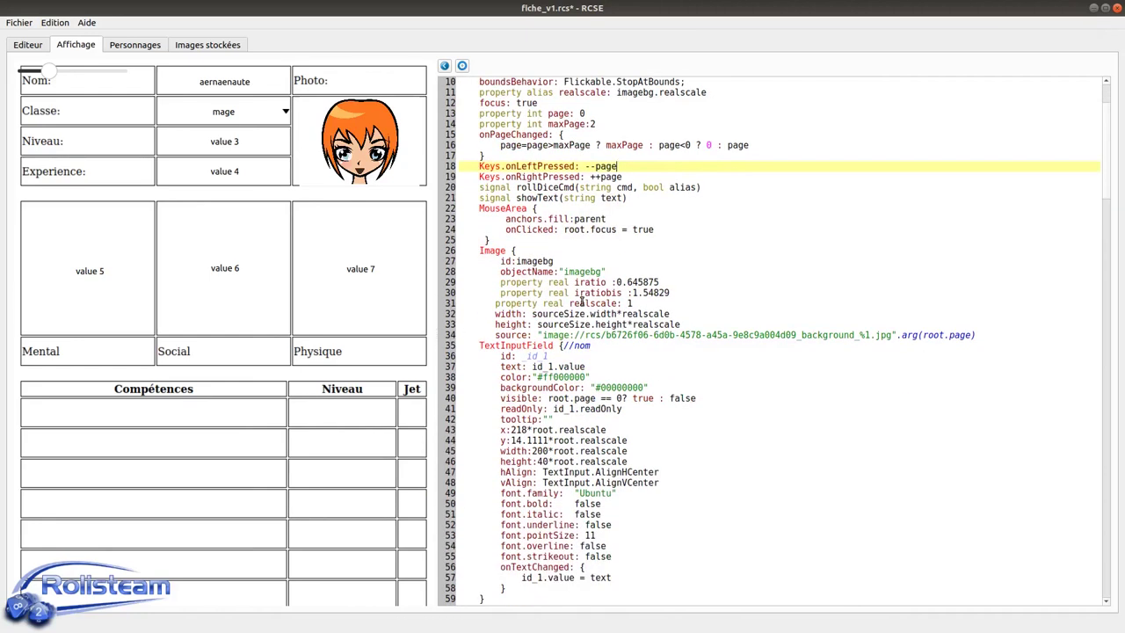
pyautogui.scroll(-4, 581, 302)
pyautogui.scroll(7, 580, 301)
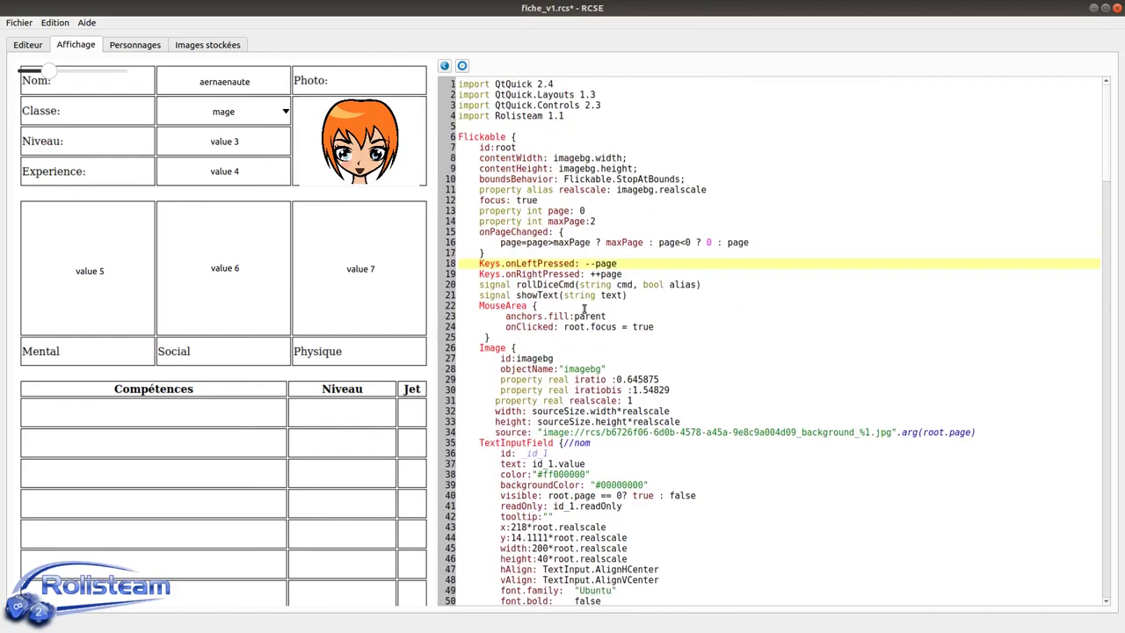
# - Show all columns in the sheet editor's field table
pyautogui.click(21, 44)
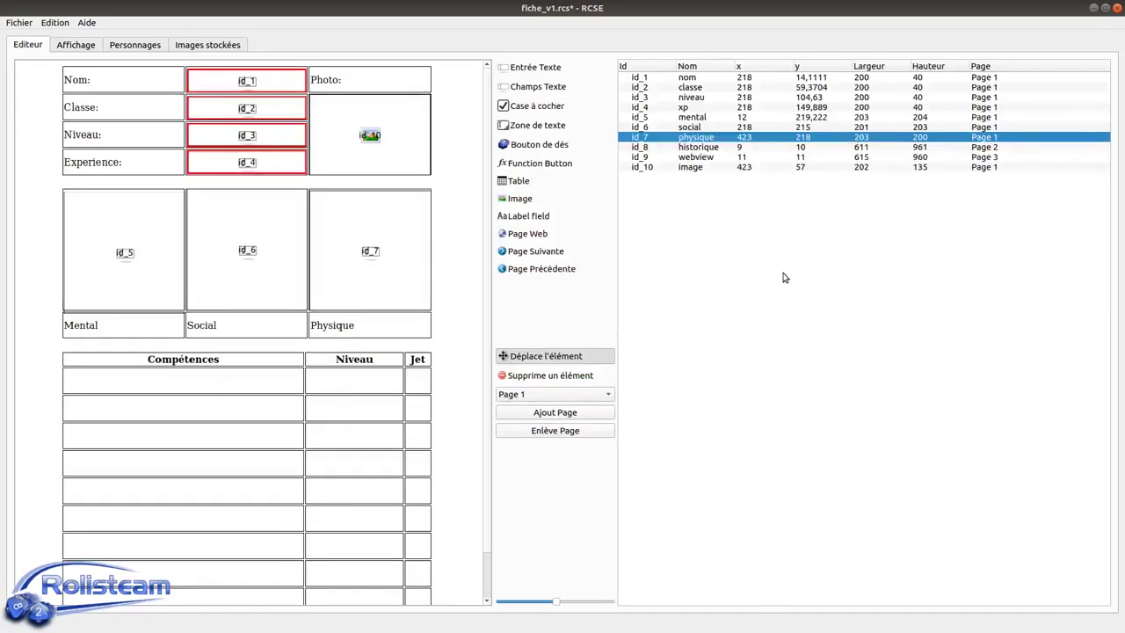
pyautogui.rightClick(756, 239)
pyautogui.moveTo(839, 306)
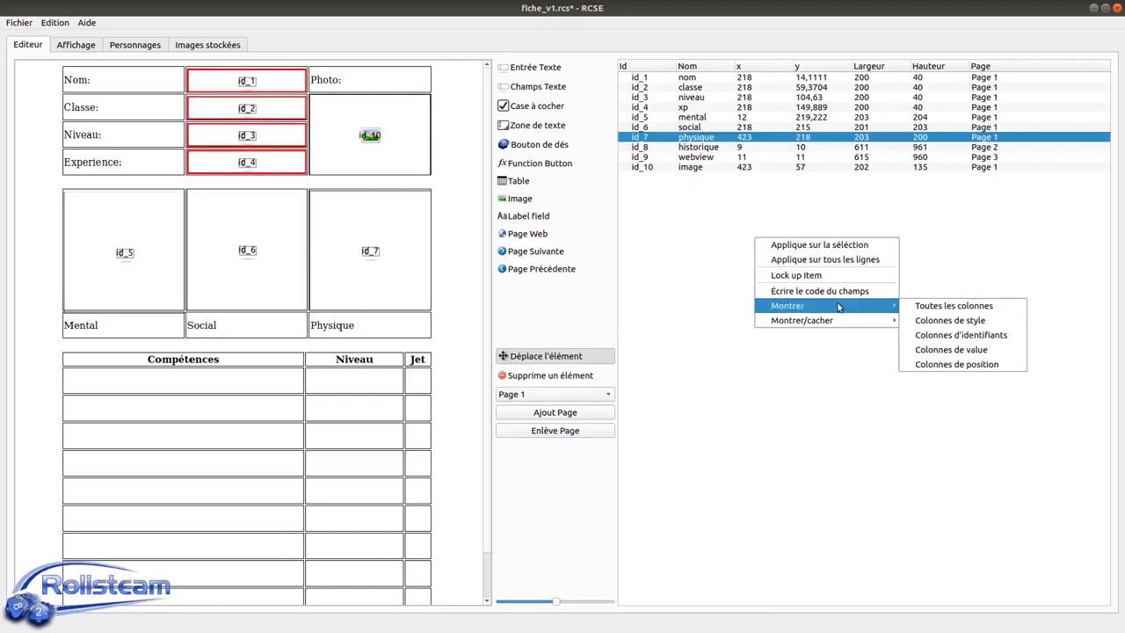
pyautogui.click(964, 313)
# - Review which individual columns of the field table can be shown or hidden, leaving the selection as it is
pyautogui.rightClick(781, 232)
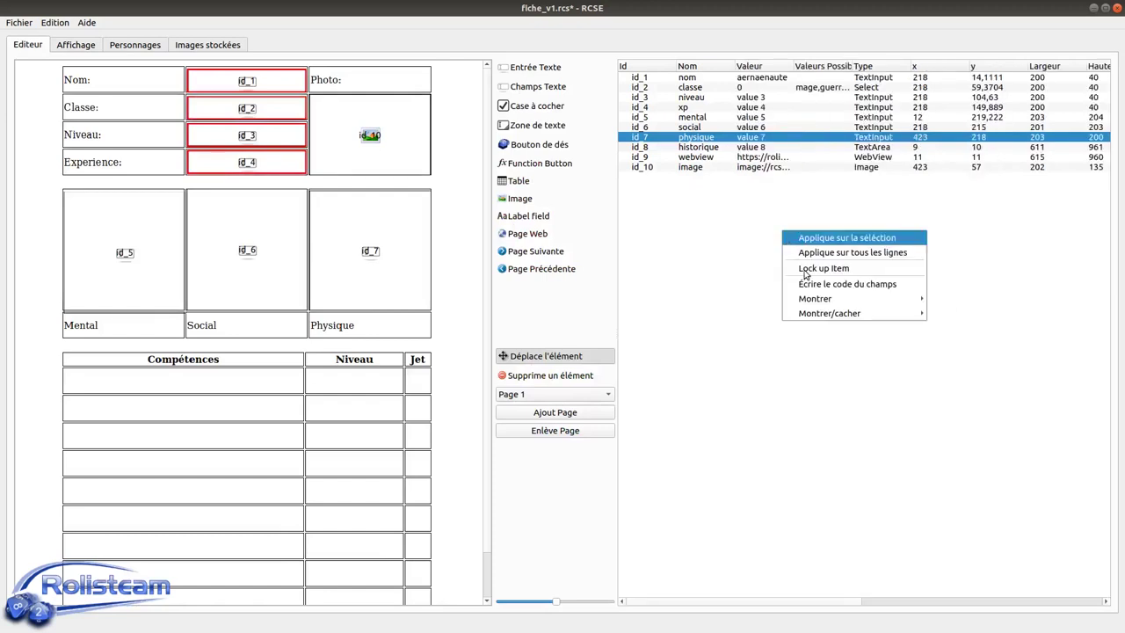
pyautogui.moveTo(833, 314)
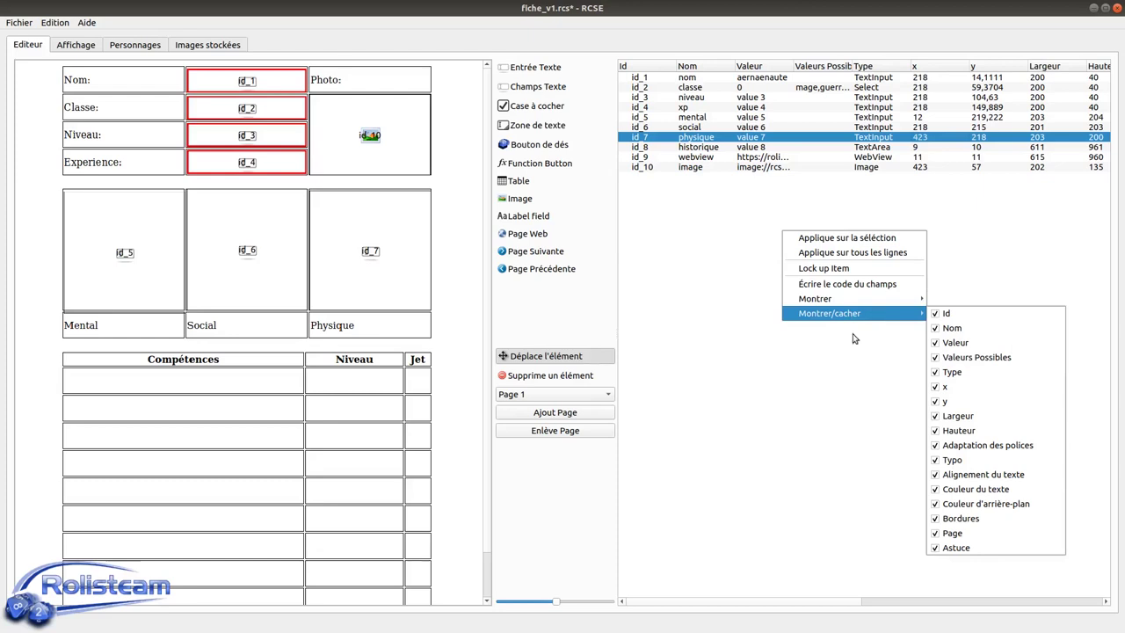
pyautogui.press('Escape')
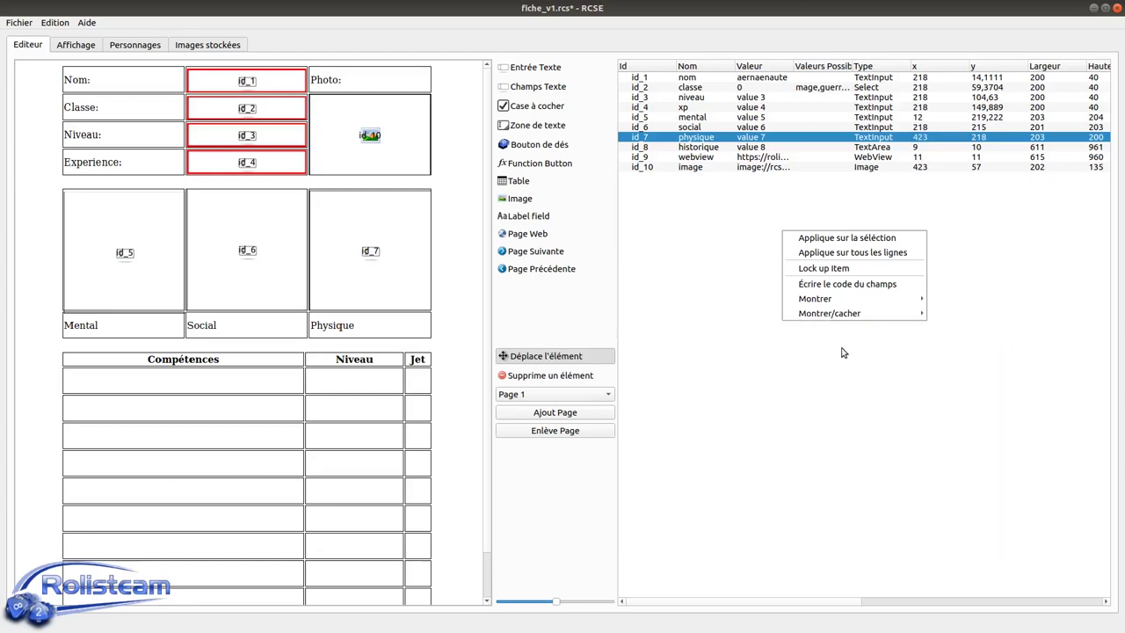
pyautogui.press('Escape')
pyautogui.click(761, 378)
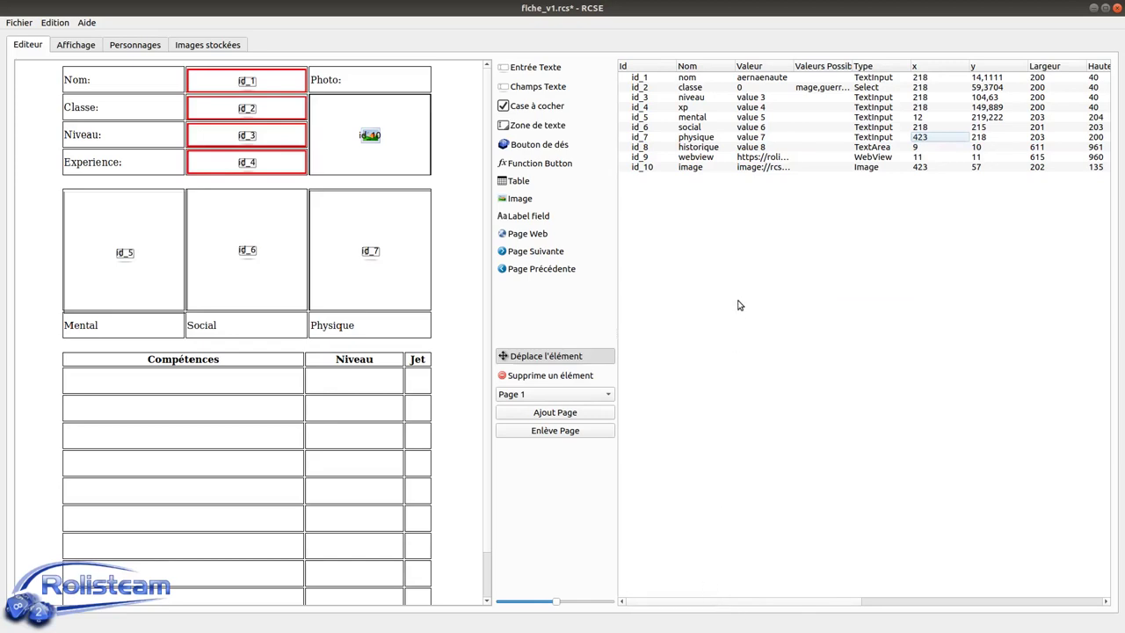
# - Examine the nom field's item code in an enlarged window, close it, and compare with the sheet preview
pyautogui.rightClick(703, 79)
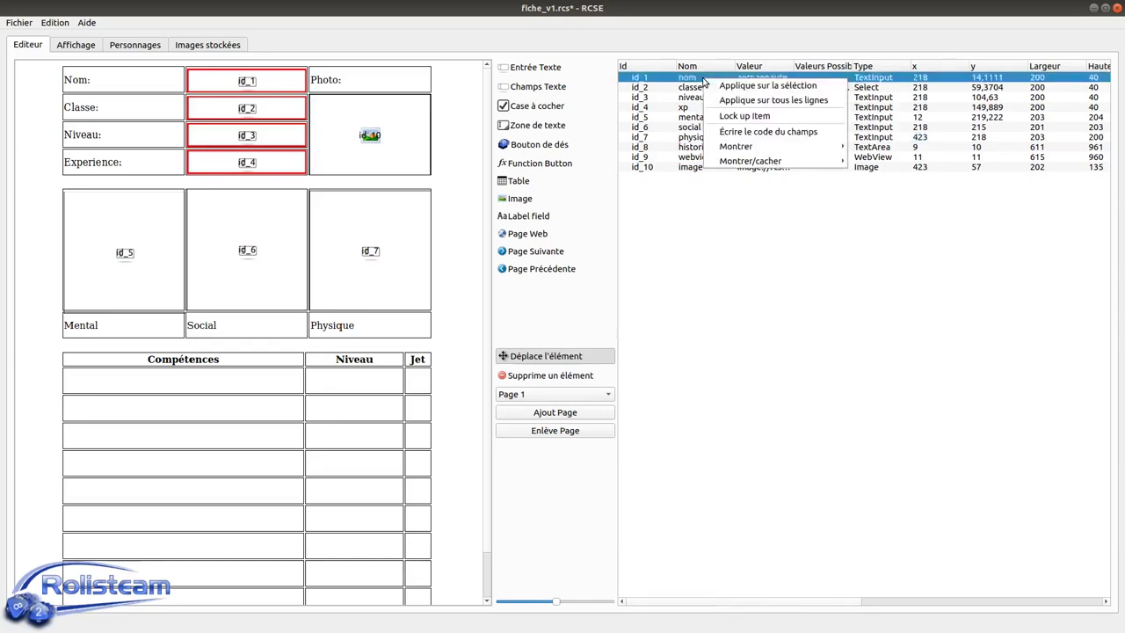
pyautogui.click(762, 132)
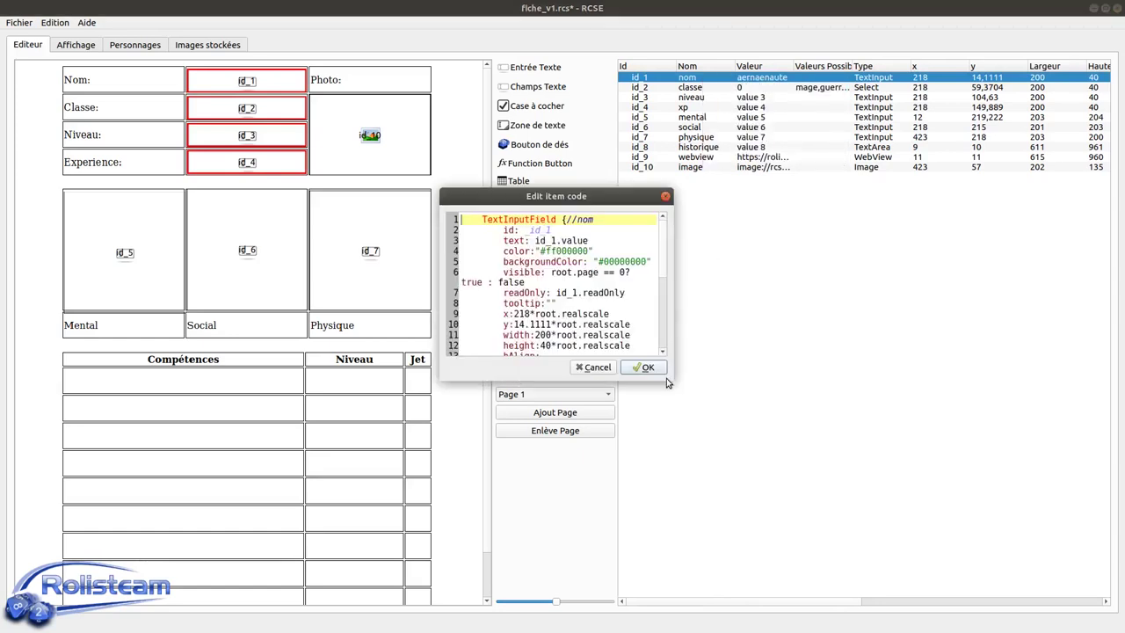
pyautogui.moveTo(668, 376); pyautogui.dragTo(779, 516)
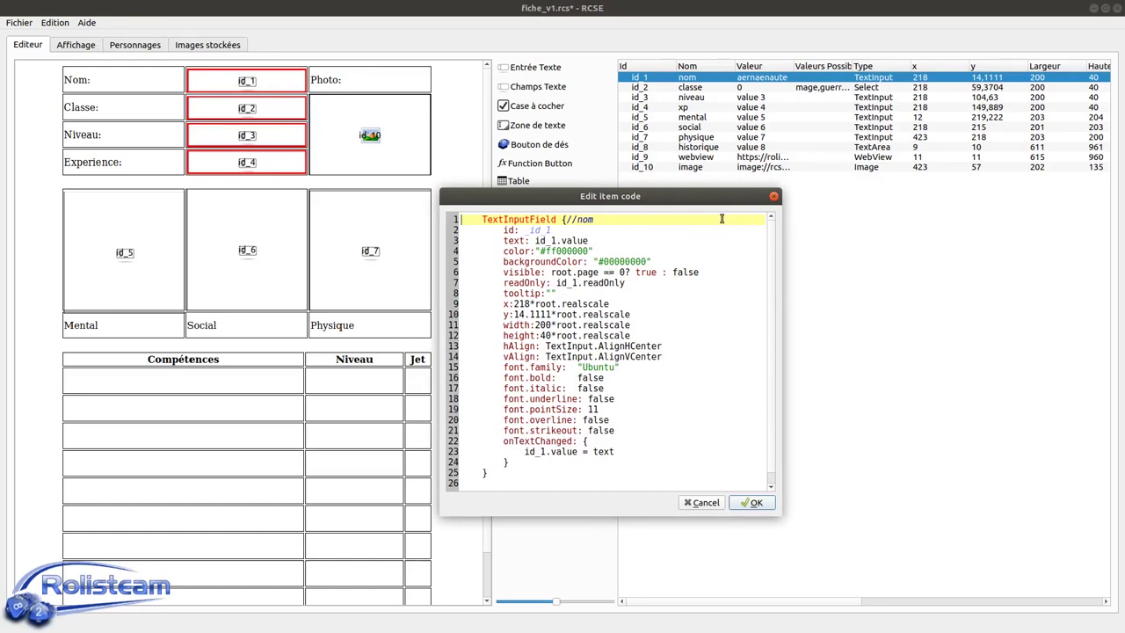
pyautogui.click(773, 197)
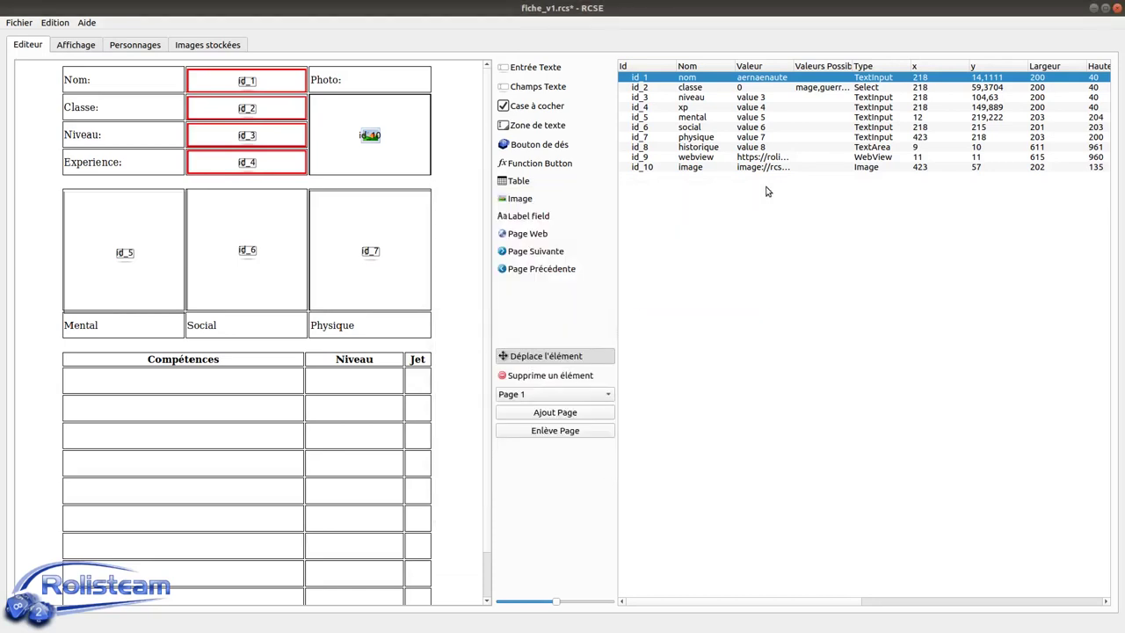
pyautogui.click(85, 46)
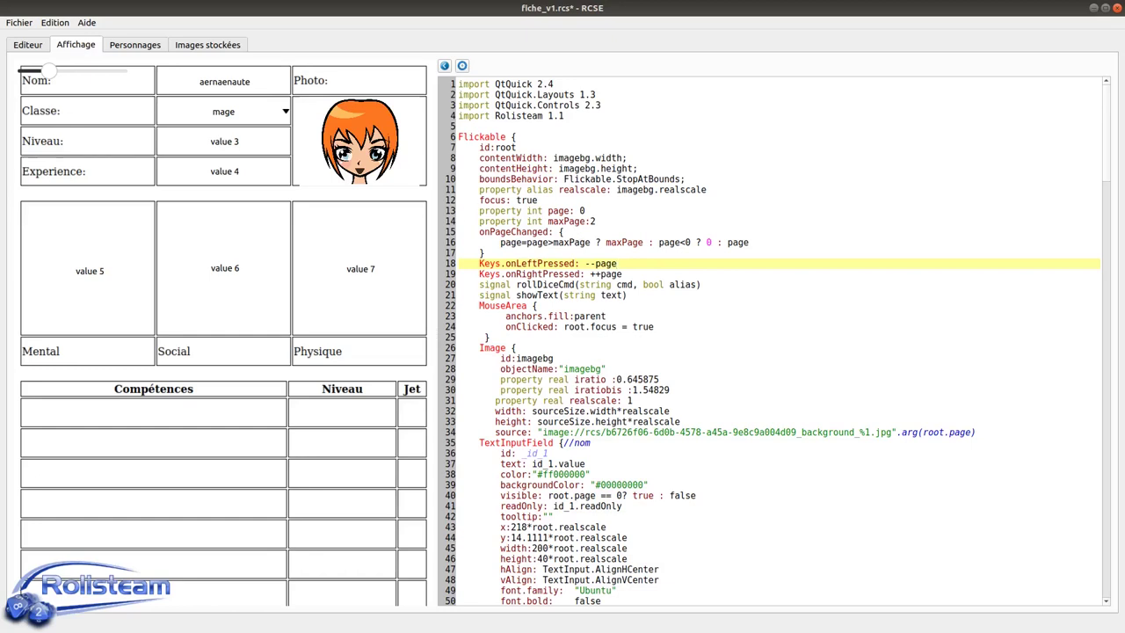
pyautogui.click(29, 45)
# - Set the nom field's backgroundColor to "#aaff0000" in its own item code and accept the edit
pyautogui.click(655, 137)
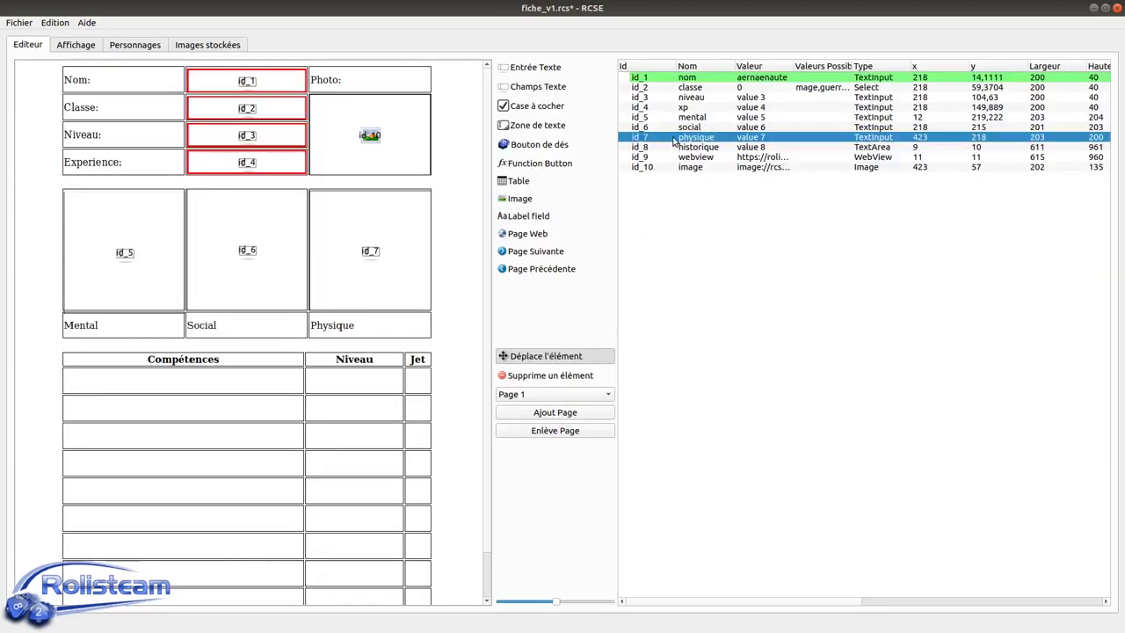
pyautogui.click(701, 79)
pyautogui.rightClick(701, 82)
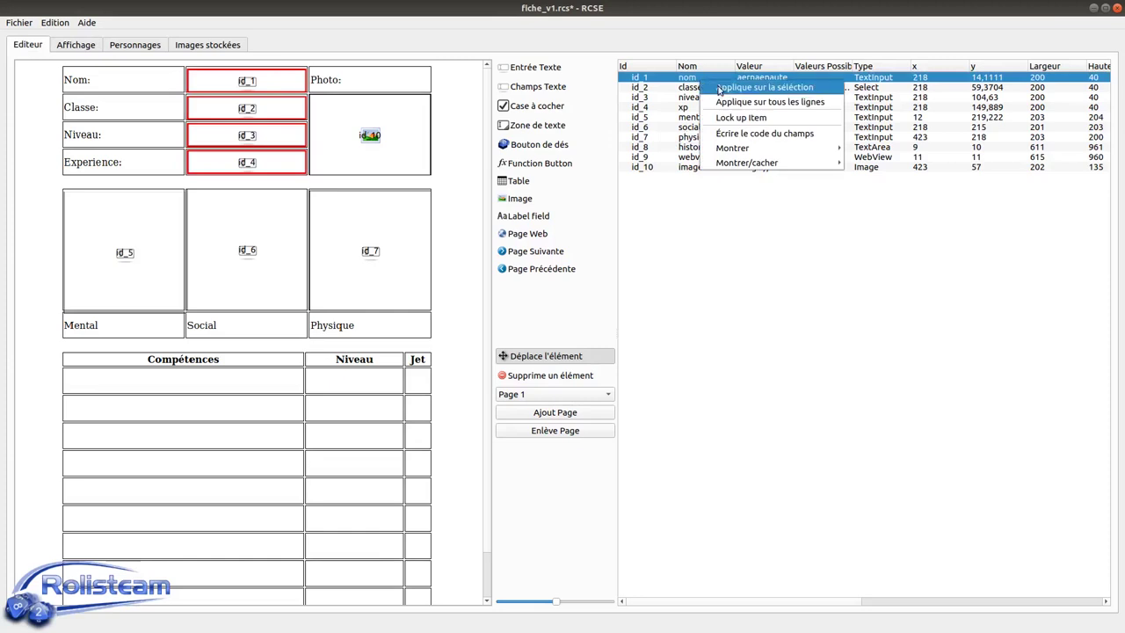
pyautogui.click(751, 133)
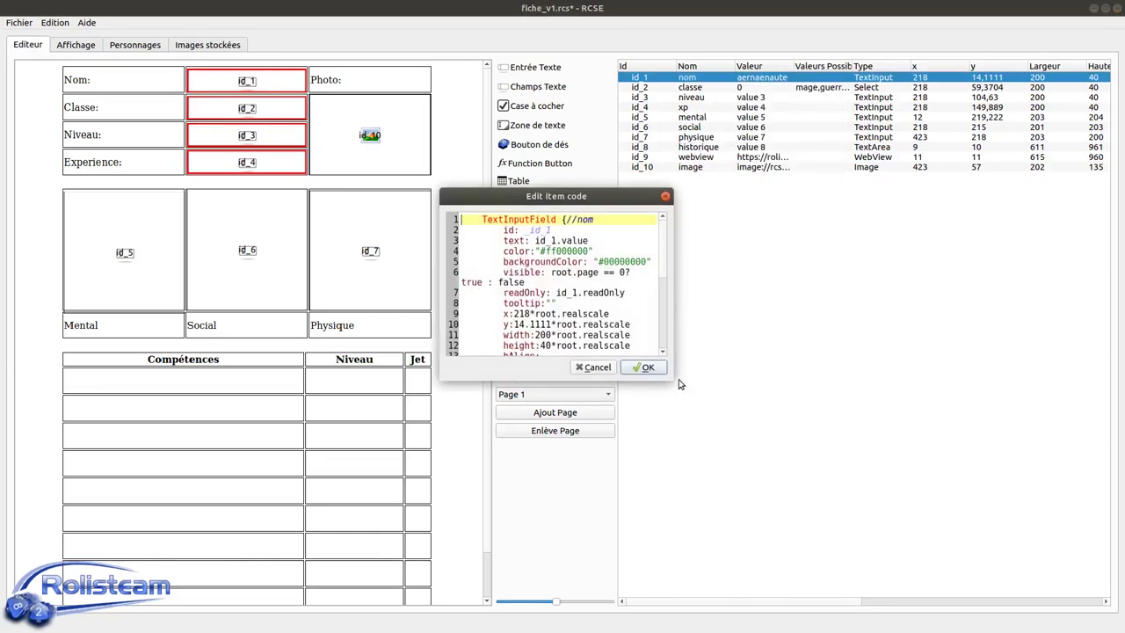
pyautogui.moveTo(671, 374); pyautogui.dragTo(879, 526)
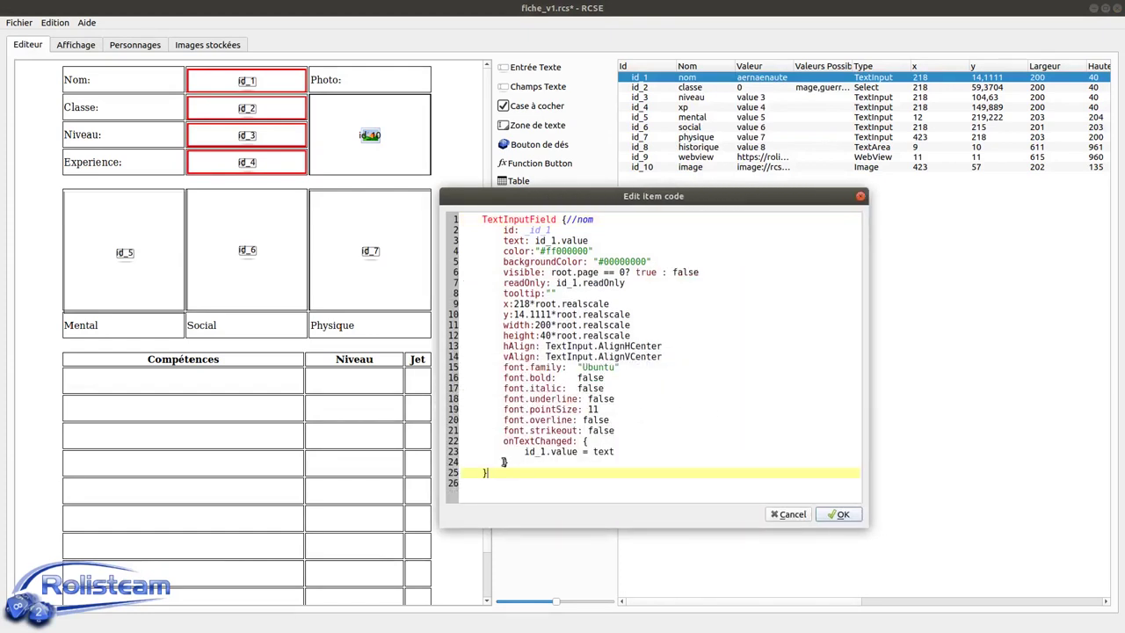
pyautogui.keyDown('shift'); pyautogui.click(461, 219); pyautogui.keyUp('shift')
pyautogui.click(594, 230)
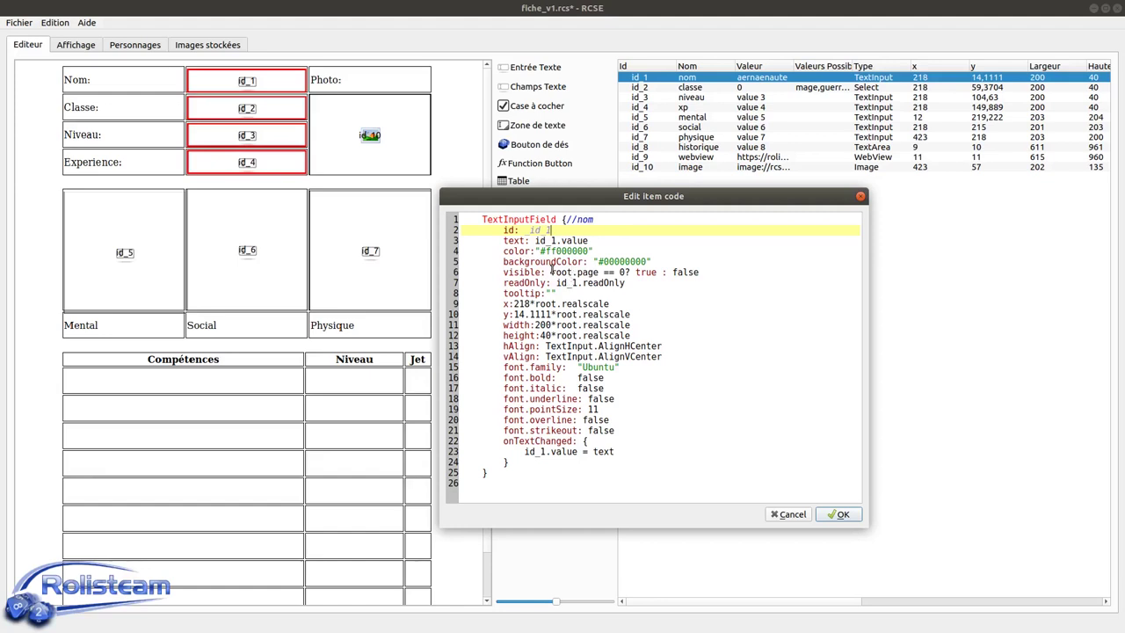
pyautogui.click(611, 261)
pyautogui.moveTo(614, 261); pyautogui.dragTo(603, 261)
pyautogui.write('ff')
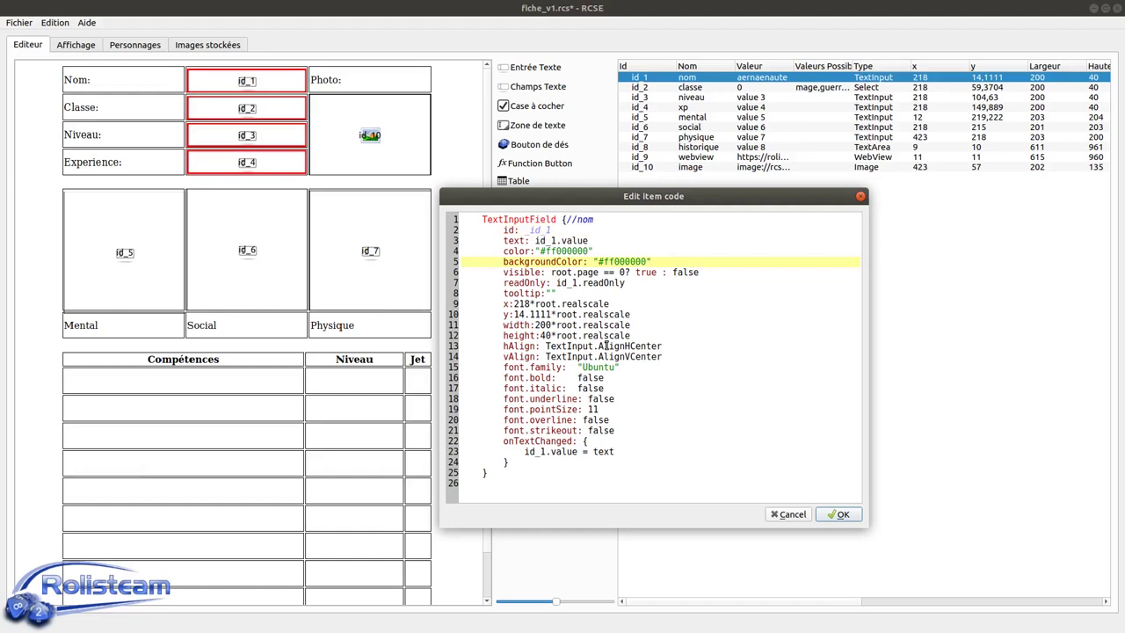
pyautogui.press('Delete')
pyautogui.press('Delete')
pyautogui.write('aa')
pyautogui.press('BackSpace')
pyautogui.press('BackSpace')
pyautogui.press('BackSpace')
pyautogui.press('BackSpace')
pyautogui.write('aaff')
pyautogui.click(840, 518)
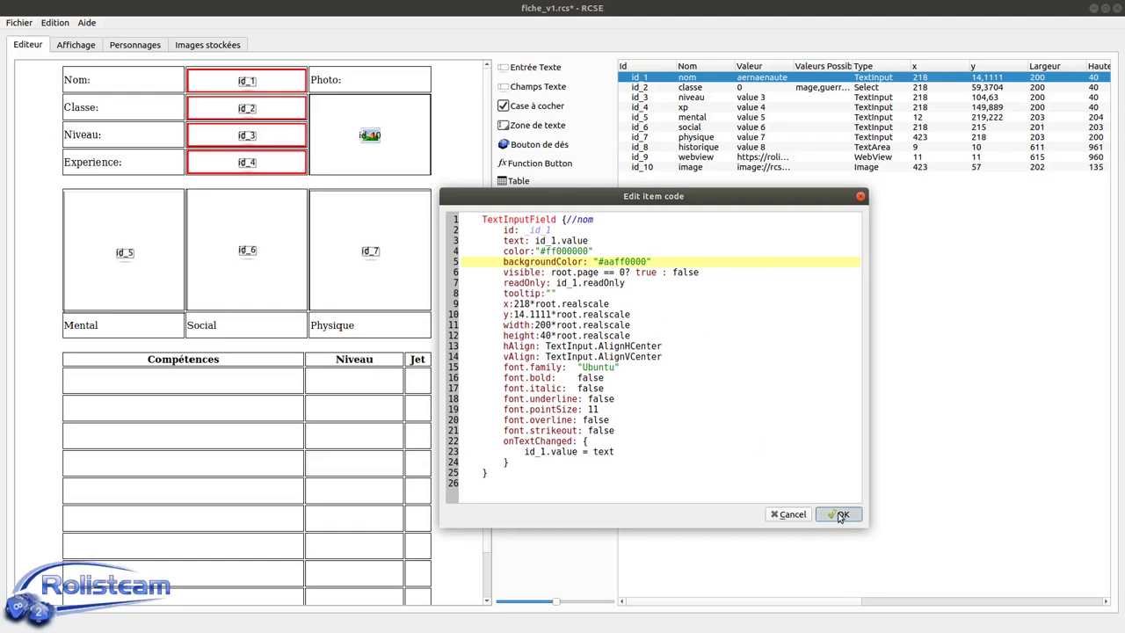
# - Regenerate the sheet's QML code and enlarge the preview to check the nom field's background
pyautogui.click(778, 108)
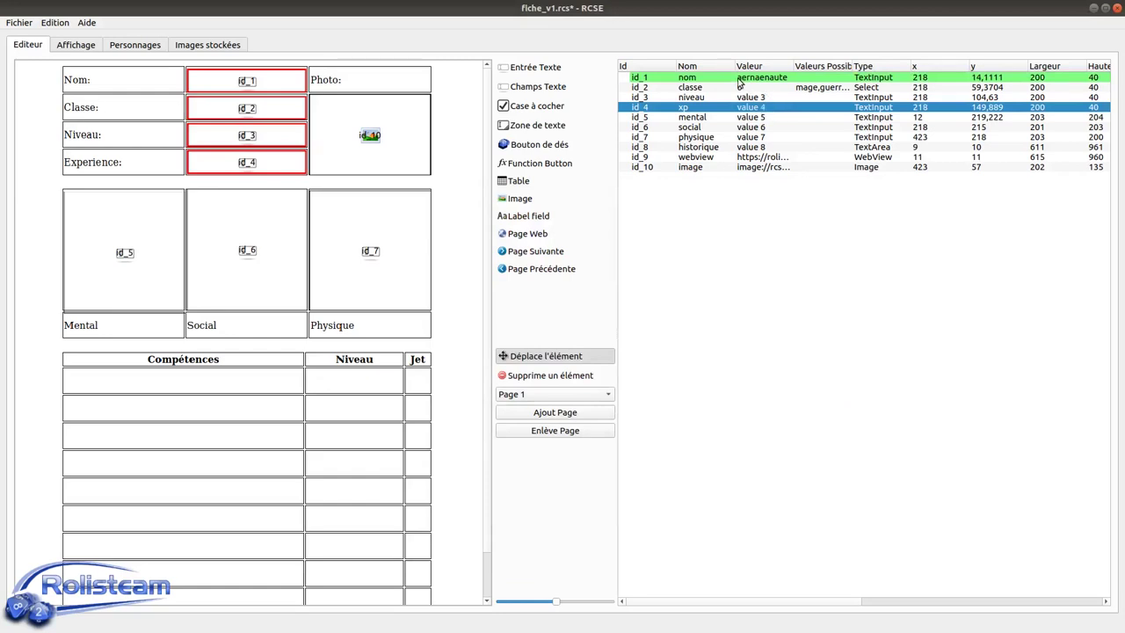
pyautogui.click(739, 79)
pyautogui.click(743, 128)
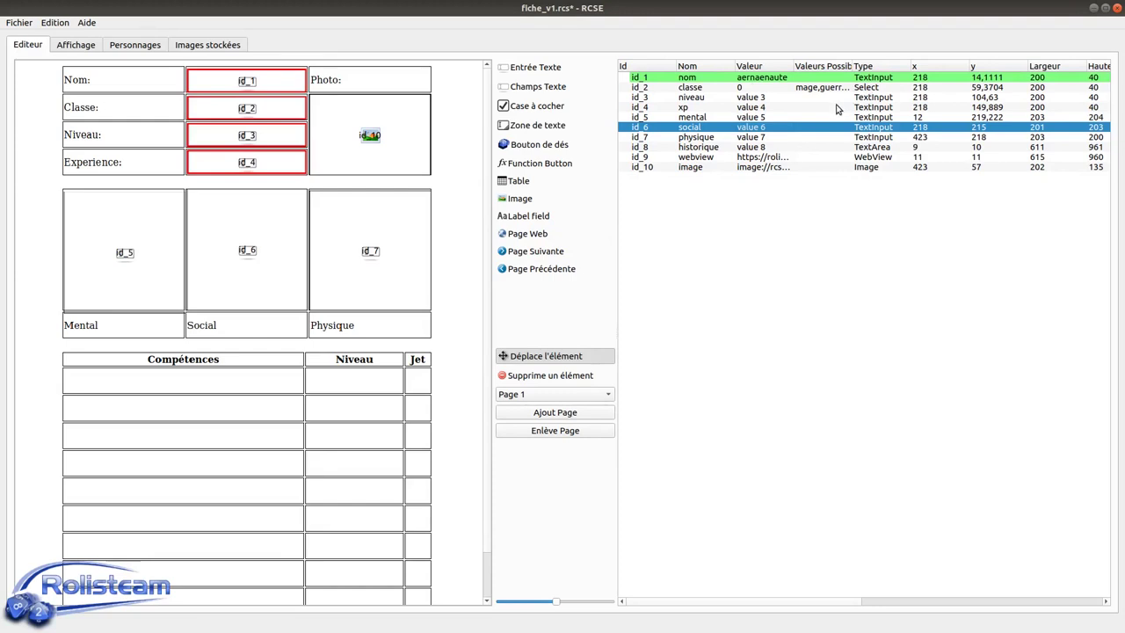
pyautogui.click(136, 48)
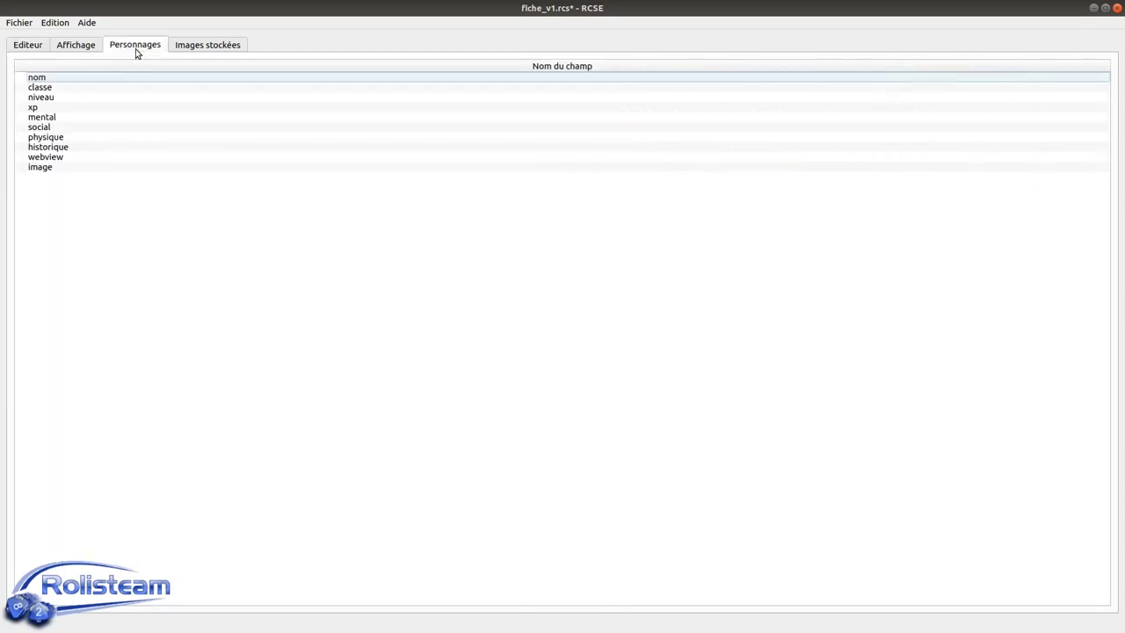
pyautogui.click(81, 48)
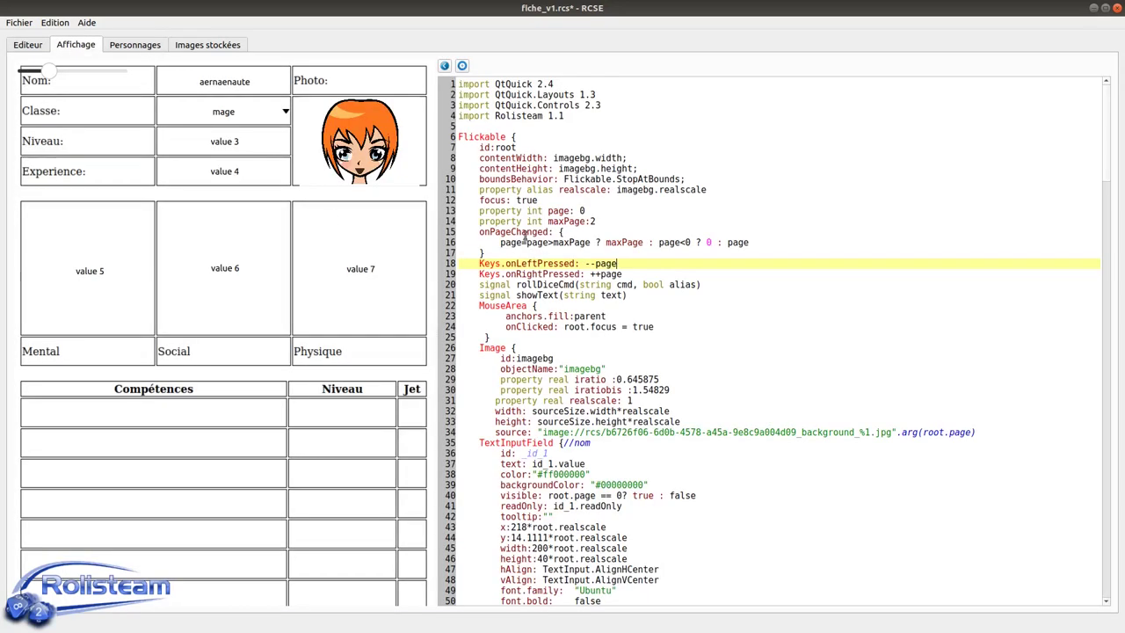
pyautogui.click(462, 67)
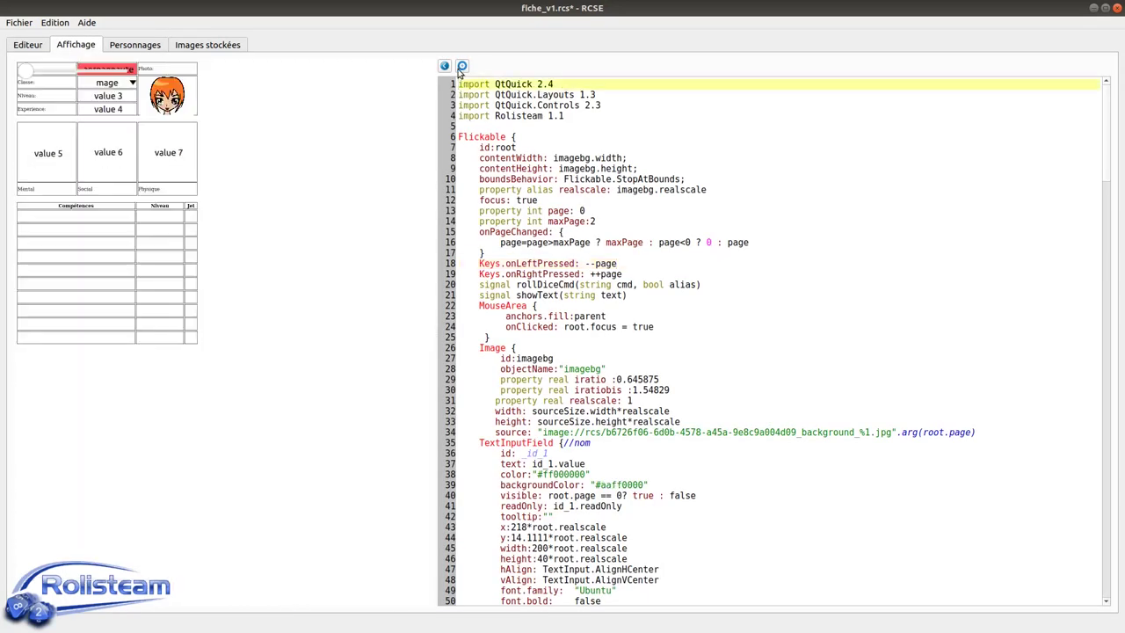
pyautogui.scroll(3, 49, 79)
pyautogui.scroll(2, 48, 78)
pyautogui.moveTo(209, 81); pyautogui.dragTo(262, 90)
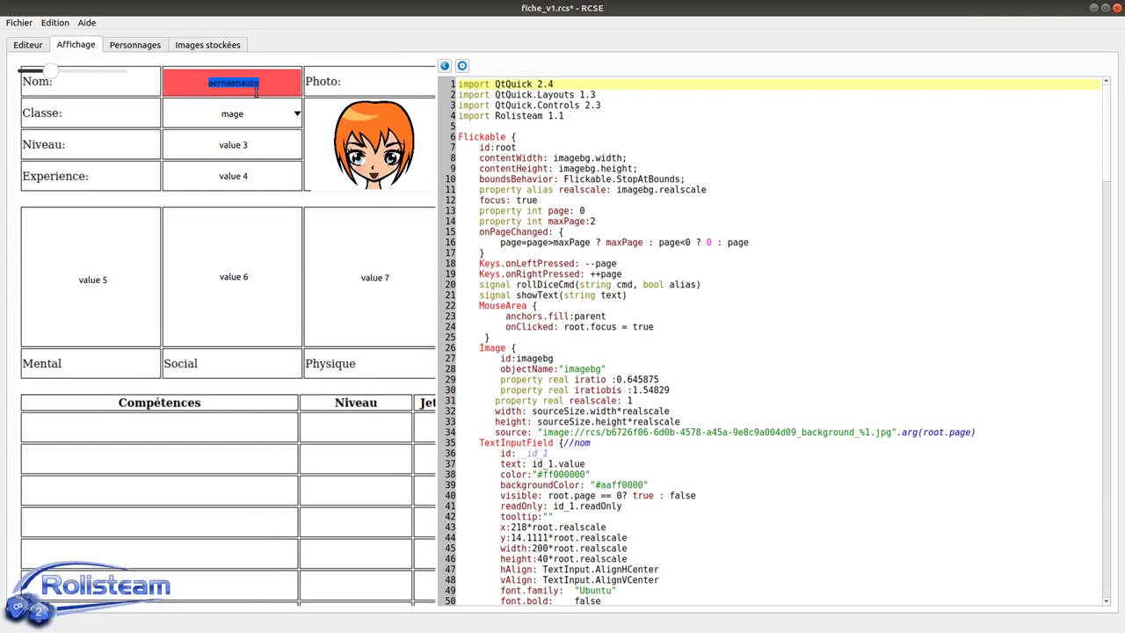
# - Set the nom field's backgroundColor to "#ffff0000" in the generated sheet code and check it in the reloaded, enlarged preview
pyautogui.scroll(-5, 650, 341)
pyautogui.scroll(-5, 650, 341)
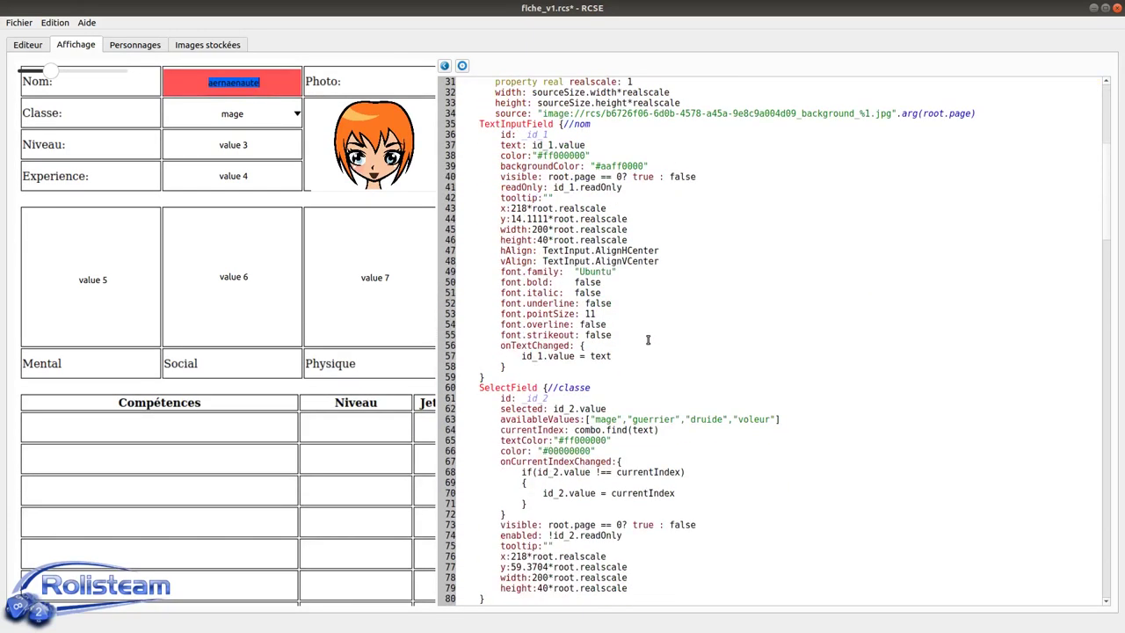
pyautogui.scroll(3, 647, 340)
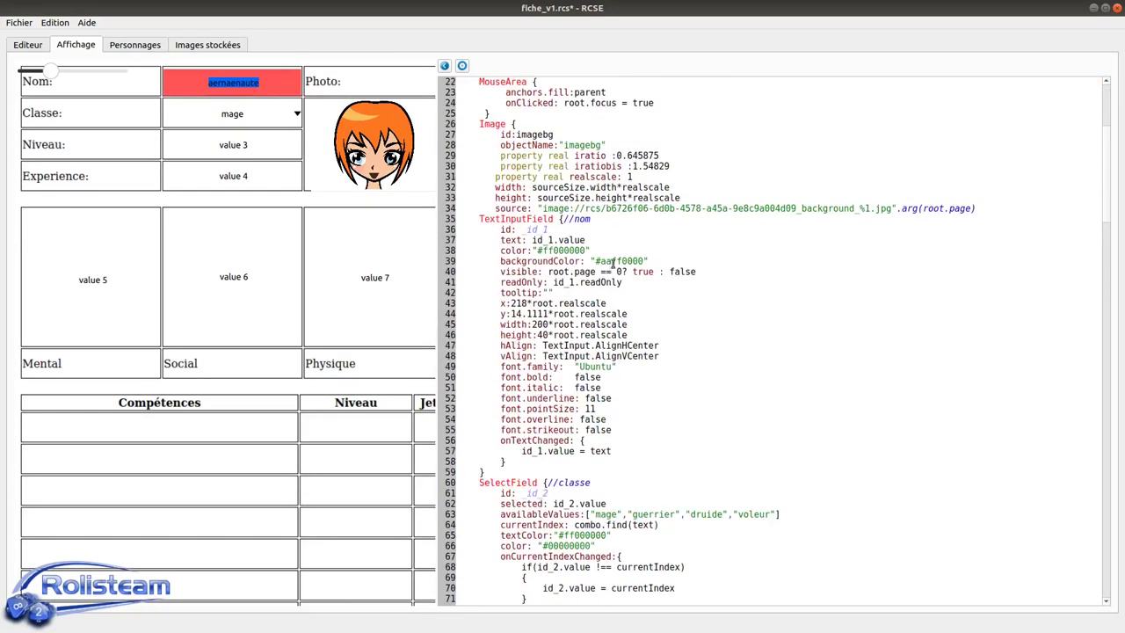
pyautogui.moveTo(611, 262); pyautogui.dragTo(598, 262)
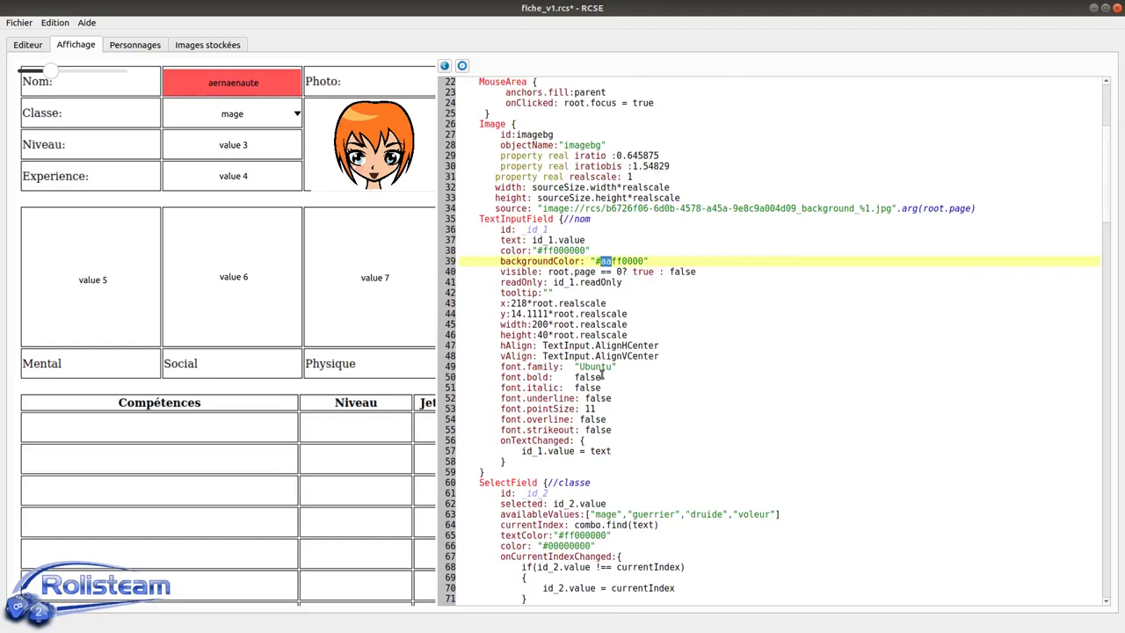
pyautogui.write('ff')
pyautogui.click(444, 67)
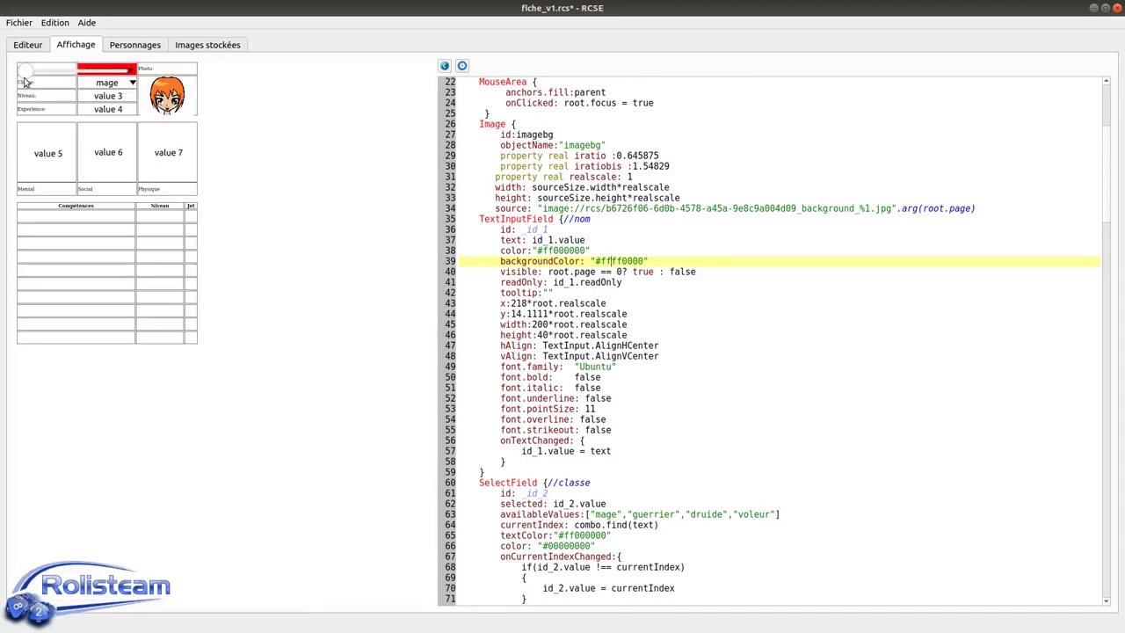
pyautogui.moveTo(27, 71); pyautogui.dragTo(72, 77)
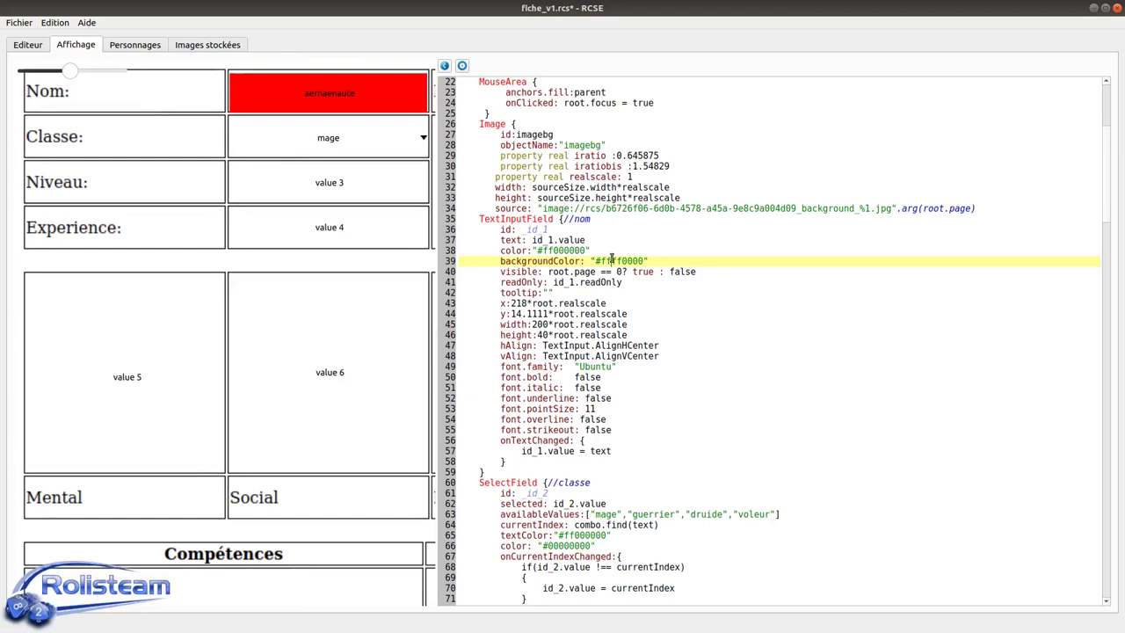
pyautogui.scroll(2, 600, 215)
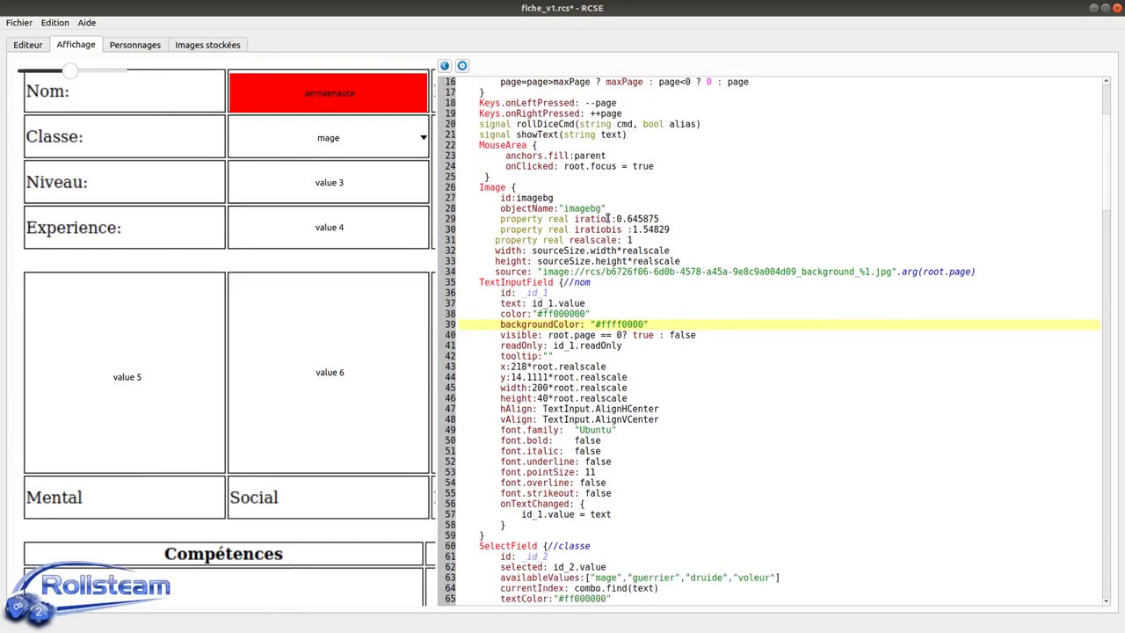
# - Regenerate the sheet's QML code, enlarge the preview to check the nom field's background, and return to the sheet editor
pyautogui.click(462, 66)
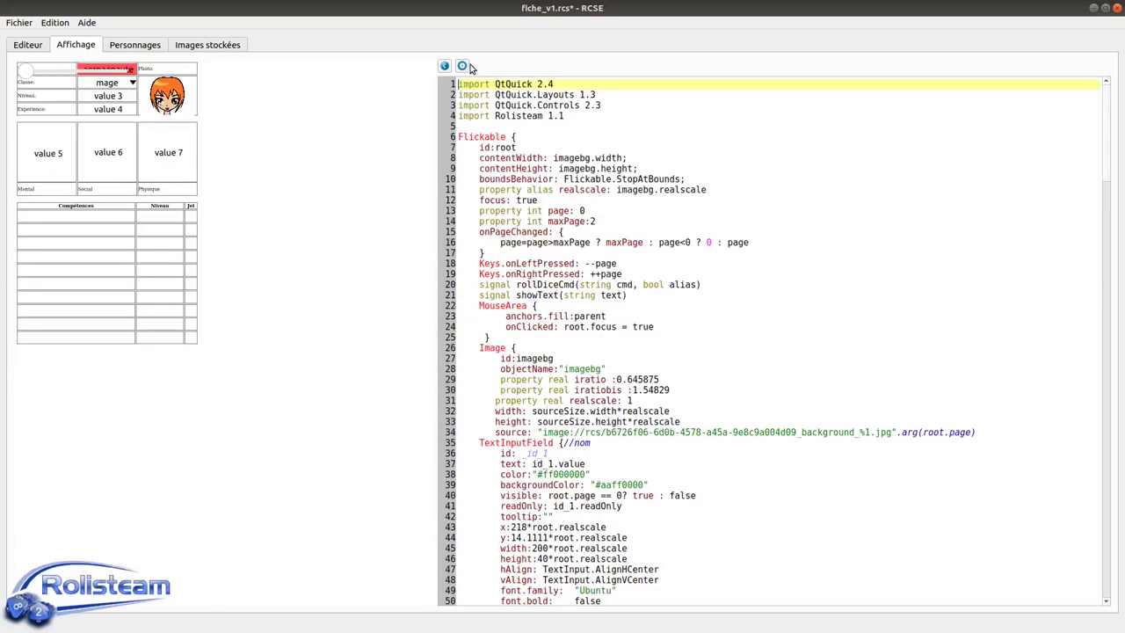
pyautogui.moveTo(24, 72); pyautogui.dragTo(70, 79)
pyautogui.click(35, 46)
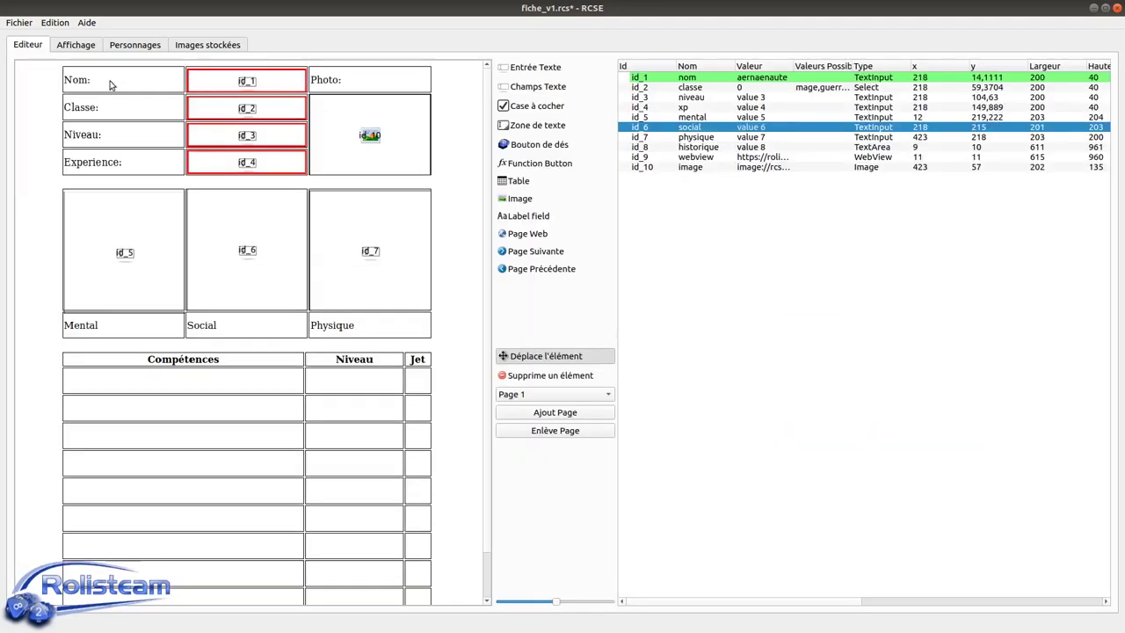
# - Open the nom field's item code, delete all of its text, and accept the edit
pyautogui.click(747, 79)
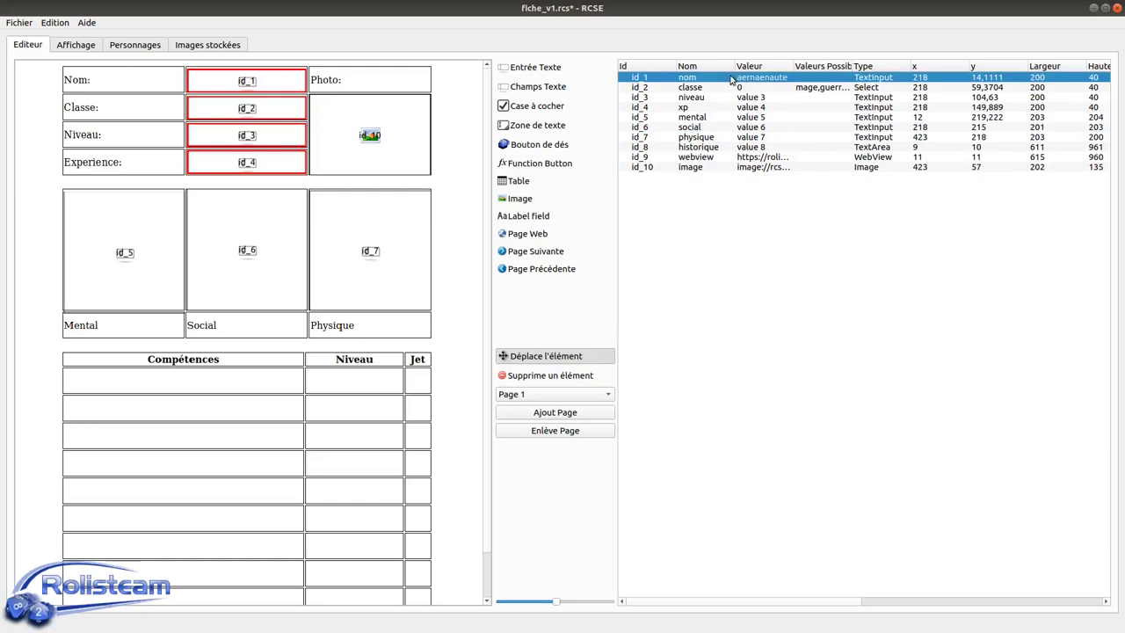
pyautogui.rightClick(728, 79)
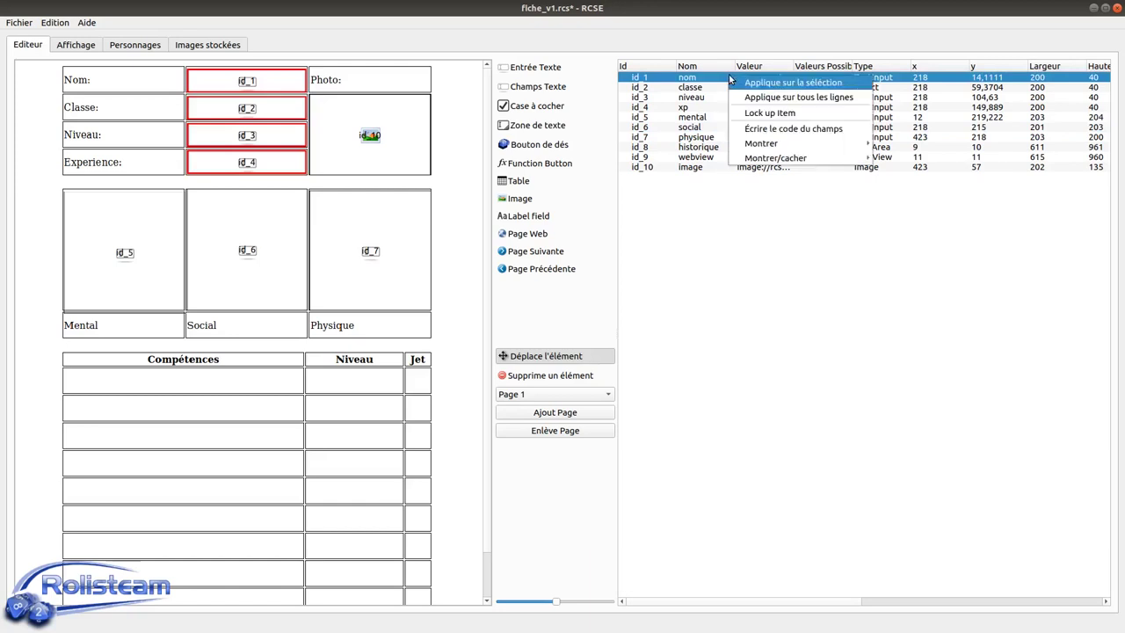
pyautogui.click(788, 130)
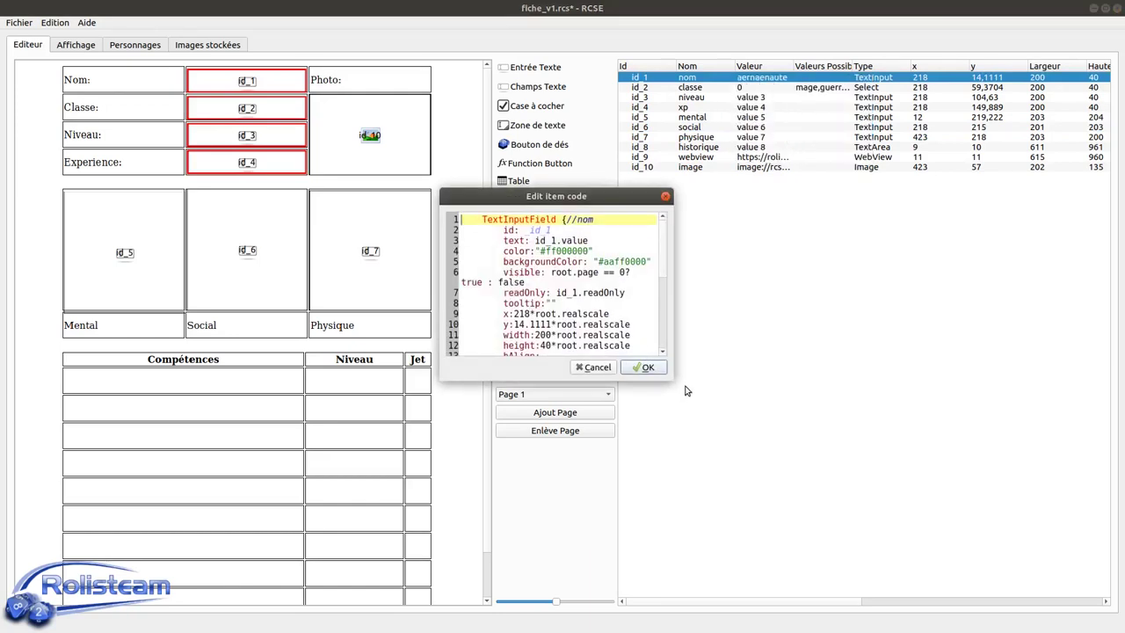
pyautogui.moveTo(674, 379); pyautogui.dragTo(745, 473)
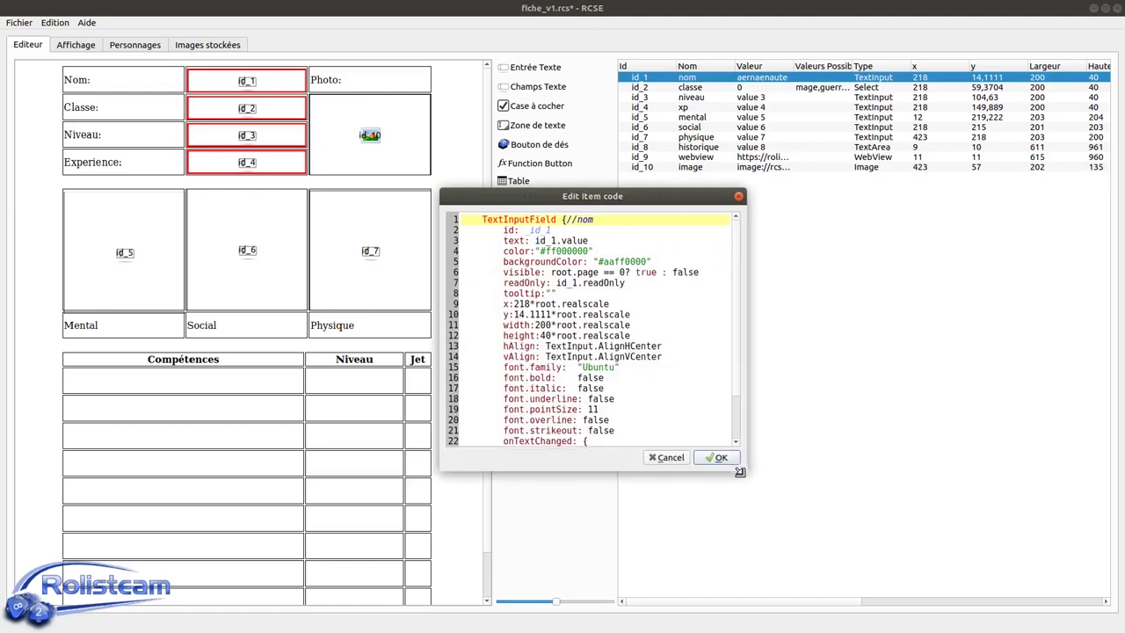
pyautogui.scroll(-2, 590, 338)
pyautogui.click(506, 420)
pyautogui.hotkey('ctrl', 'a')
pyautogui.press('Delete')
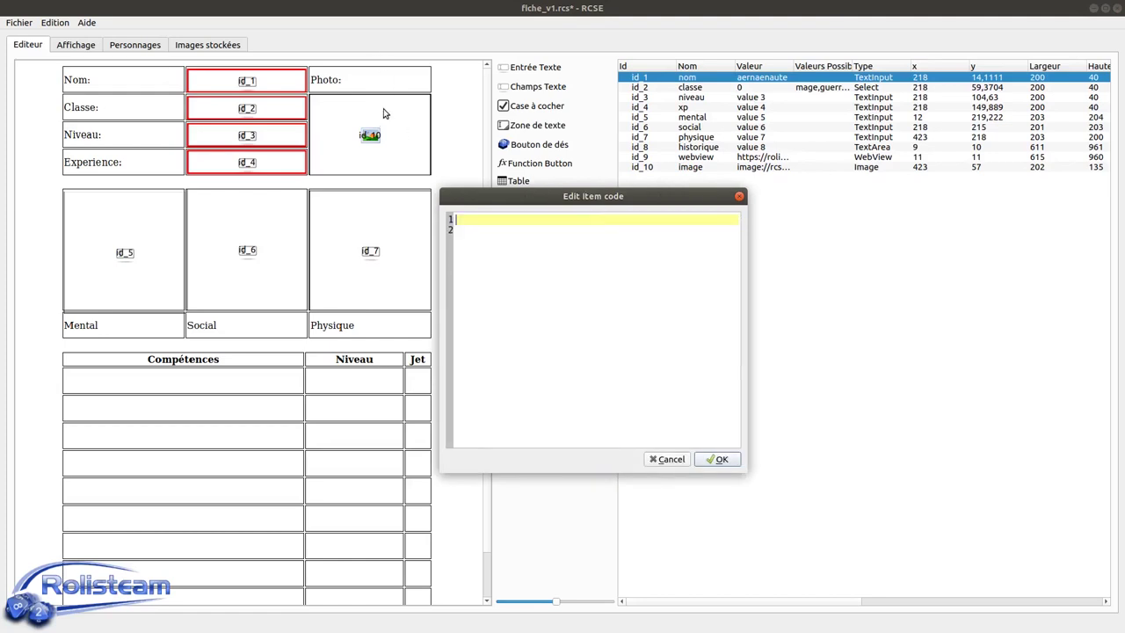
pyautogui.click(722, 459)
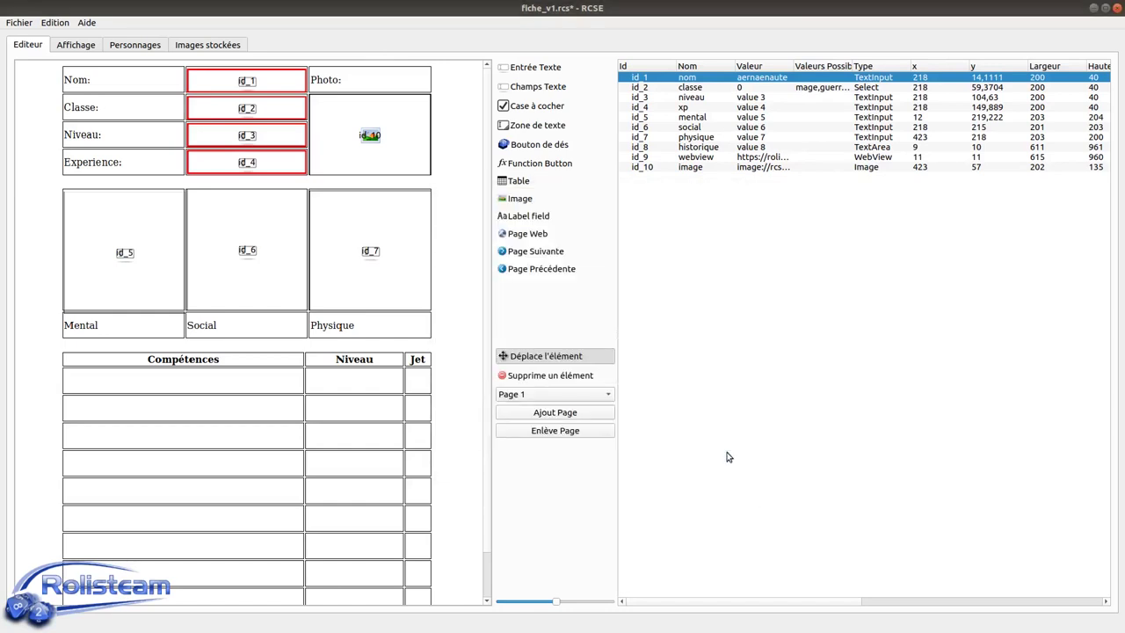
# - Regenerate the sheet's QML code and check whether it still contains the nom field's block
pyautogui.click(770, 146)
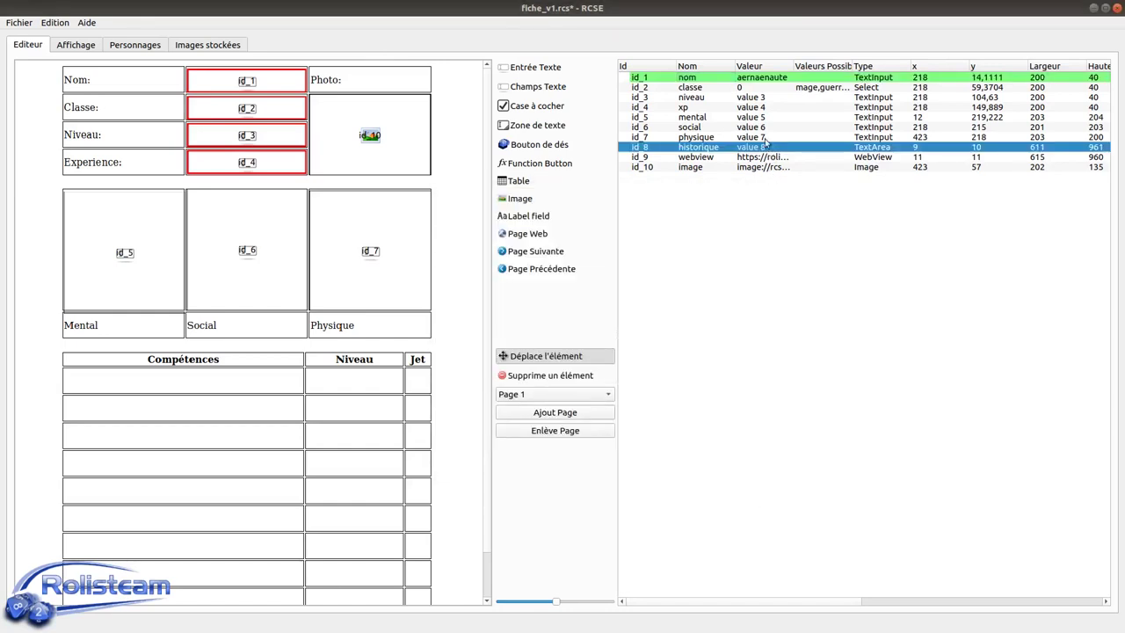
pyautogui.click(736, 81)
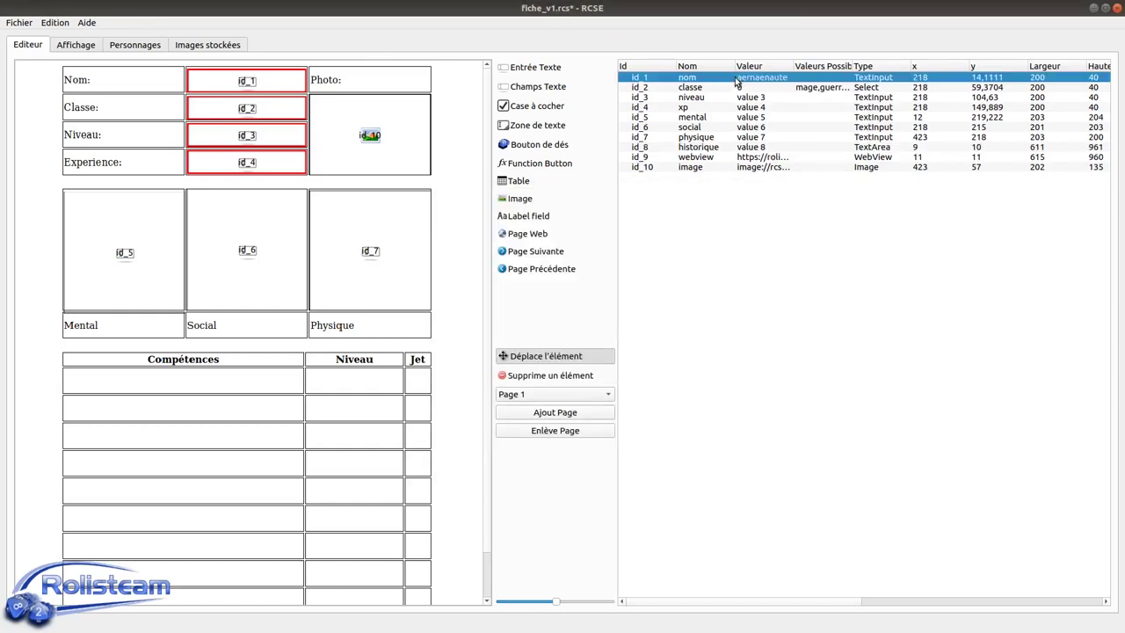
pyautogui.click(73, 44)
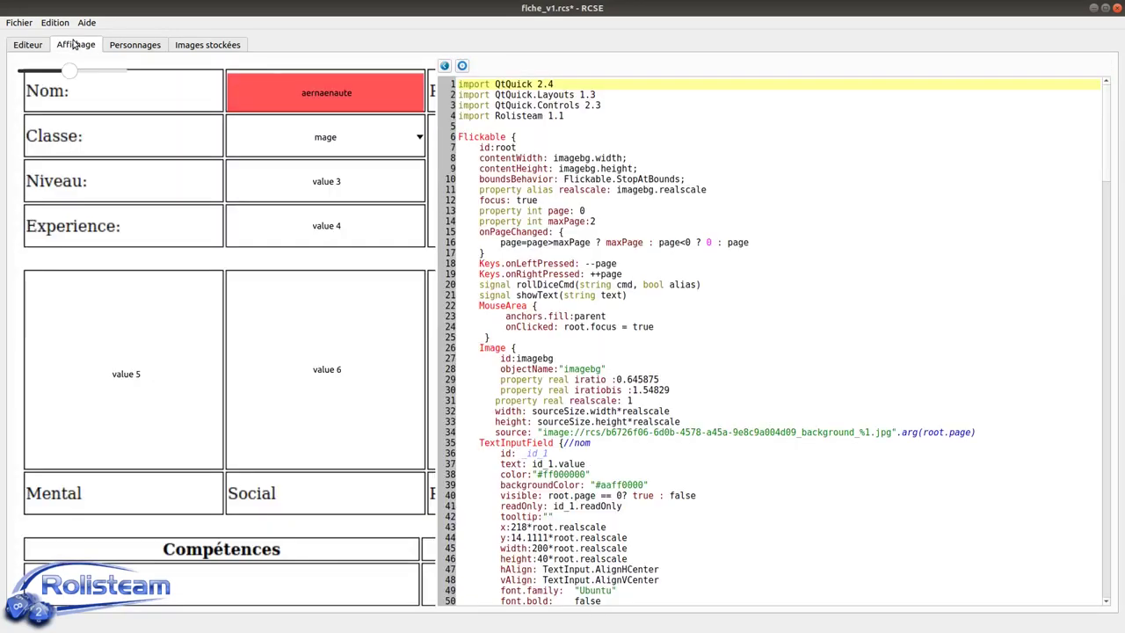
pyautogui.click(462, 66)
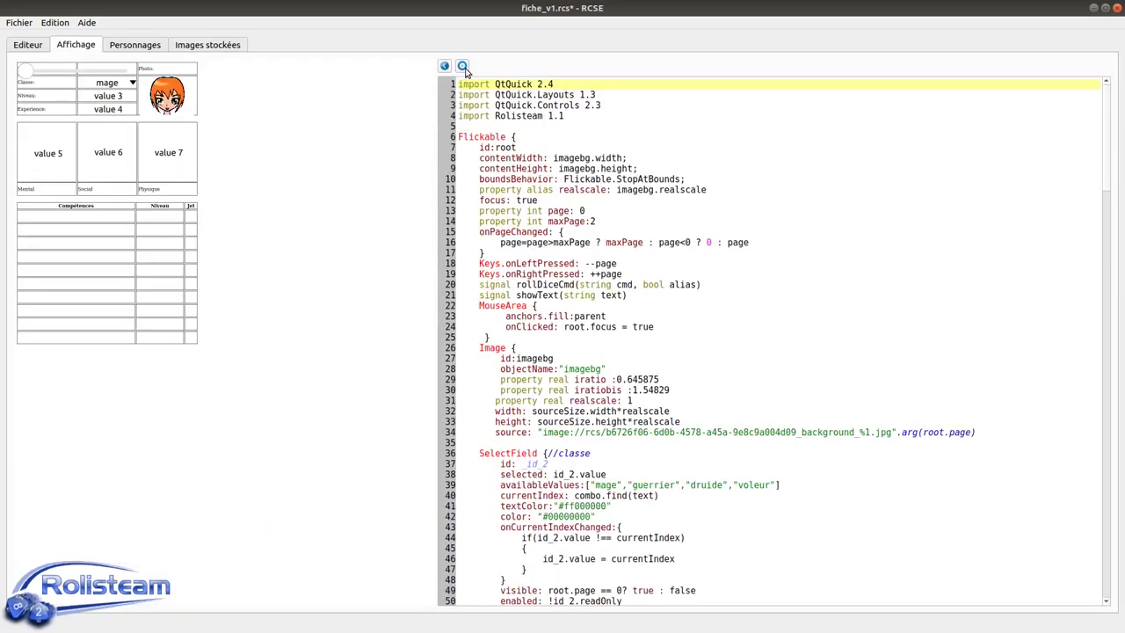
pyautogui.scroll(-2, 580, 263)
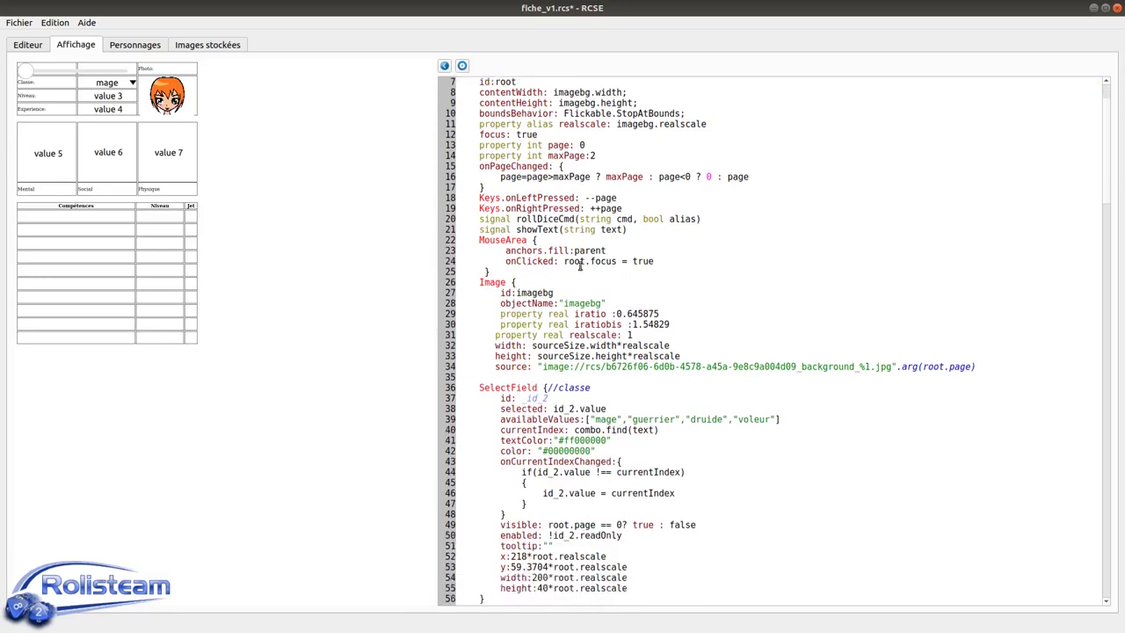
pyautogui.scroll(-3, 580, 265)
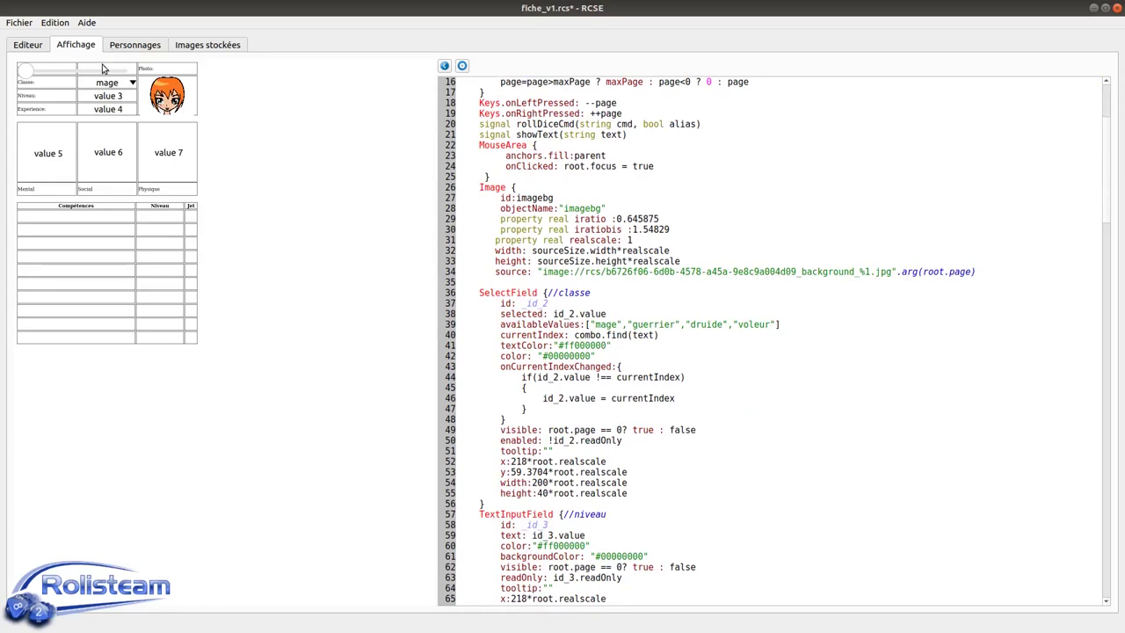
# - Reopen the nom field's item code, remove the leftover blank line so the code is completely empty, and accept
pyautogui.click(36, 47)
pyautogui.click(747, 98)
pyautogui.click(754, 79)
pyautogui.rightClick(754, 79)
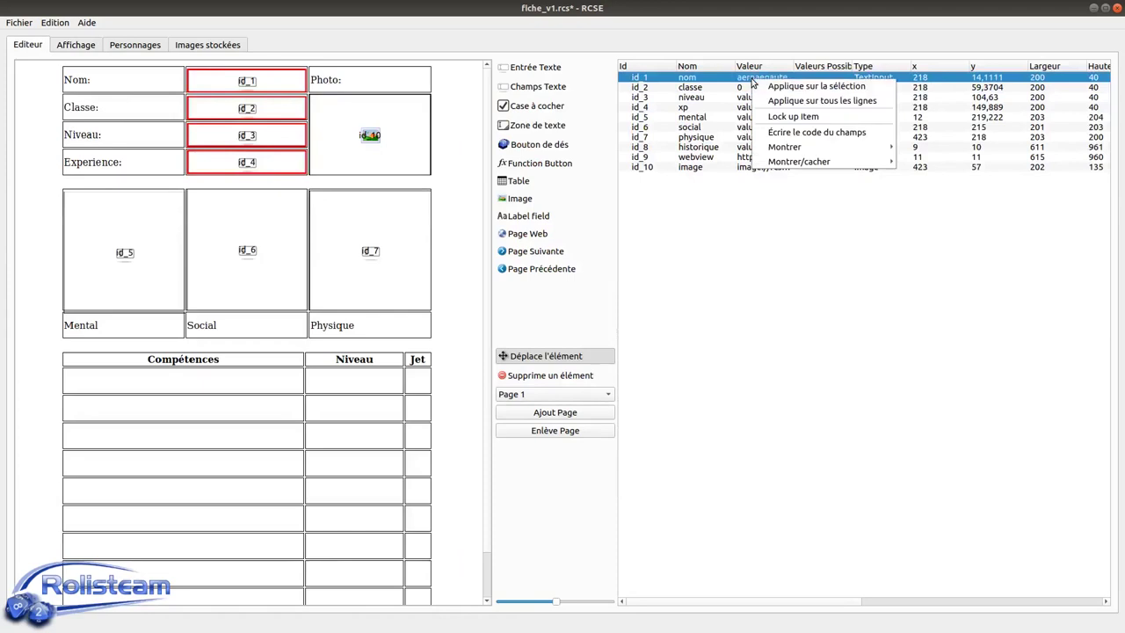
pyautogui.click(804, 133)
pyautogui.press('Return')
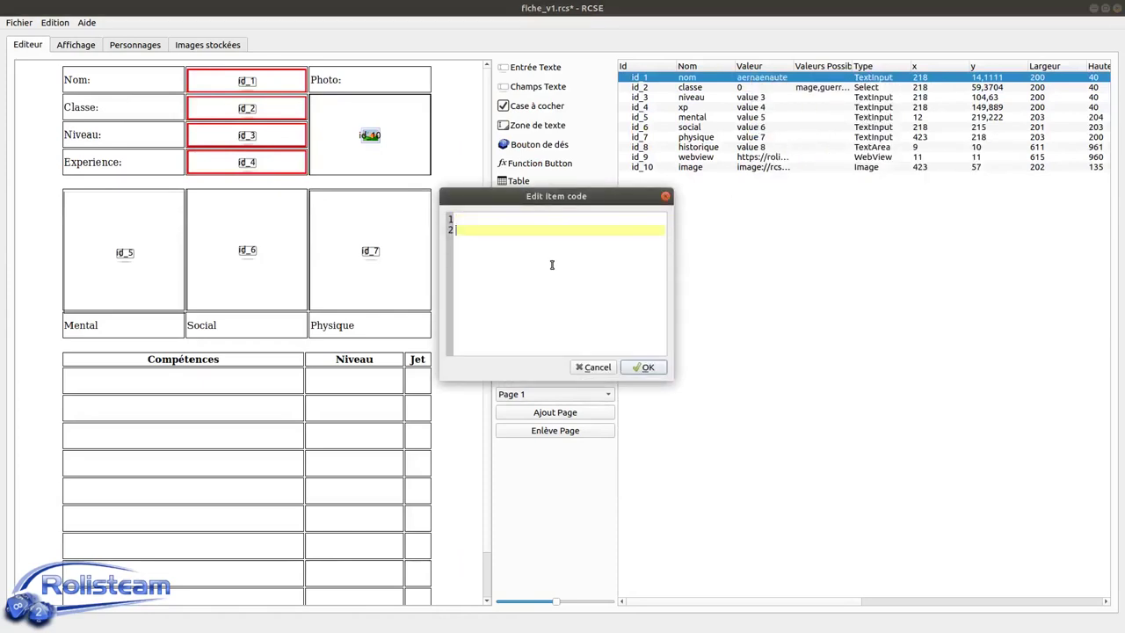
pyautogui.press('BackSpace')
pyautogui.click(648, 367)
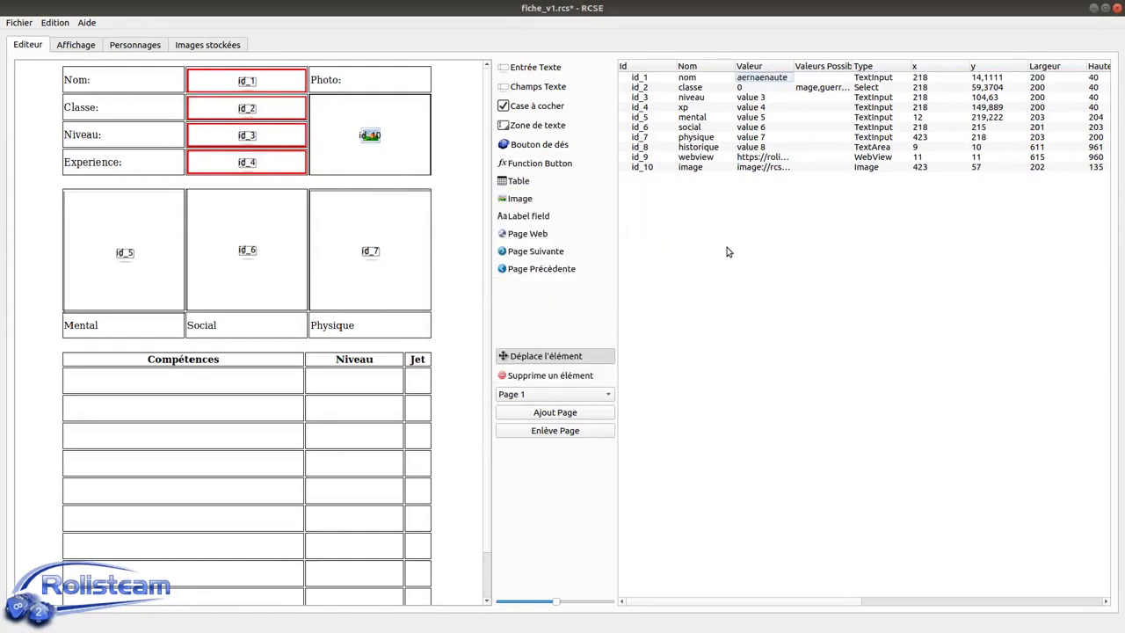
# - Regenerate the sheet's QML code, examine the nom field's block, and enlarge the preview to check the field
pyautogui.click(764, 139)
pyautogui.click(69, 42)
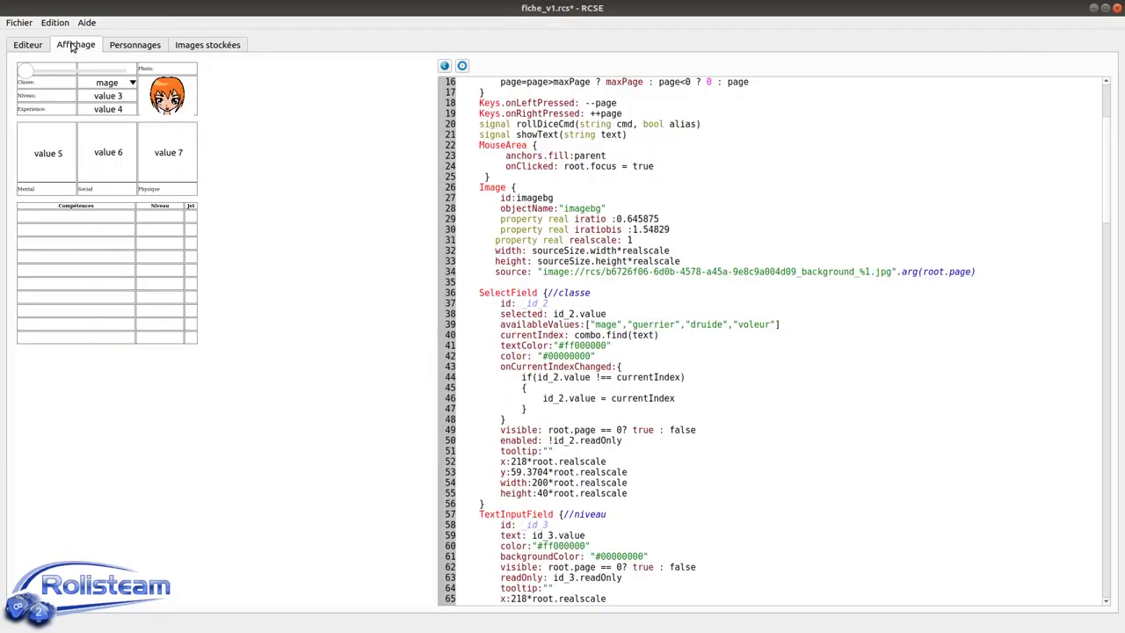
pyautogui.click(463, 67)
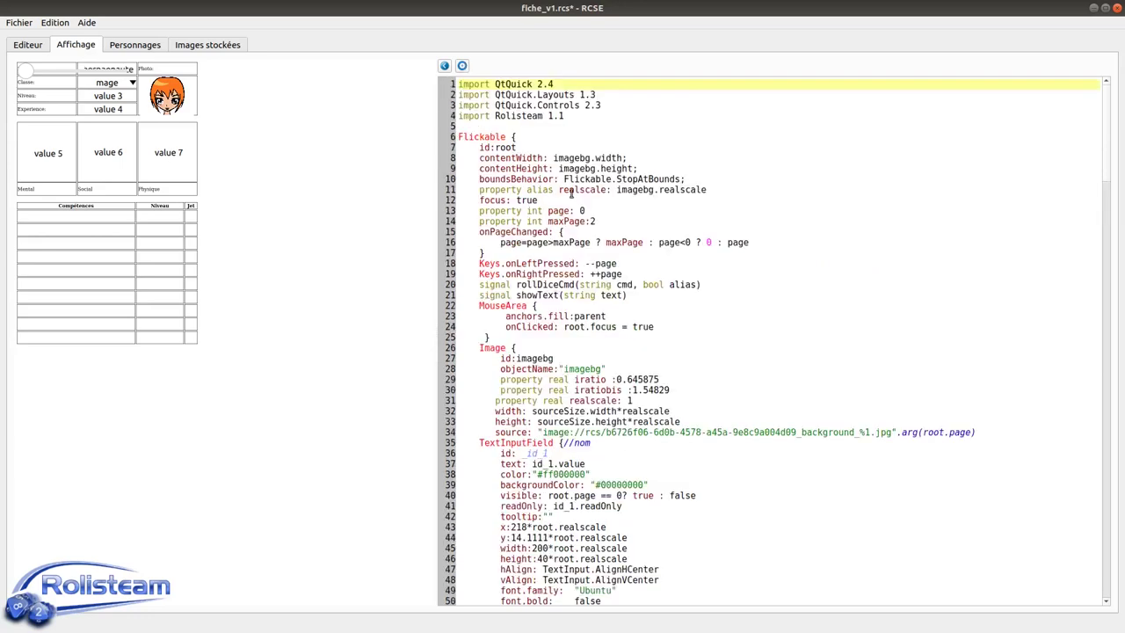
pyautogui.scroll(-4, 581, 191)
pyautogui.moveTo(607, 314); pyautogui.dragTo(480, 313)
pyautogui.click(615, 325)
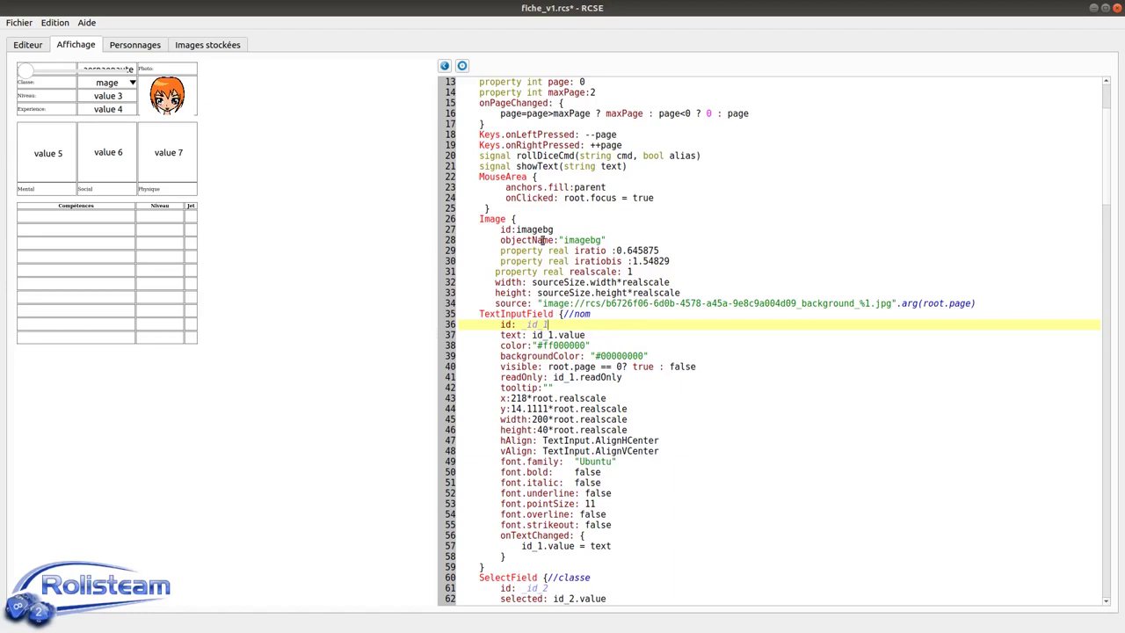
pyautogui.moveTo(25, 76); pyautogui.dragTo(50, 79)
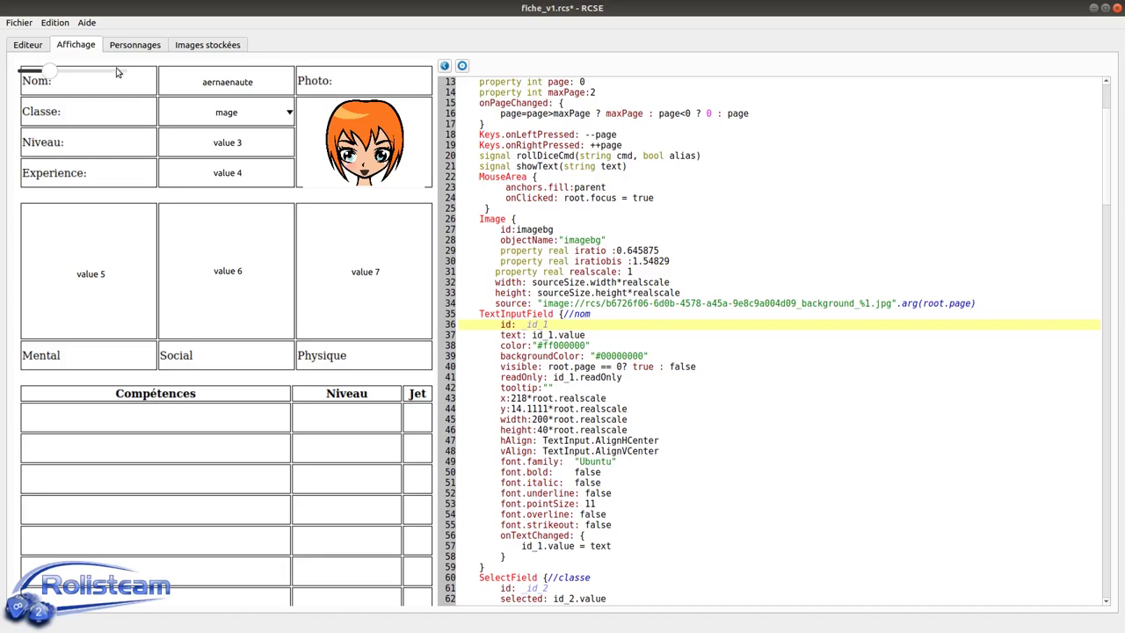
# - Draw a table field about 617 by 457 over the empty rows beneath the Compétences, Niveau and Jet headings, and return to move mode
pyautogui.click(36, 44)
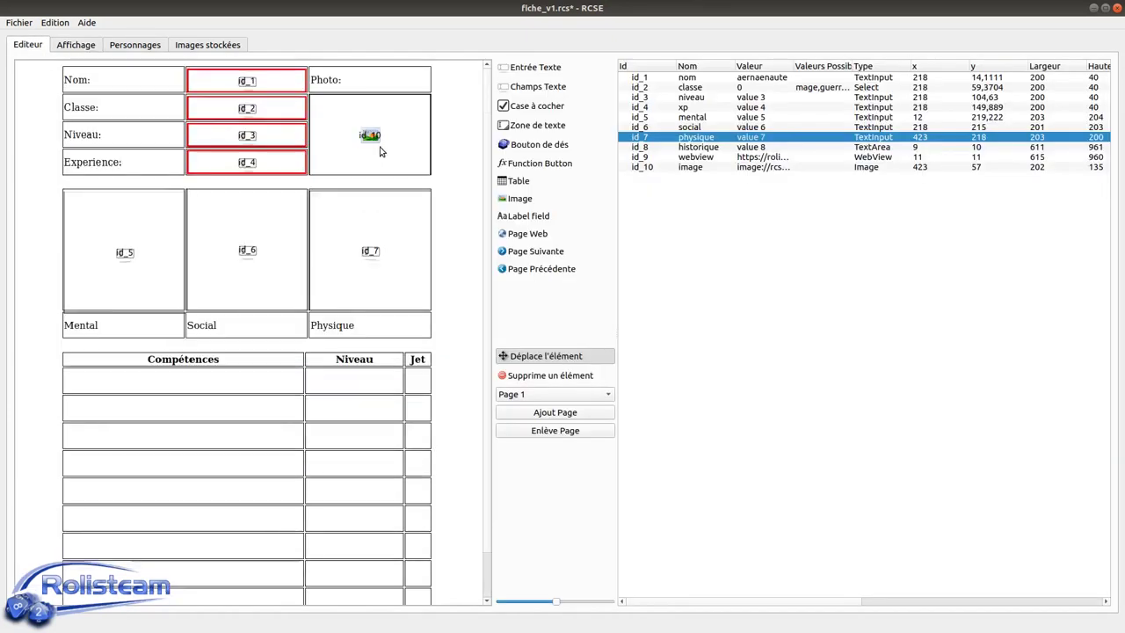
pyautogui.click(453, 149)
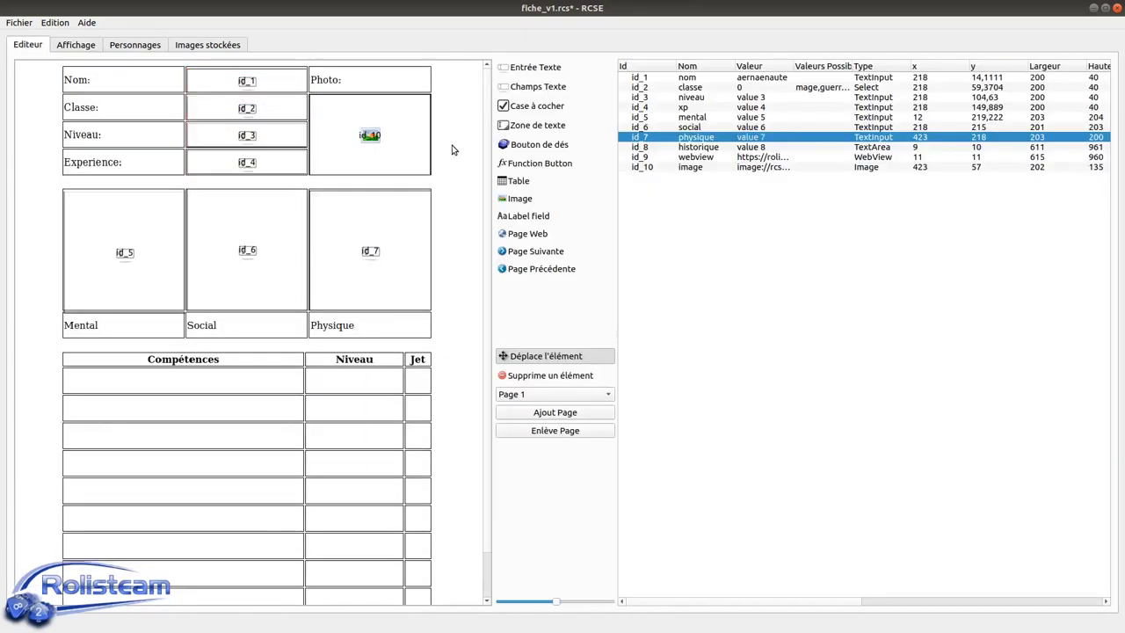
pyautogui.click(534, 181)
pyautogui.scroll(-1, 429, 434)
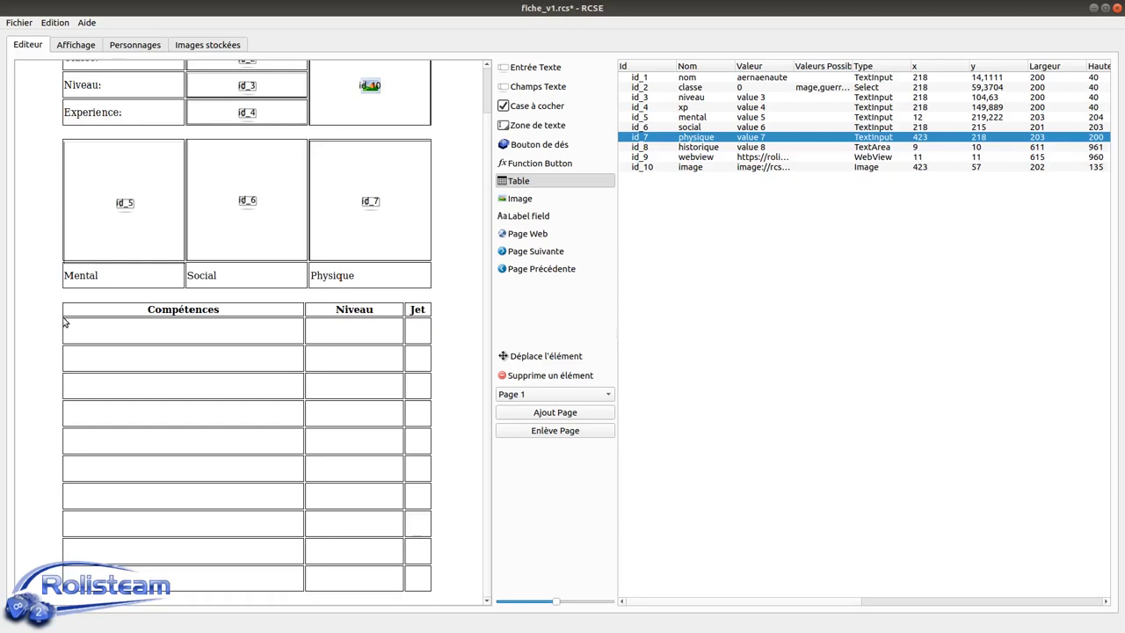
pyautogui.moveTo(63, 324)
pyautogui.mouseDown()
pyautogui.moveTo(304, 535)
pyautogui.moveTo(430, 598)
pyautogui.mouseUp()
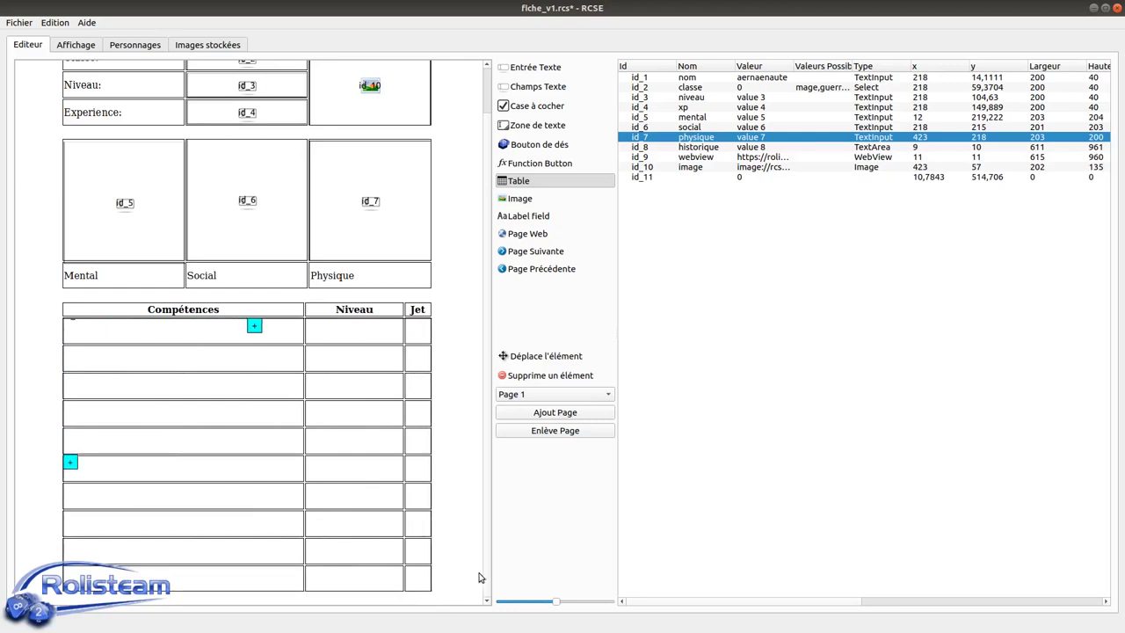
pyautogui.click(551, 356)
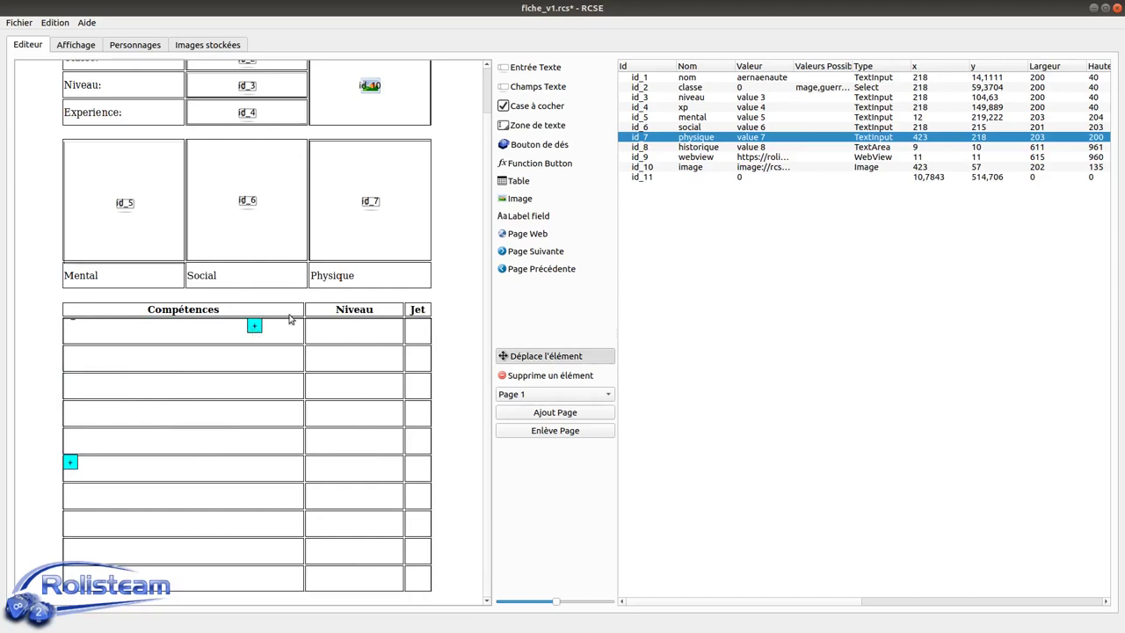
# - Name the new table field "comps" in the field list
pyautogui.doubleClick(699, 177)
pyautogui.press('Escape')
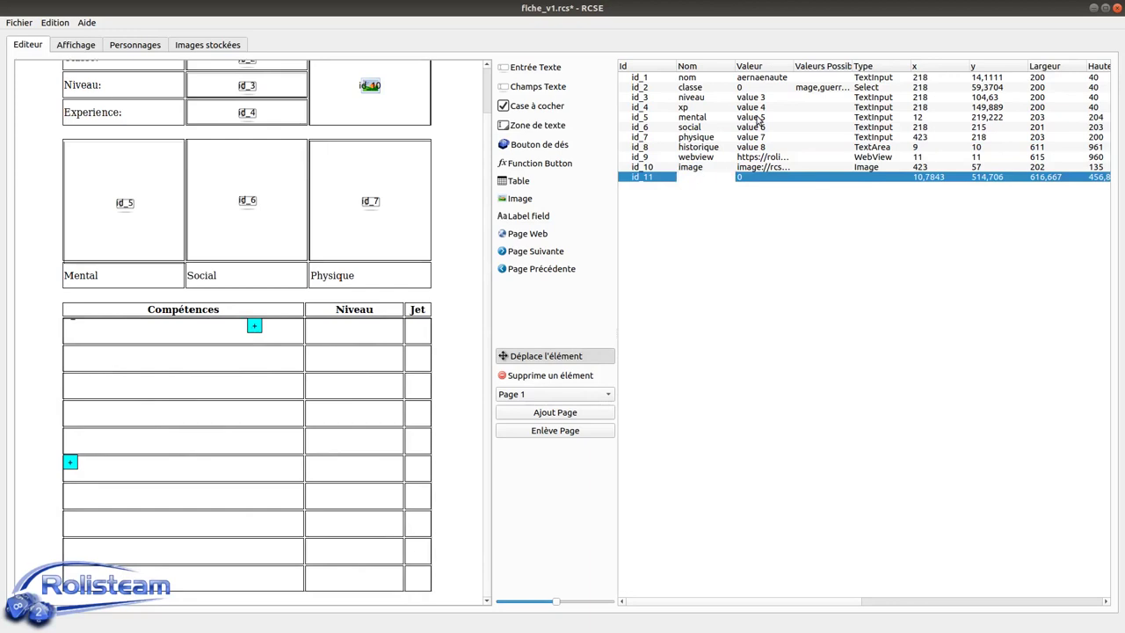
pyautogui.write('comps')
pyautogui.press('Return')
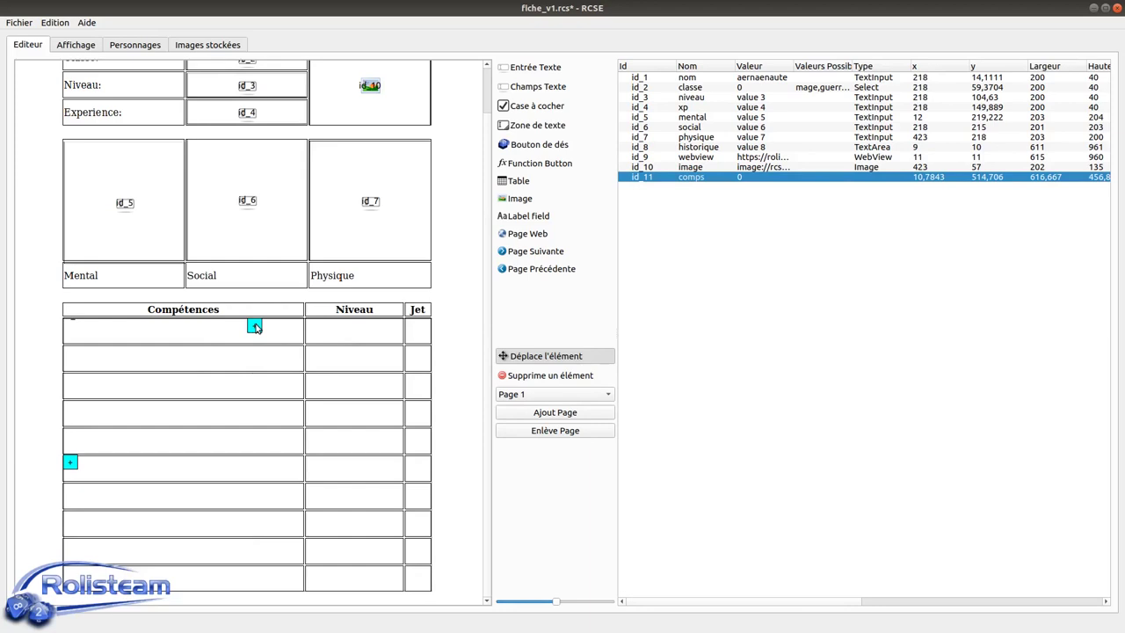
# - Divide the comps table into three columns aligned with the Compétences, Niveau and Jet borders, and into 10 rows
pyautogui.click(254, 327)
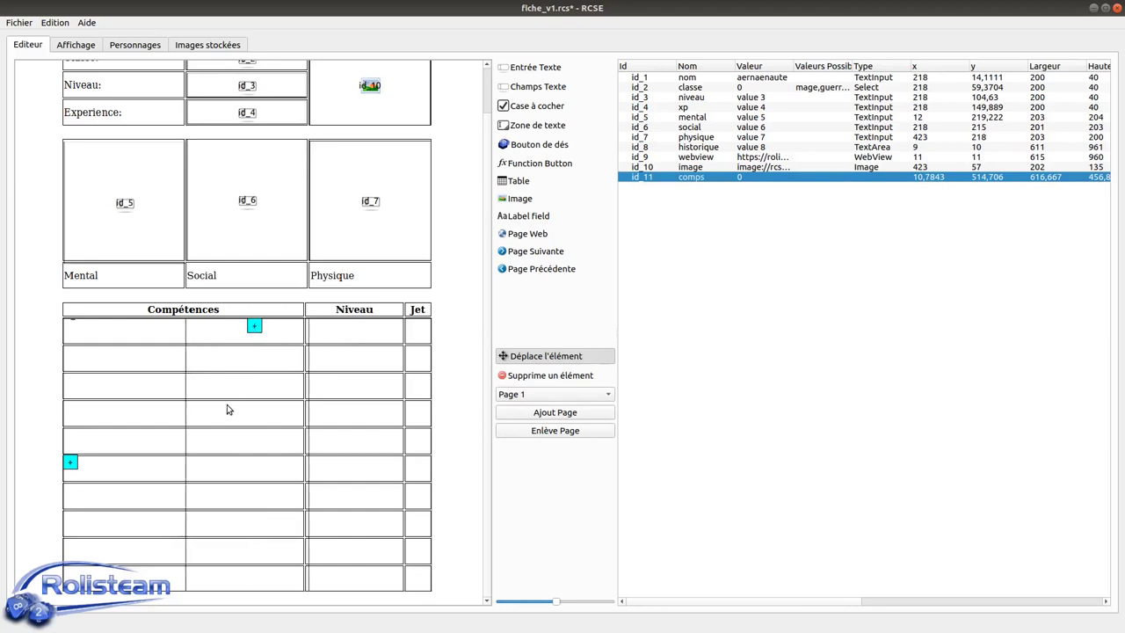
pyautogui.click(226, 409)
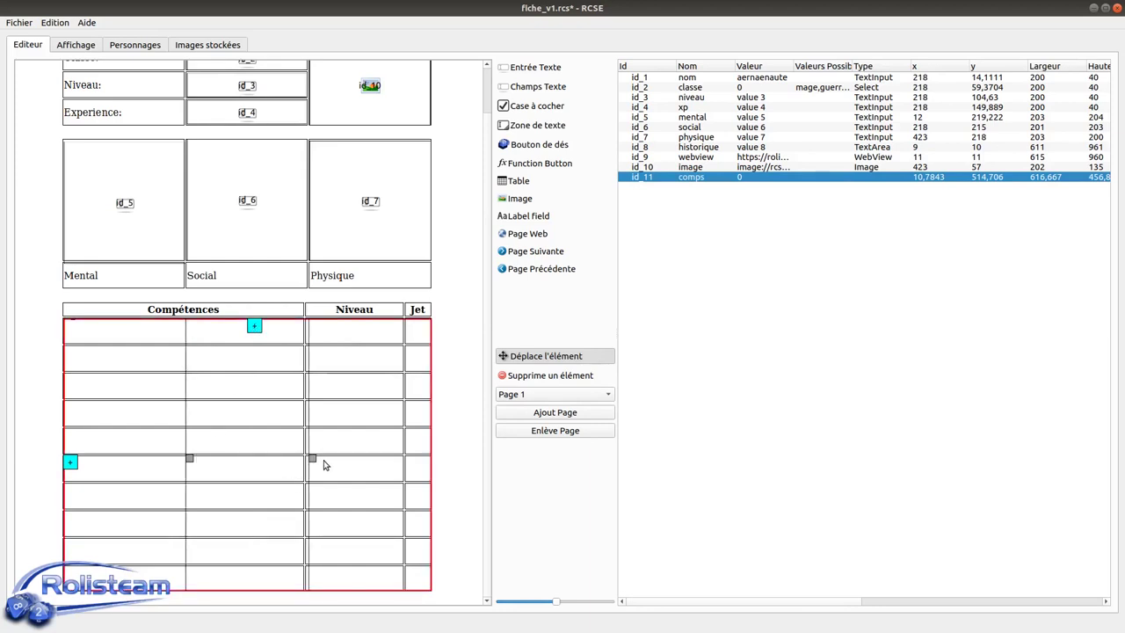
pyautogui.moveTo(313, 463); pyautogui.dragTo(407, 464)
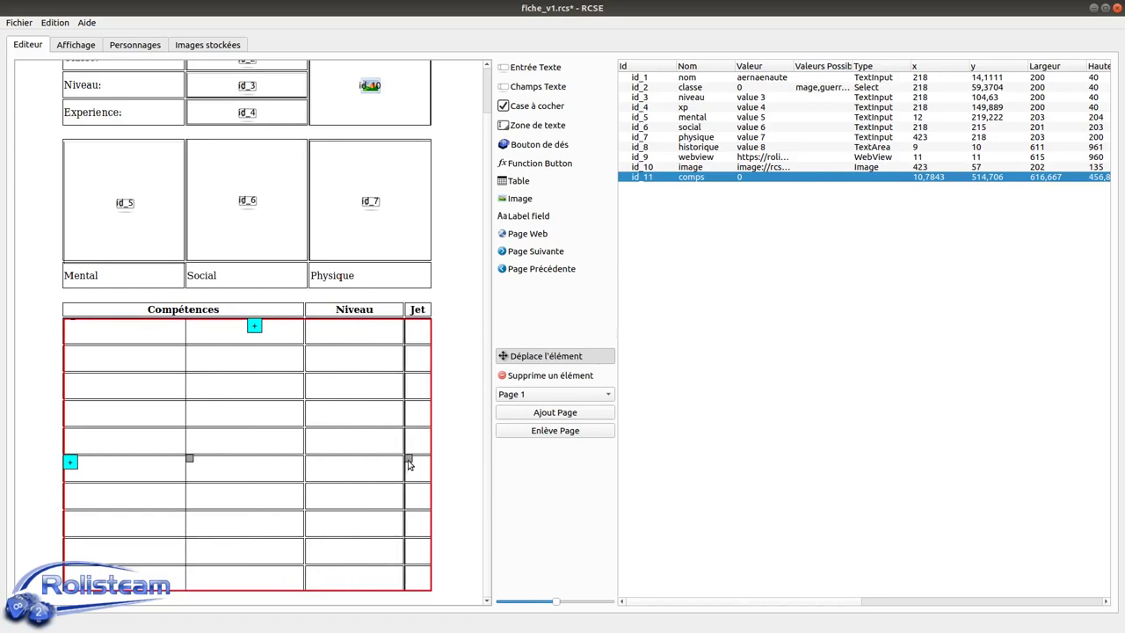
pyautogui.moveTo(189, 459); pyautogui.dragTo(307, 466)
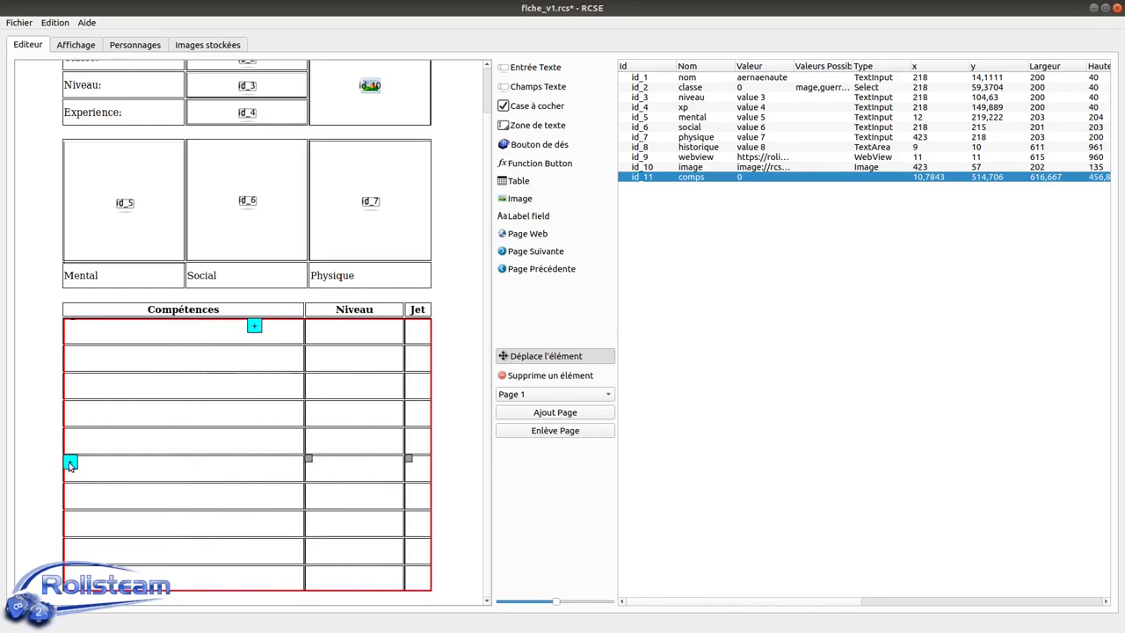
pyautogui.click(70, 463)
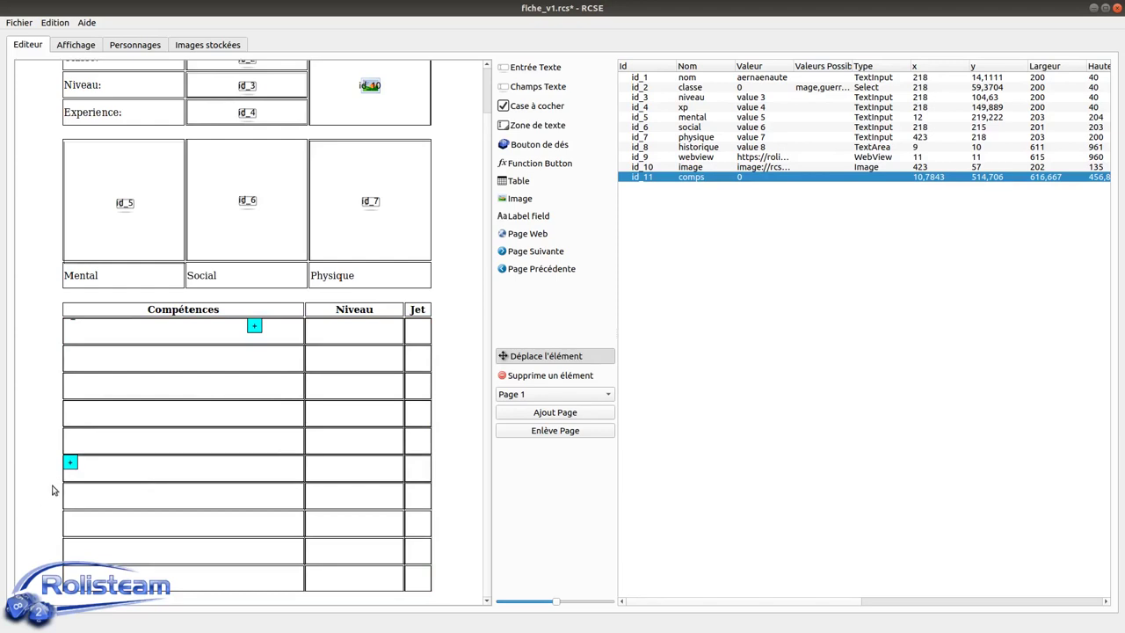
# - In the comps table's properties, name the three columns compname, complevel and compjet, in that order
pyautogui.rightClick(156, 360)
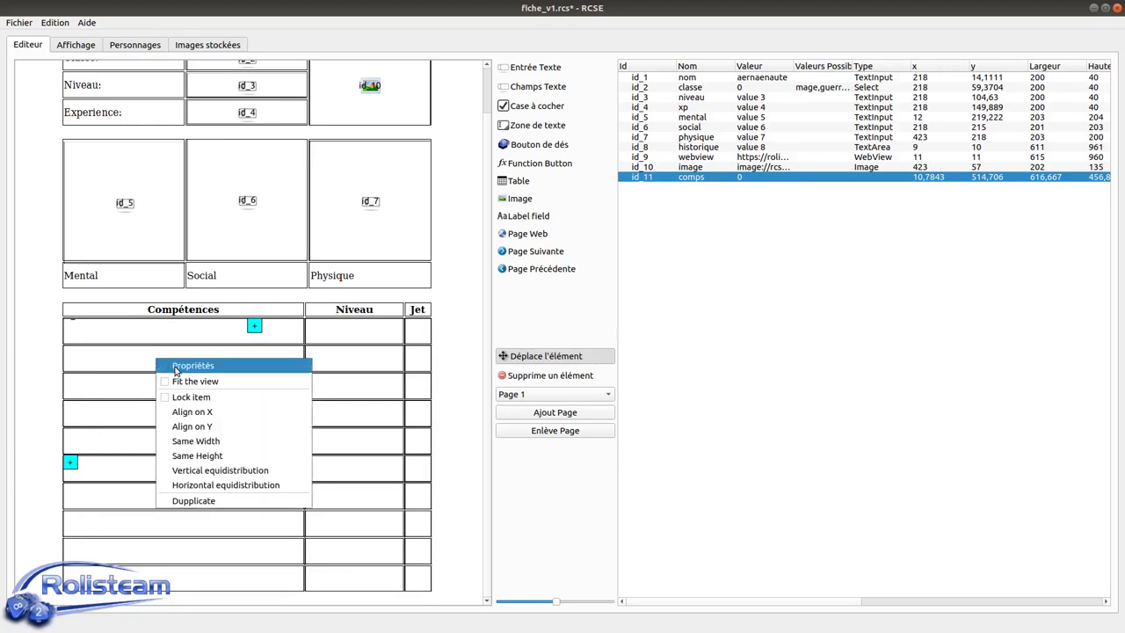
pyautogui.click(176, 367)
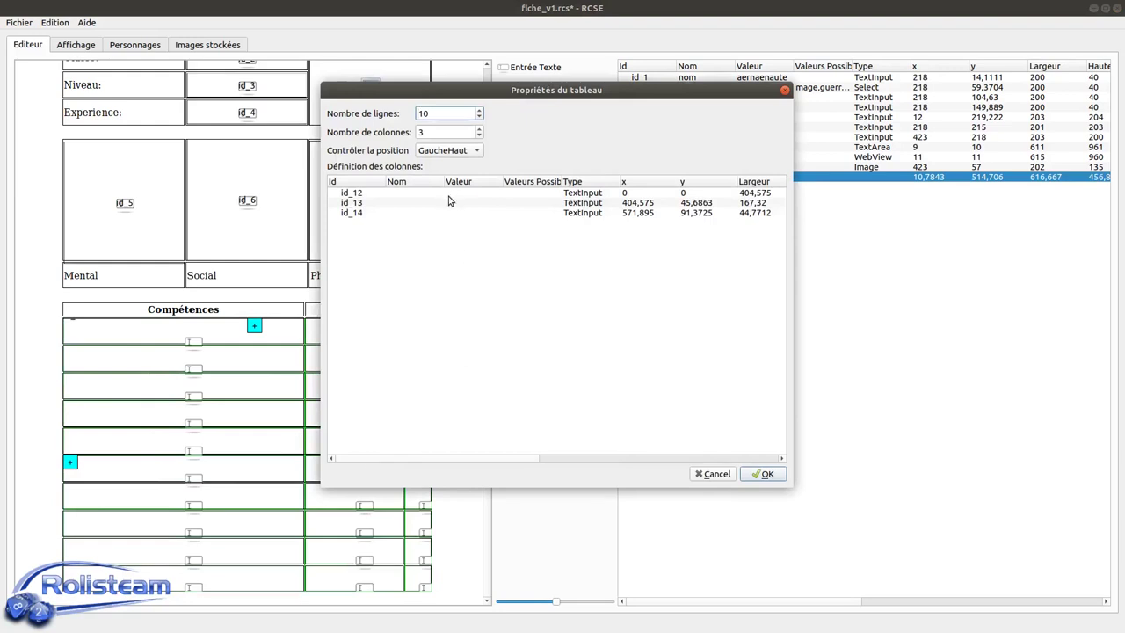
pyautogui.moveTo(627, 93); pyautogui.dragTo(484, 115)
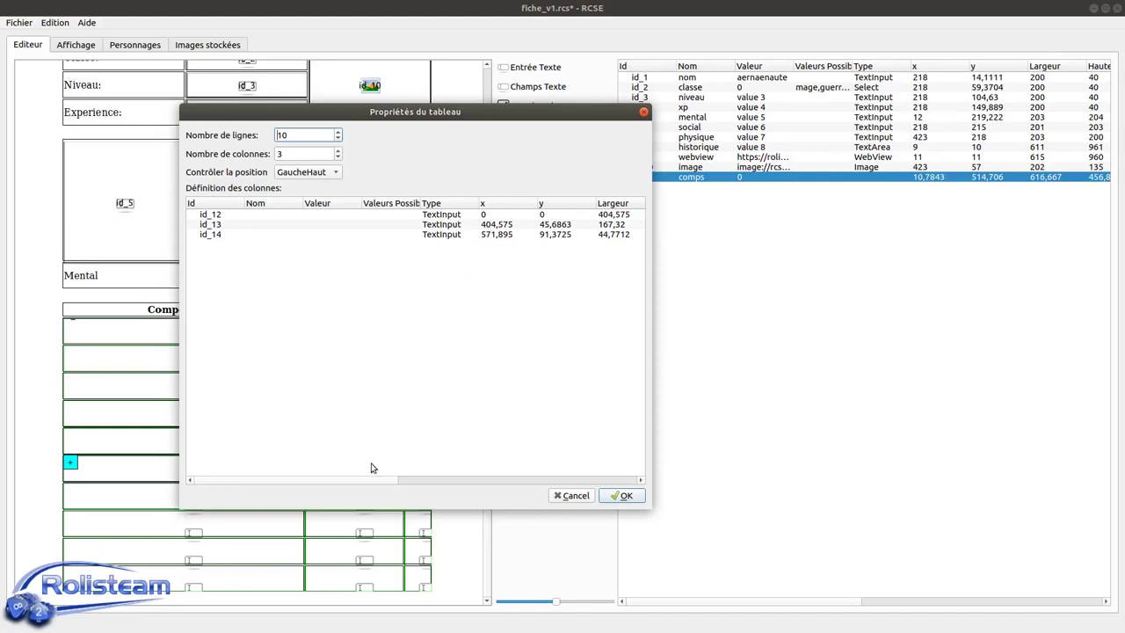
pyautogui.hscroll(1, 352, 480)
pyautogui.hscroll(5, 355, 485)
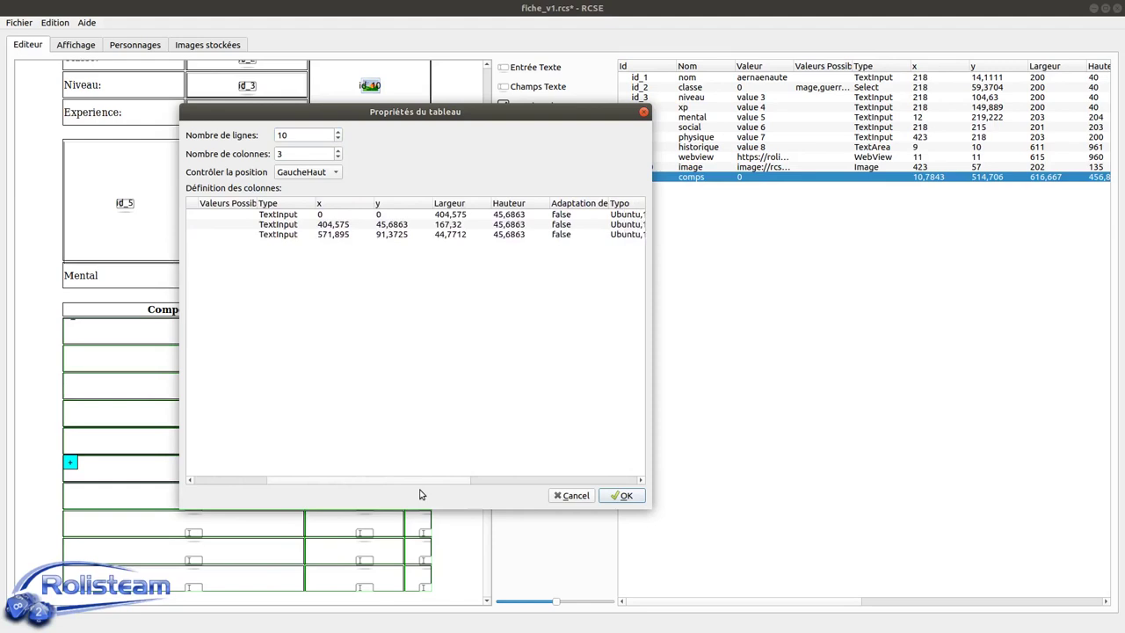
pyautogui.hscroll(-6, 367, 483)
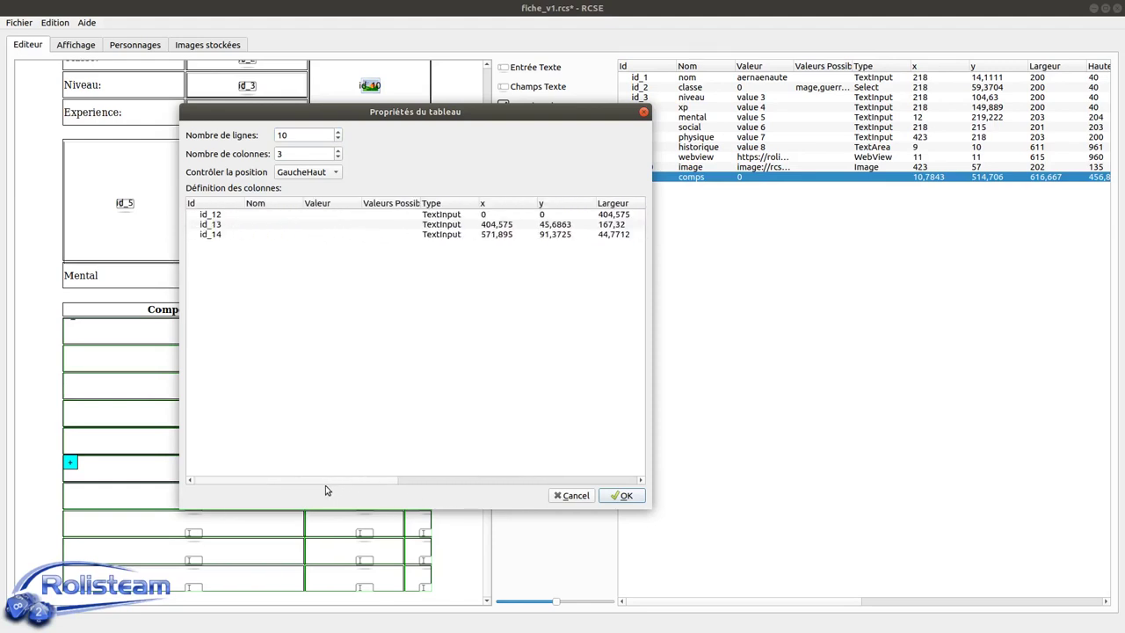
pyautogui.doubleClick(270, 215)
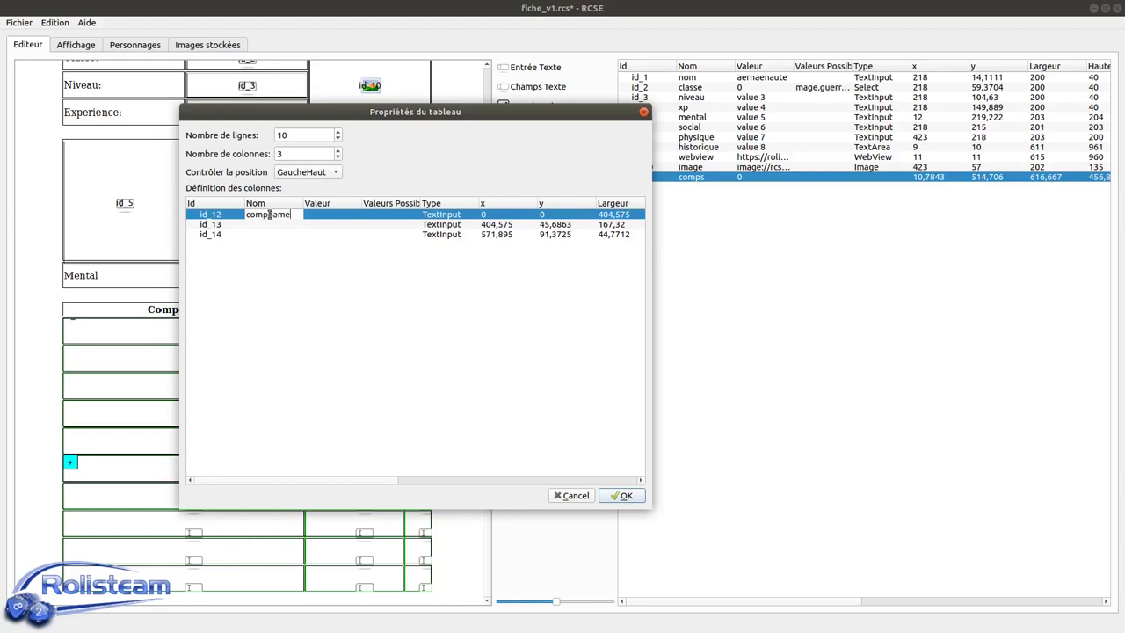
pyautogui.doubleClick(260, 224)
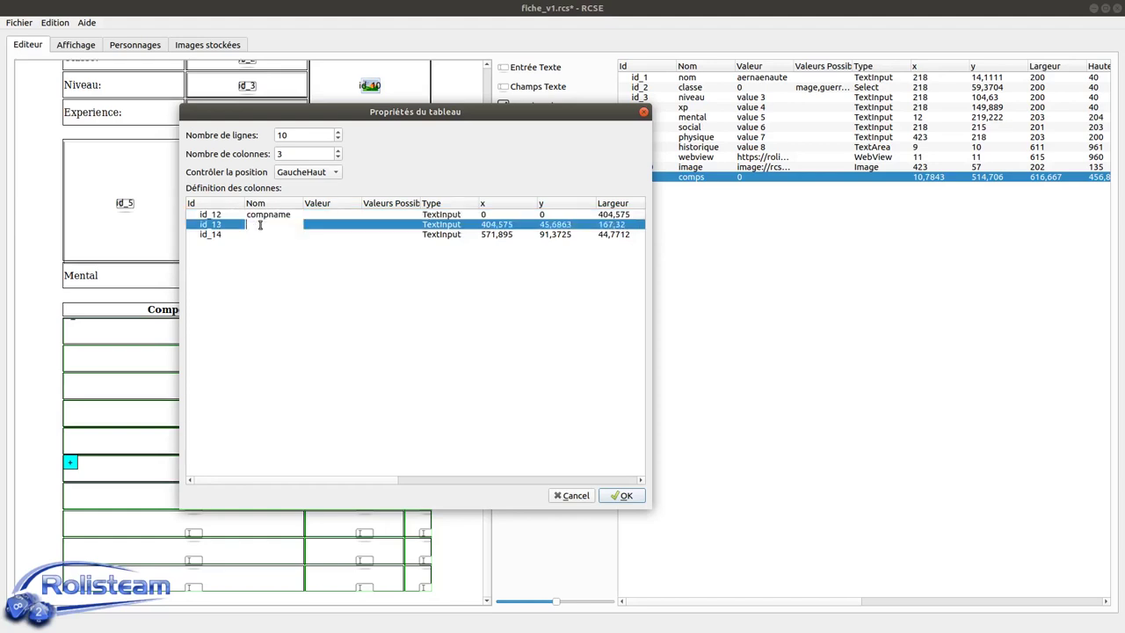
pyautogui.write('compleve')
pyautogui.doubleClick(265, 235)
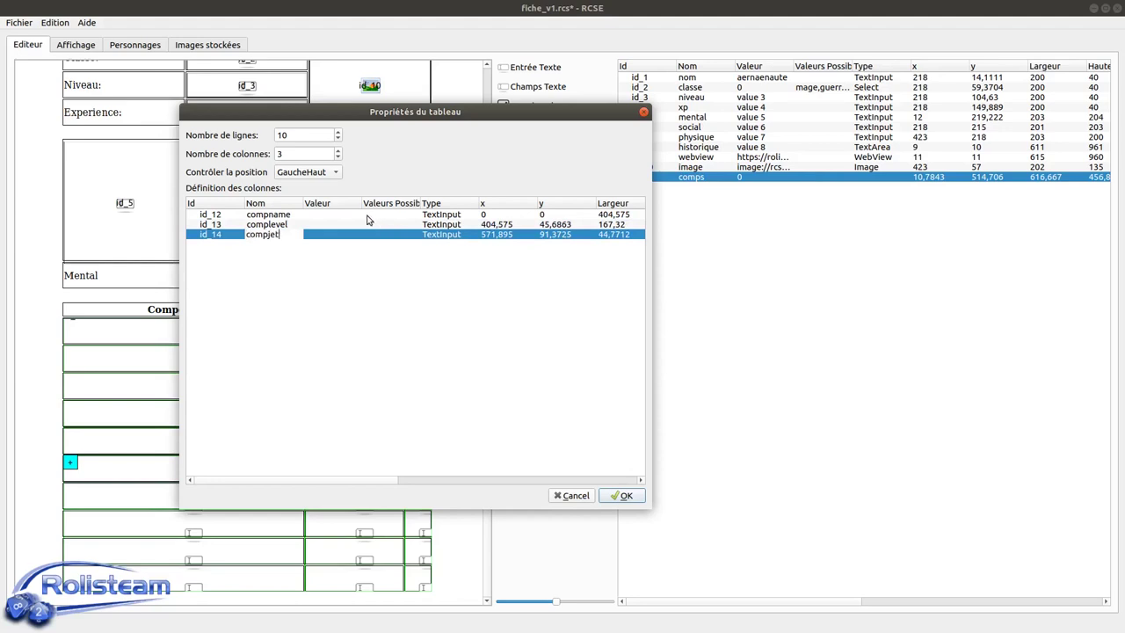
# - Keep complevel as TextInput, change the compjet column's type to Dice Button, and accept the table properties
pyautogui.click(333, 215)
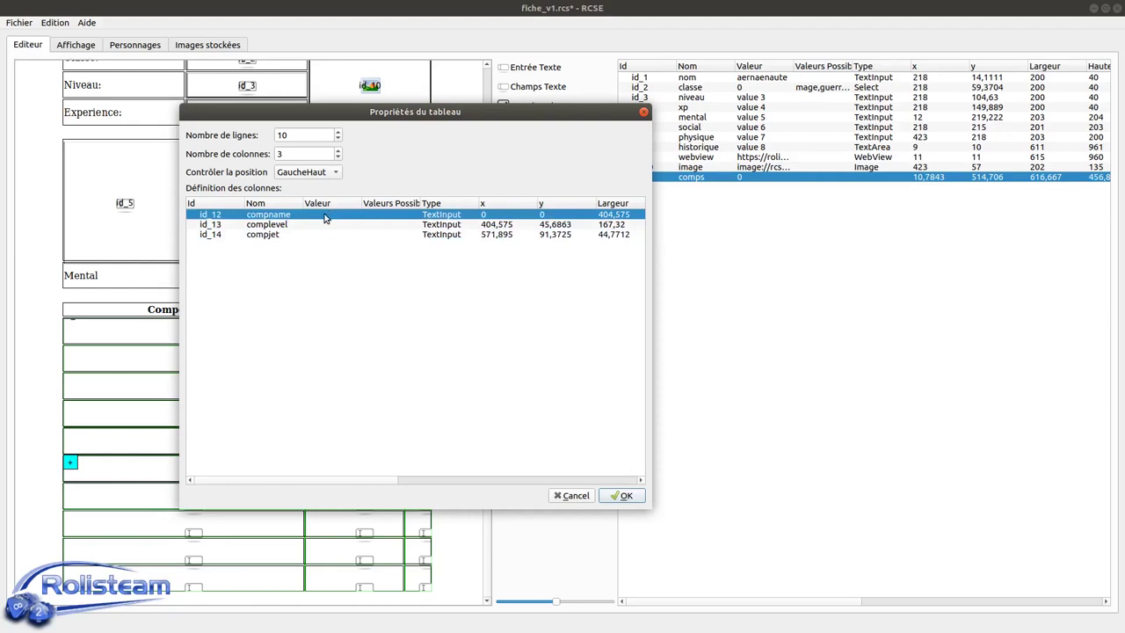
pyautogui.doubleClick(326, 214)
pyautogui.click(406, 217)
pyautogui.doubleClick(446, 215)
pyautogui.doubleClick(448, 226)
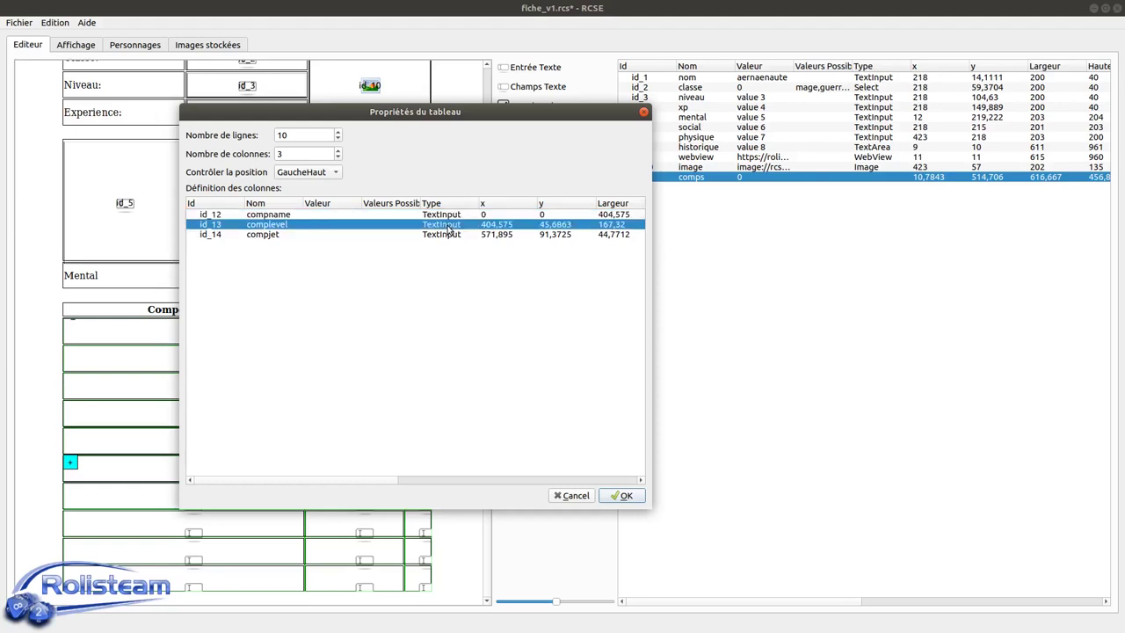
pyautogui.click(448, 226)
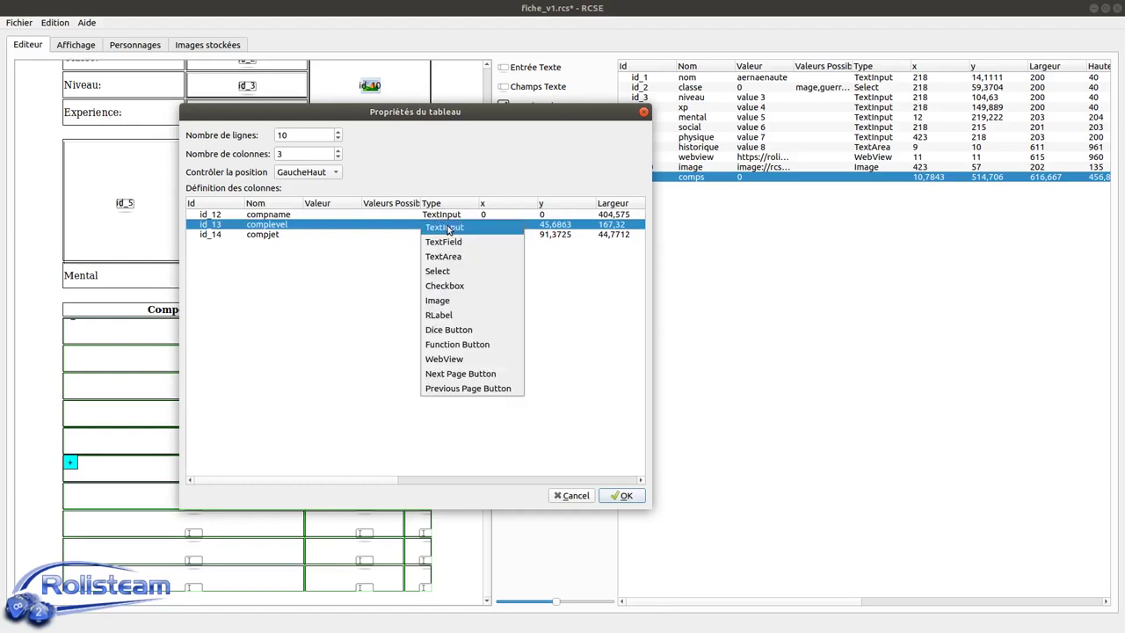
pyautogui.click(448, 227)
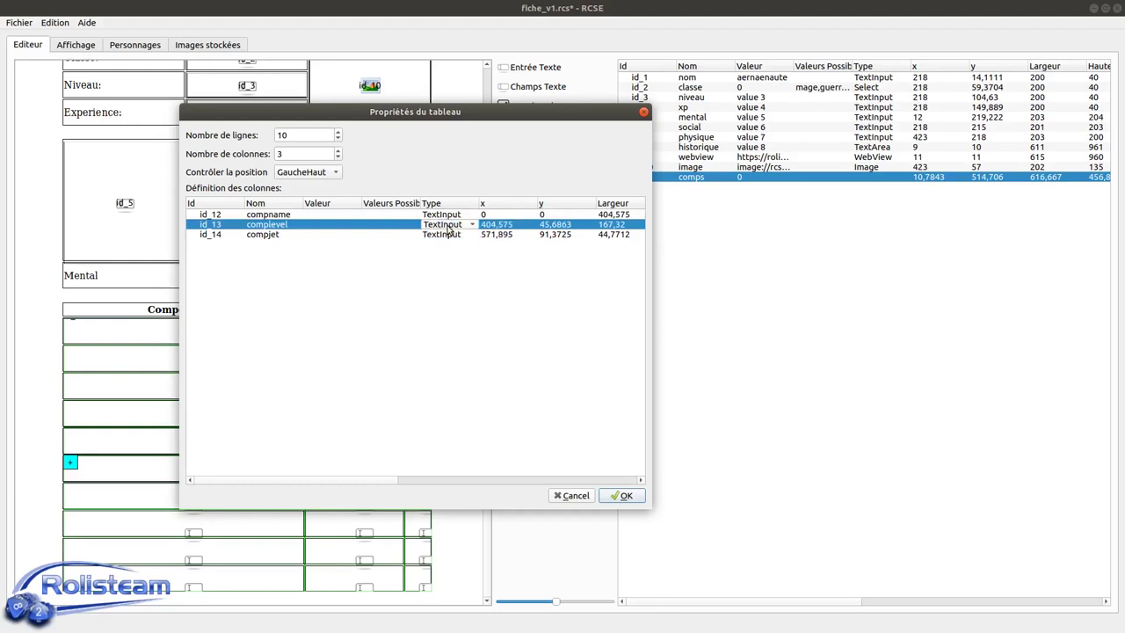
pyautogui.doubleClick(444, 235)
pyautogui.click(442, 238)
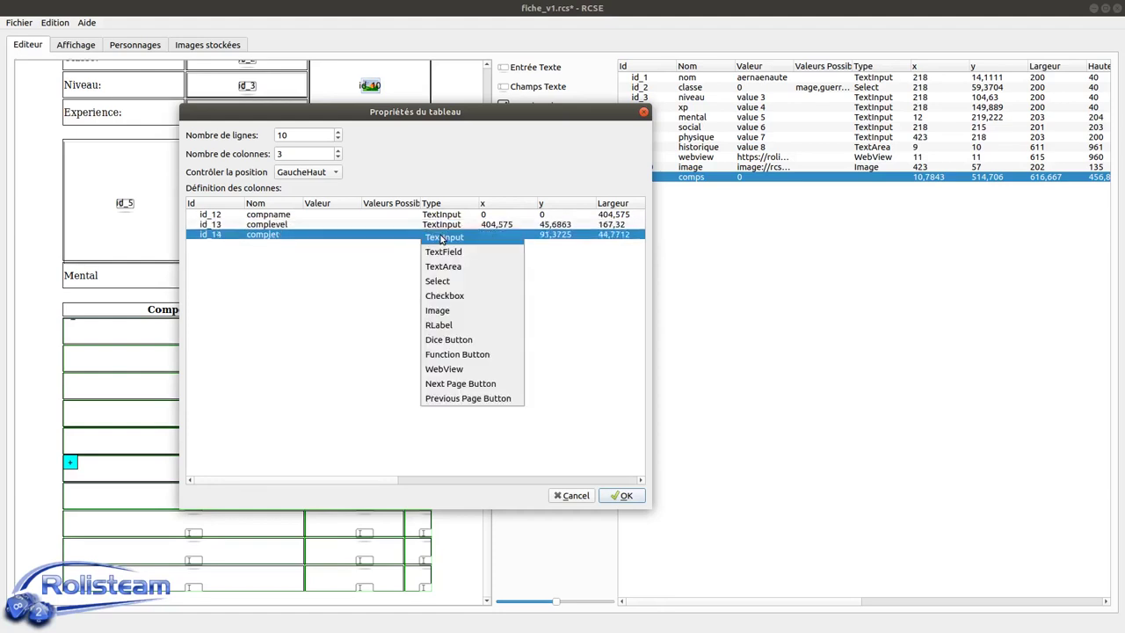
pyautogui.click(472, 343)
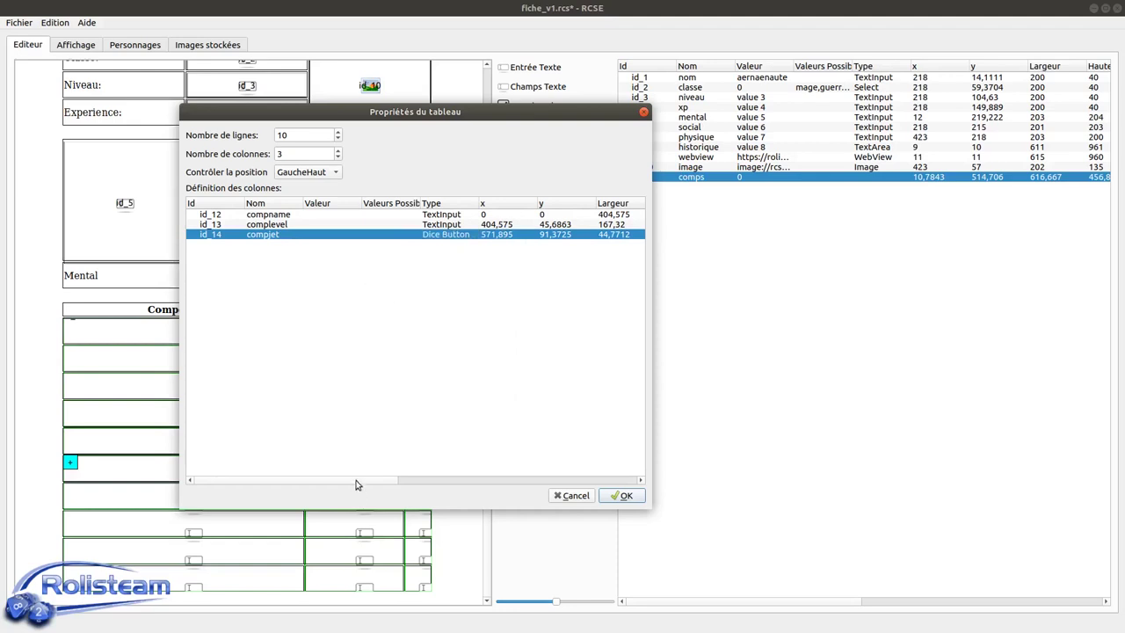
pyautogui.click(302, 137)
pyautogui.click(298, 154)
pyautogui.moveTo(400, 480); pyautogui.dragTo(165, 472)
pyautogui.click(639, 497)
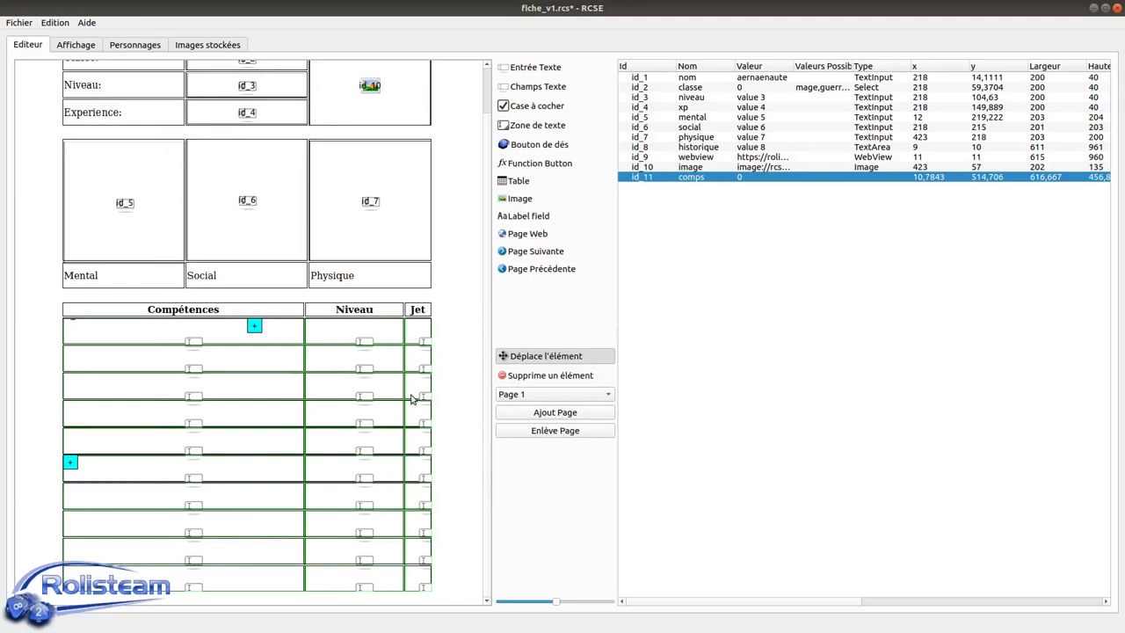
# - Regenerate the sheet's QML code so the preview includes the comps table
pyautogui.scroll(1, 417, 396)
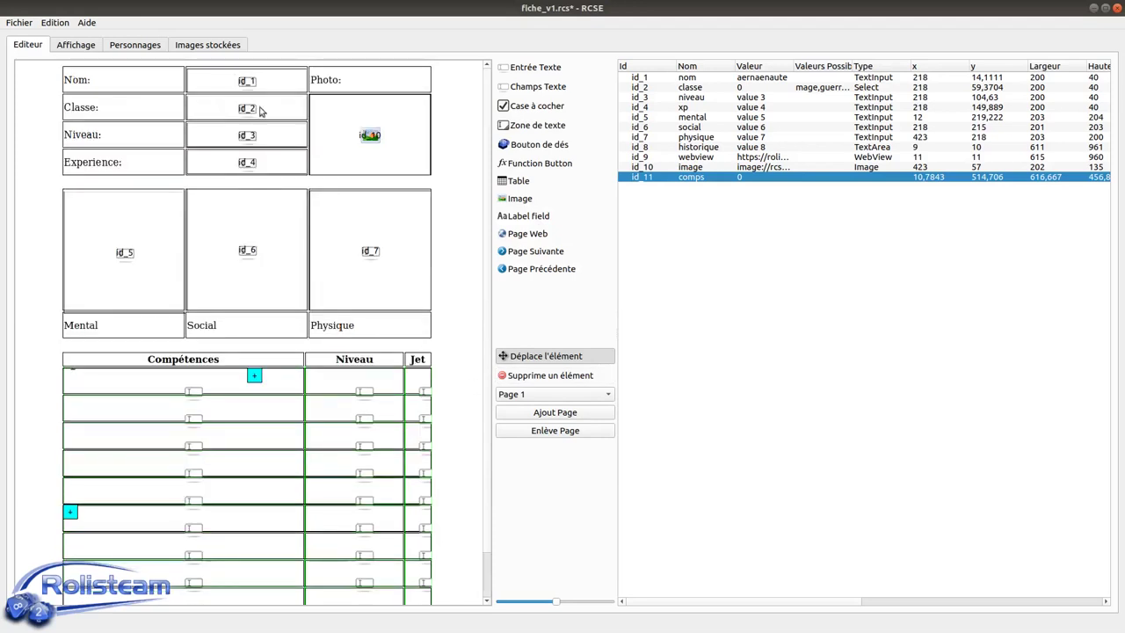
pyautogui.click(79, 45)
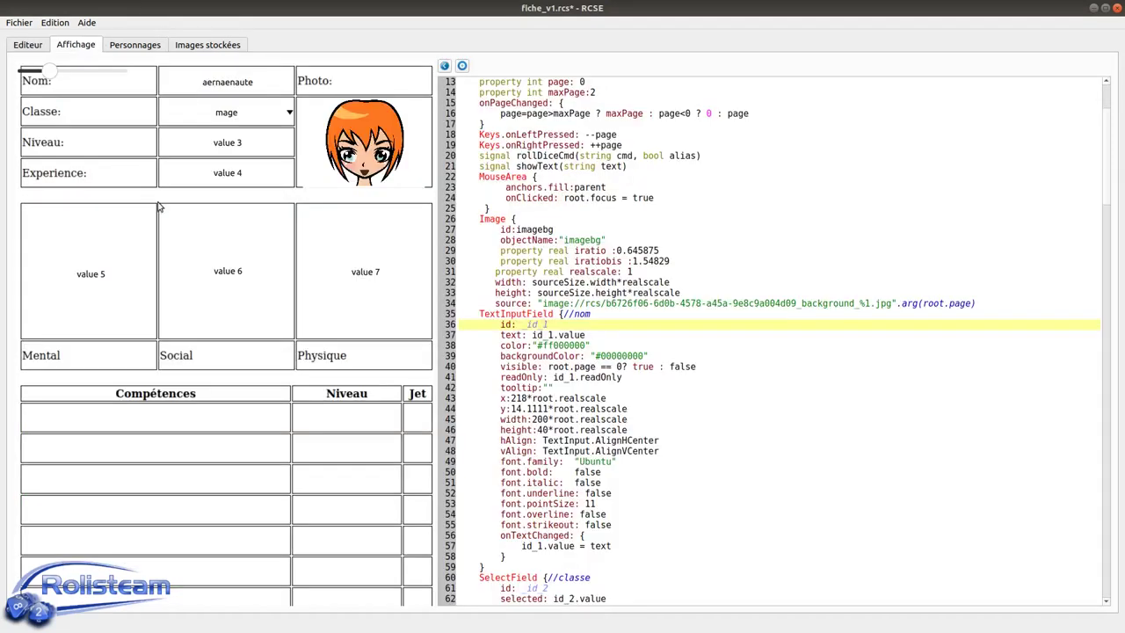
pyautogui.click(462, 66)
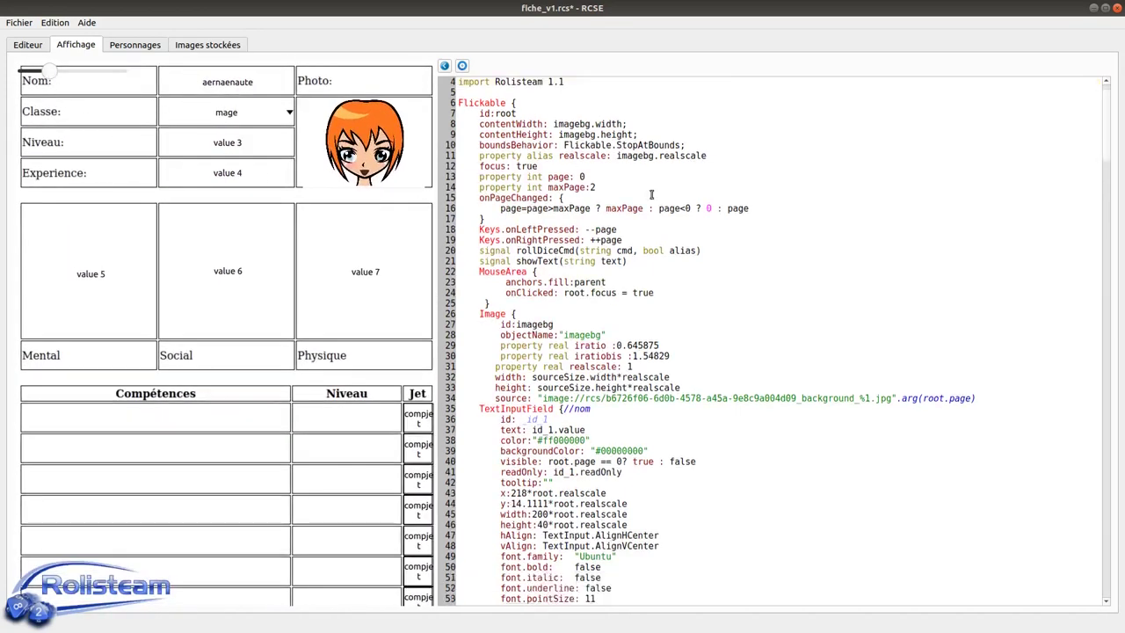
# - Fill the first four Compétences cells in the preview with the test texts ".yx.x.yx.y", "ày.àyx.yx.", ".àyx.àyx." and "ày.euieuie"
pyautogui.click(103, 419)
pyautogui.write('.yx.x.yx.y')
pyautogui.click(136, 450)
pyautogui.write('ày.àyx.yx.')
pyautogui.click(154, 481)
pyautogui.write('.àyx.àyx.')
pyautogui.scroll(-1, 154, 493)
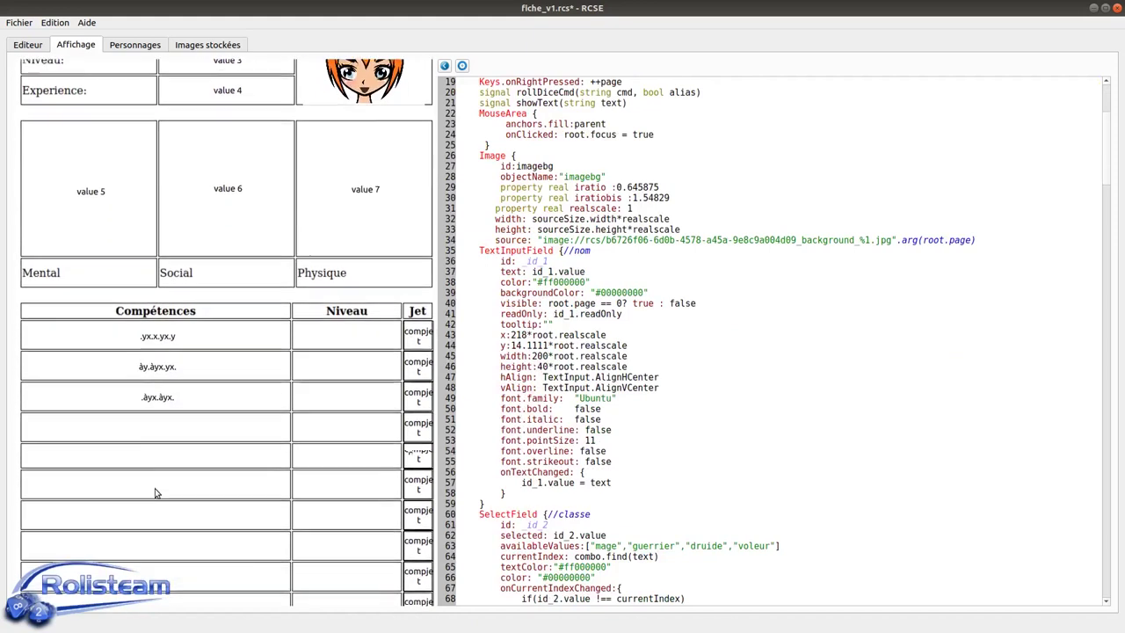
pyautogui.click(158, 392)
pyautogui.write('ày.euieuie')
# - Fill the first six Niveau cells in the preview with the test values 12, 12, 12, 11, 22 and 22
pyautogui.click(348, 303)
pyautogui.write('12')
pyautogui.click(346, 333)
pyautogui.write('12')
pyautogui.click(333, 367)
pyautogui.click(337, 395)
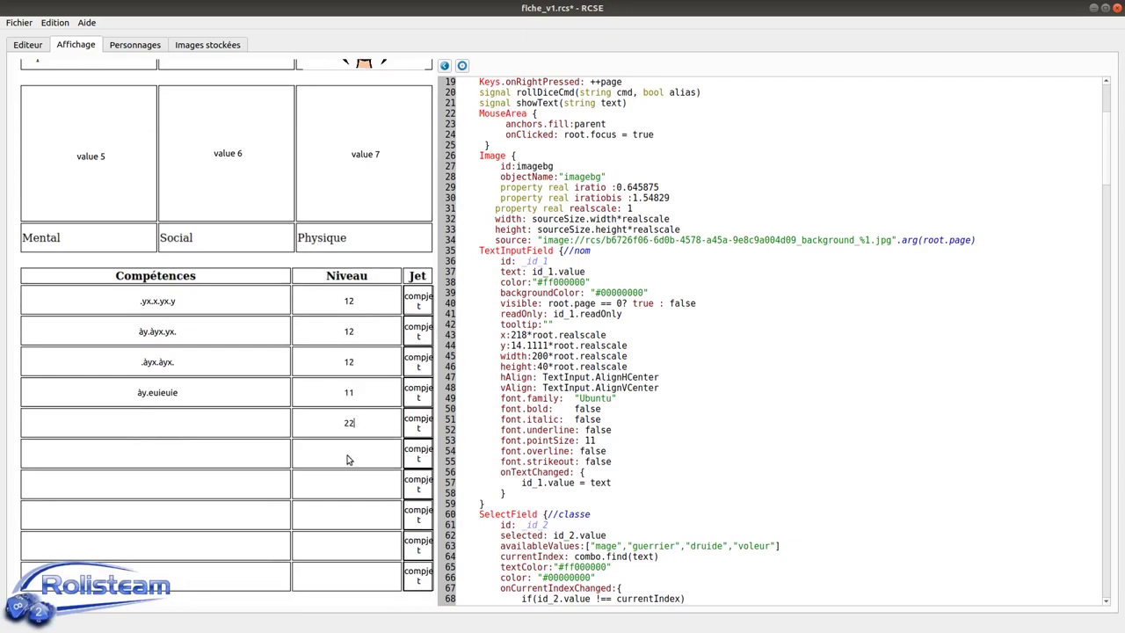
pyautogui.write('22')
# - Find the comps Table block in the generated QML code and examine its position, size and maxRow properties
pyautogui.scroll(-7, 721, 274)
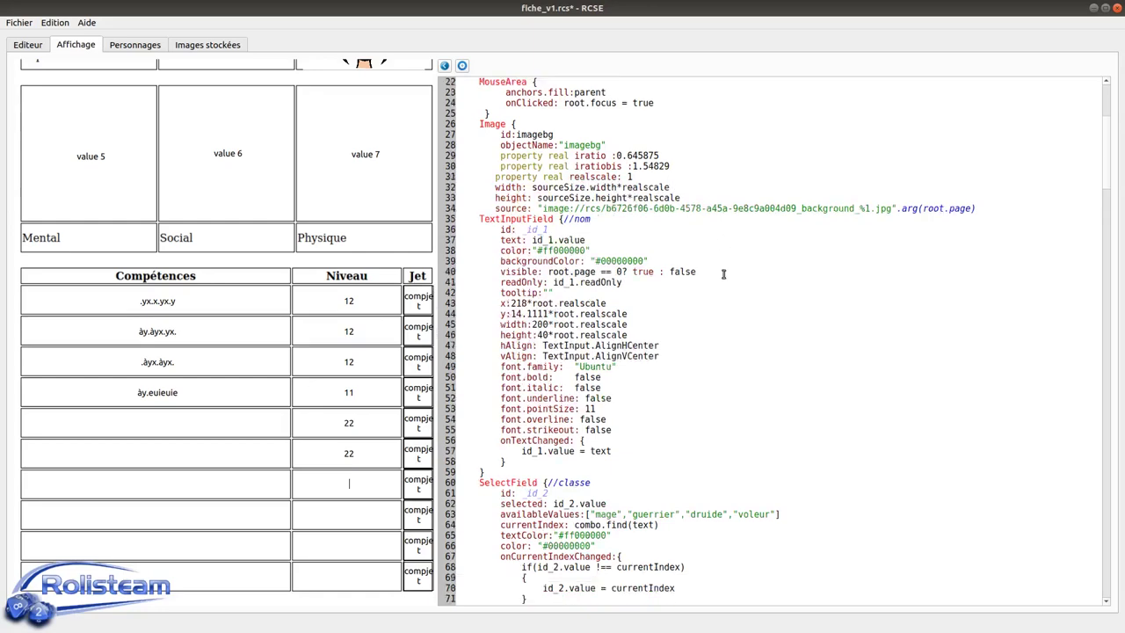
pyautogui.scroll(9, 721, 274)
pyautogui.scroll(4, 719, 272)
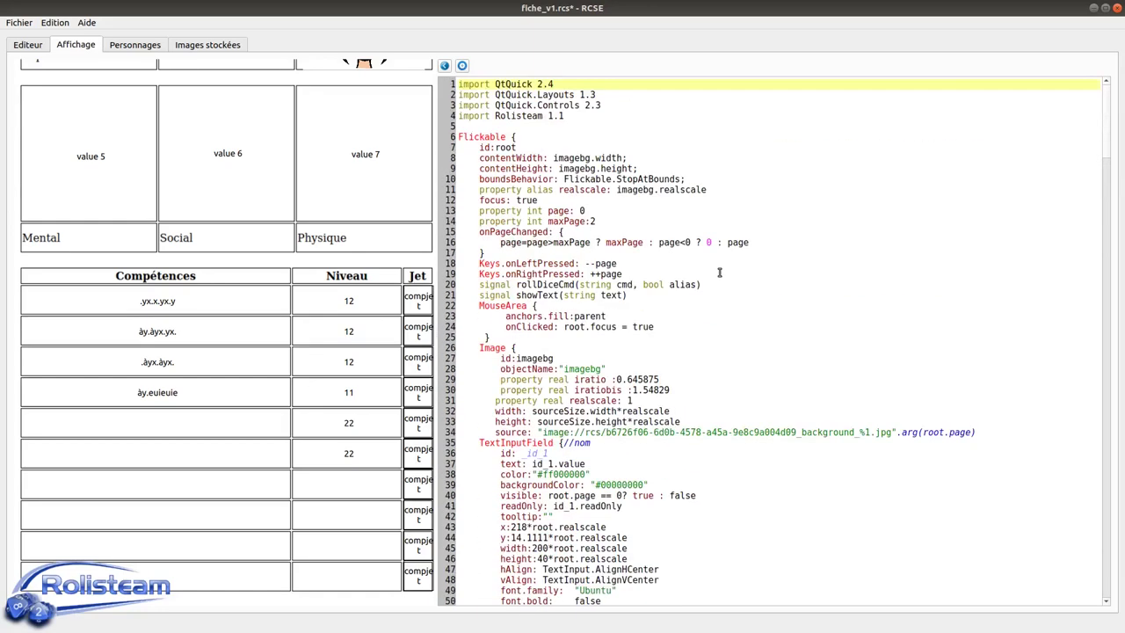
pyautogui.scroll(-20, 718, 273)
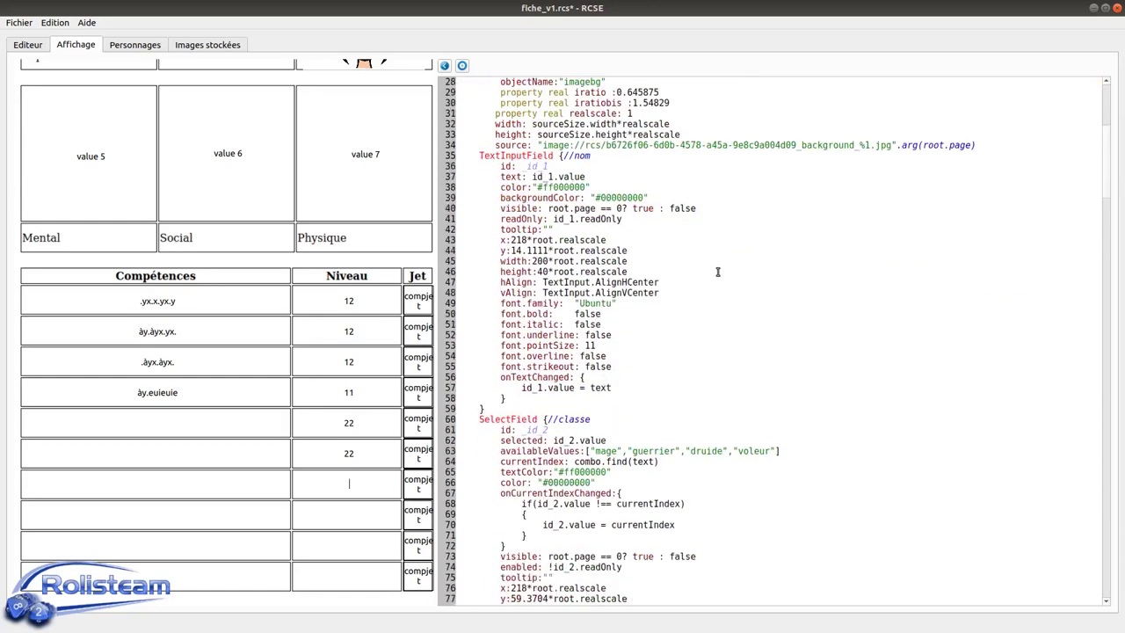
pyautogui.scroll(-20, 718, 273)
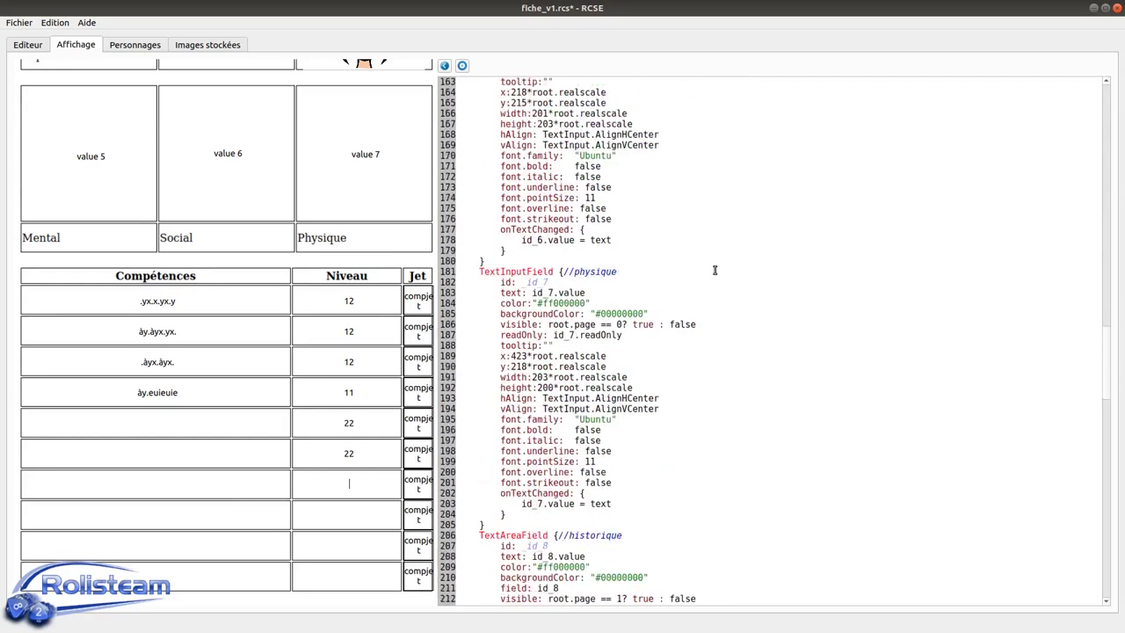
pyautogui.scroll(-15, 714, 269)
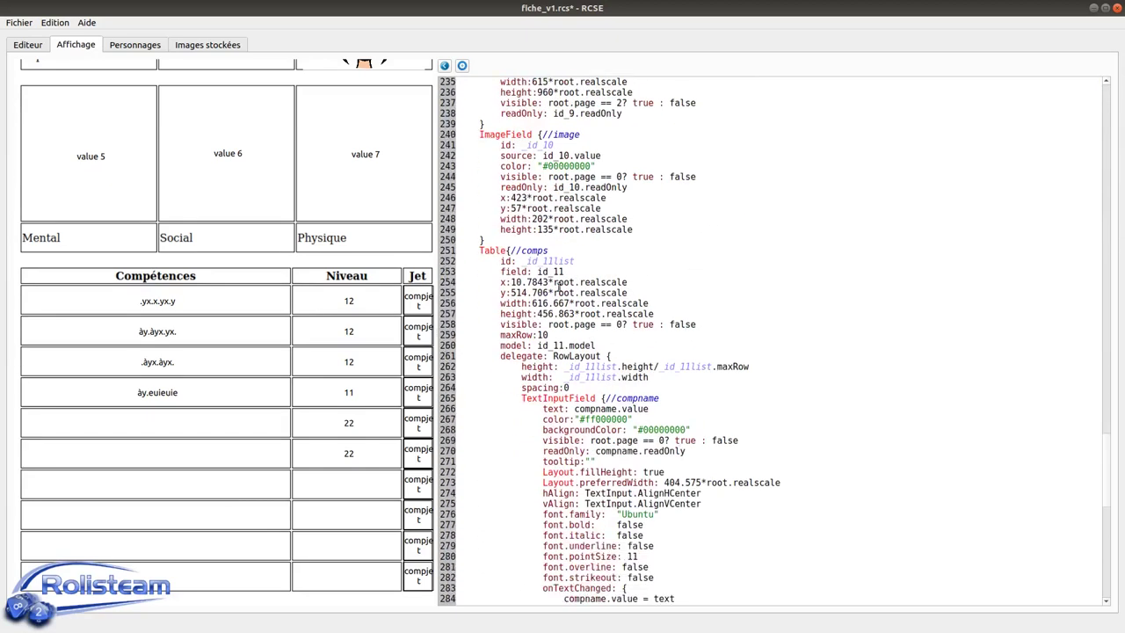
pyautogui.click(490, 252)
pyautogui.doubleClick(491, 251)
pyautogui.scroll(-4, 493, 264)
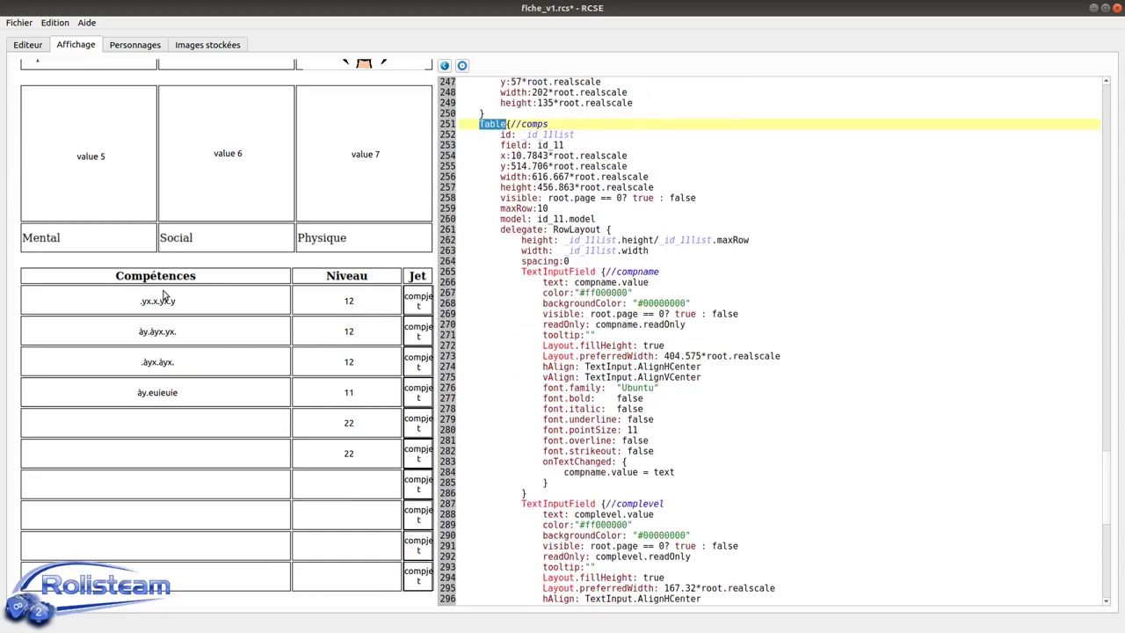
pyautogui.click(521, 272)
pyautogui.keyDown('shift'); pyautogui.click(618, 283); pyautogui.keyUp('shift')
pyautogui.click(607, 187)
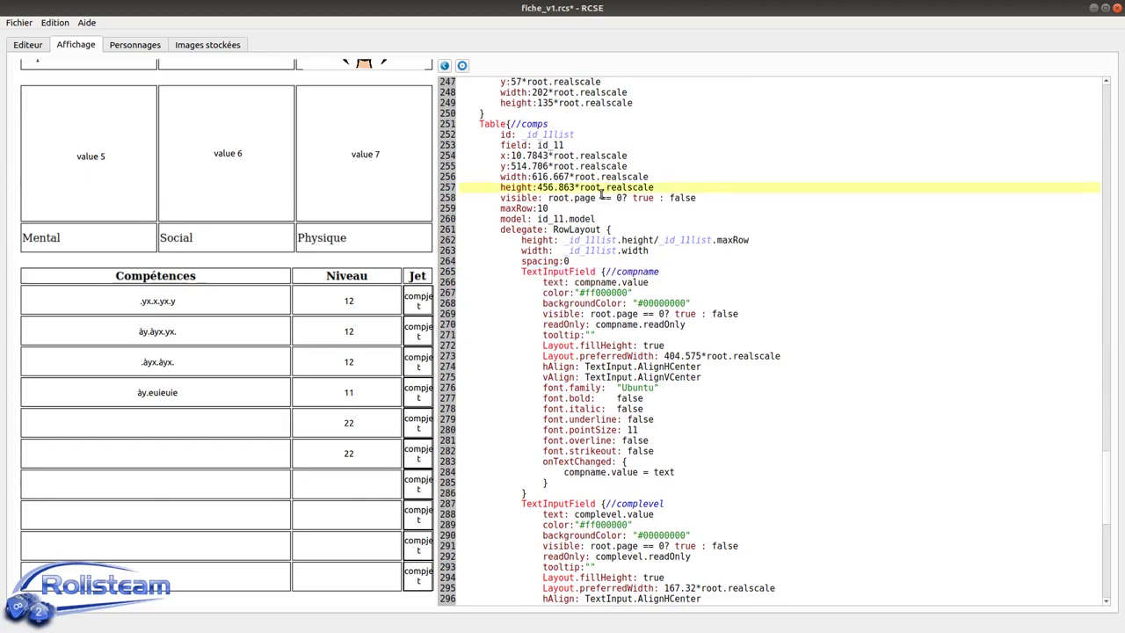
pyautogui.click(553, 209)
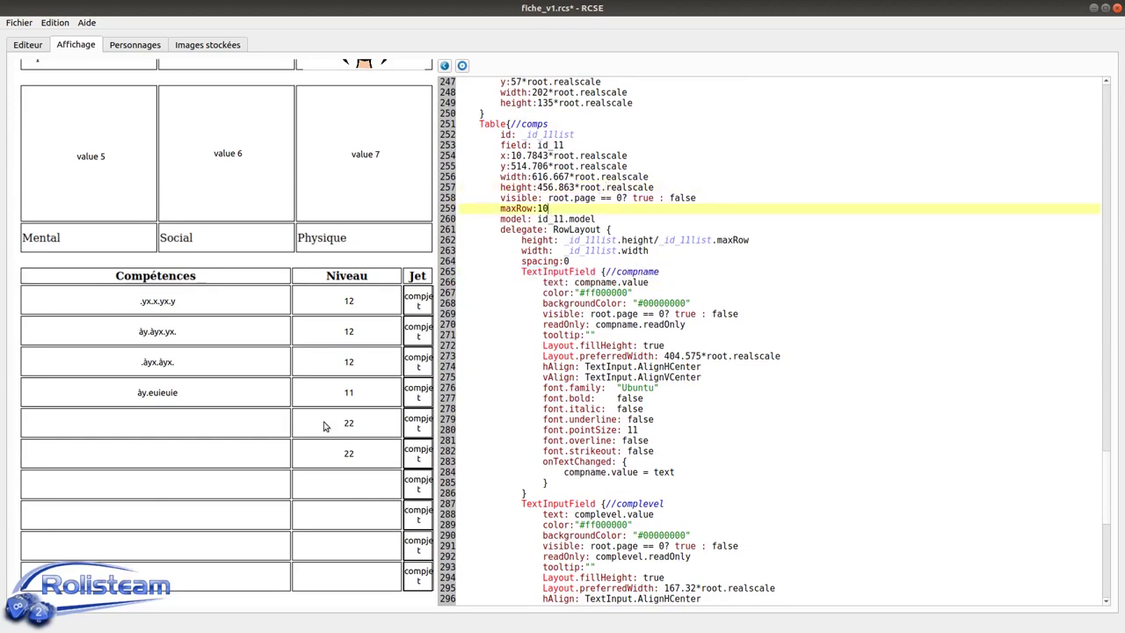
# - Examine the code of the table's compname and complevel TextInputField blocks and its compjet DiceButton block
pyautogui.scroll(-1, 605, 239)
pyautogui.scroll(-1, 604, 239)
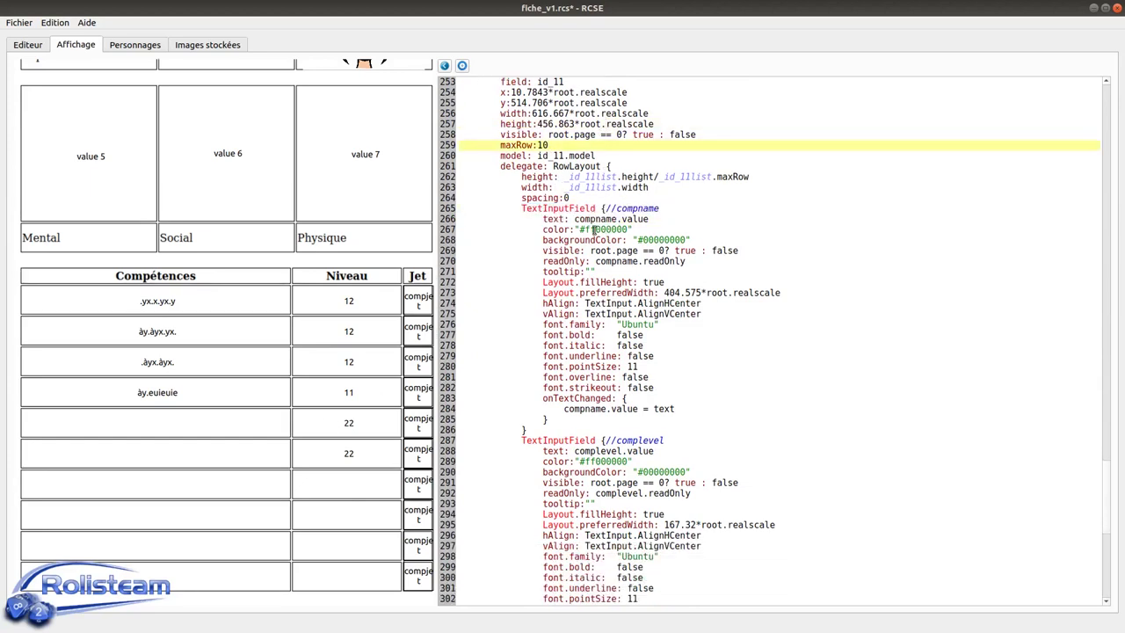
pyautogui.moveTo(522, 208); pyautogui.dragTo(546, 208)
pyautogui.moveTo(654, 211); pyautogui.dragTo(666, 429)
pyautogui.click(666, 431)
pyautogui.scroll(-1, 685, 439)
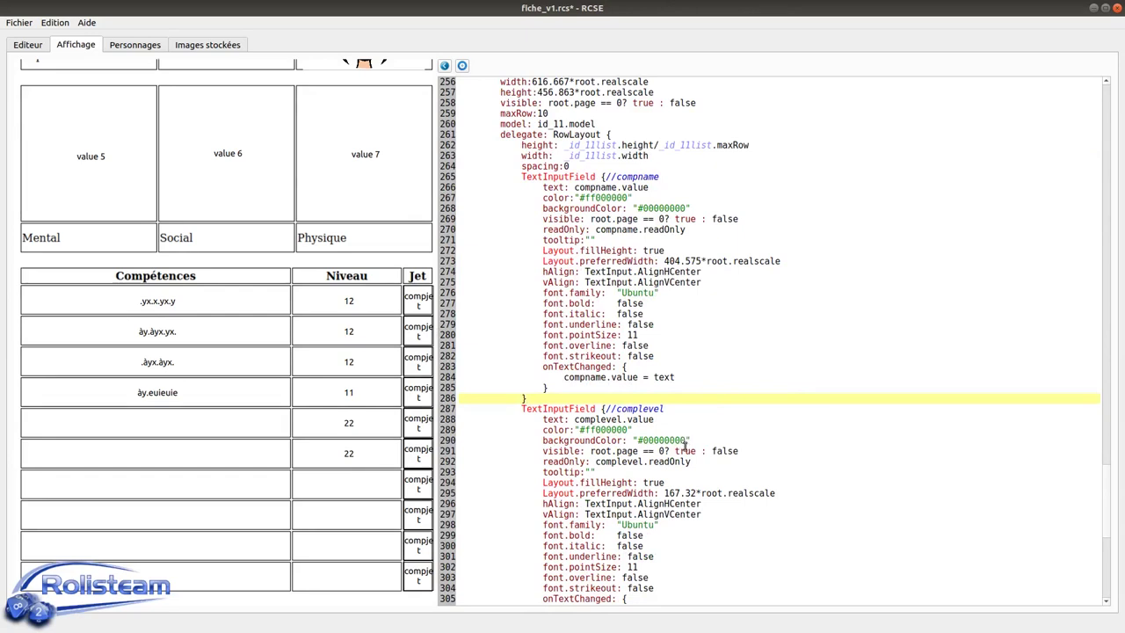
pyautogui.scroll(-13, 685, 442)
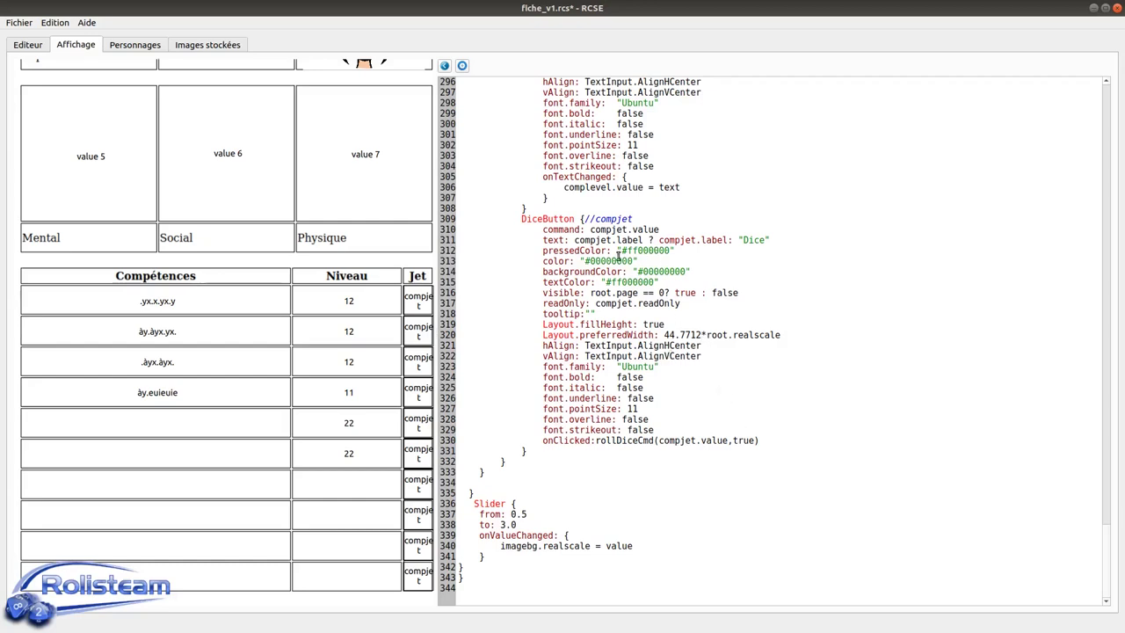
pyautogui.click(647, 222)
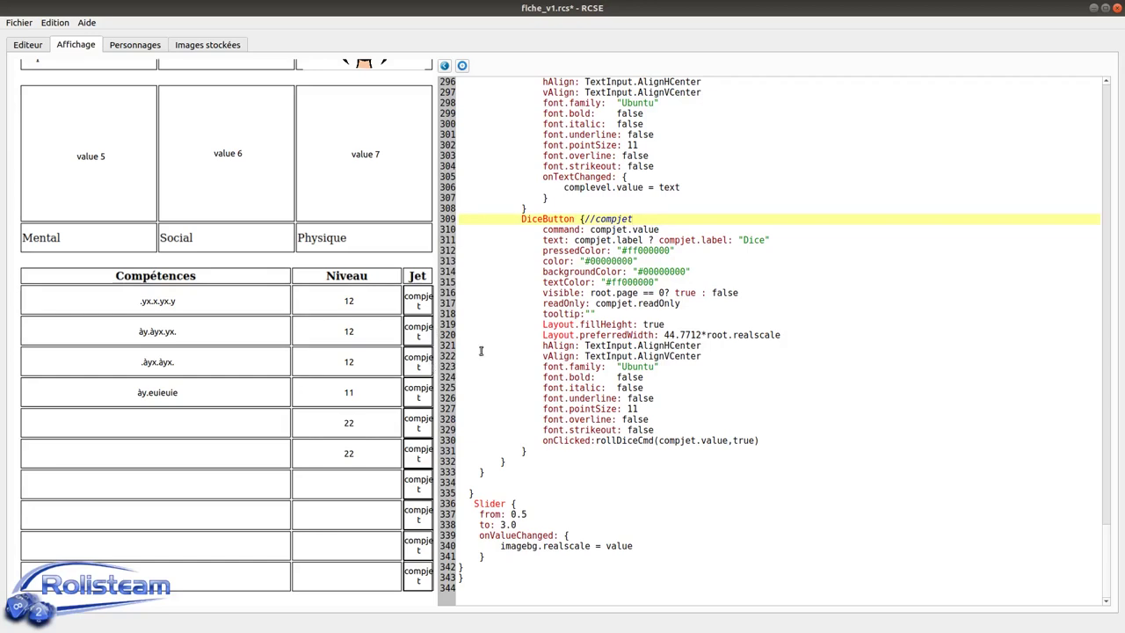
pyautogui.click(661, 231)
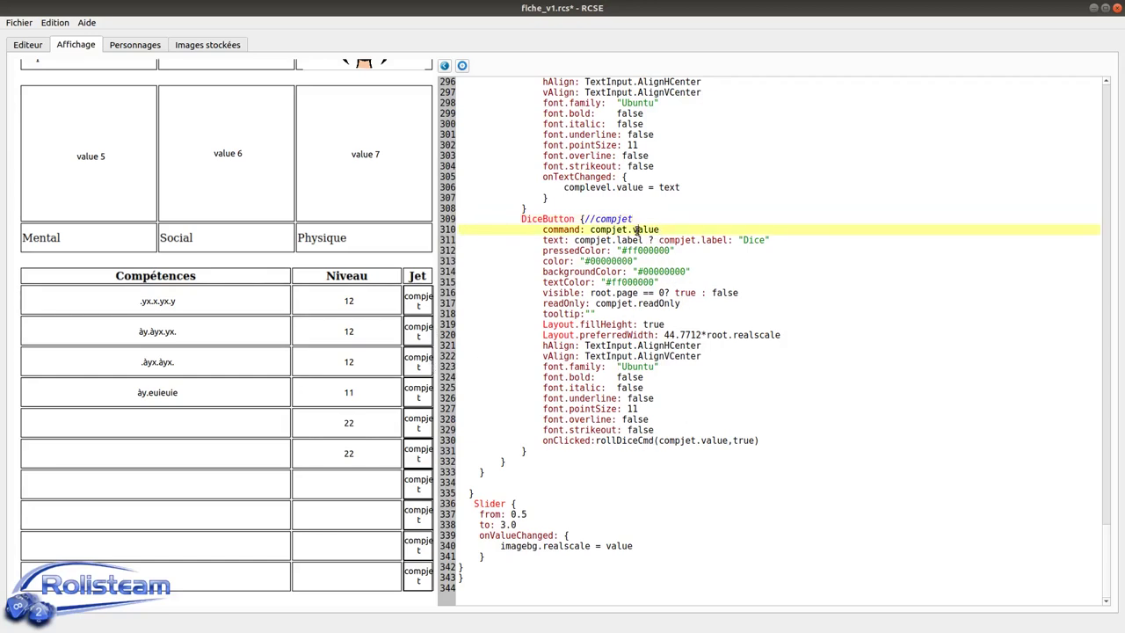
pyautogui.doubleClick(569, 219)
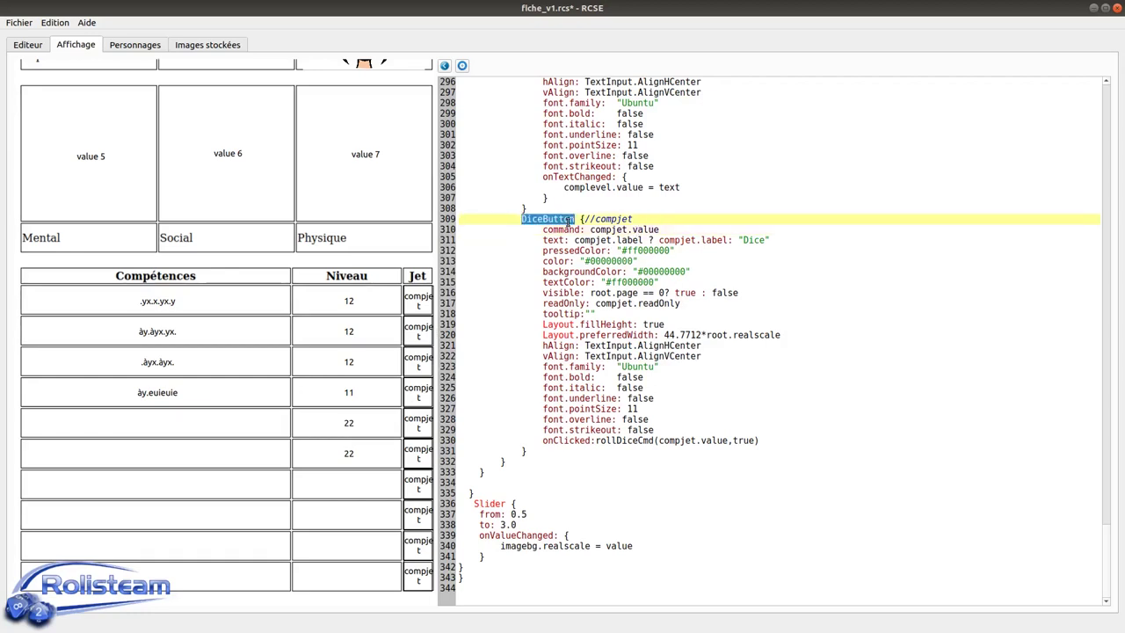
pyautogui.scroll(5, 627, 229)
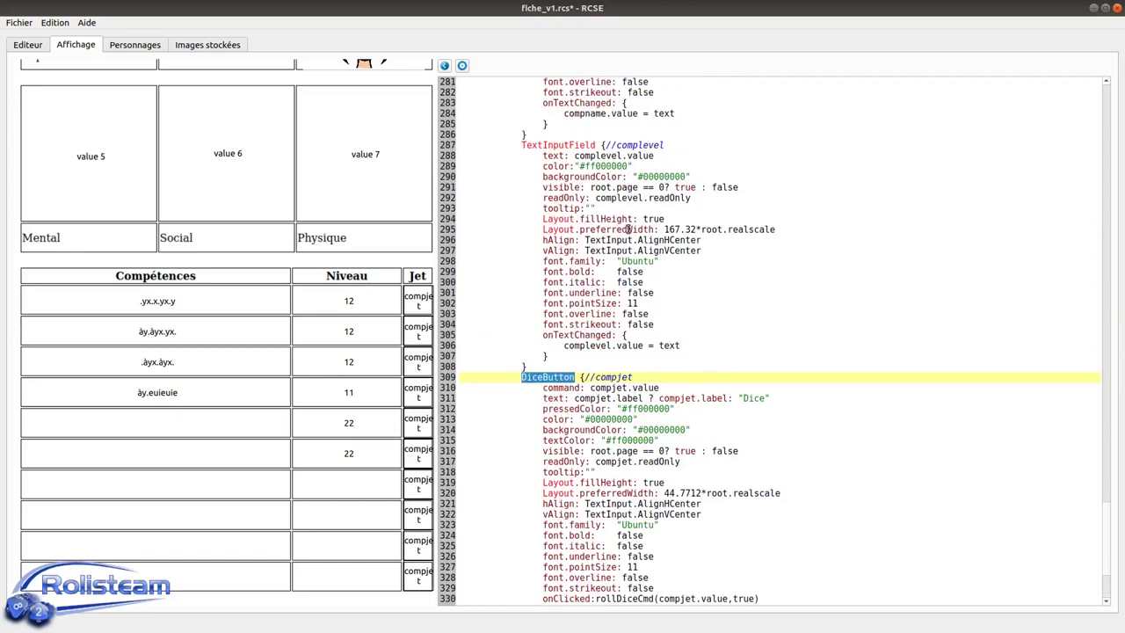
# - Examine the complevel text binding and the compjet.value argument of the DiceButton's rollDiceCmd call in the QML code
pyautogui.scroll(-2, 627, 230)
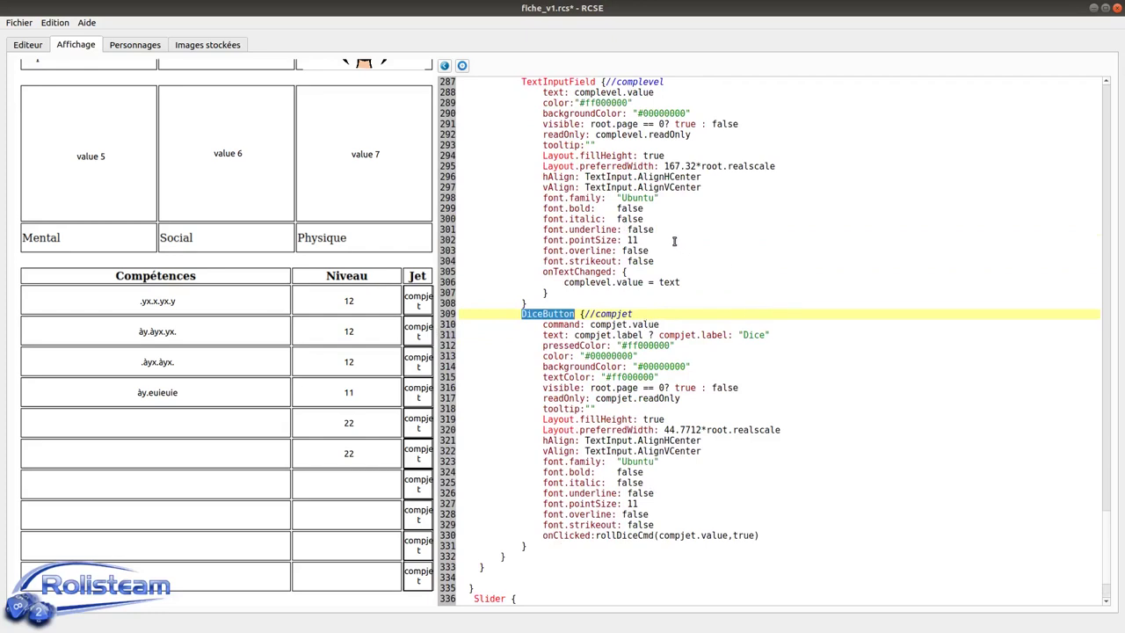
pyautogui.scroll(2, 673, 239)
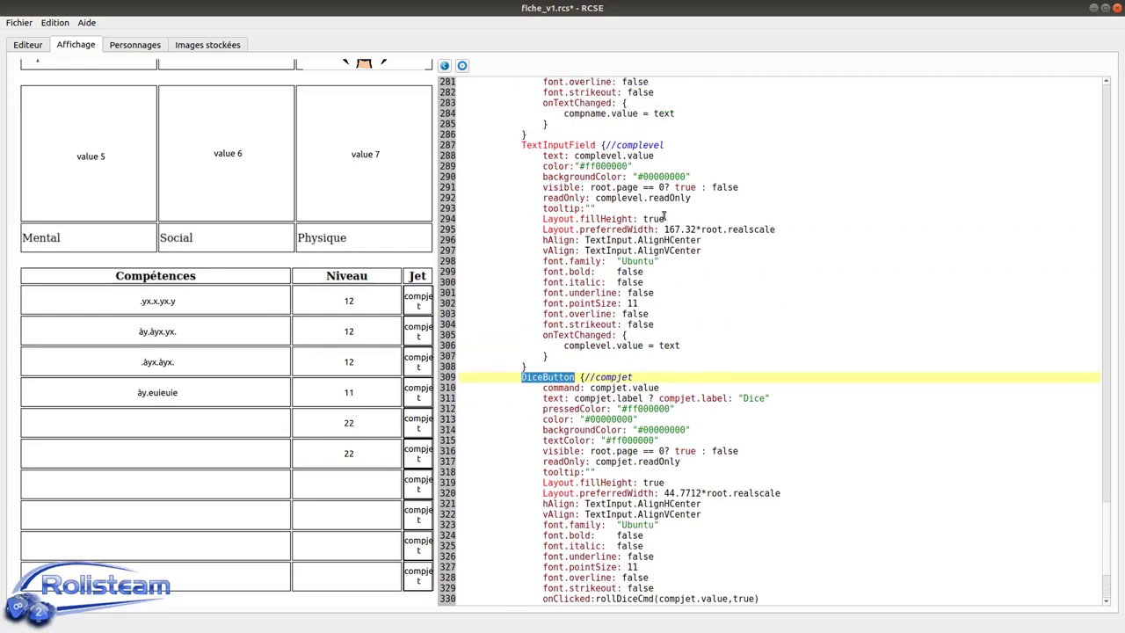
pyautogui.doubleClick(579, 144)
pyautogui.click(581, 156)
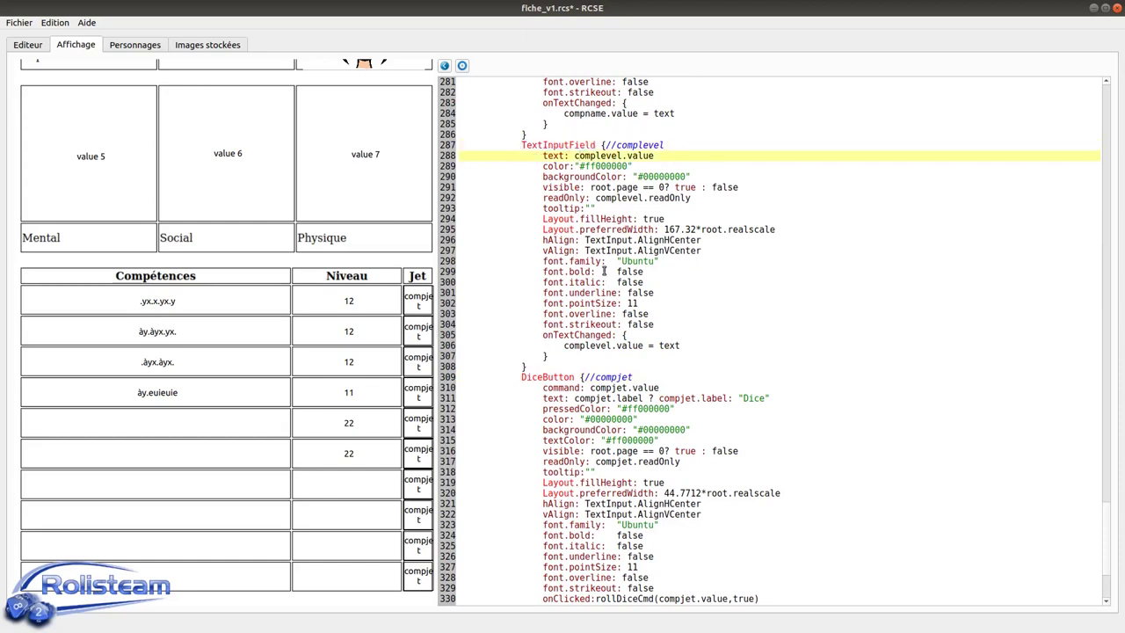
pyautogui.scroll(-3, 613, 283)
pyautogui.moveTo(658, 504); pyautogui.dragTo(707, 502)
pyautogui.click(726, 504)
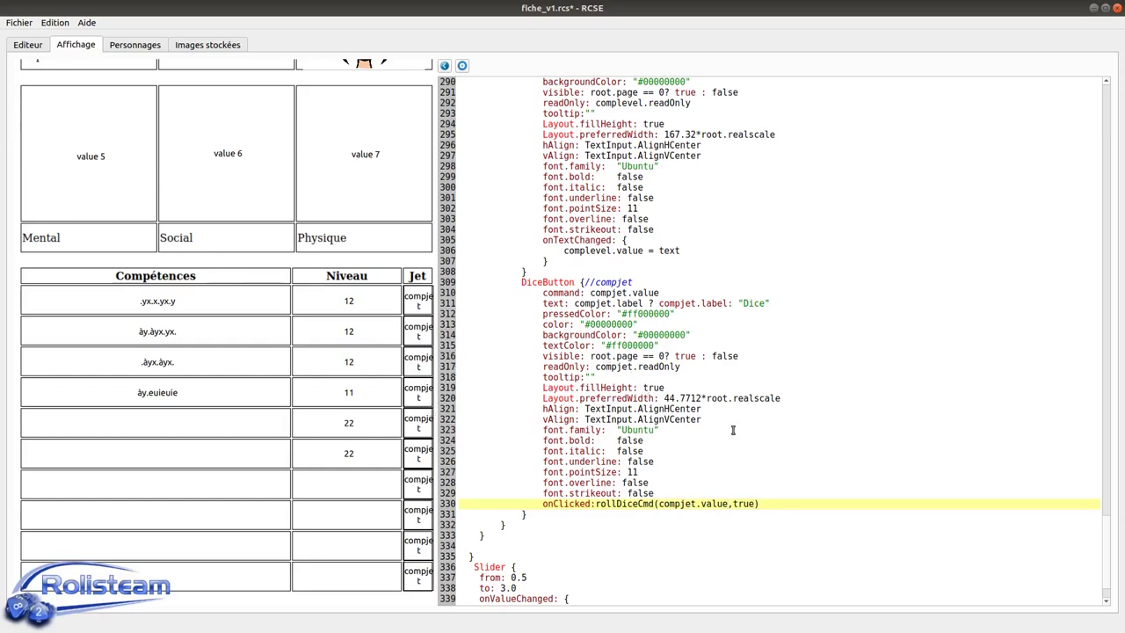
pyautogui.moveTo(729, 505); pyautogui.dragTo(658, 504)
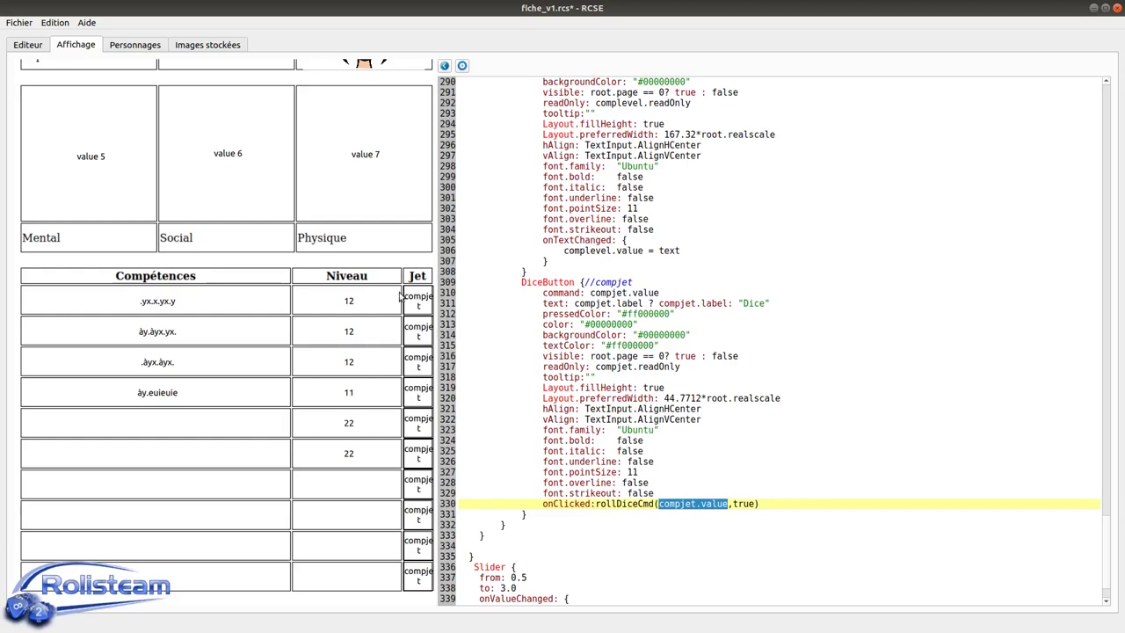
pyautogui.scroll(2, 341, 400)
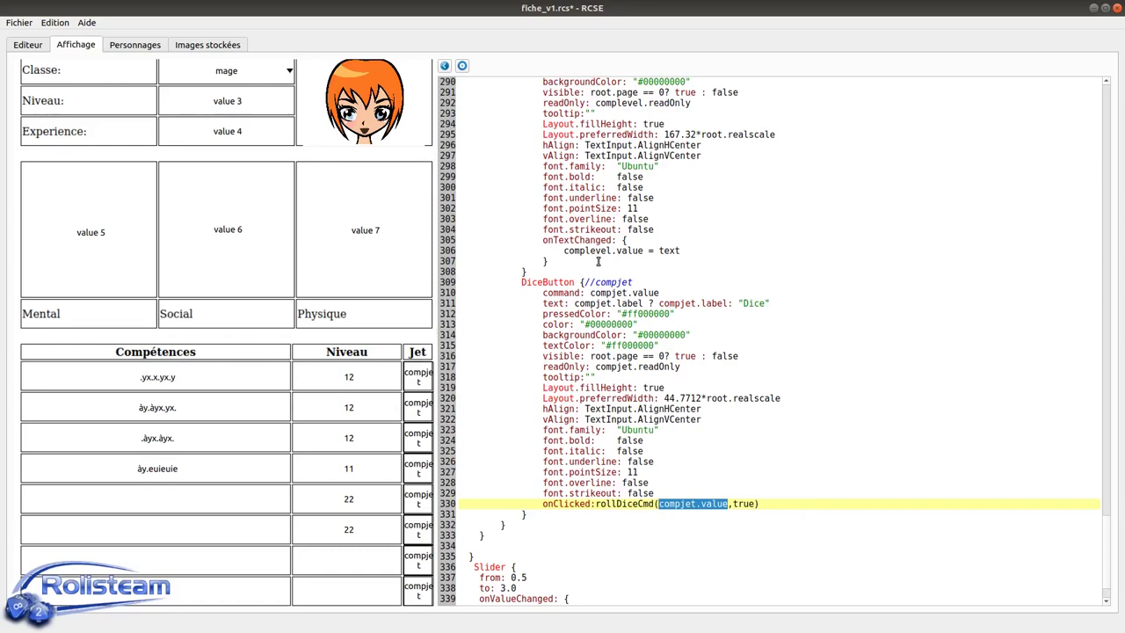
pyautogui.scroll(-2, 681, 250)
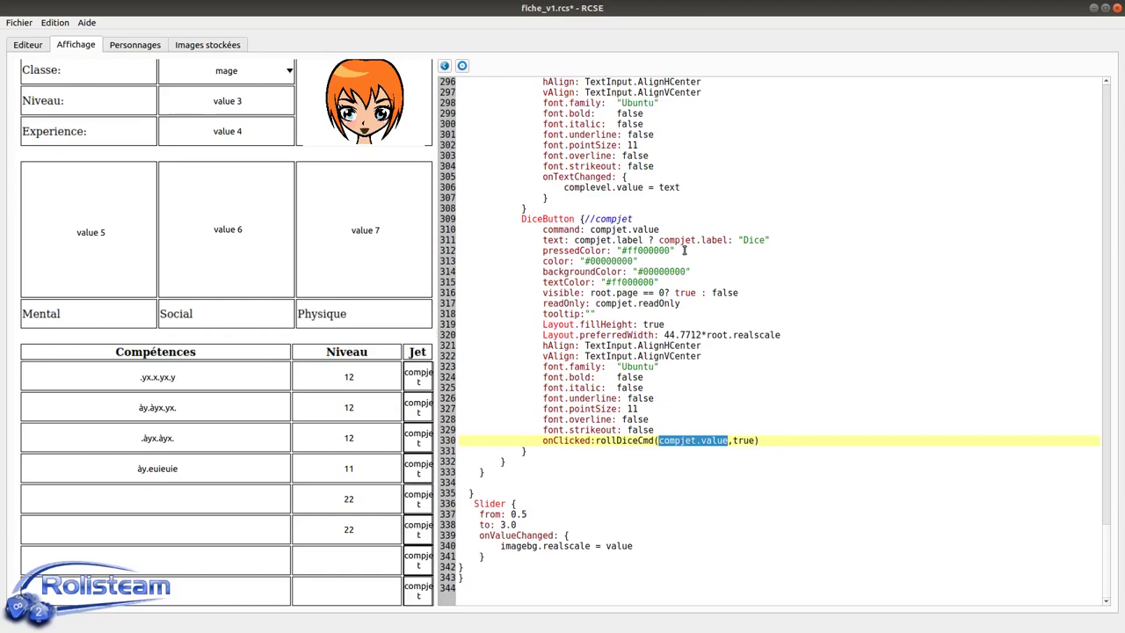
pyautogui.scroll(1, 684, 250)
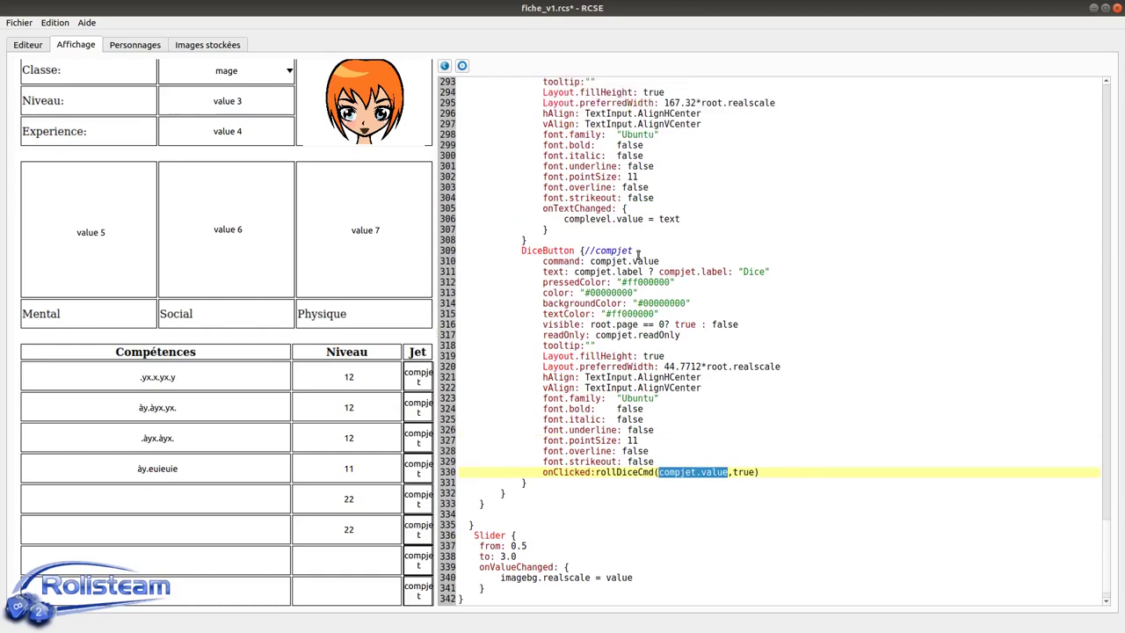
# - Check the line-adding and line-removing options of the fourth Compétences row, and look over the table's rows in the preview
pyautogui.rightClick(179, 468)
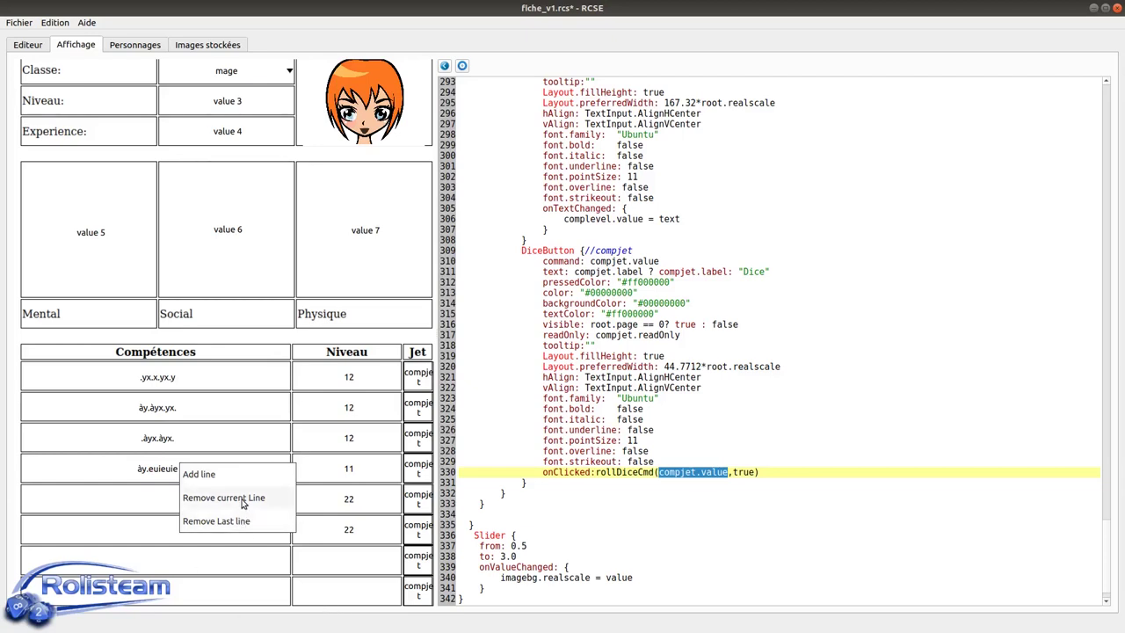
pyautogui.click(151, 468)
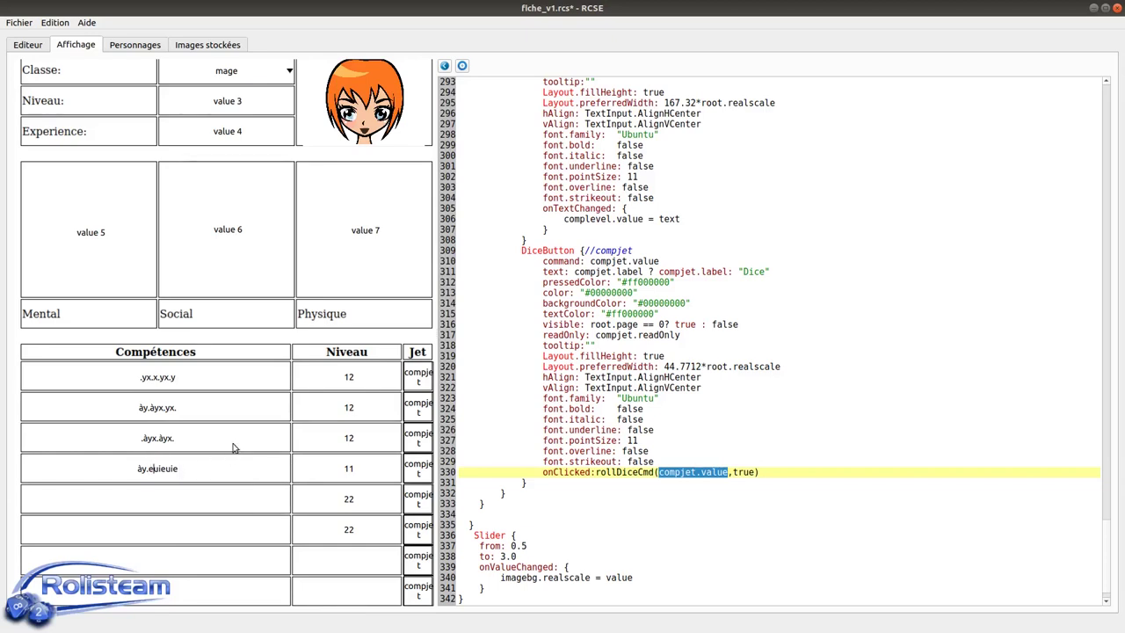
pyautogui.scroll(-3, 233, 447)
pyautogui.scroll(3, 234, 450)
pyautogui.scroll(-3, 233, 453)
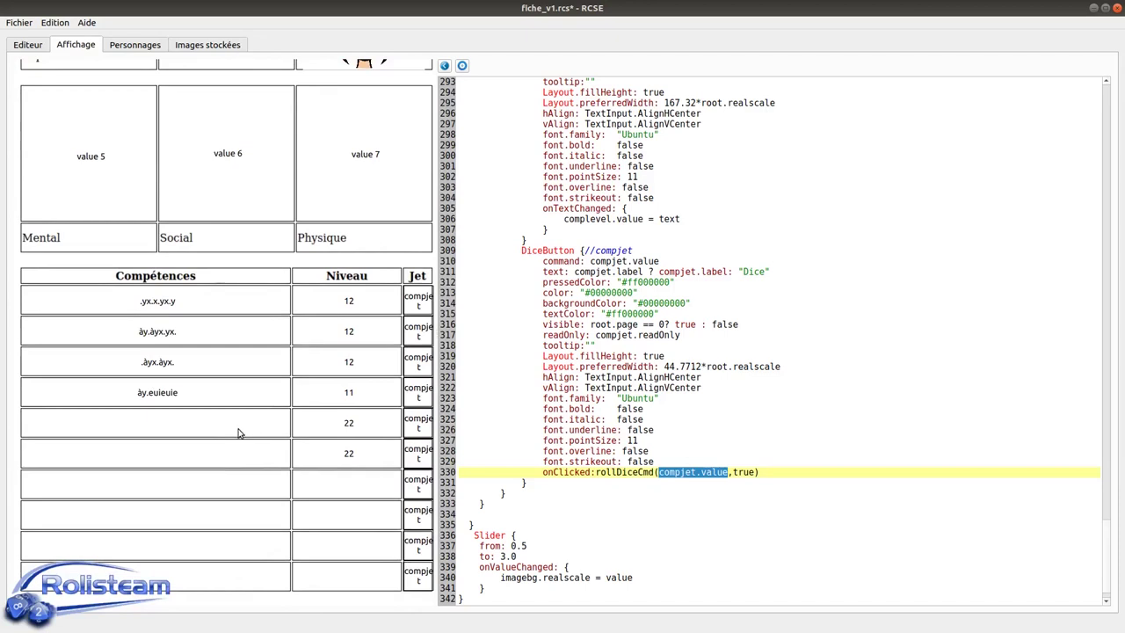
# - Save the character sheet
pyautogui.scroll(5, 237, 434)
pyautogui.click(21, 23)
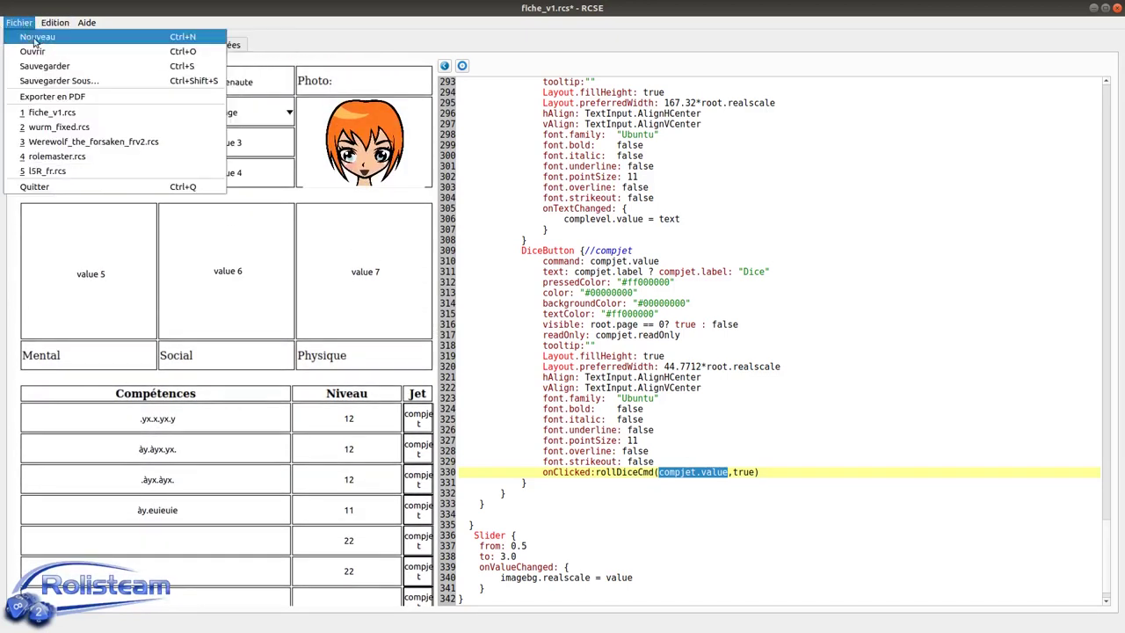
pyautogui.click(39, 67)
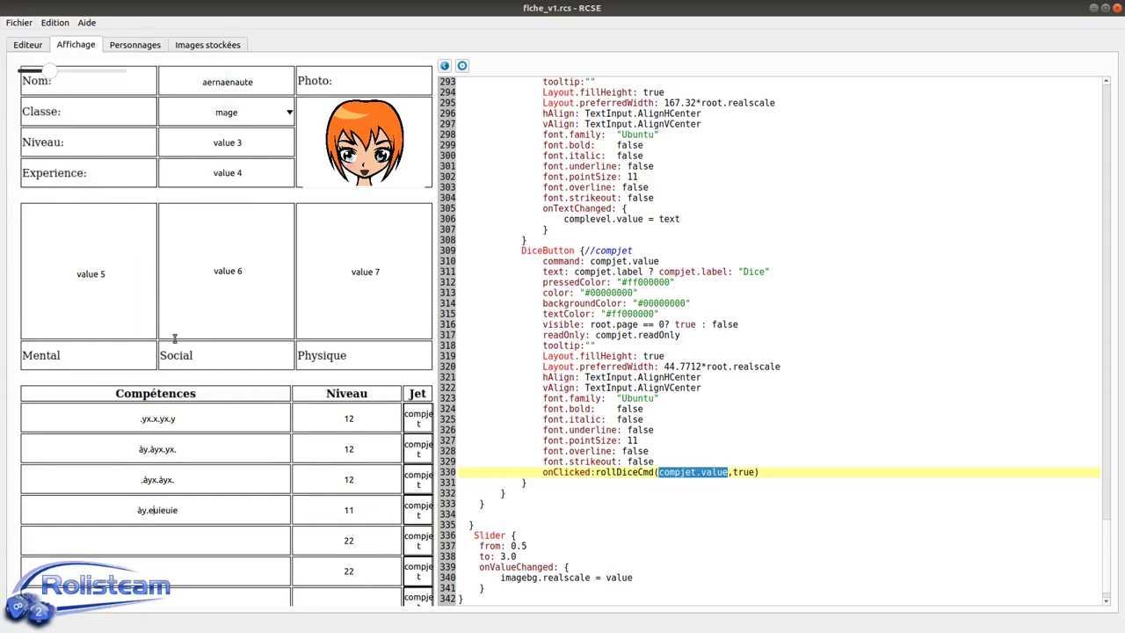
pyautogui.click(38, 48)
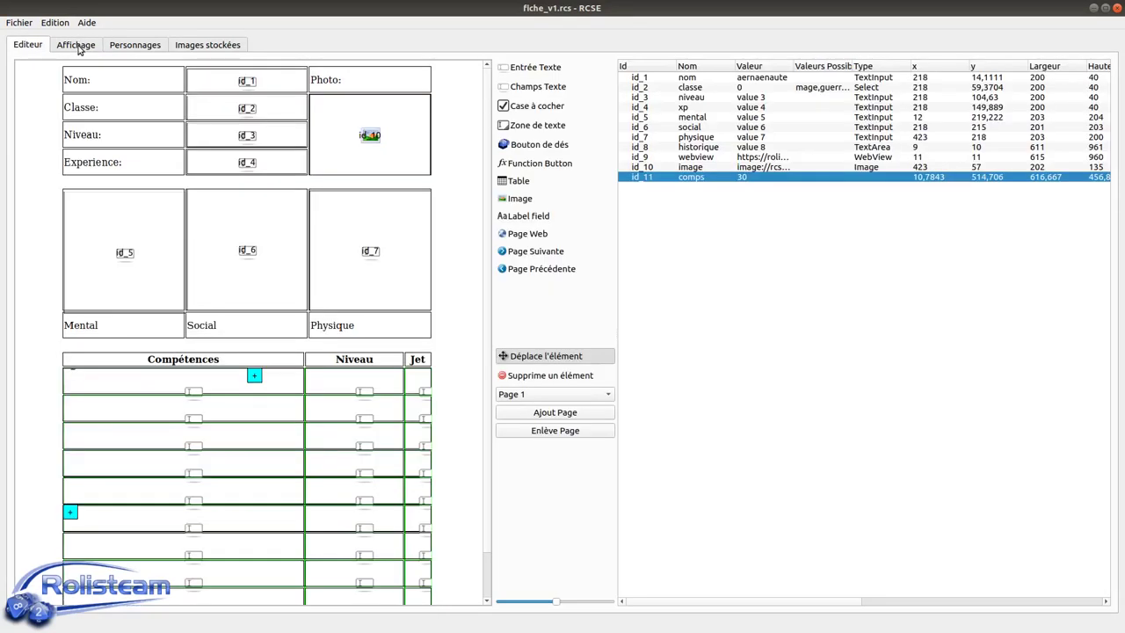
pyautogui.scroll(-1, 259, 455)
pyautogui.scroll(1, 259, 455)
# - Add two characters to the sheet's character list and widen the Character 1 column
pyautogui.click(140, 50)
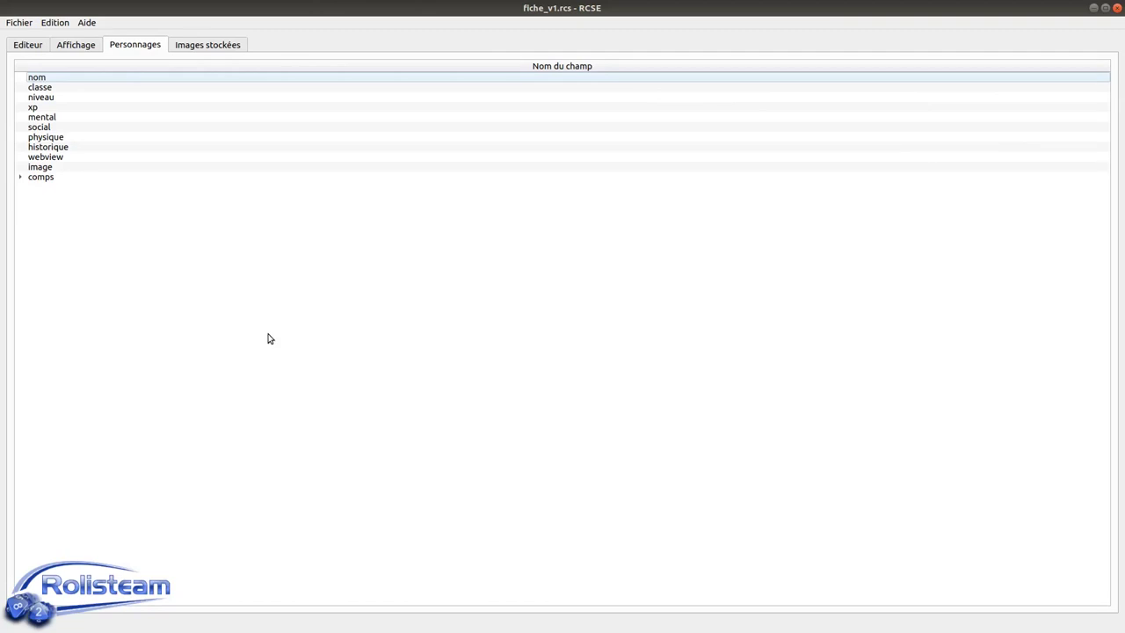
pyautogui.rightClick(206, 224)
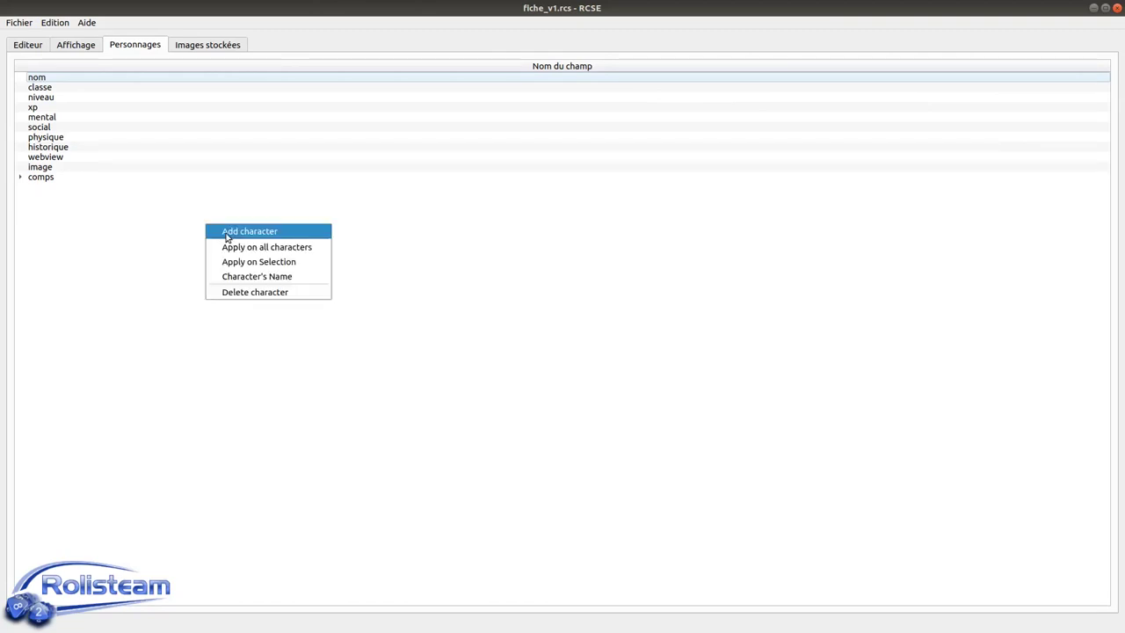
pyautogui.click(227, 234)
pyautogui.rightClick(232, 239)
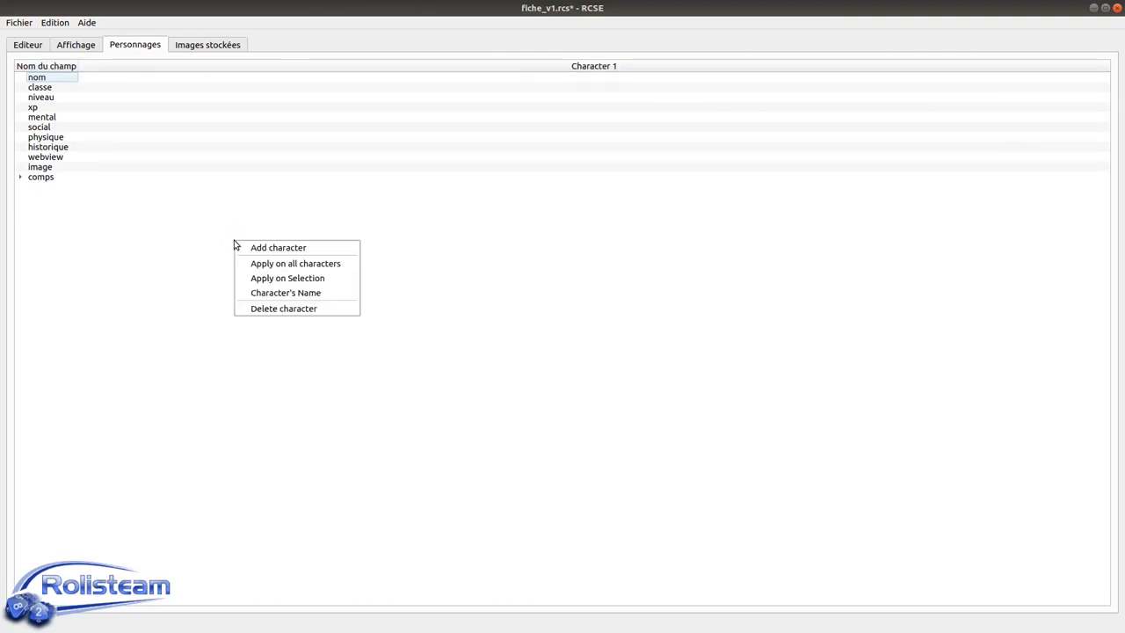
pyautogui.click(248, 249)
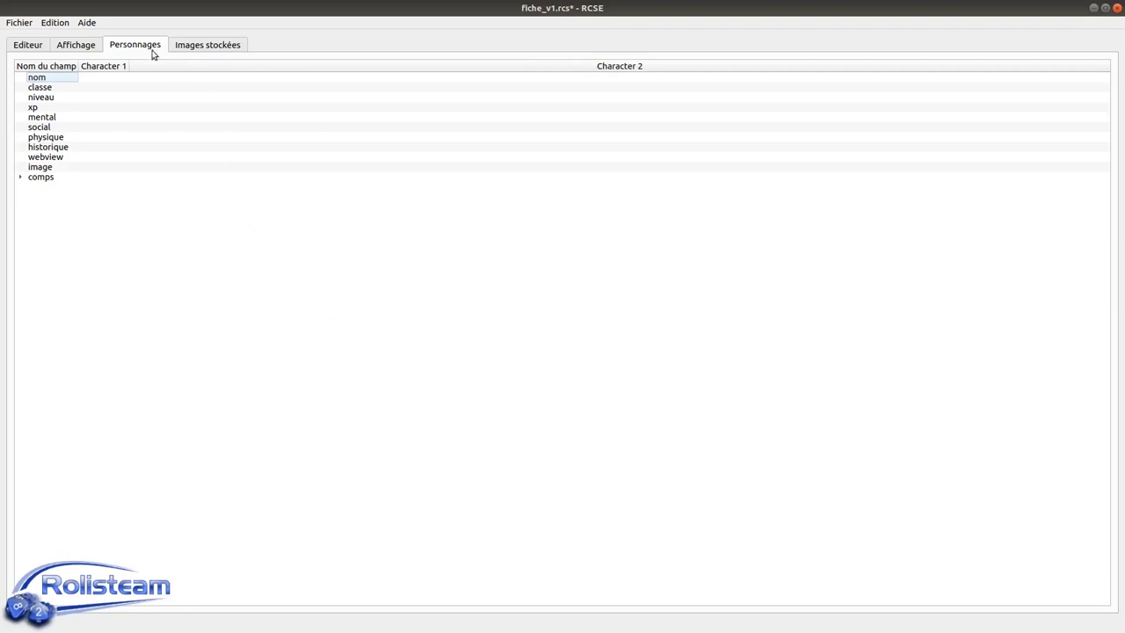
pyautogui.moveTo(130, 65); pyautogui.dragTo(425, 70)
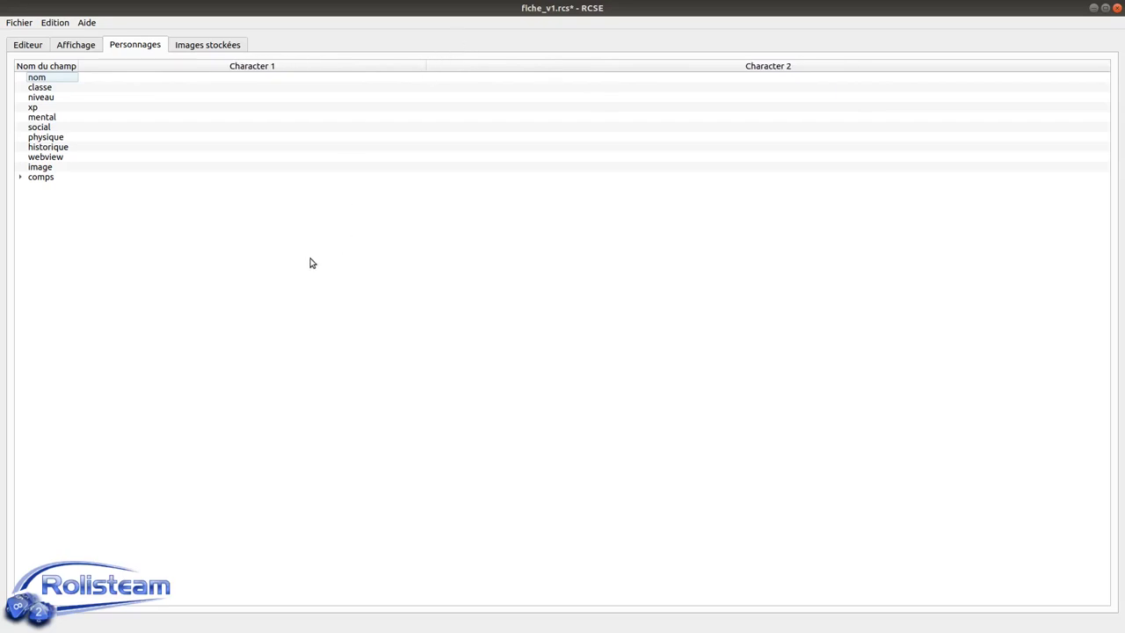
# - Enter Character 1's name in the nom field, and set its classe to 2 and niveau to 1
pyautogui.doubleClick(141, 81)
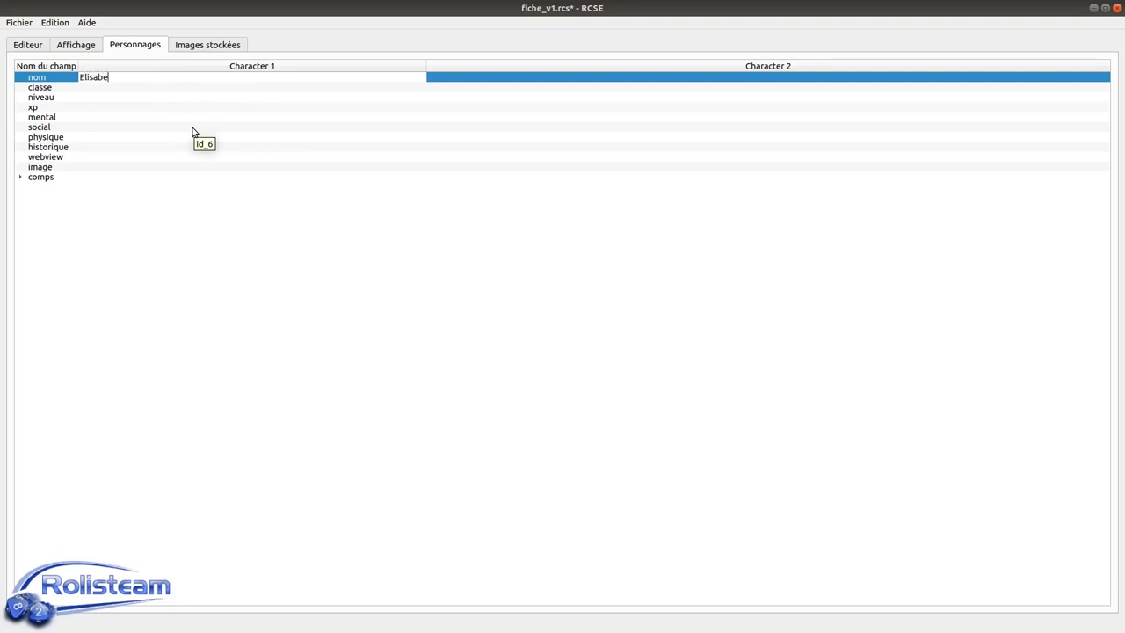
pyautogui.press('Return')
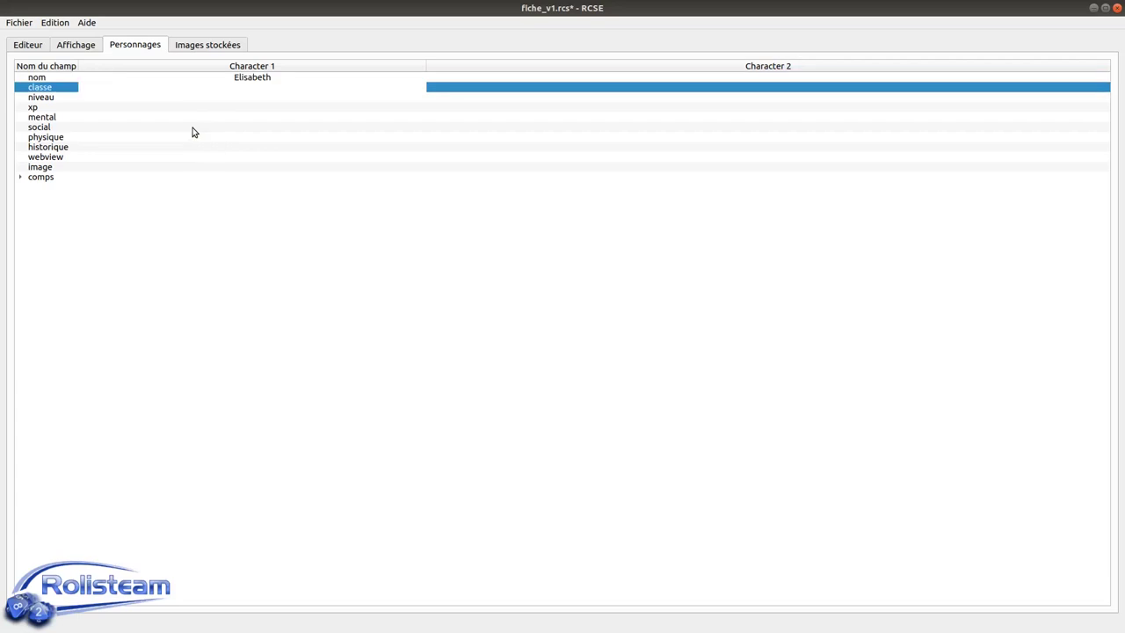
pyautogui.write('2')
pyautogui.press('Return')
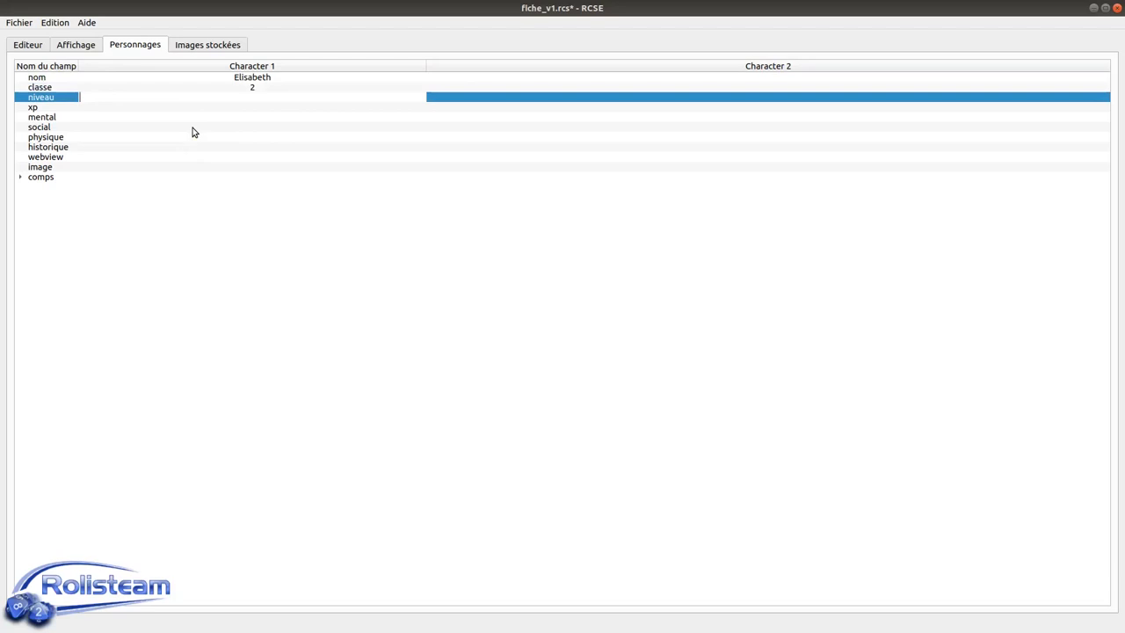
pyautogui.write('1')
pyautogui.press('Return')
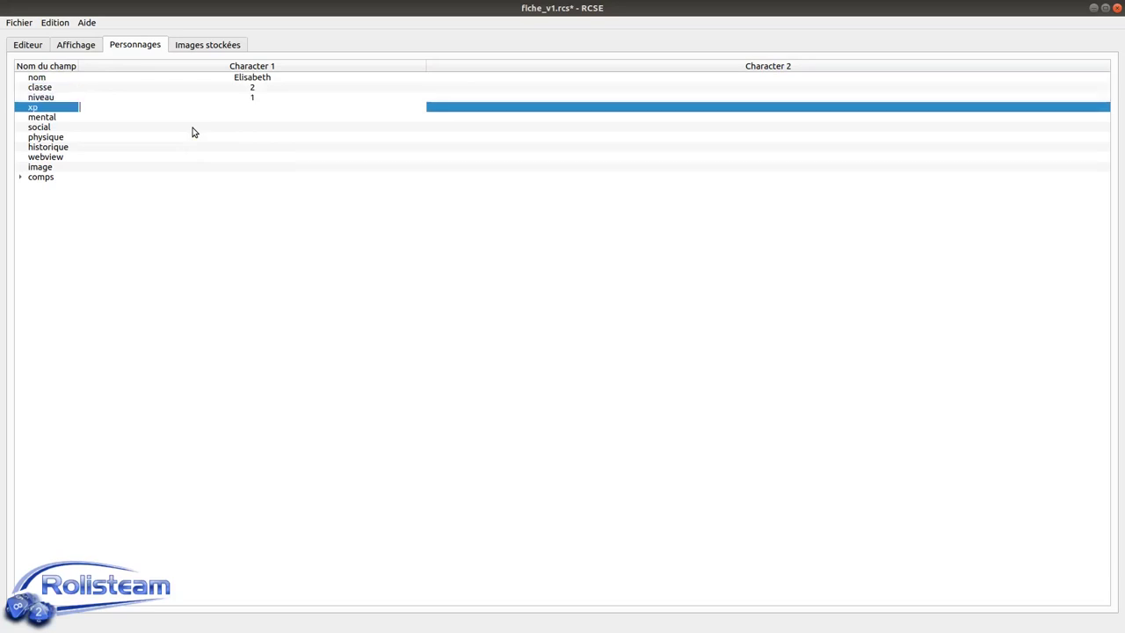
# - Set Character 1's xp to 20, mental to 3, social to 2 and physique to 5
pyautogui.press('Return')
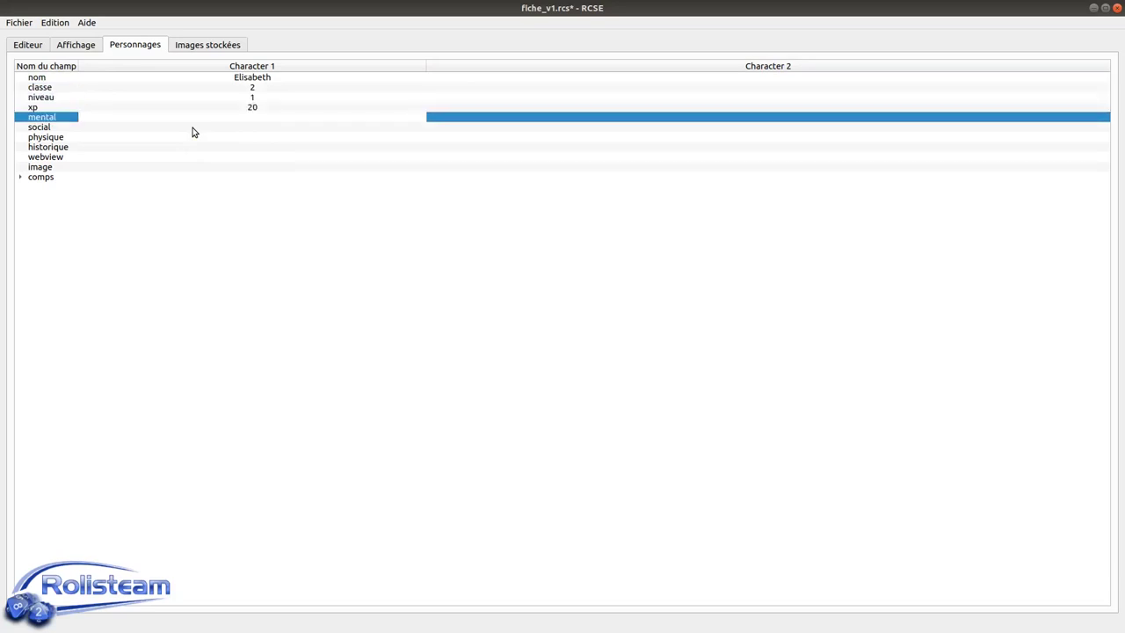
pyautogui.press('Return')
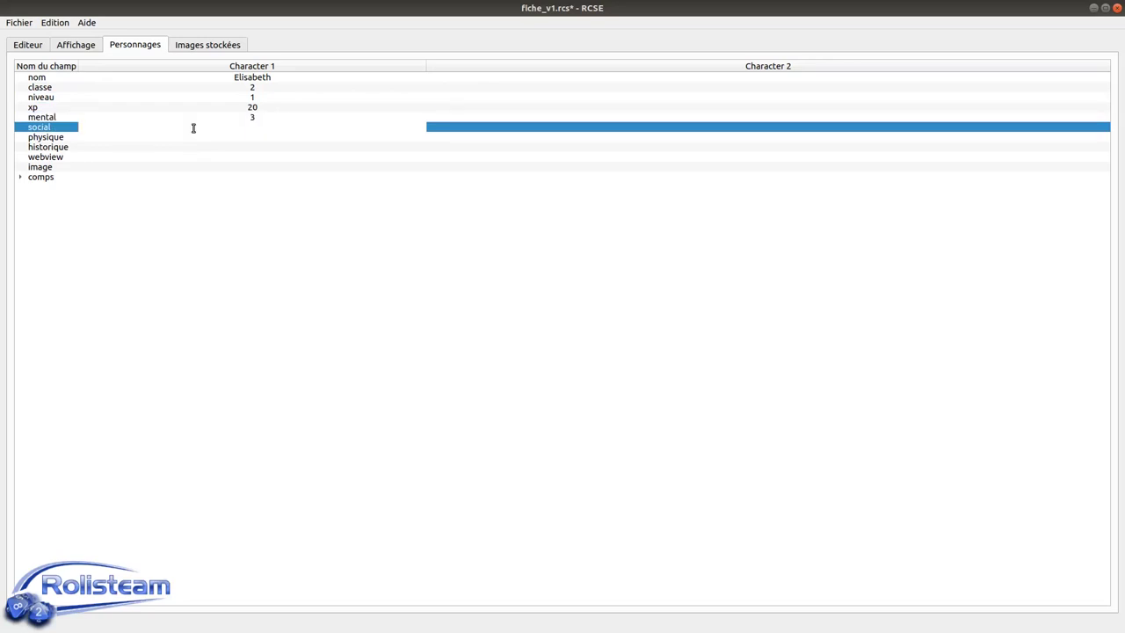
pyautogui.press('Return')
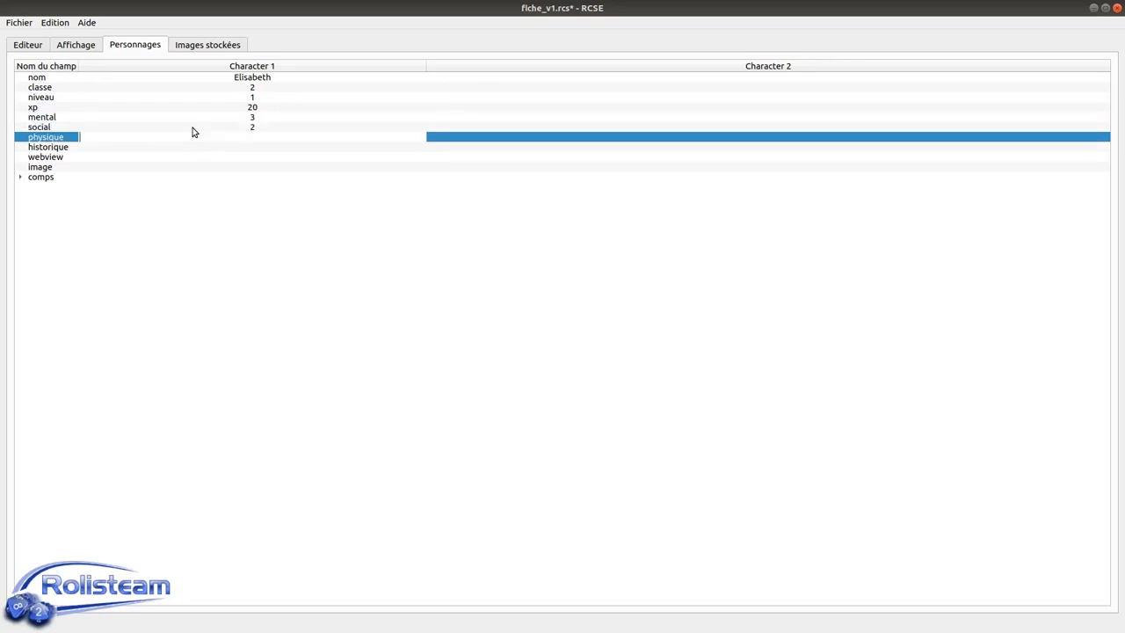
pyautogui.press('Return')
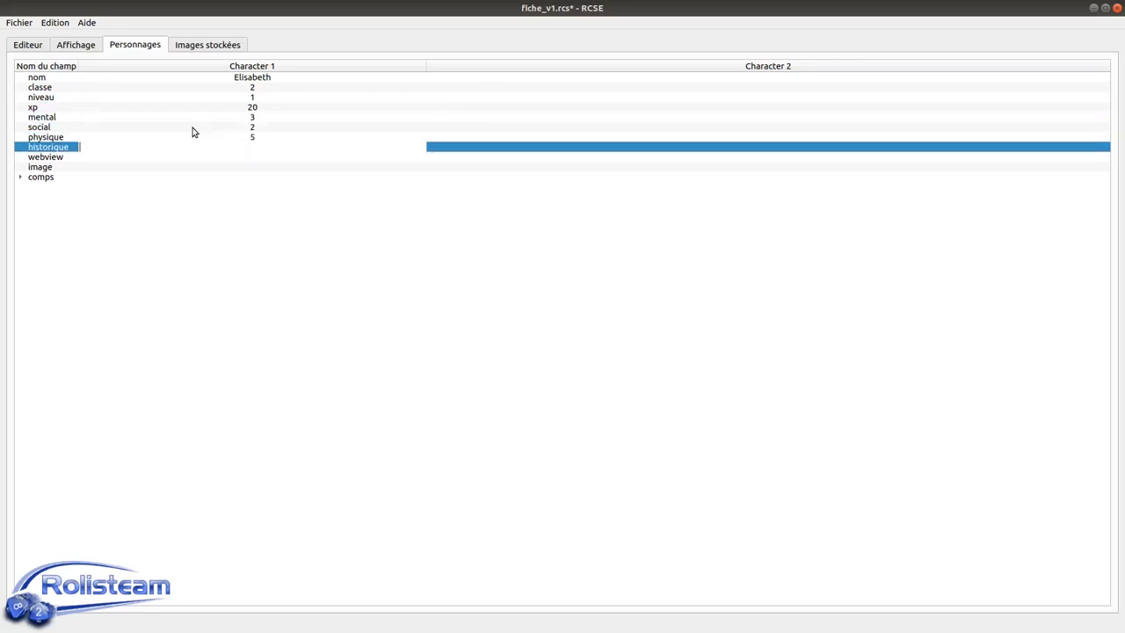
# - Copy the URL of the stored portrait.png and set Character 1's image field to image://rcs/portrait.png, leaving historique and webview empty
pyautogui.press('Down')
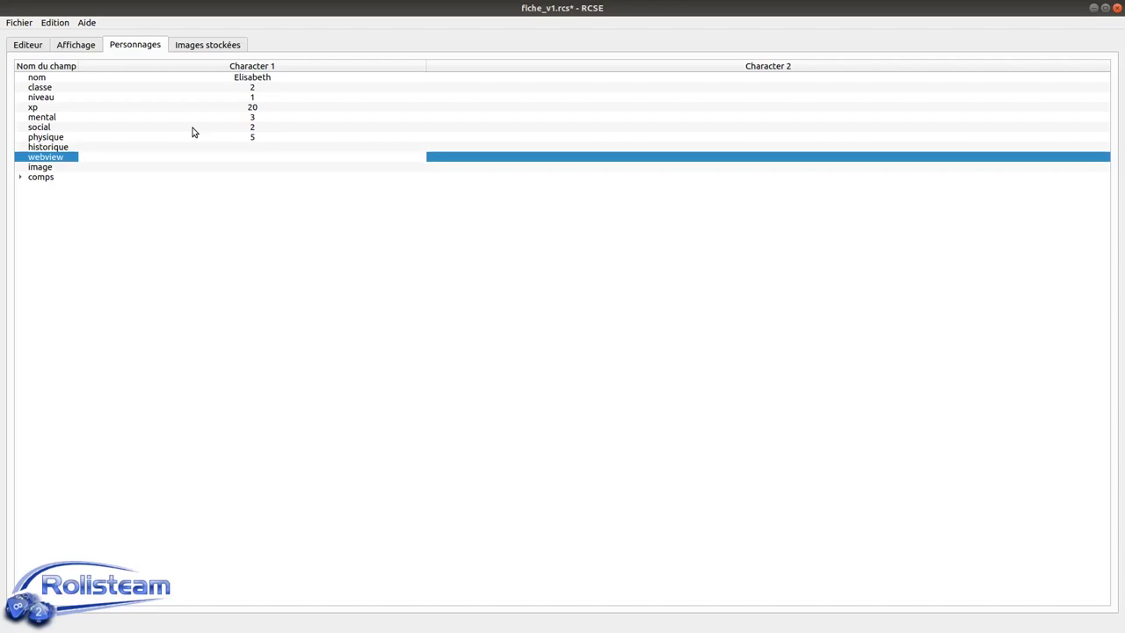
pyautogui.press('Down')
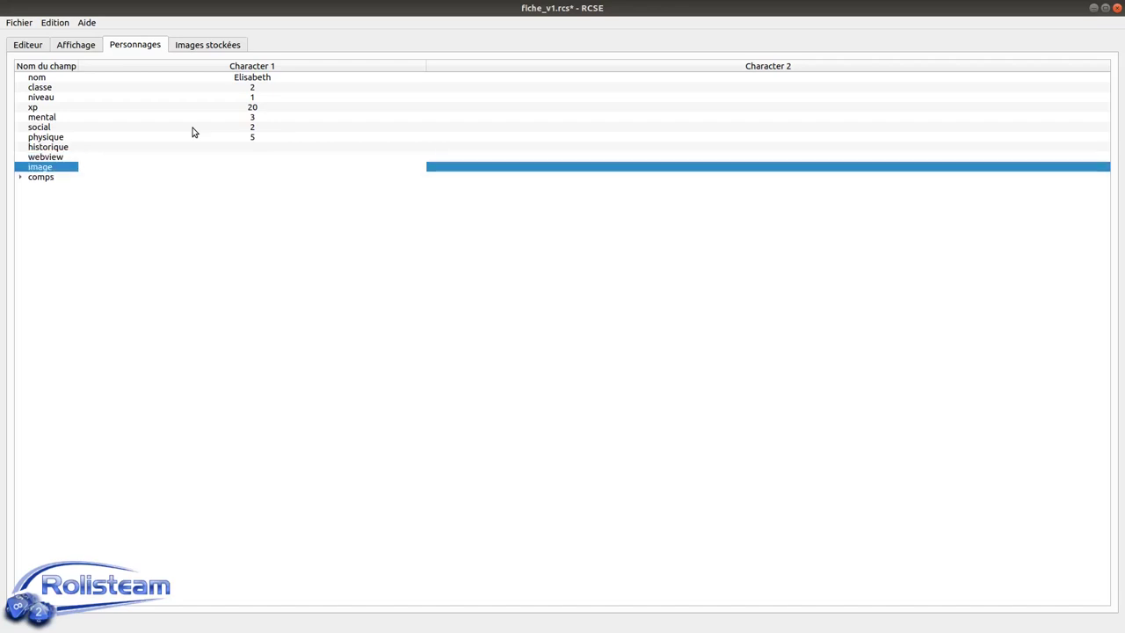
pyautogui.click(188, 44)
pyautogui.rightClick(113, 135)
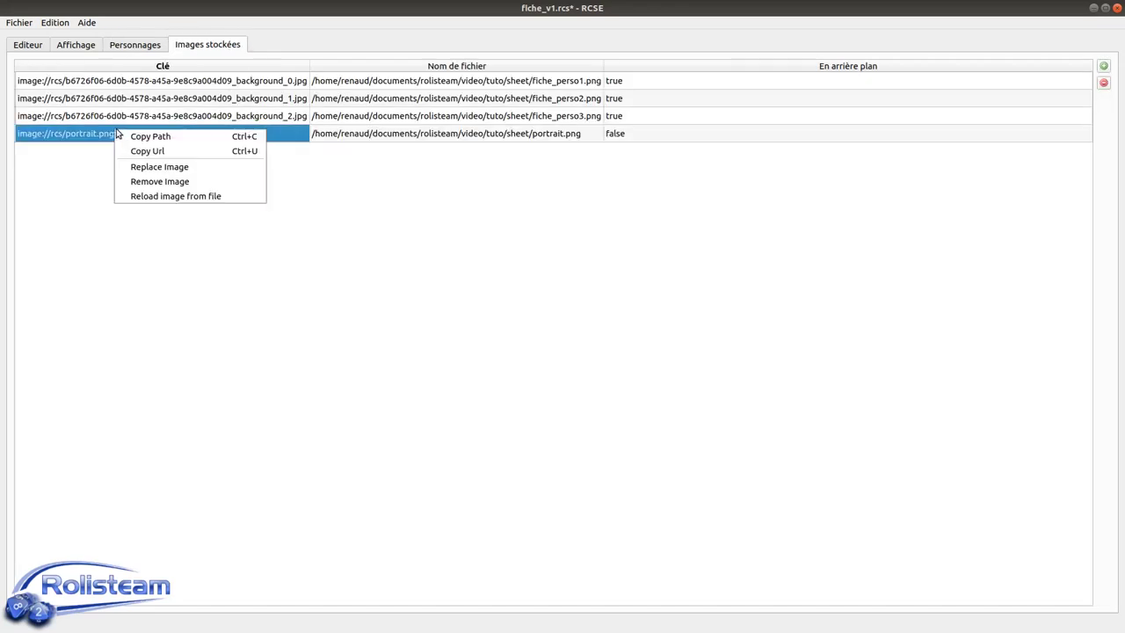
pyautogui.click(140, 150)
pyautogui.click(131, 49)
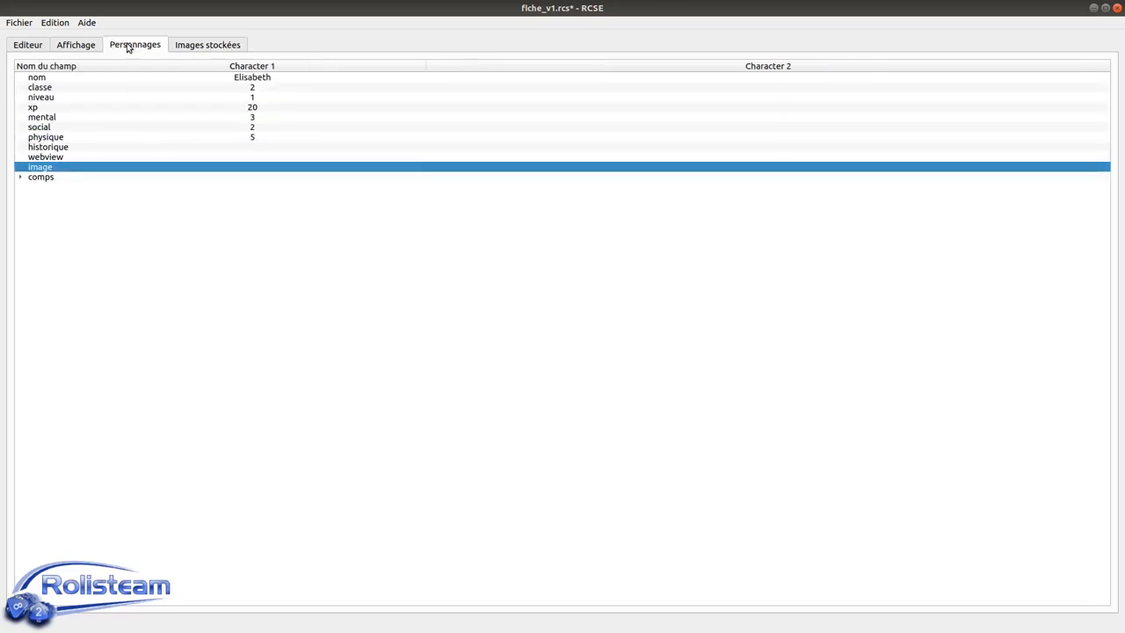
pyautogui.doubleClick(205, 167)
pyautogui.write('image://rcs/portrait.png')
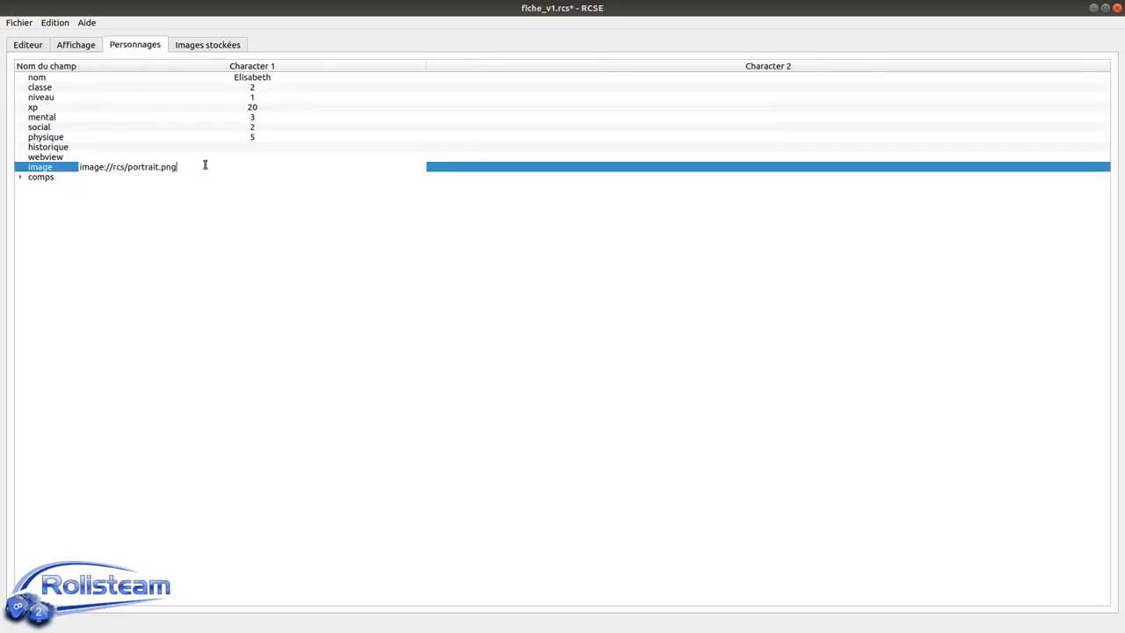
pyautogui.click(179, 206)
pyautogui.click(173, 179)
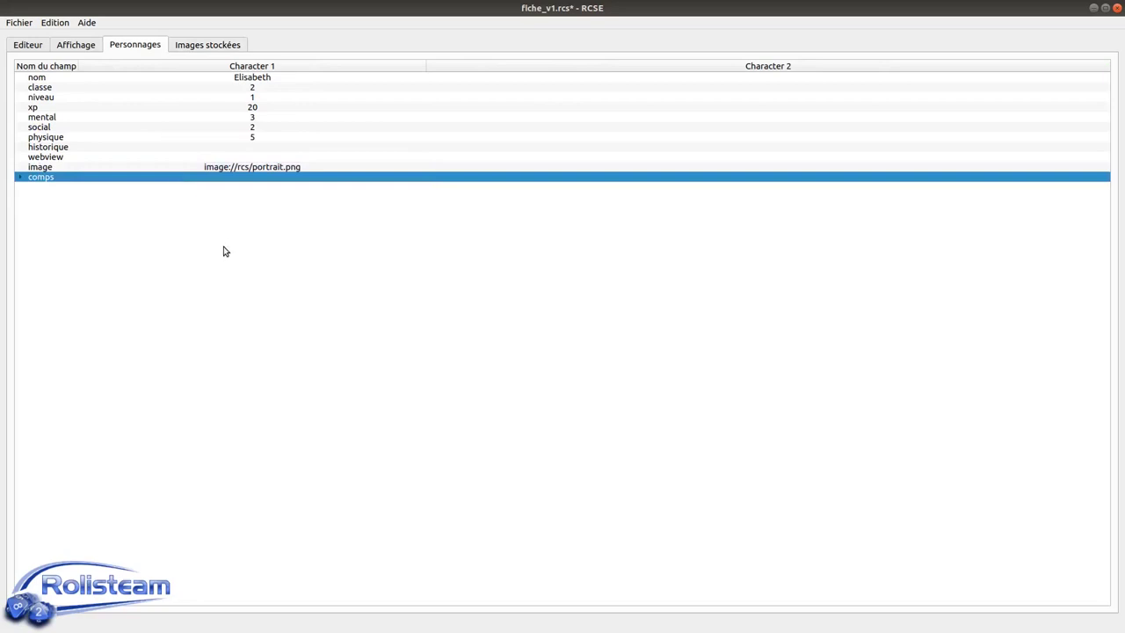
# - Check the sheet preview against the character data, then return to the character list
pyautogui.click(91, 48)
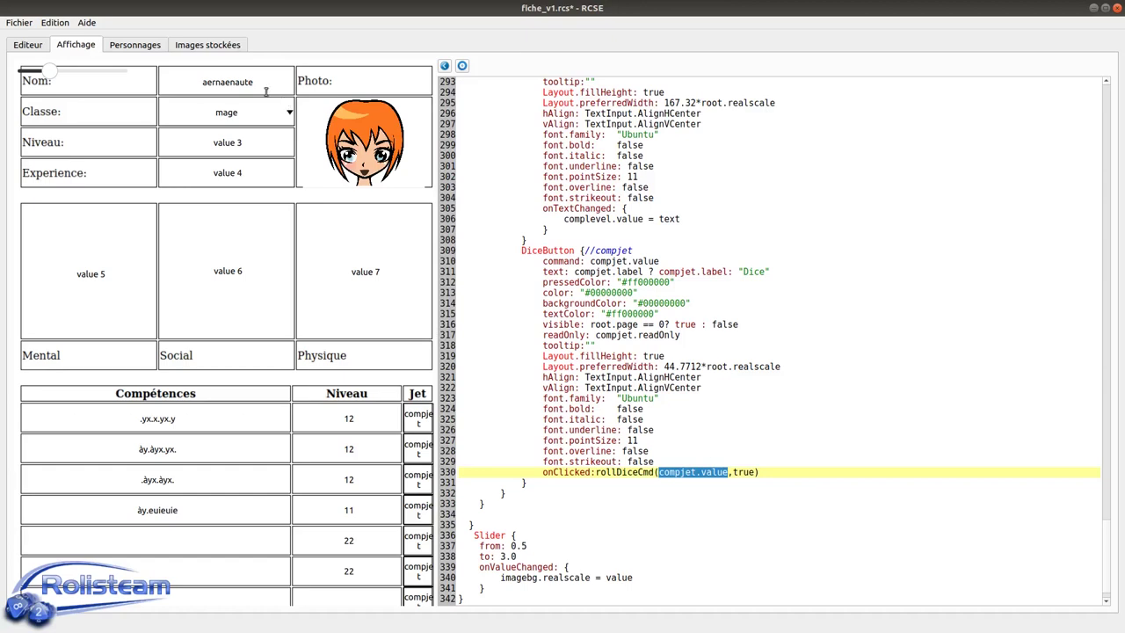
pyautogui.click(191, 52)
pyautogui.click(155, 48)
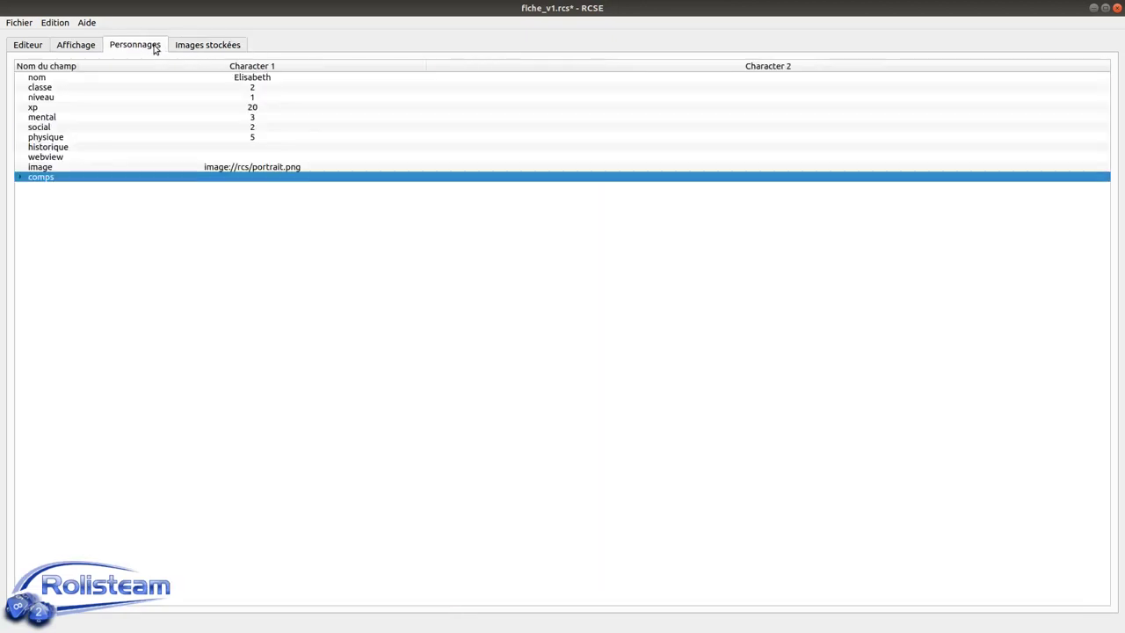
# - Compare the previewed sheet and its Compétences table with the field list in the editor
pyautogui.click(75, 46)
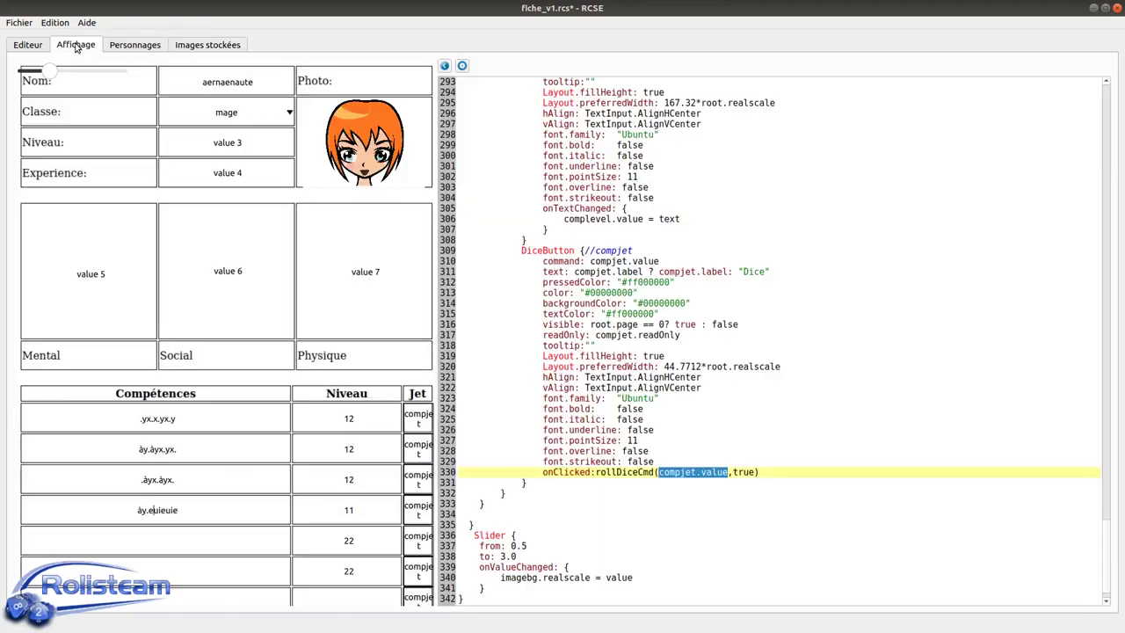
pyautogui.scroll(-3, 199, 345)
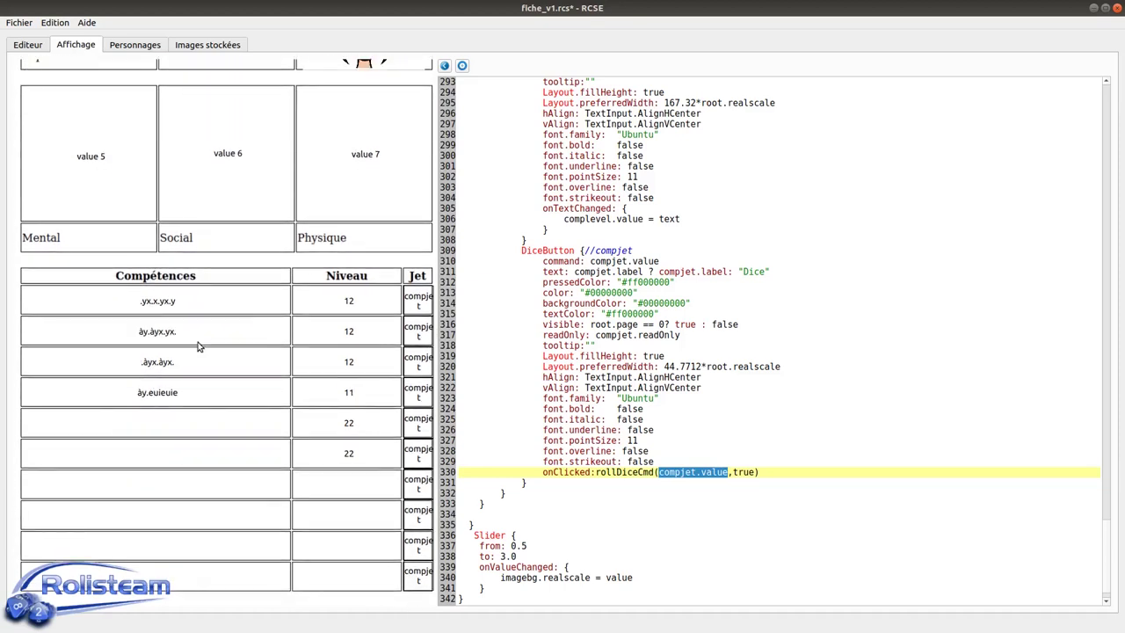
pyautogui.scroll(2, 210, 331)
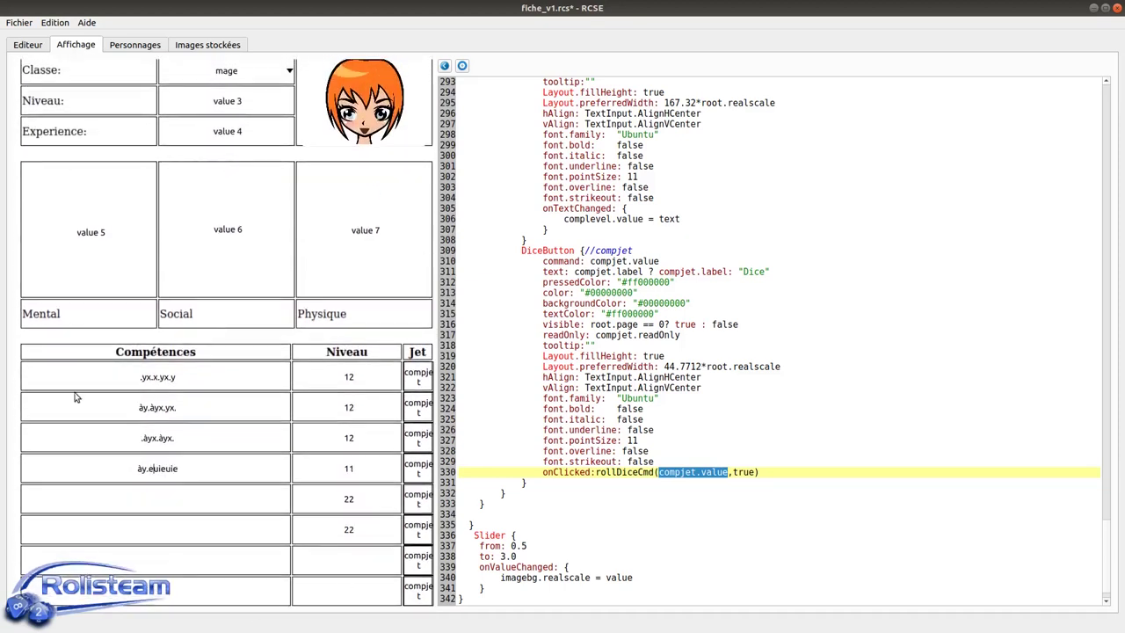
pyautogui.scroll(1, 257, 490)
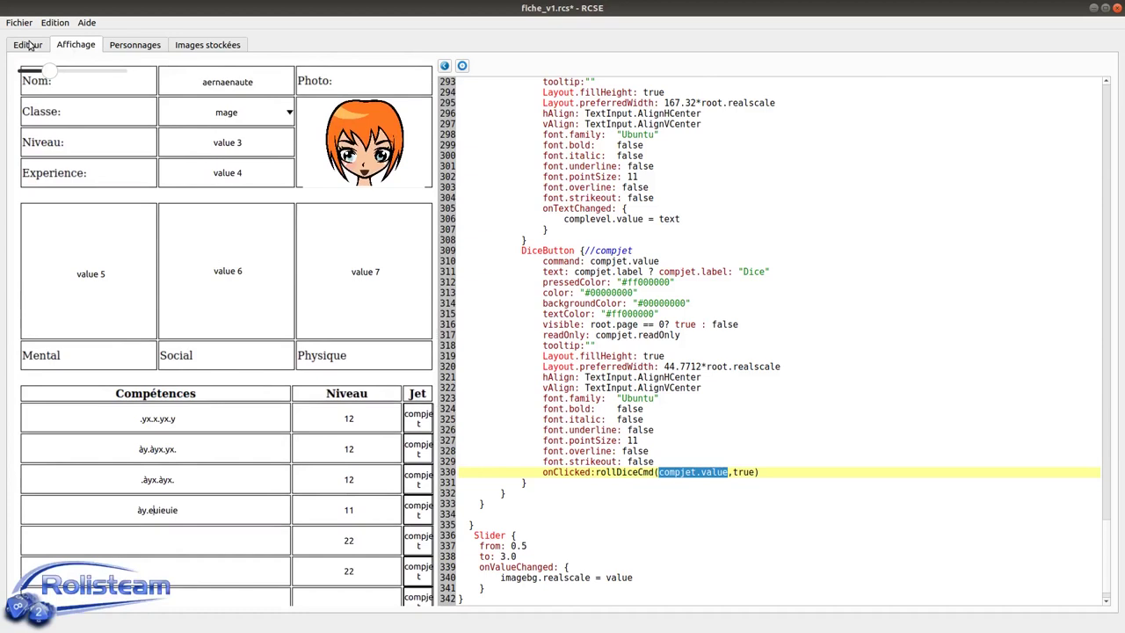
pyautogui.click(30, 44)
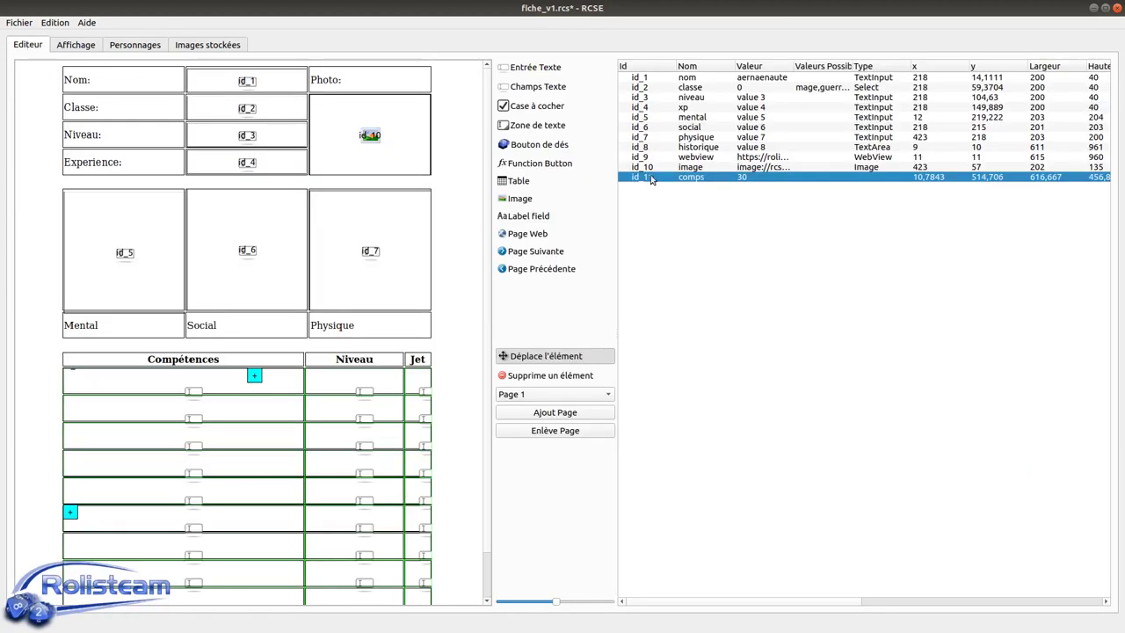
pyautogui.moveTo(697, 605); pyautogui.dragTo(637, 600)
pyautogui.click(76, 45)
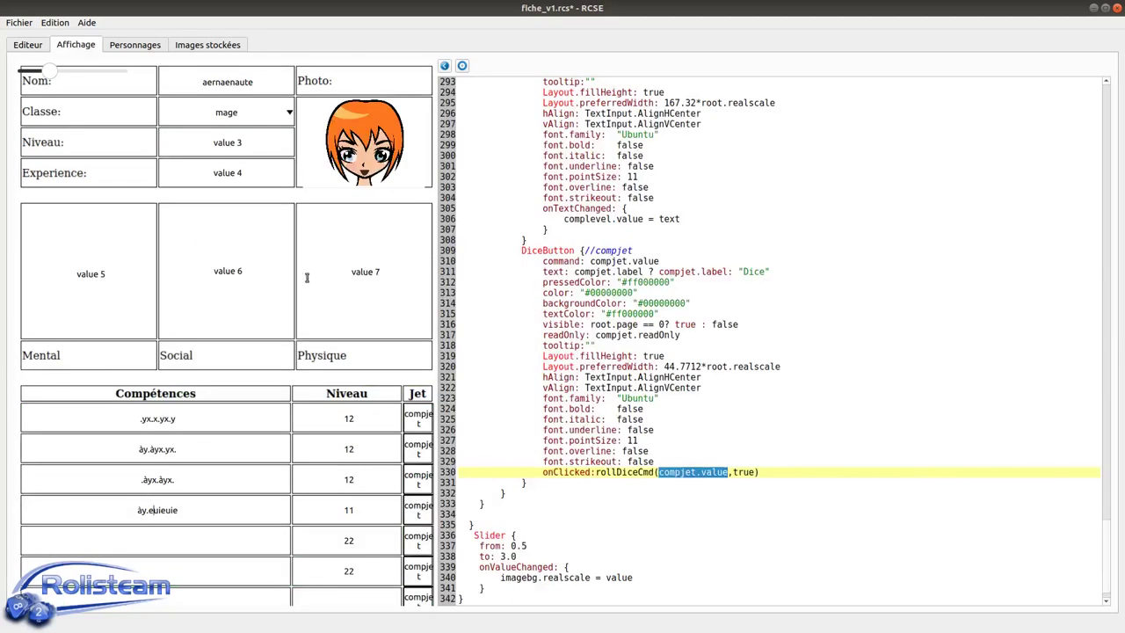
pyautogui.scroll(-3, 224, 435)
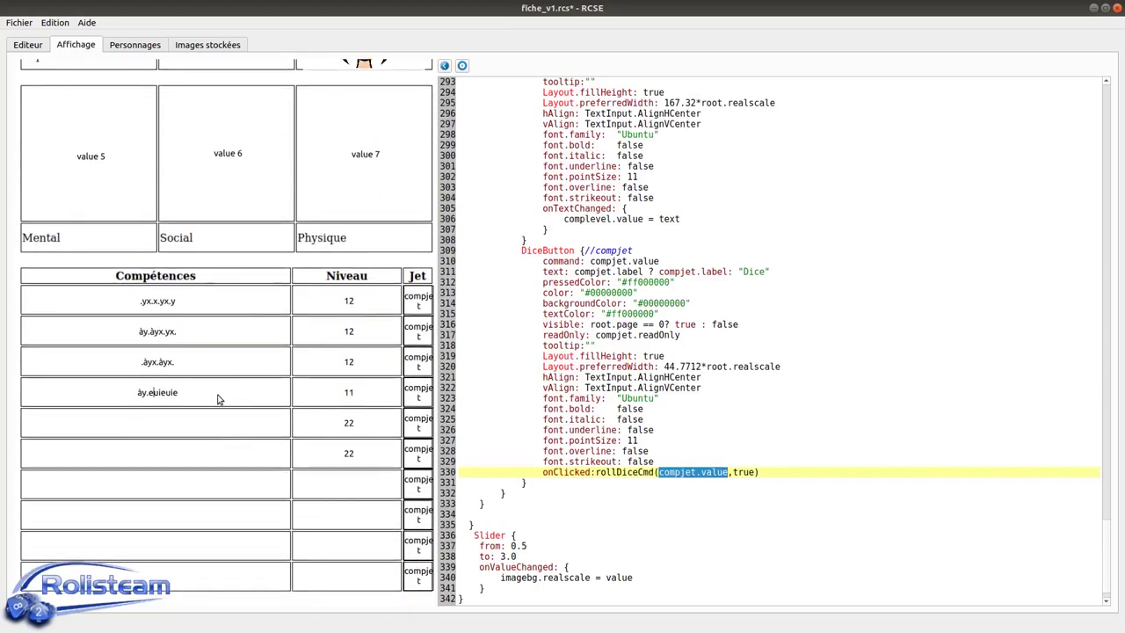
pyautogui.click(210, 421)
# - Check Character 1's data against the preview, the compjet DiceButton code and the editor's field values
pyautogui.click(147, 45)
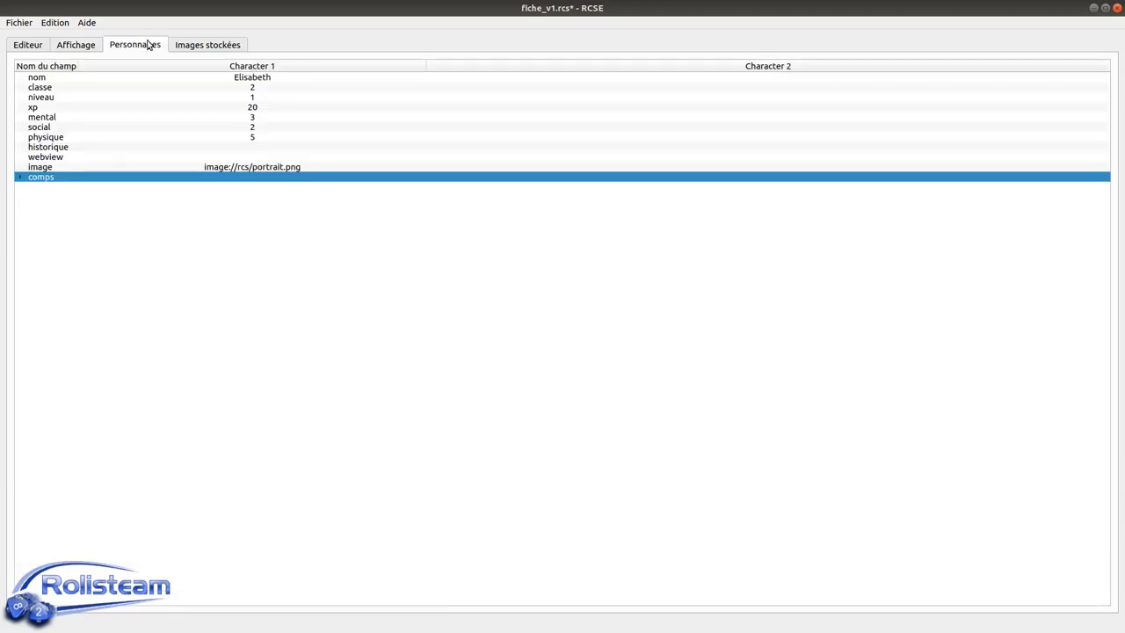
pyautogui.click(77, 50)
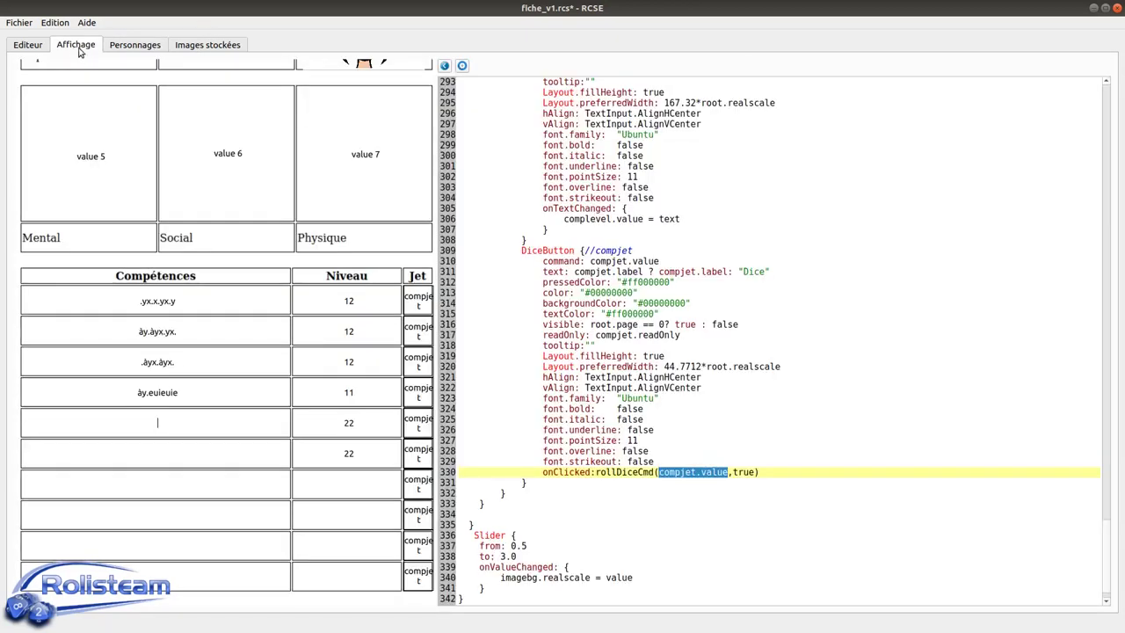
pyautogui.scroll(3, 314, 466)
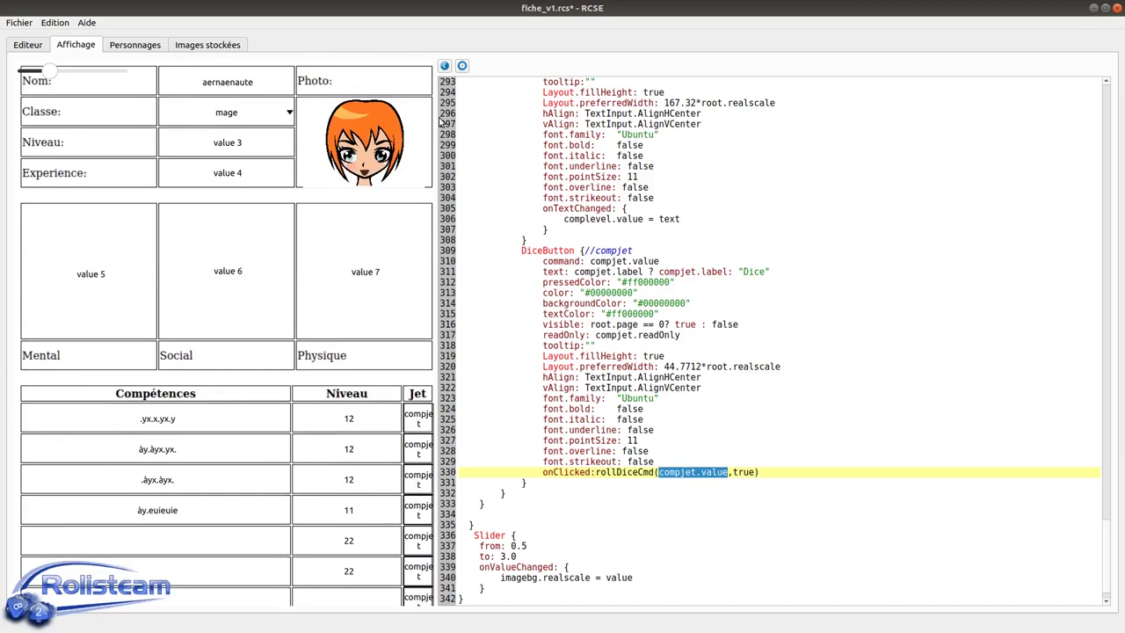
pyautogui.moveTo(436, 121); pyautogui.dragTo(448, 115)
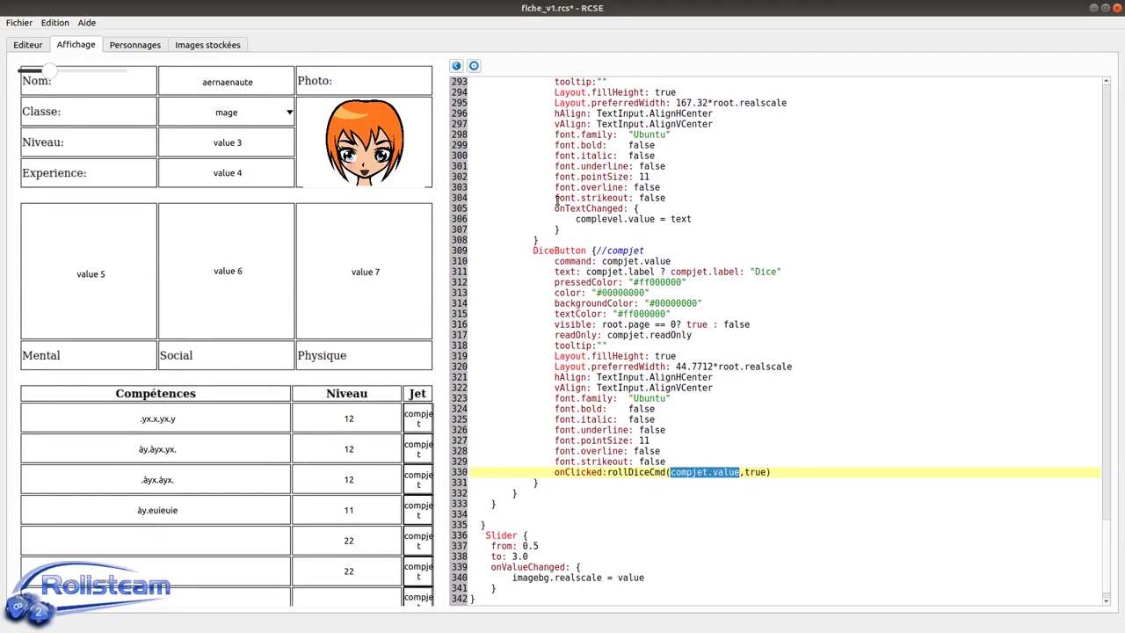
pyautogui.click(597, 260)
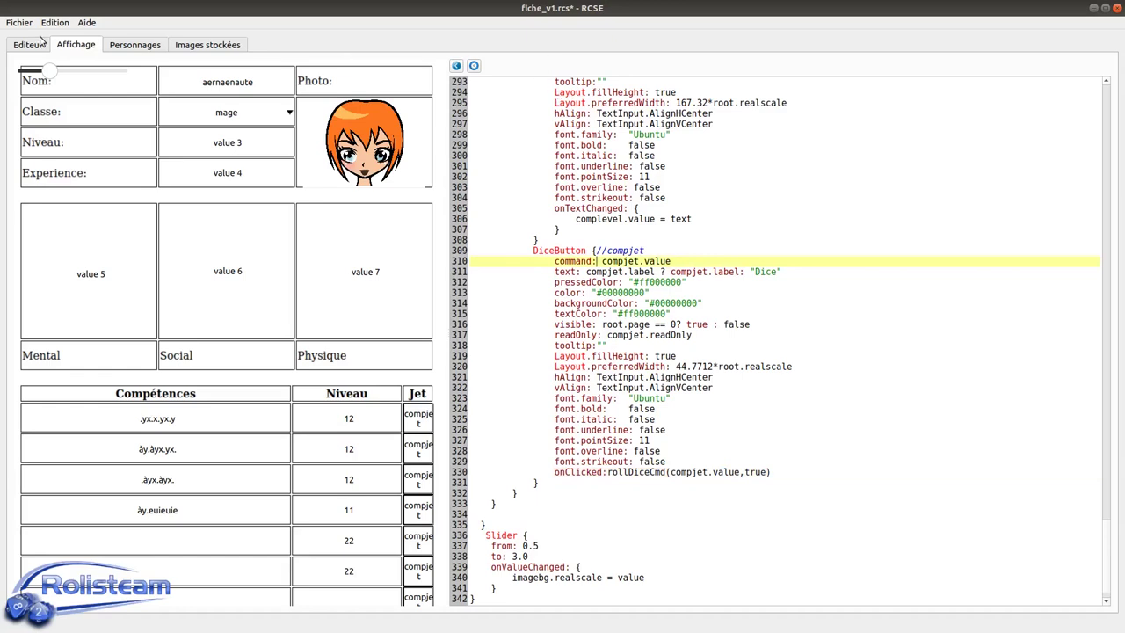
pyautogui.click(37, 45)
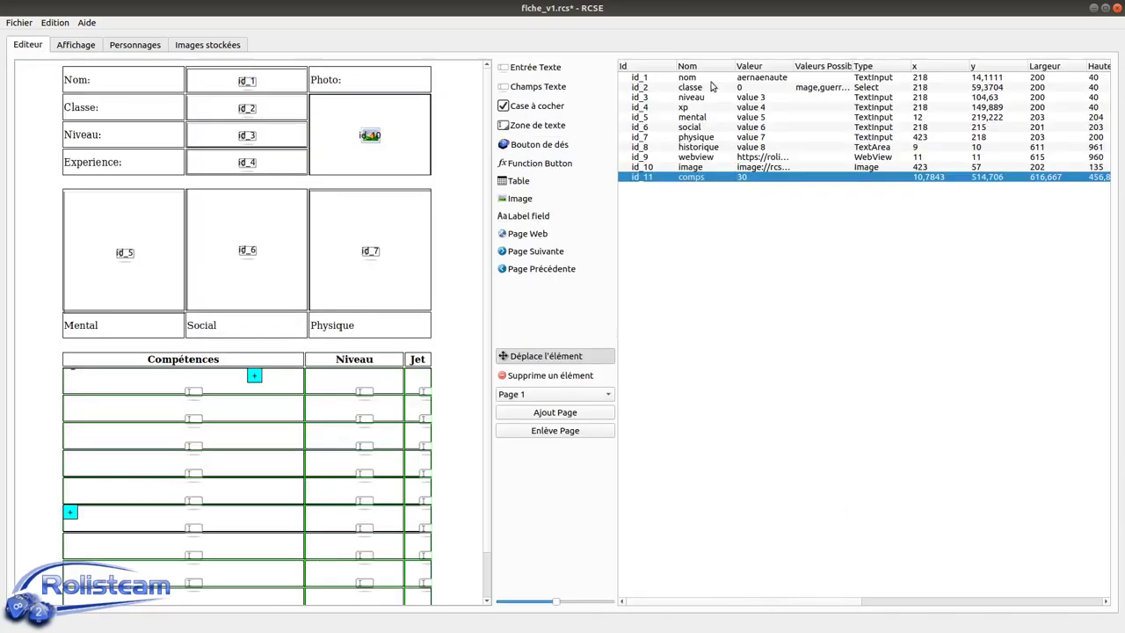
pyautogui.click(200, 49)
pyautogui.click(136, 48)
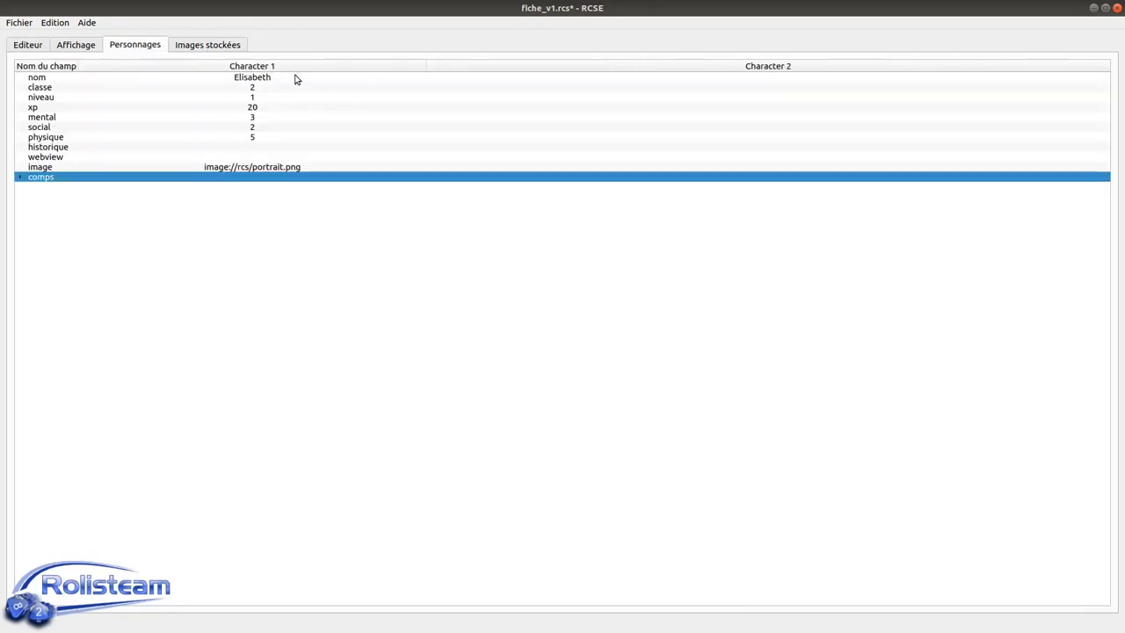
# - Compare the preview's Mental, Social, Physique and Compétences entries with Character 1's stored values
pyautogui.click(70, 48)
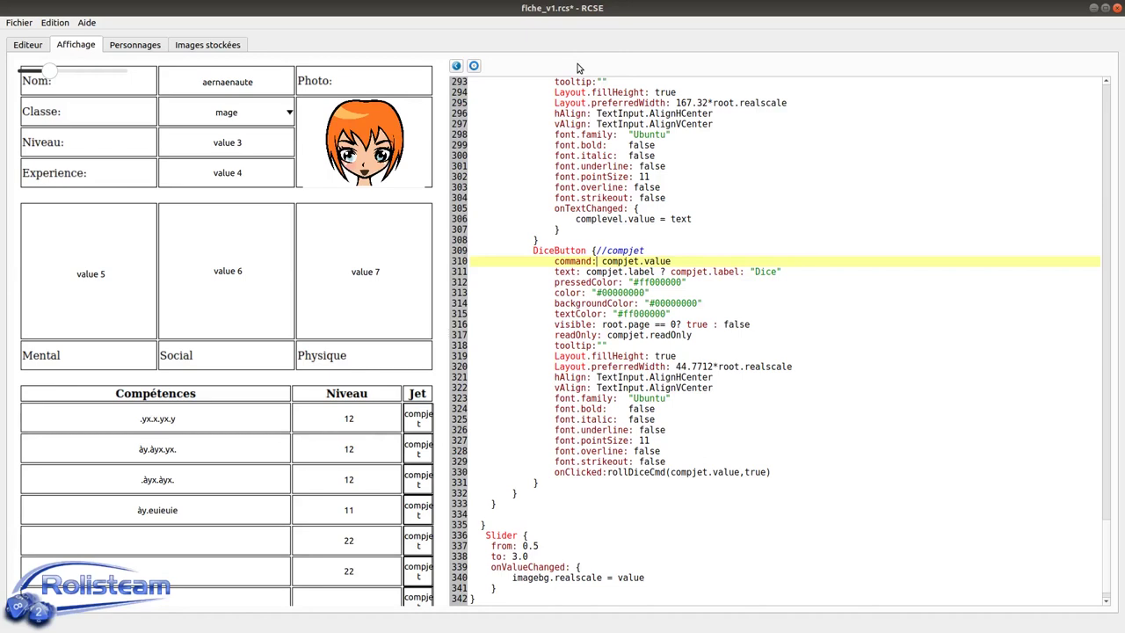
pyautogui.scroll(-3, 299, 281)
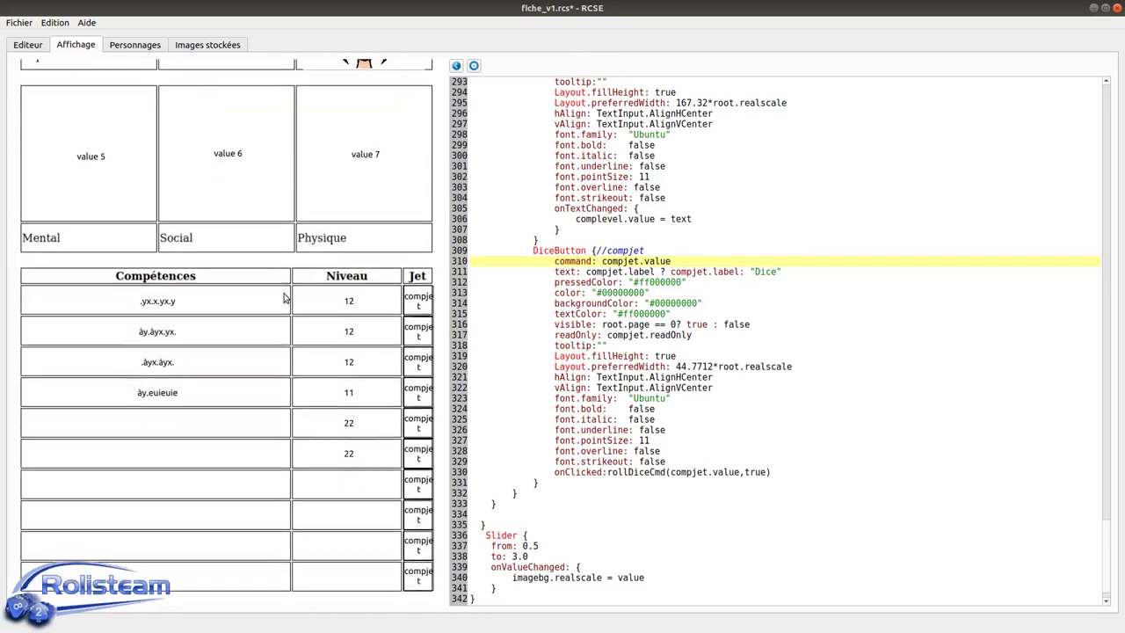
pyautogui.click(215, 301)
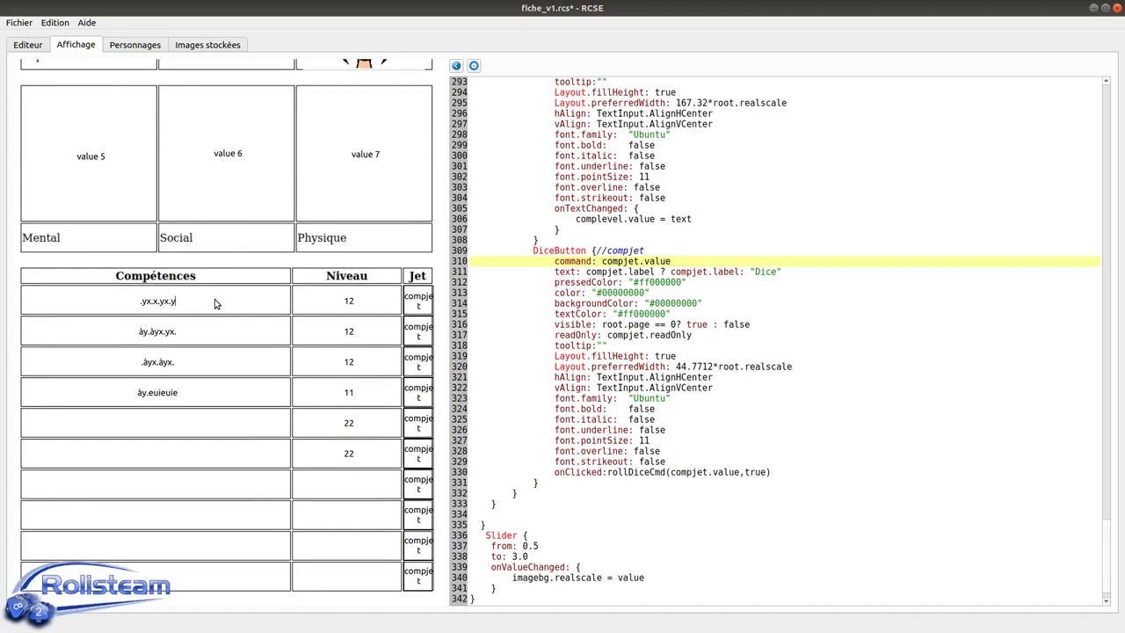
pyautogui.click(128, 44)
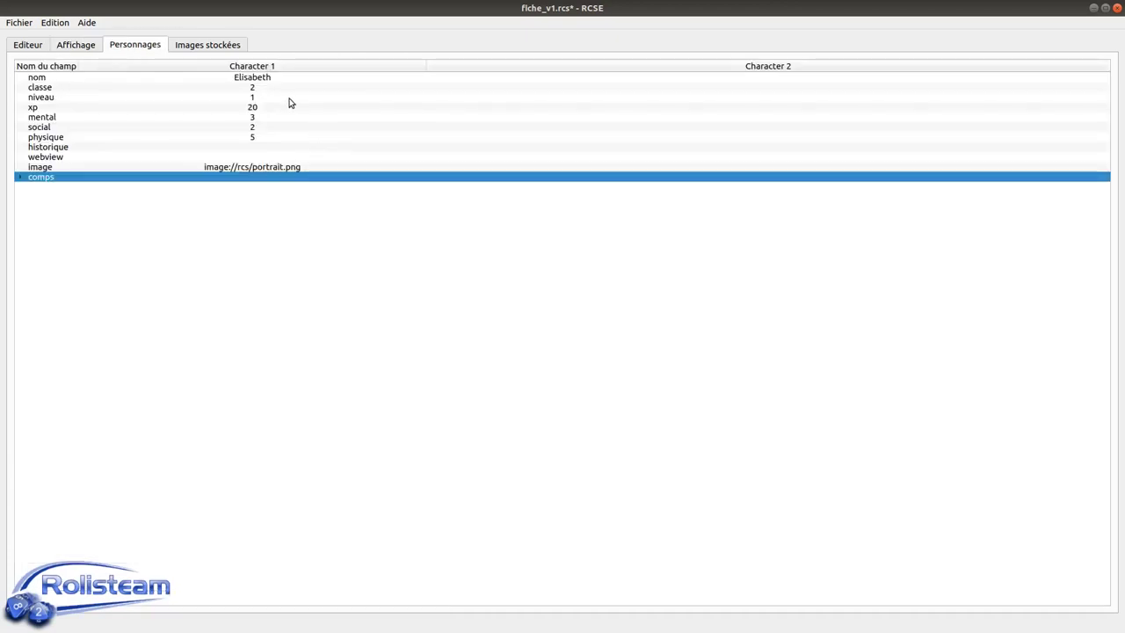
pyautogui.click(256, 129)
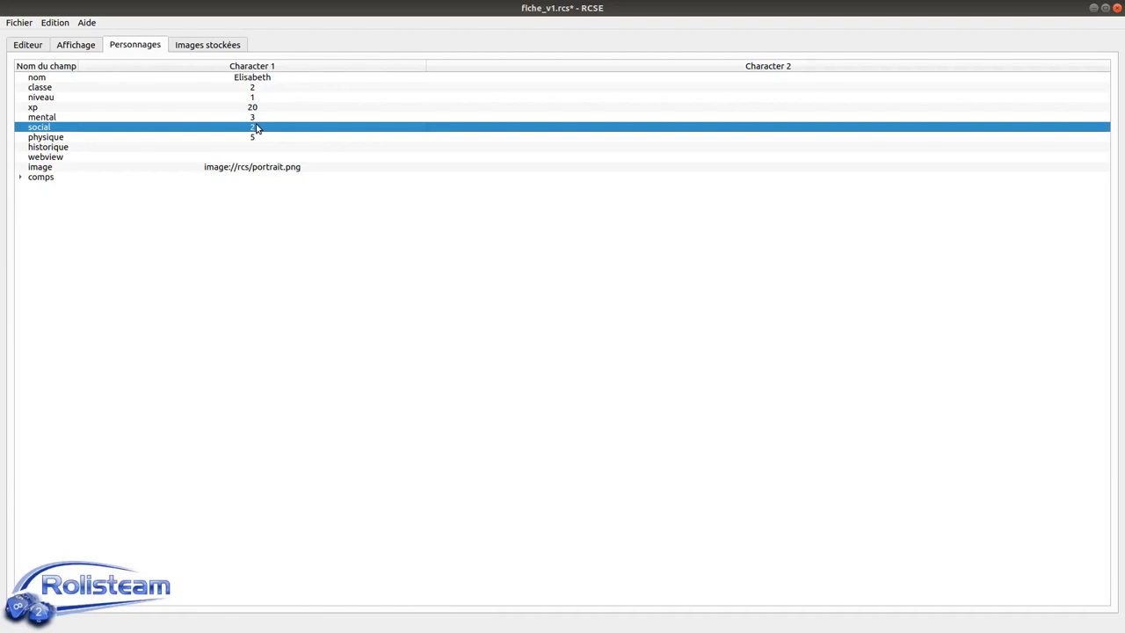
pyautogui.click(88, 47)
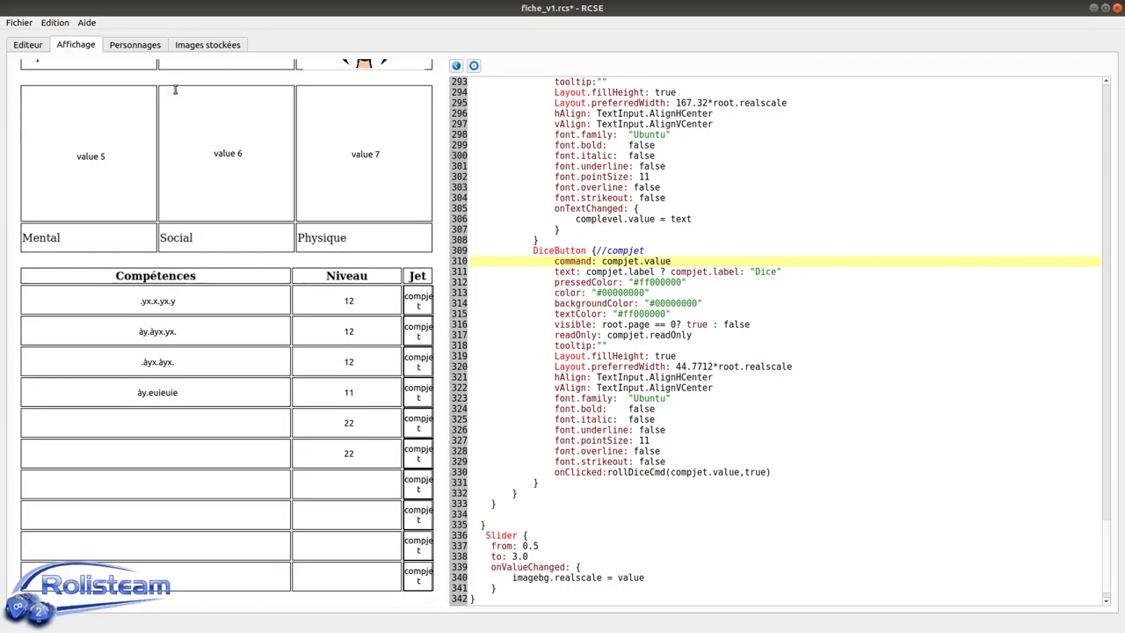
pyautogui.click(237, 293)
# - Export the character sheet to PDF as print.pdf, replacing the default output path with the copied one
pyautogui.click(19, 24)
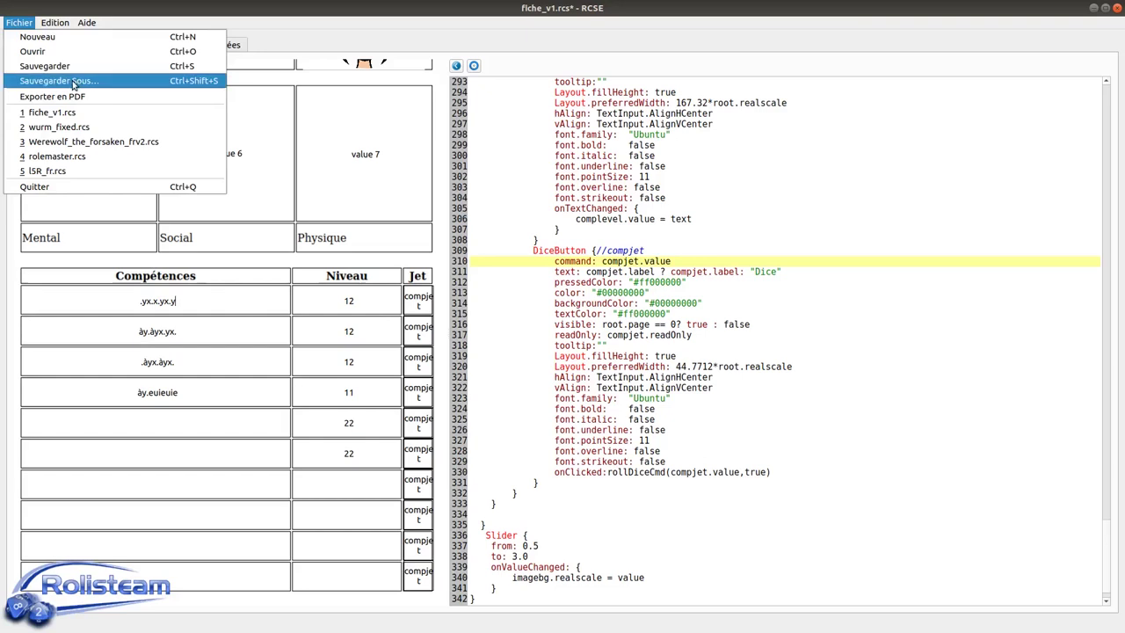
pyautogui.click(106, 97)
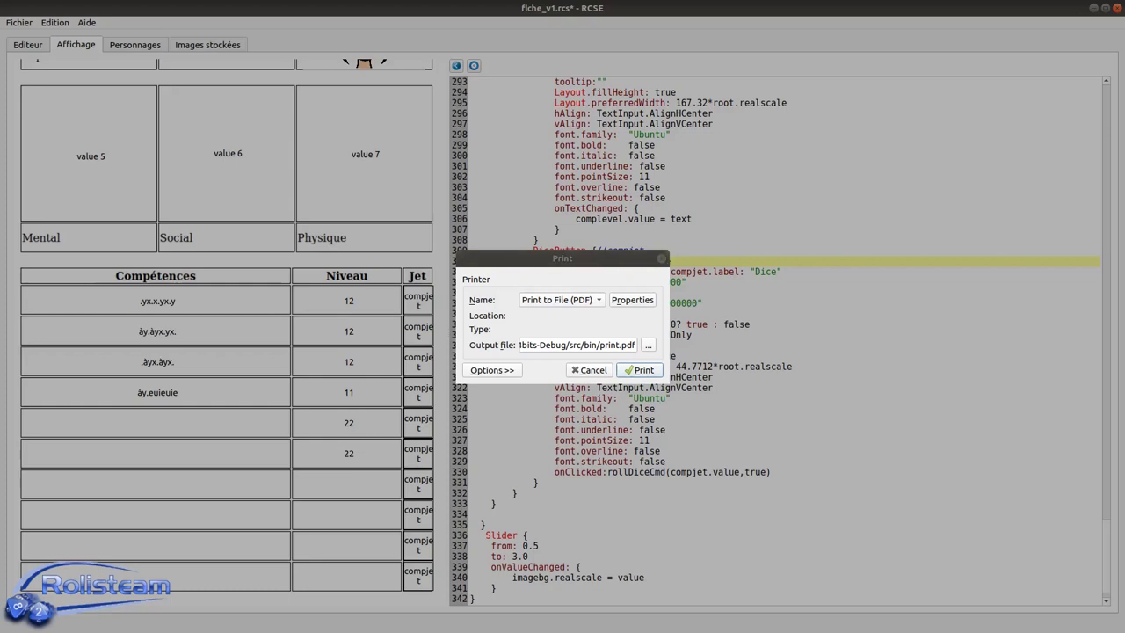
pyautogui.moveTo(599, 344); pyautogui.dragTo(569, 344)
pyautogui.hotkey('ctrl', 'a')
pyautogui.hotkey('ctrl', 'v')
pyautogui.click(641, 370)
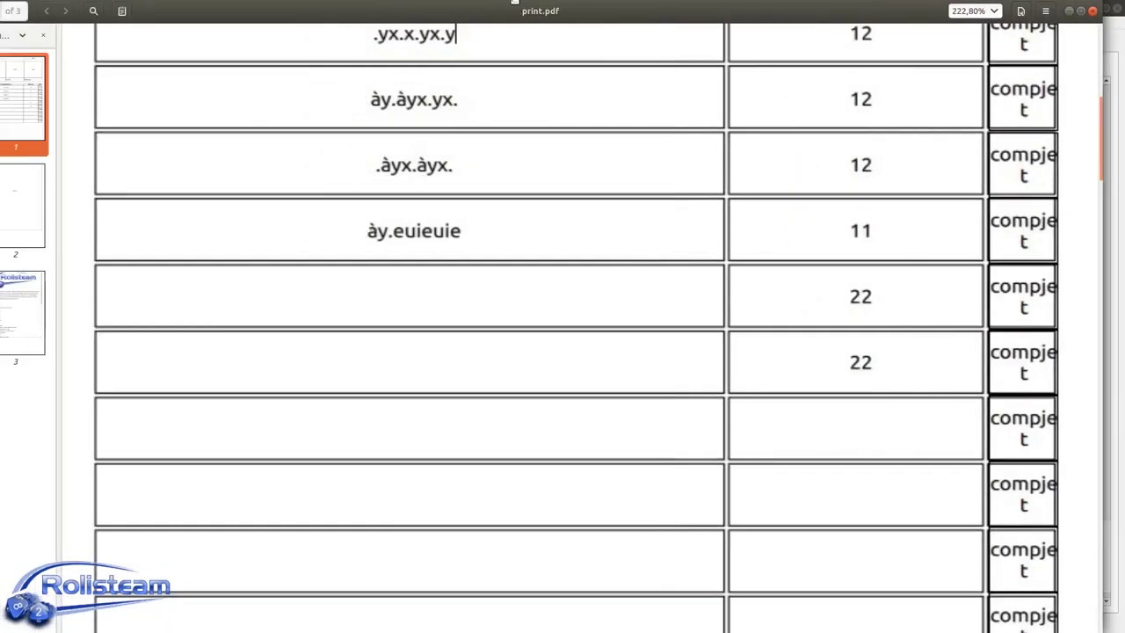
# - Examine the pages of the exported print.pdf at 100% zoom, then return to RCSE
pyautogui.scroll(5, 539, 270)
pyautogui.scroll(1, 540, 270)
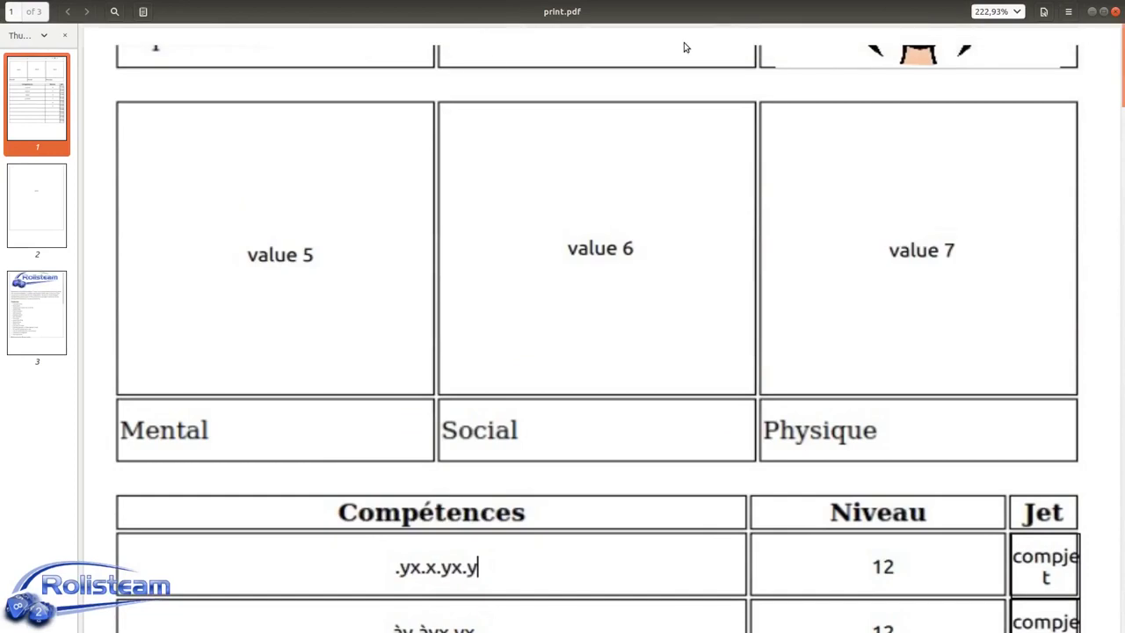
pyautogui.doubleClick(988, 12)
pyautogui.write('100')
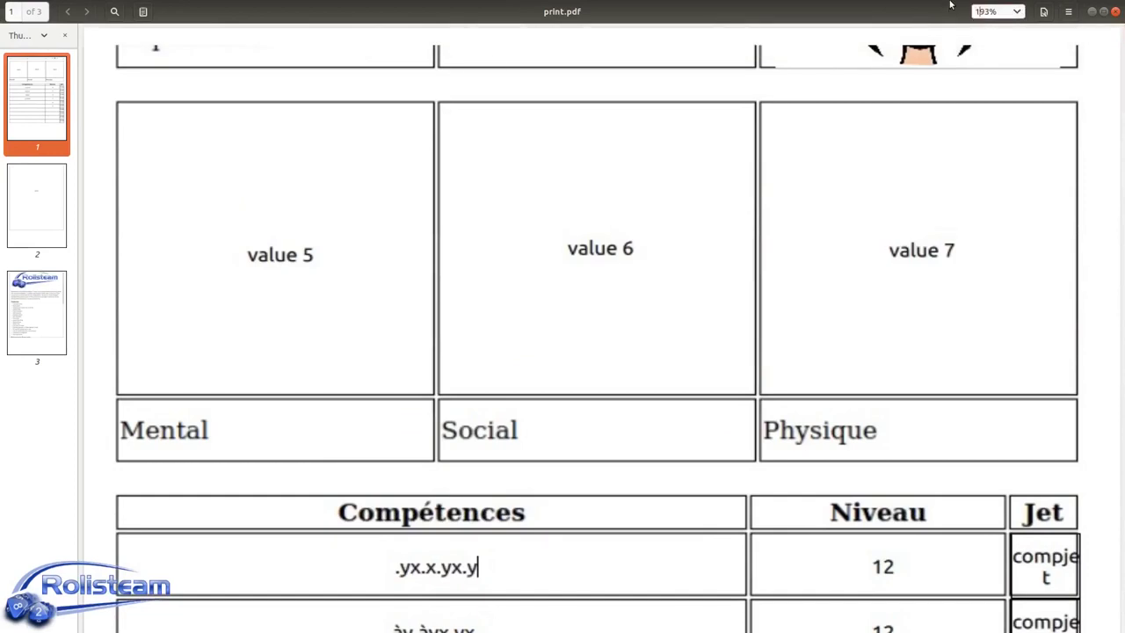
pyautogui.press('Return')
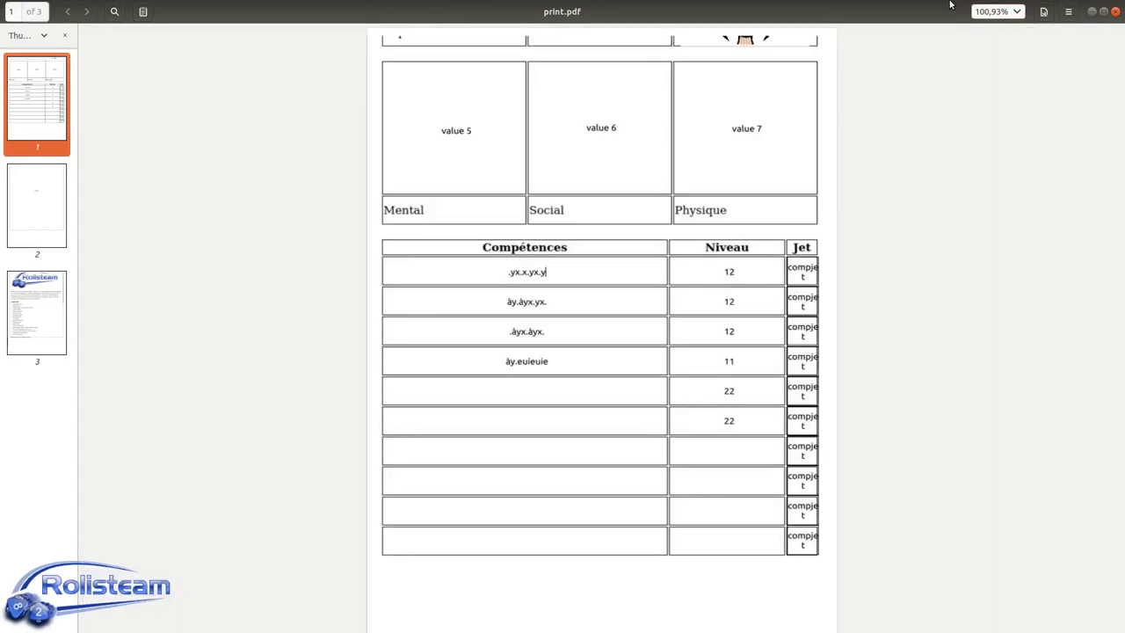
pyautogui.scroll(-1, 632, 261)
pyautogui.scroll(1, 633, 261)
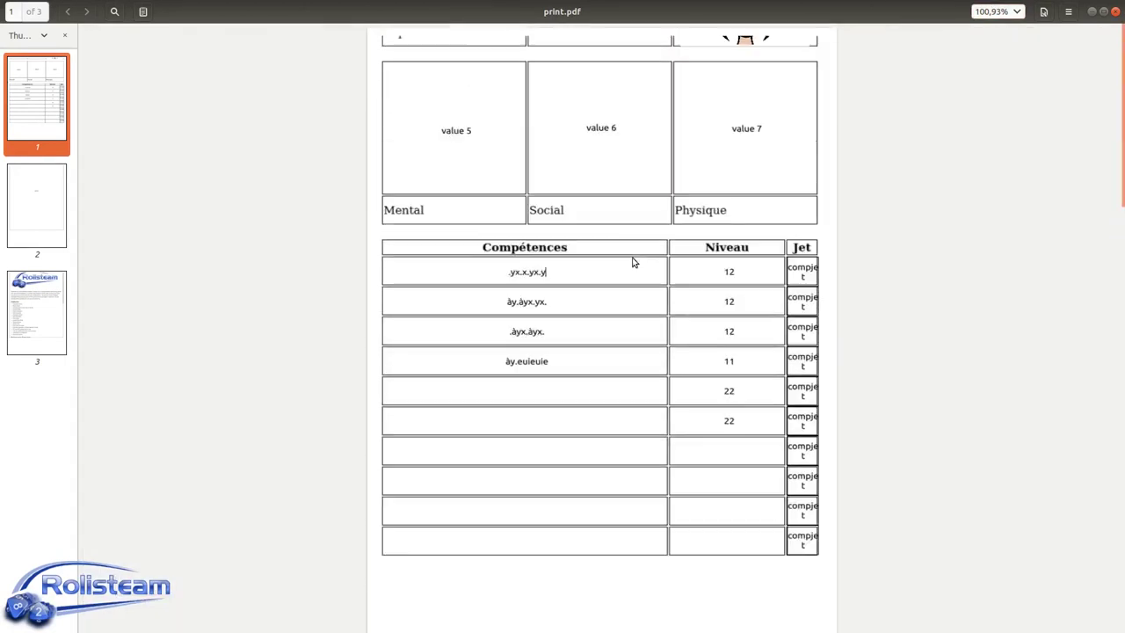
pyautogui.scroll(-9, 585, 218)
pyautogui.scroll(-15, 584, 217)
pyautogui.scroll(7, 584, 218)
pyautogui.scroll(15, 584, 218)
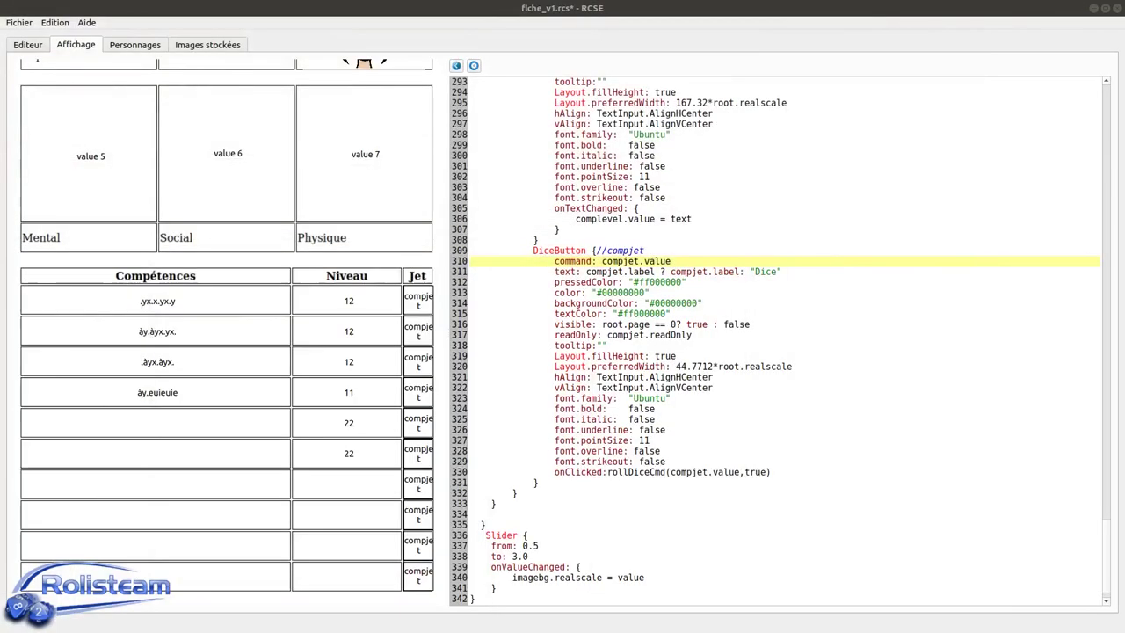
# - Scale the sheet preview down until the whole first page fits, and narrow the preview area to match
pyautogui.click(452, 209)
pyautogui.moveTo(469, 204); pyautogui.dragTo(500, 205)
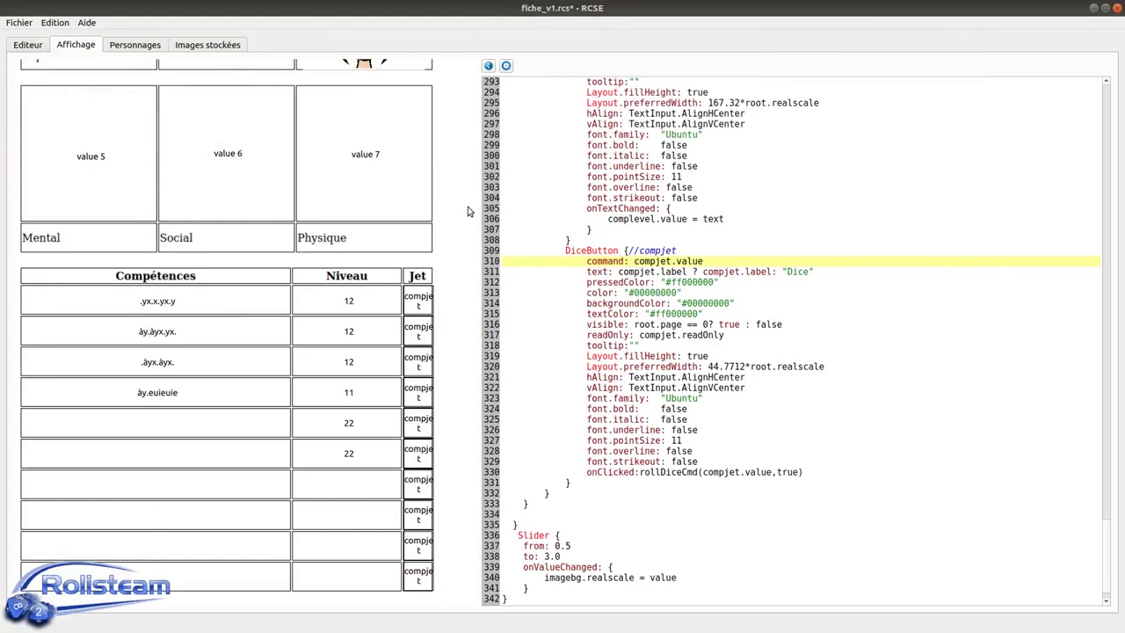
pyautogui.scroll(3, 258, 231)
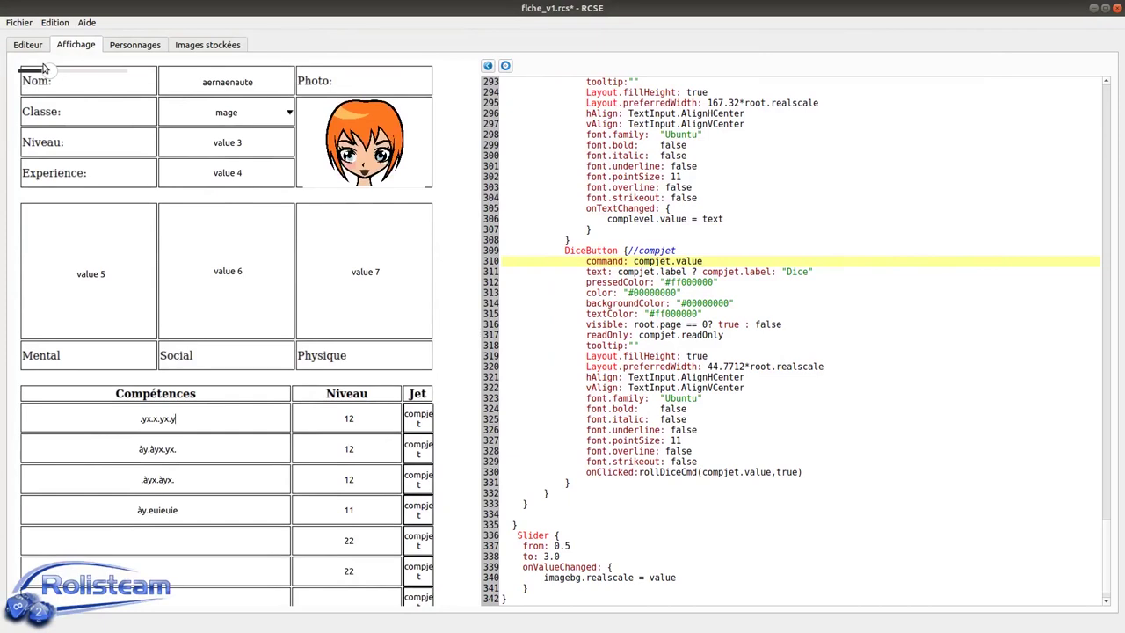
pyautogui.click(44, 70)
pyautogui.moveTo(43, 72); pyautogui.dragTo(44, 75)
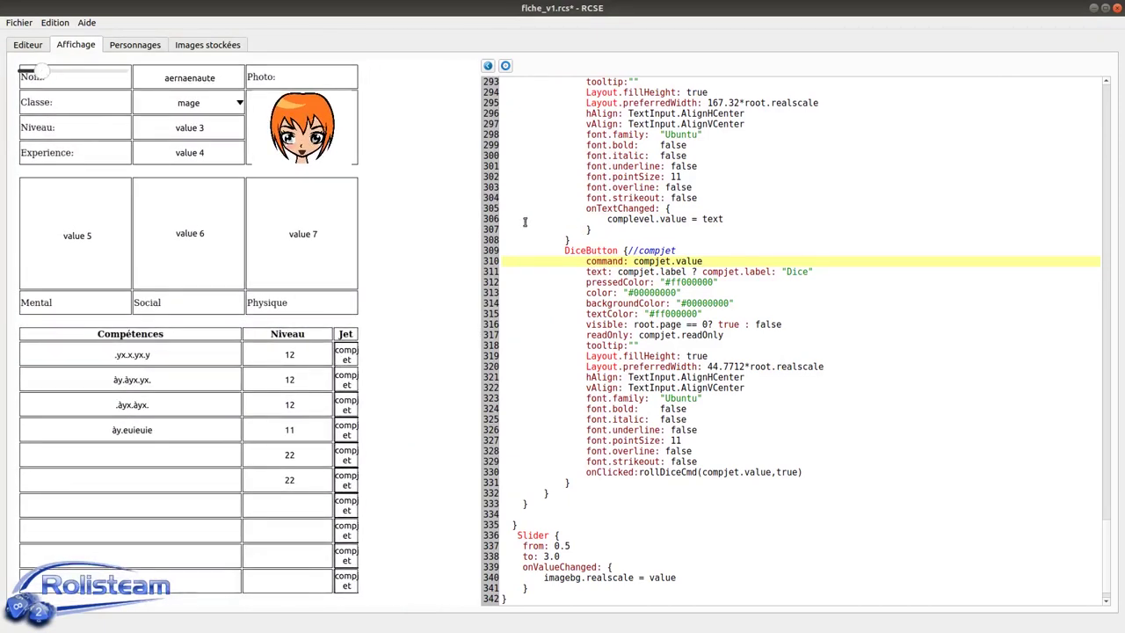
pyautogui.moveTo(482, 219); pyautogui.dragTo(385, 206)
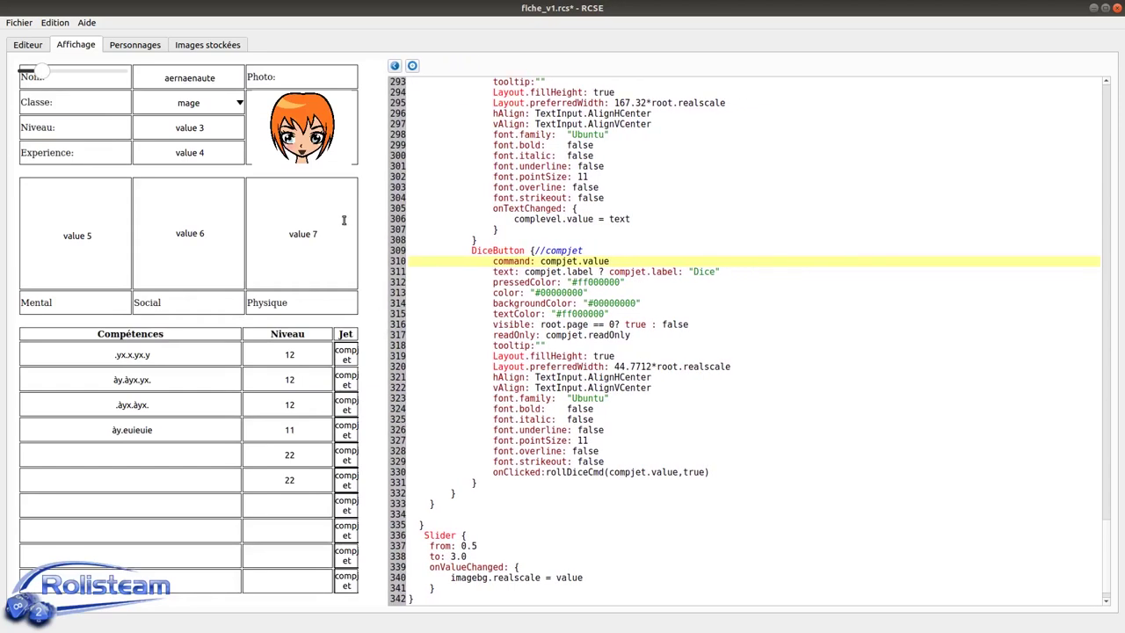
# - Export the character sheet to PDF again, using the copied output path and overwriting the existing print.pdf
pyautogui.click(25, 23)
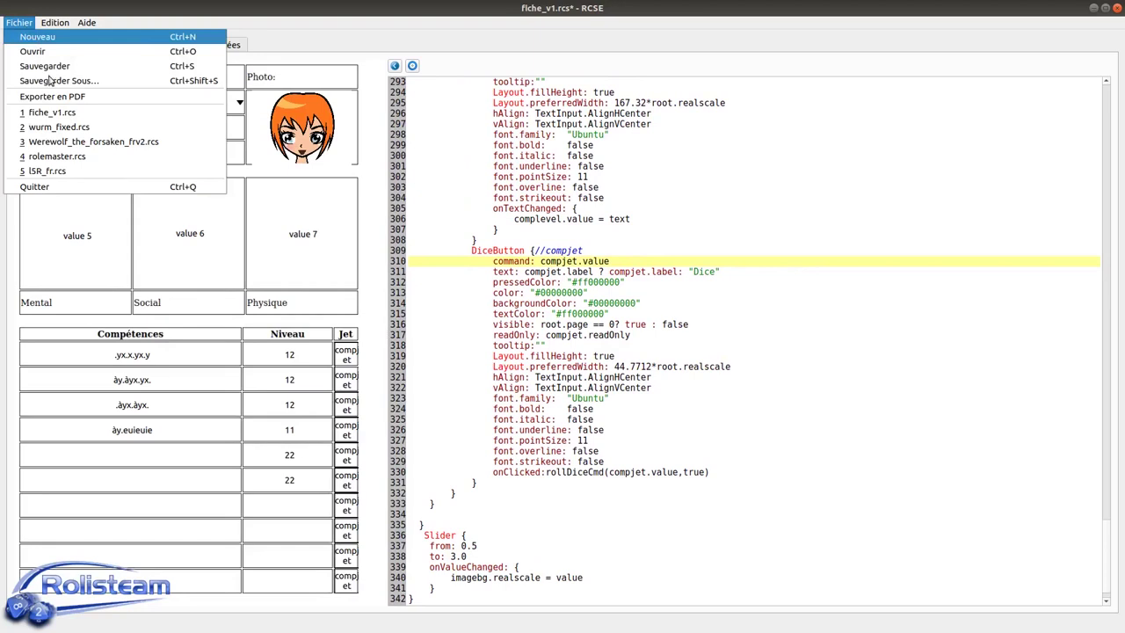
pyautogui.click(52, 97)
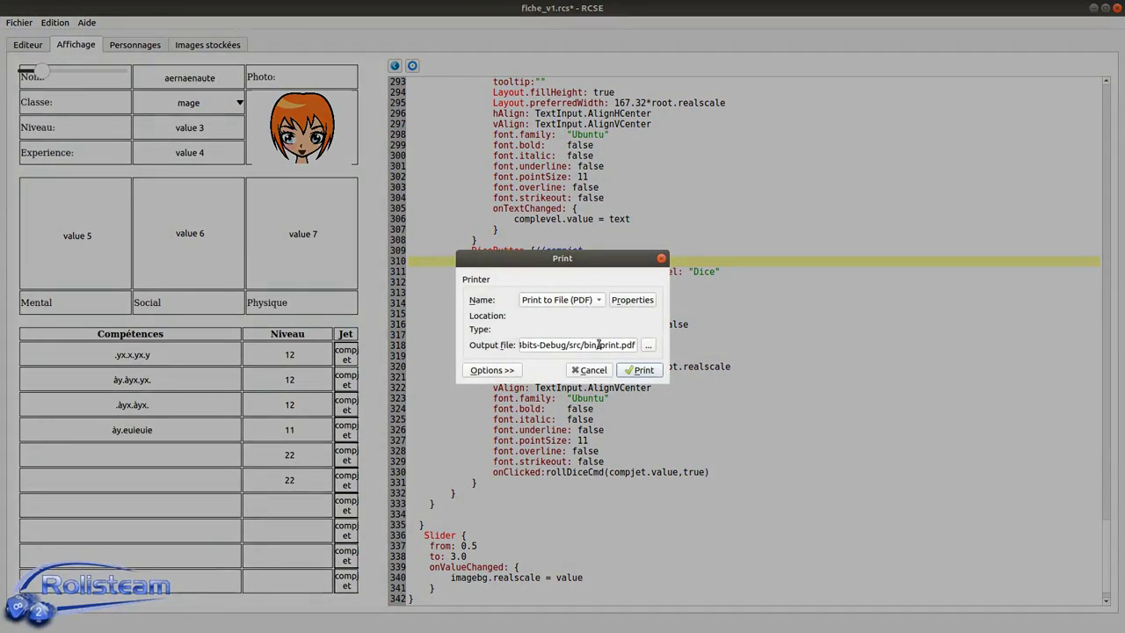
pyautogui.moveTo(597, 345); pyautogui.dragTo(336, 321)
pyautogui.hotkey('ctrl', 'v')
pyautogui.moveTo(636, 345); pyautogui.dragTo(665, 342)
pyautogui.click(640, 371)
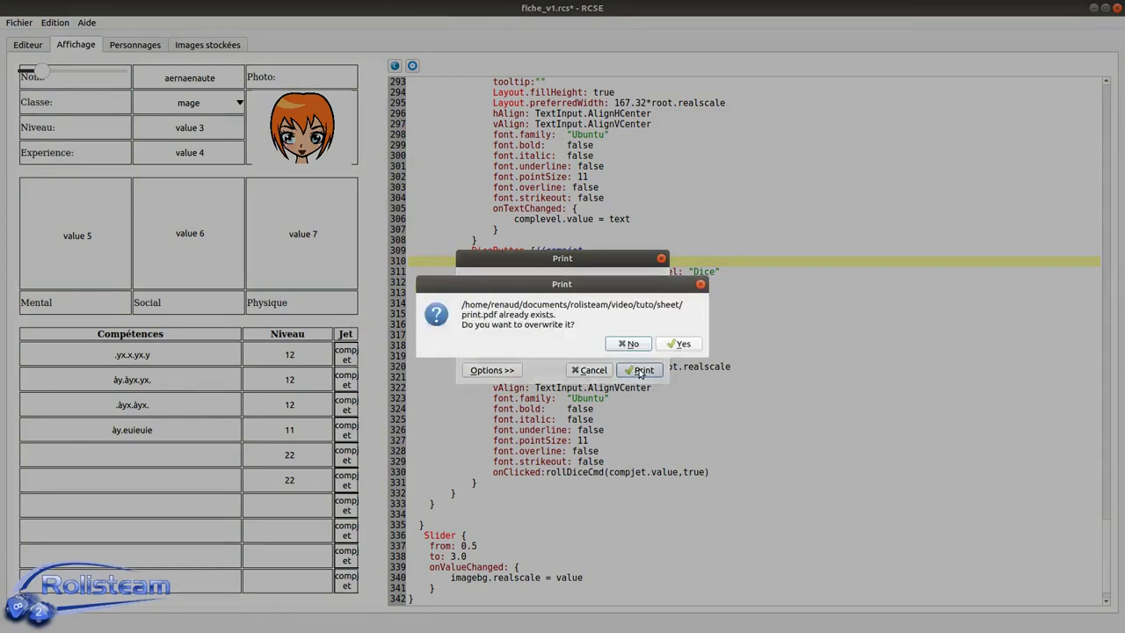
pyautogui.click(681, 346)
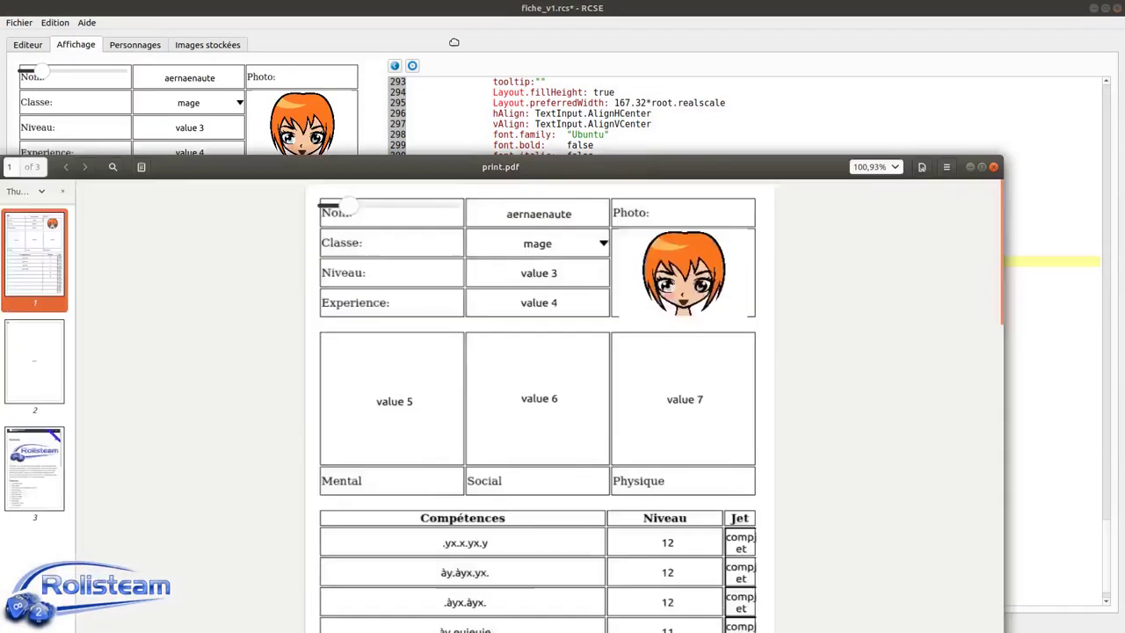
# - Examine all pages of the newly exported print.pdf in the enlarged viewer, then close the PDF and return to RCSE
pyautogui.doubleClick(562, 167)
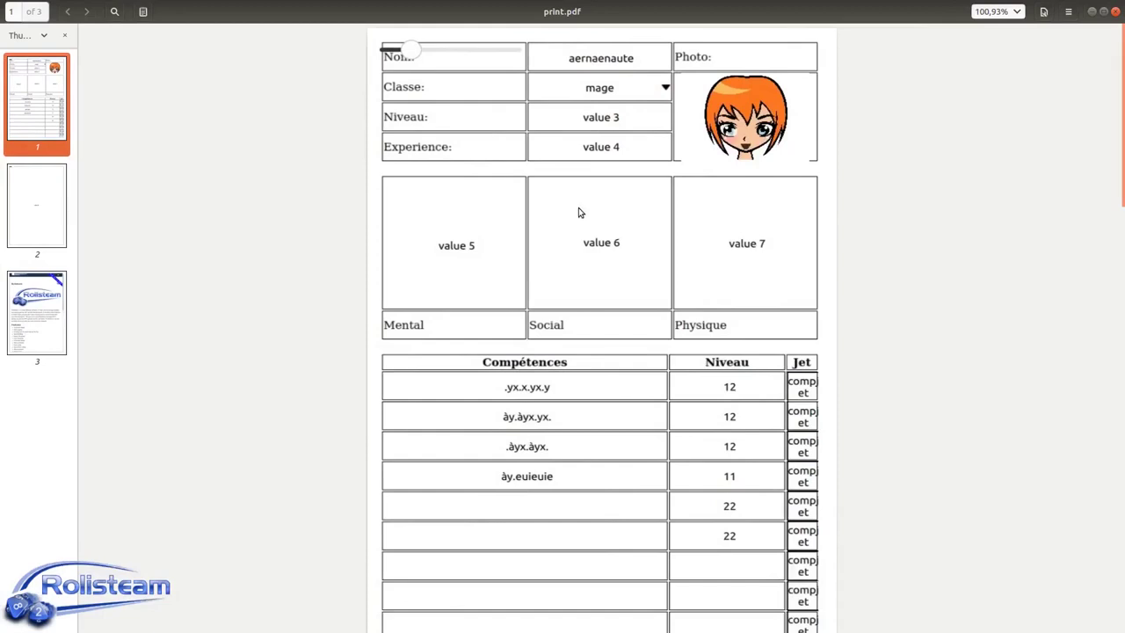
pyautogui.scroll(-15, 578, 212)
pyautogui.scroll(-15, 592, 246)
pyautogui.scroll(3, 592, 246)
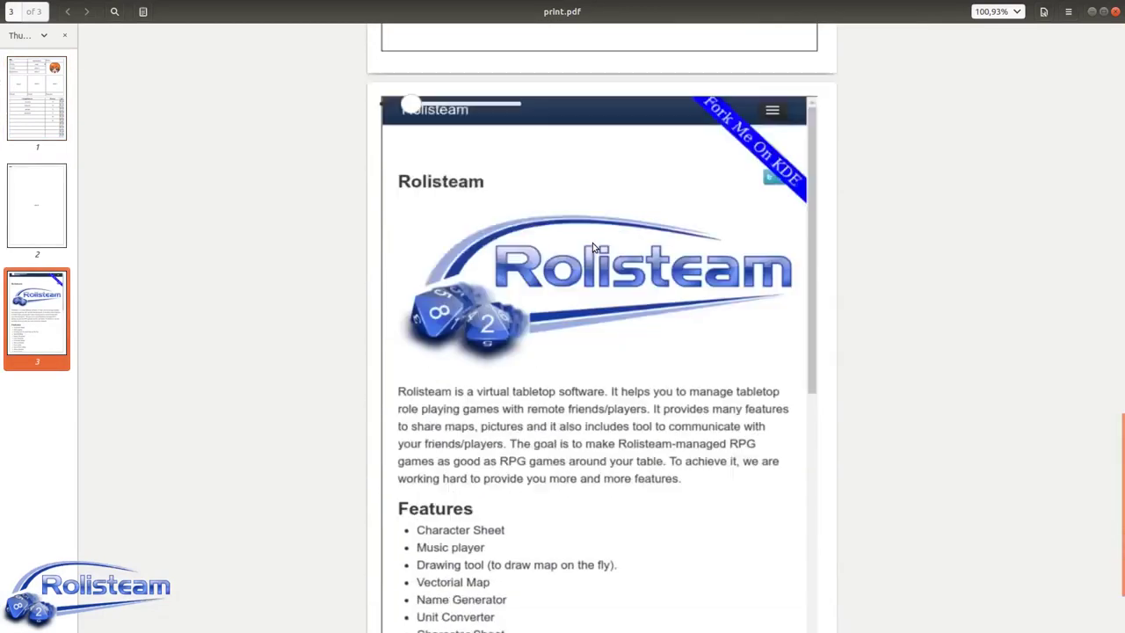
pyautogui.scroll(20, 592, 246)
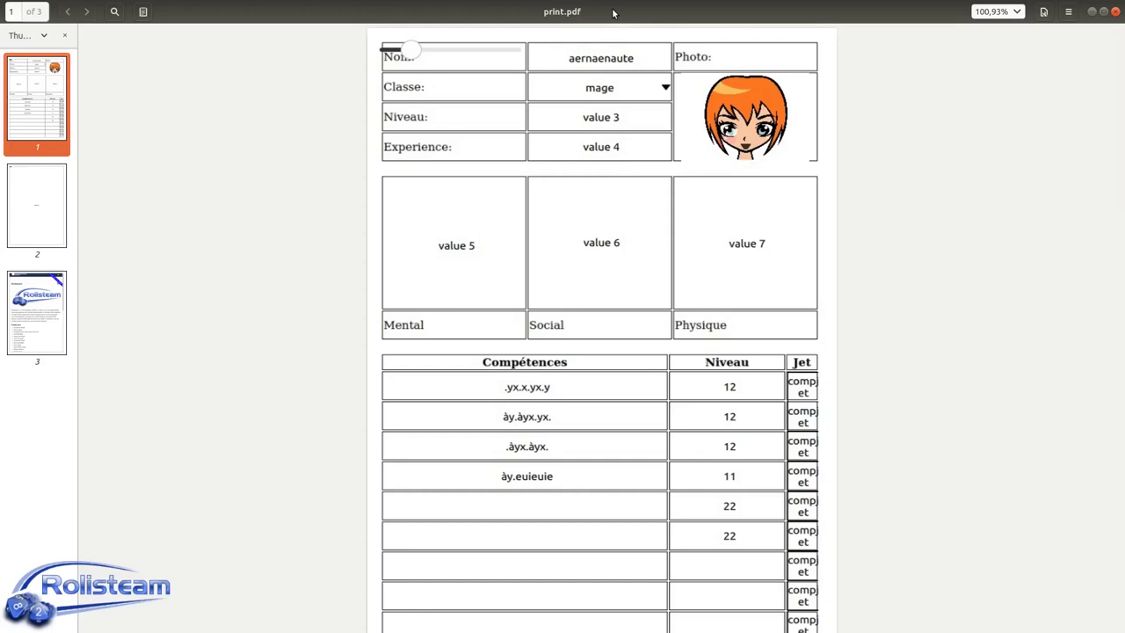
pyautogui.moveTo(612, 12); pyautogui.dragTo(59, 167)
pyautogui.hotkey('ctrl', 'w')
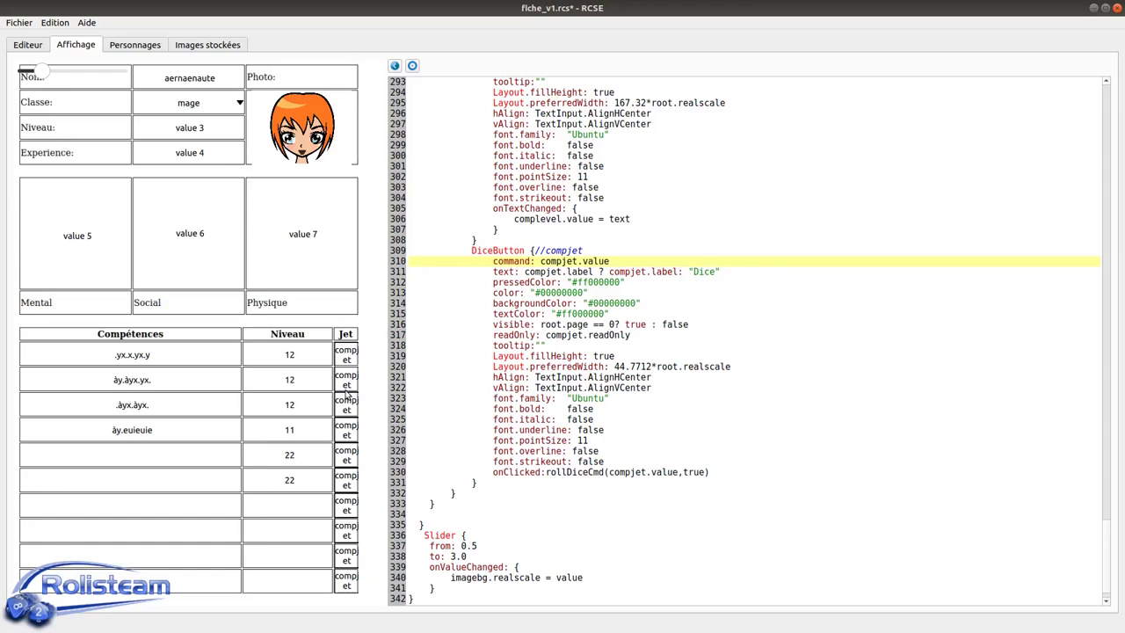
pyautogui.click(19, 24)
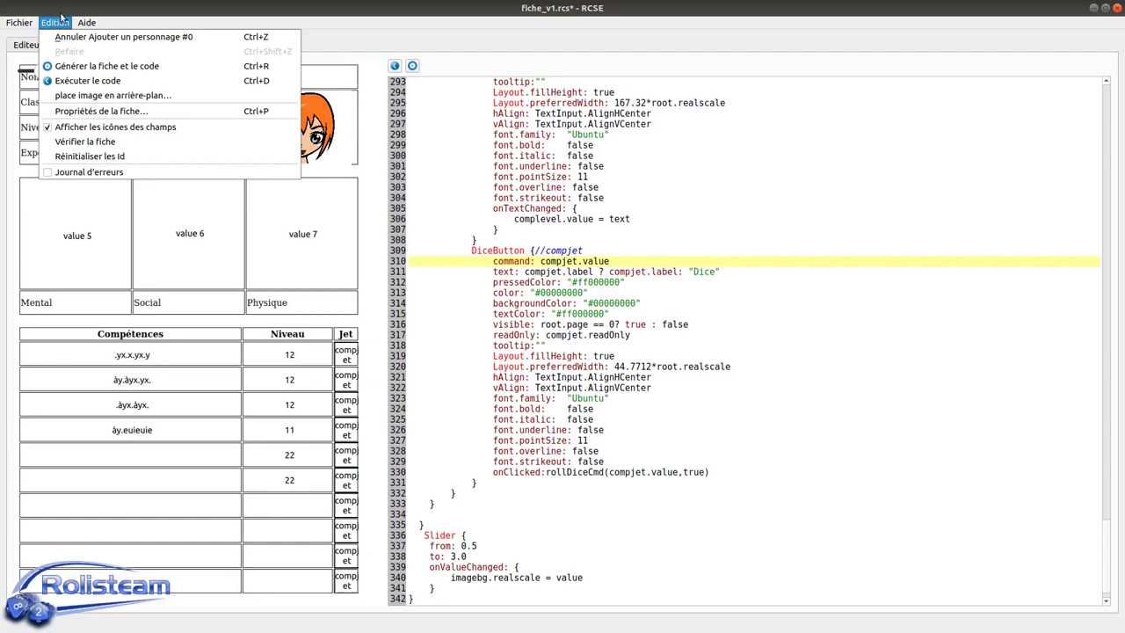
pyautogui.click(62, 17)
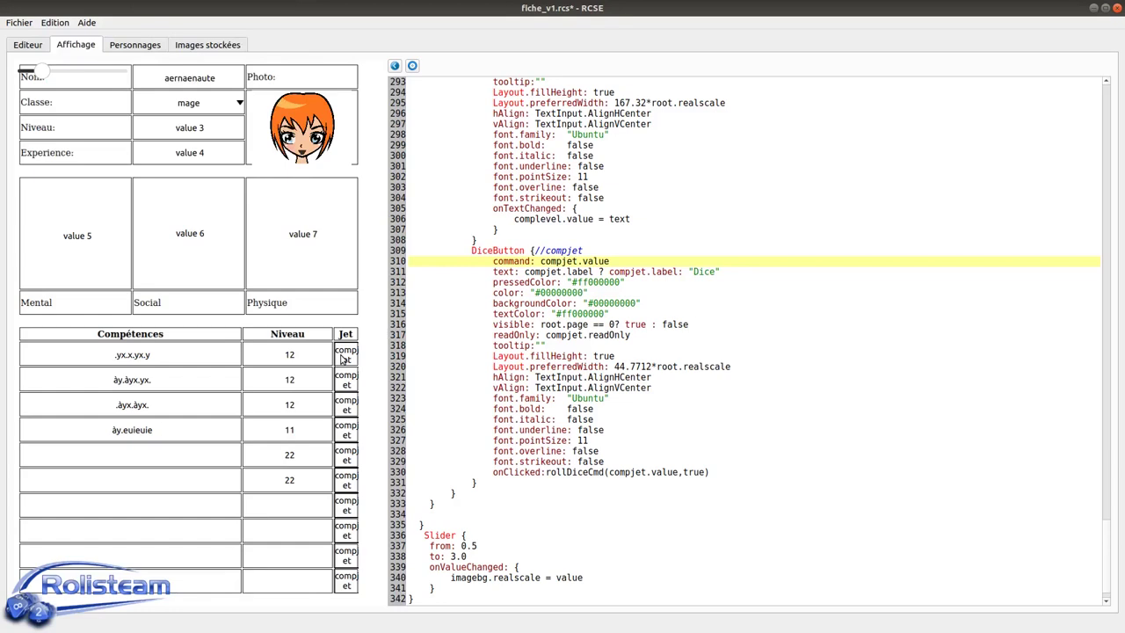
pyautogui.click(22, 24)
pyautogui.moveTo(54, 22)
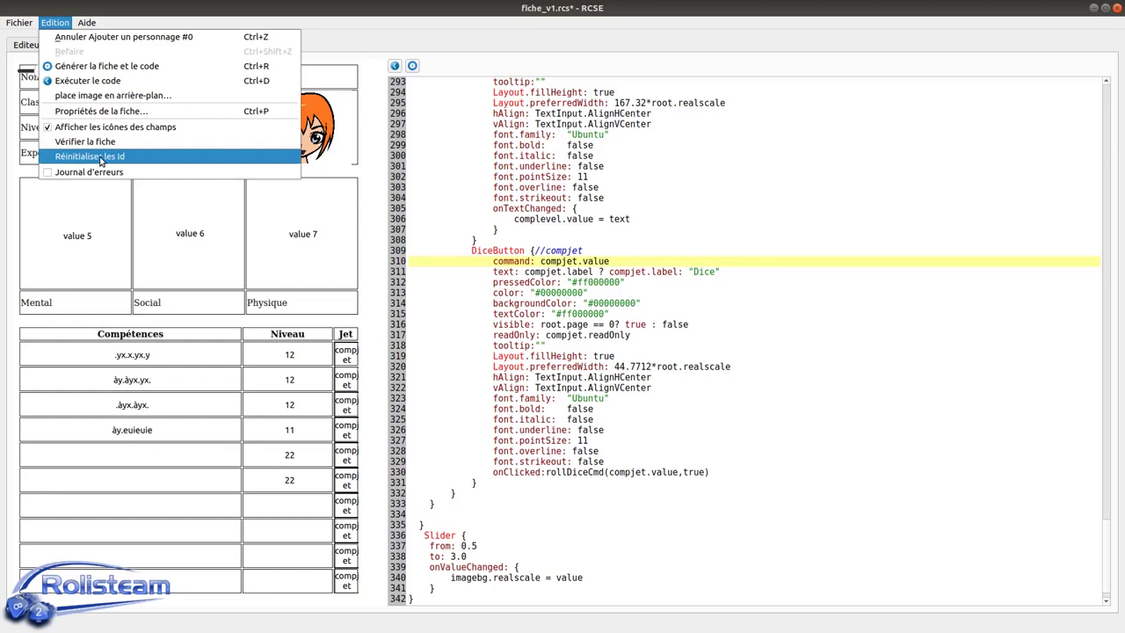
pyautogui.click(774, 241)
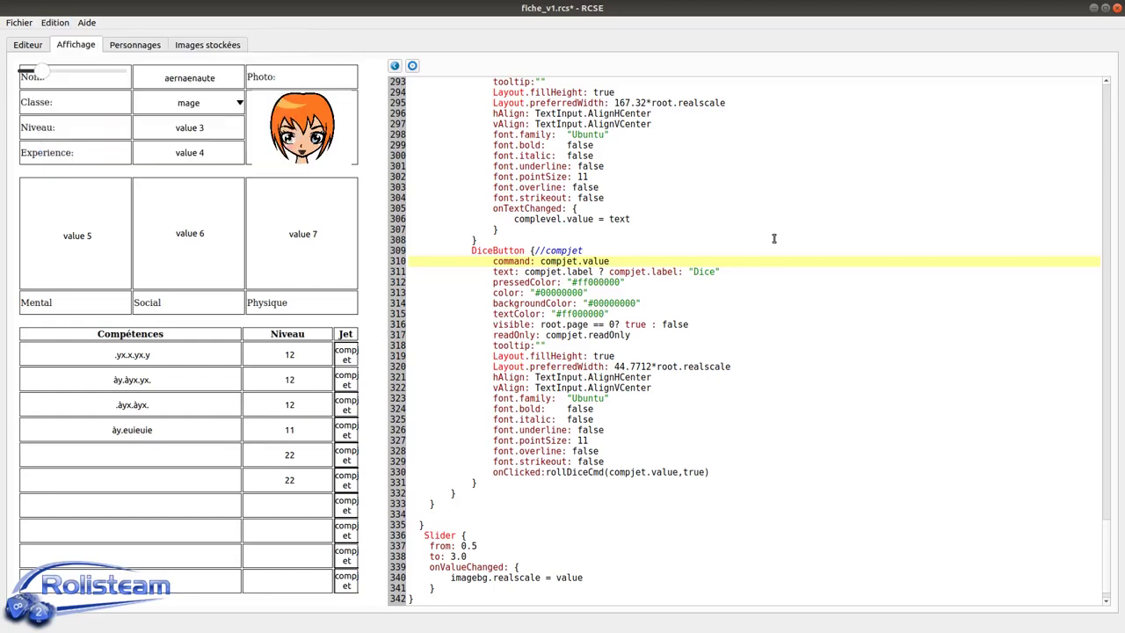
# - Examine the field IDs from nom to image and comps in the editor, and compare with the characters' values and the sheet preview
pyautogui.click(44, 44)
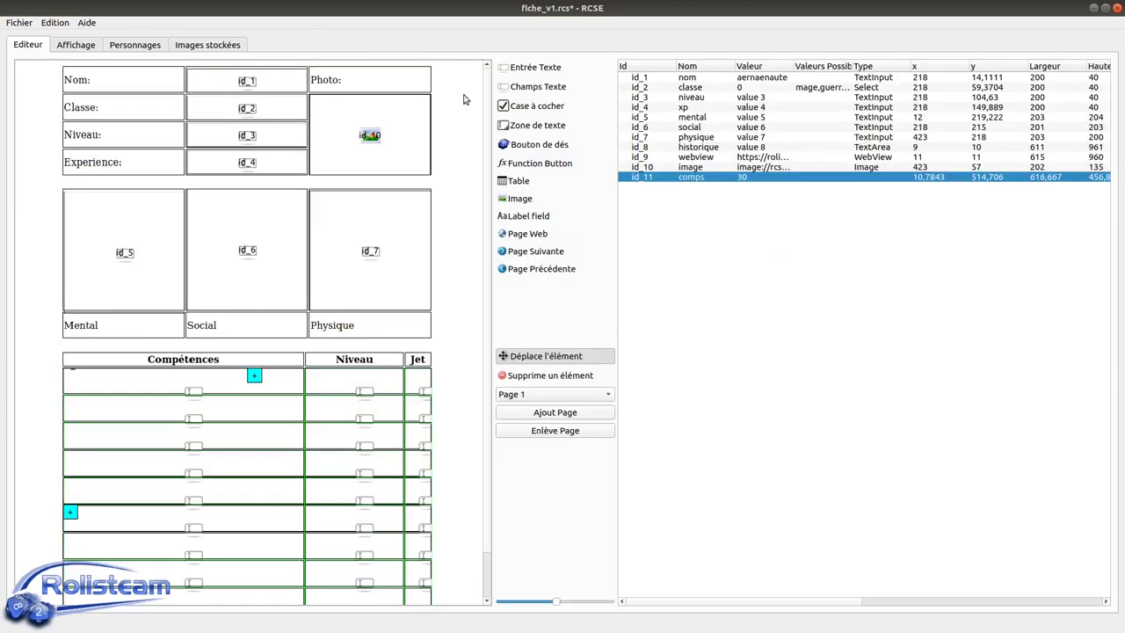
pyautogui.click(652, 78)
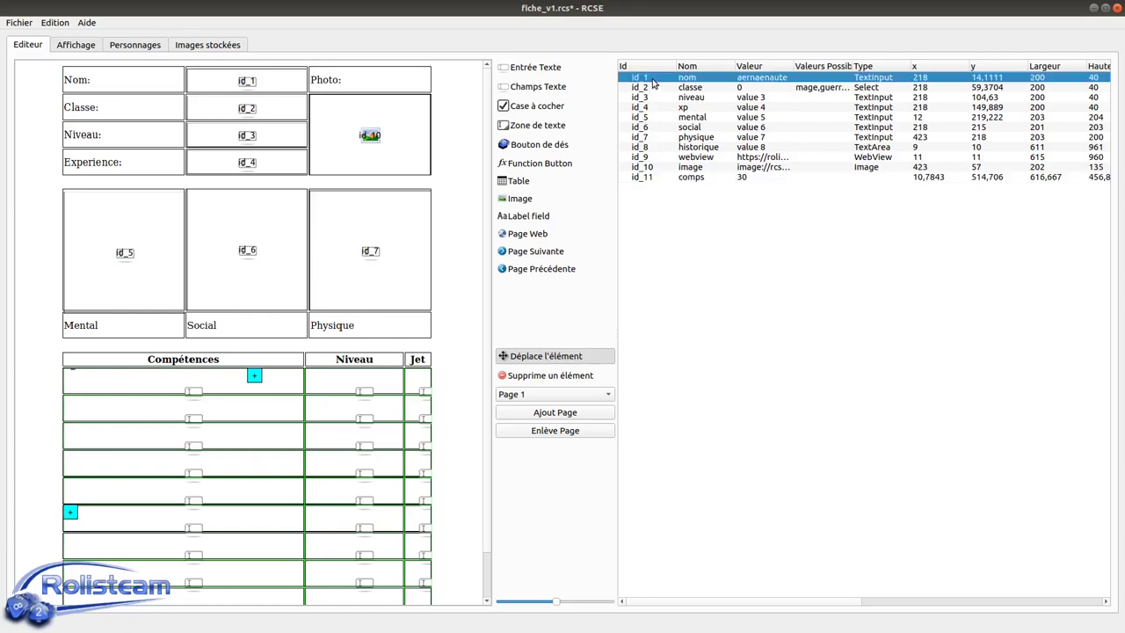
pyautogui.click(655, 168)
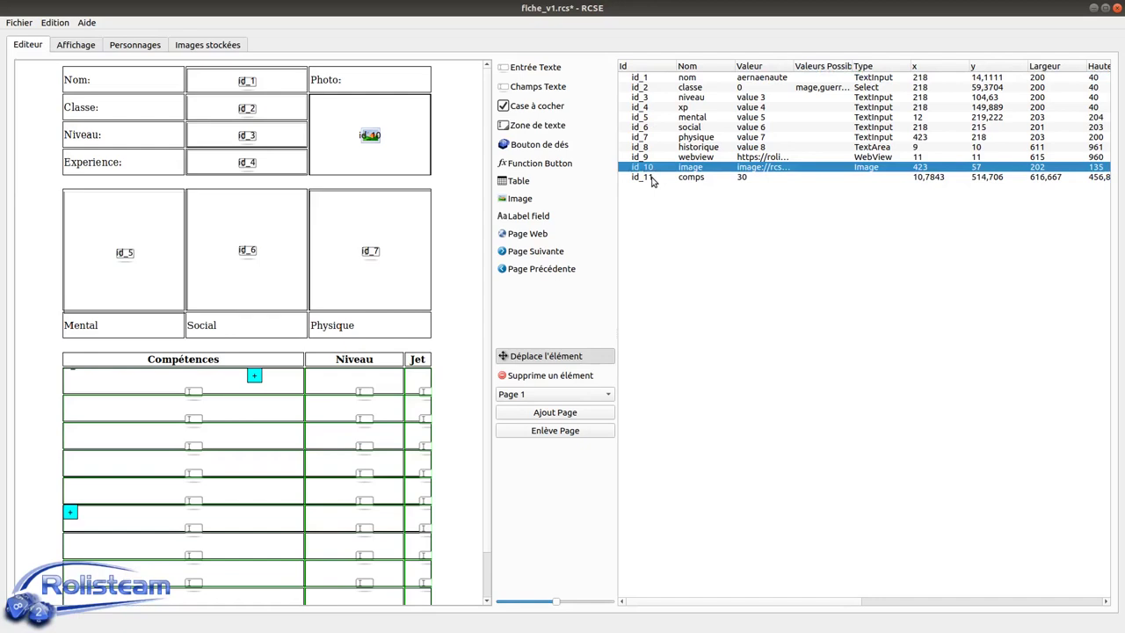
pyautogui.click(652, 178)
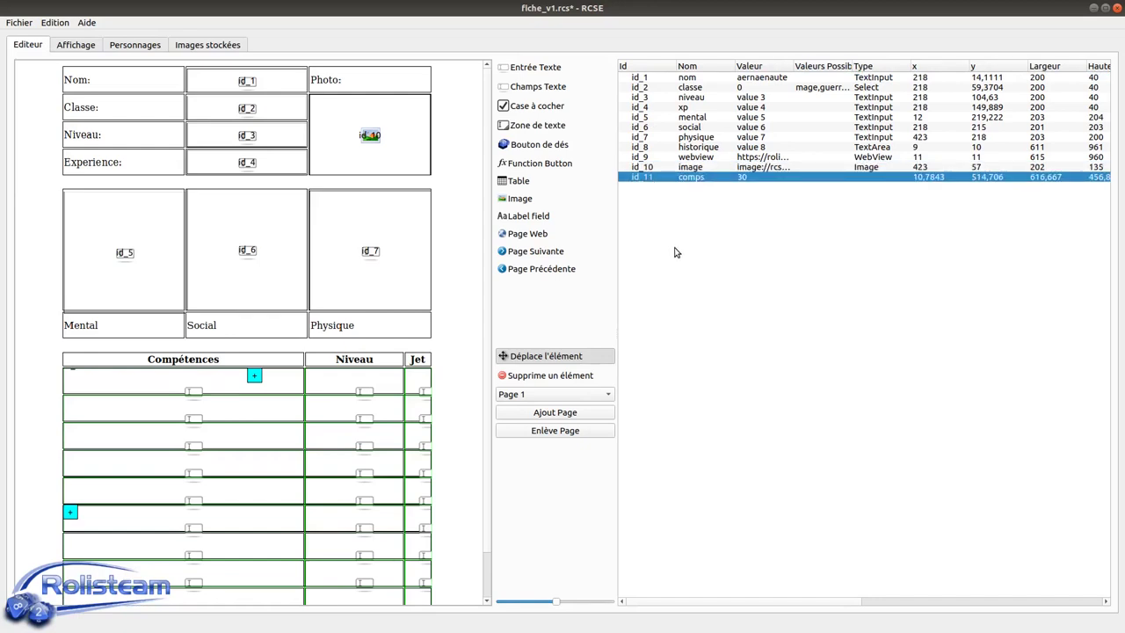
pyautogui.click(641, 80)
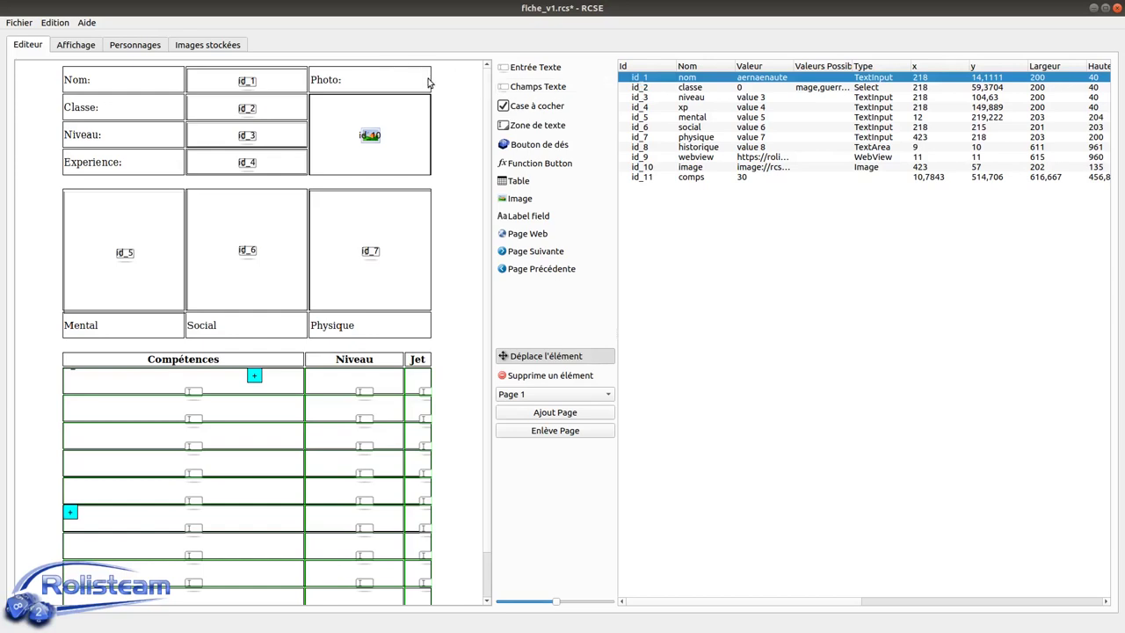
pyautogui.click(86, 44)
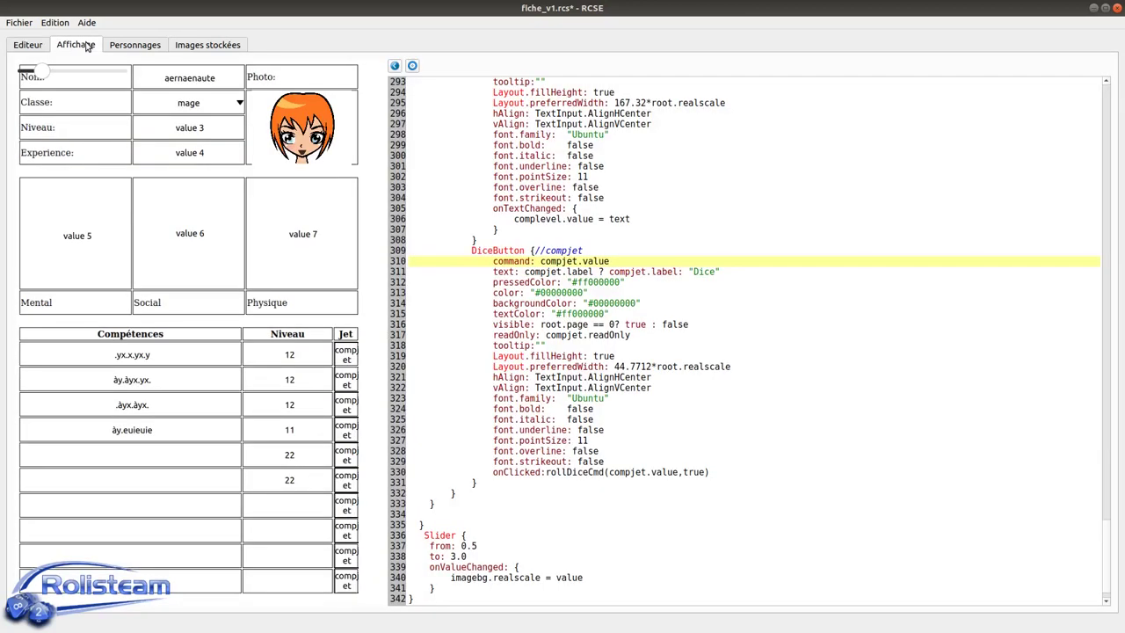
pyautogui.click(39, 44)
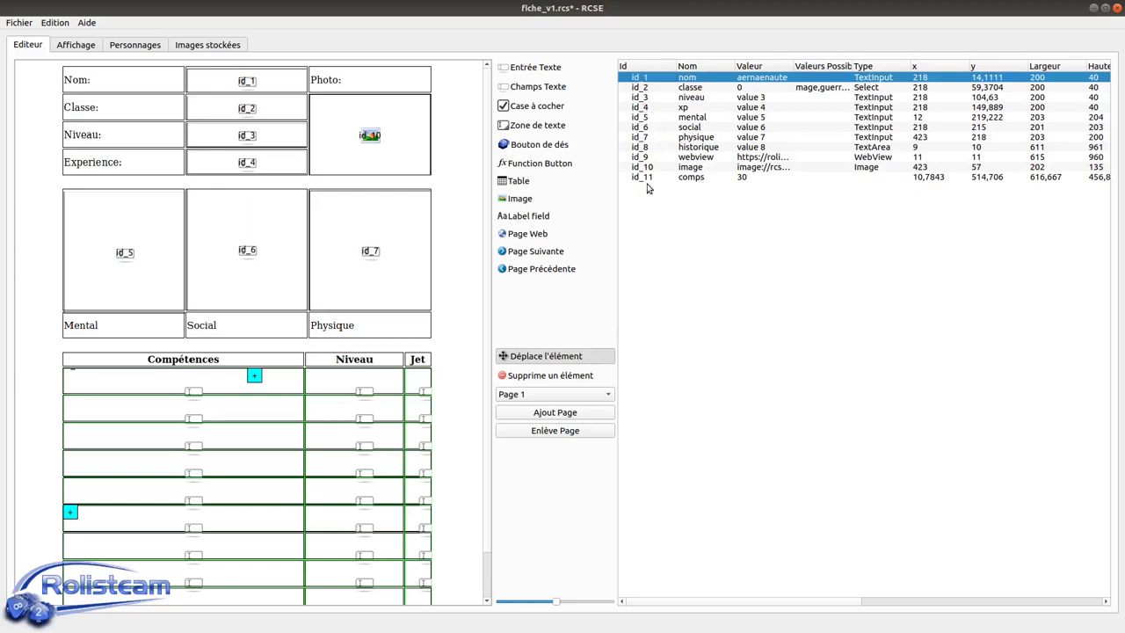
pyautogui.click(686, 309)
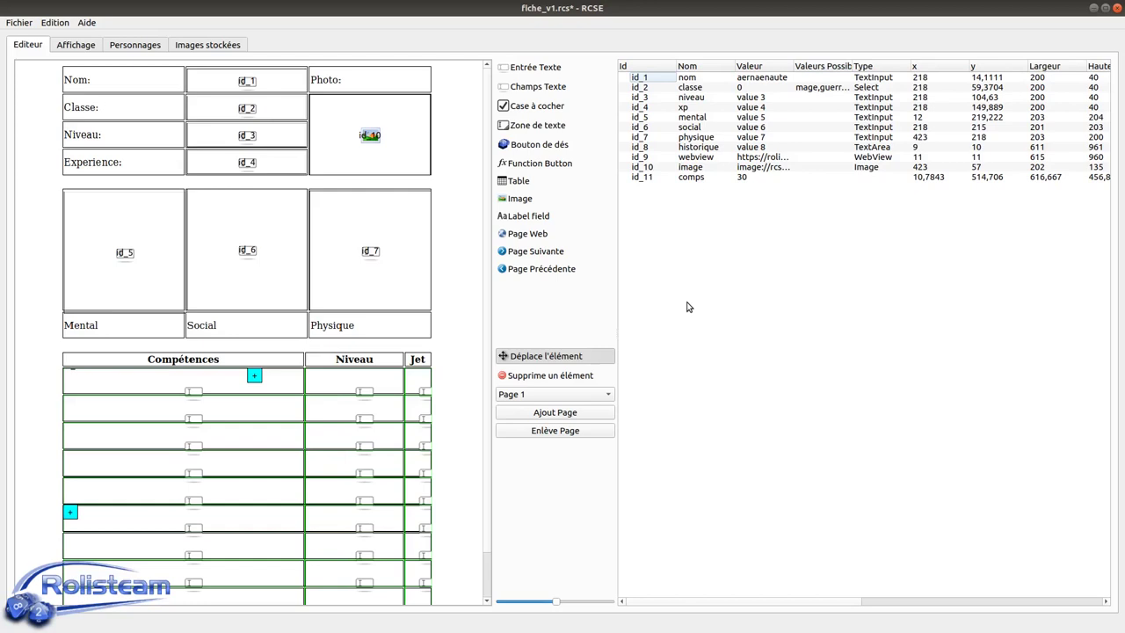
pyautogui.click(128, 47)
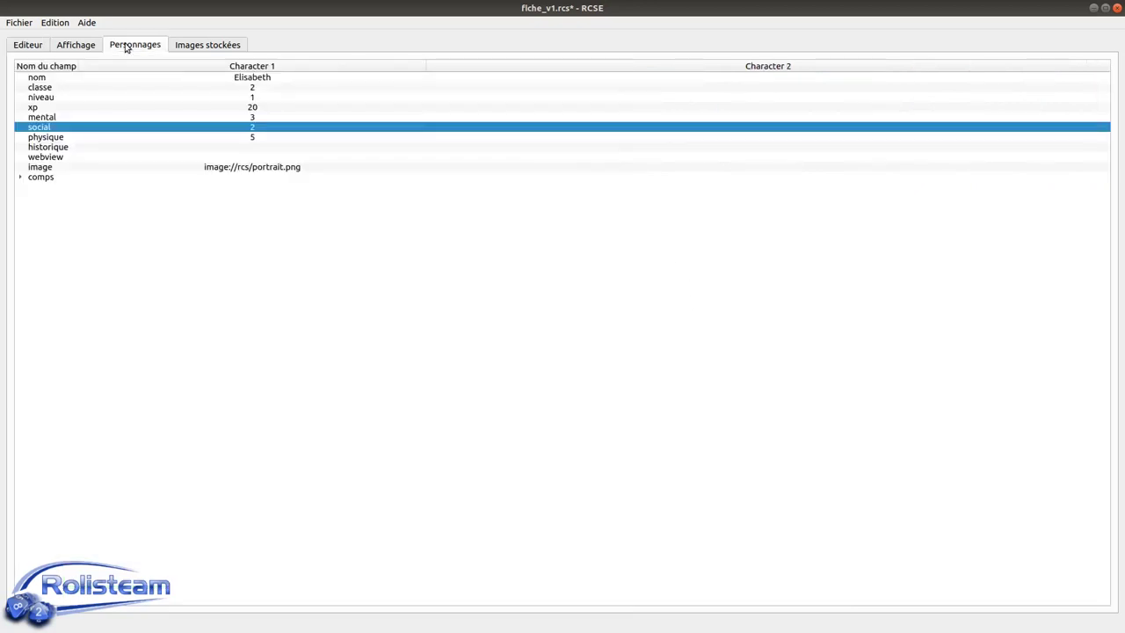
pyautogui.click(71, 44)
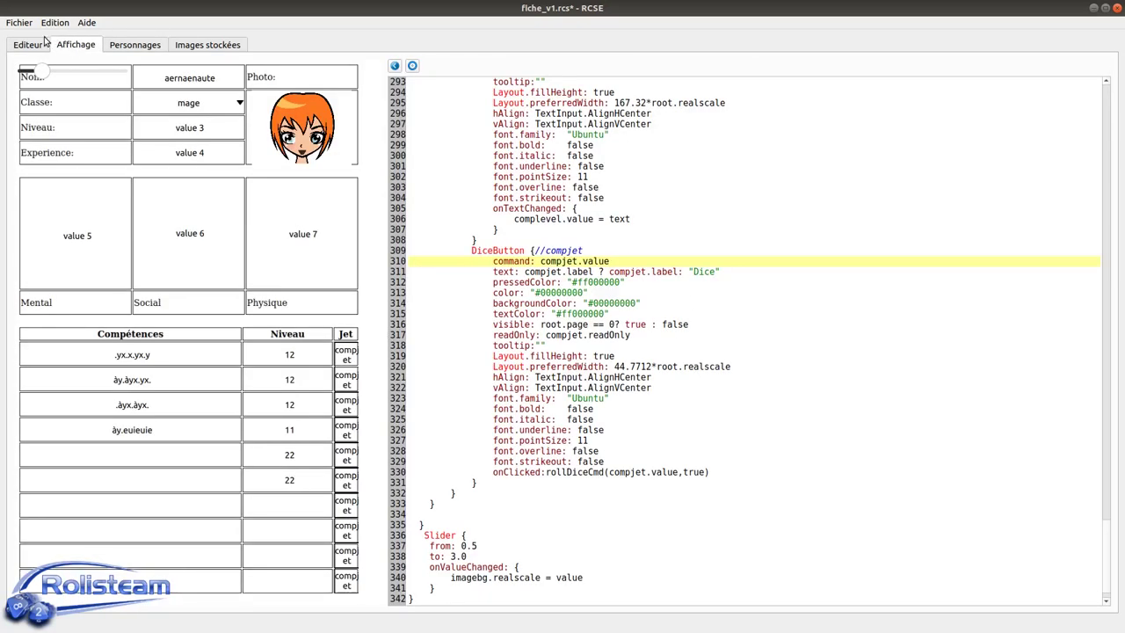
# - Open the code of the comps table field for editing and enlarge the code window
pyautogui.click(28, 45)
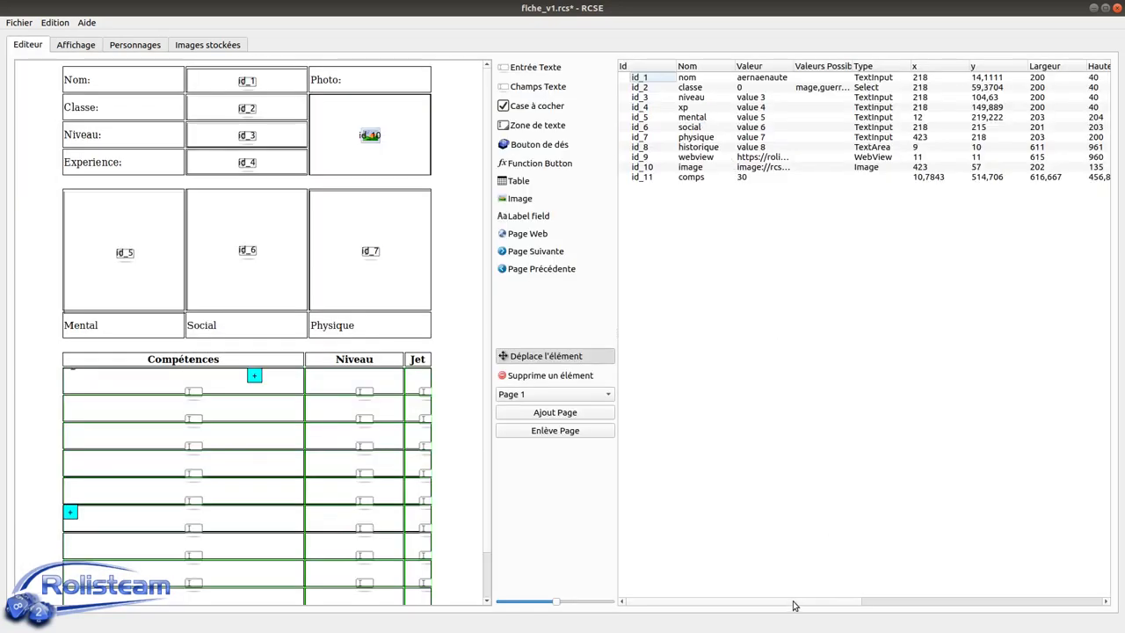
pyautogui.rightClick(705, 182)
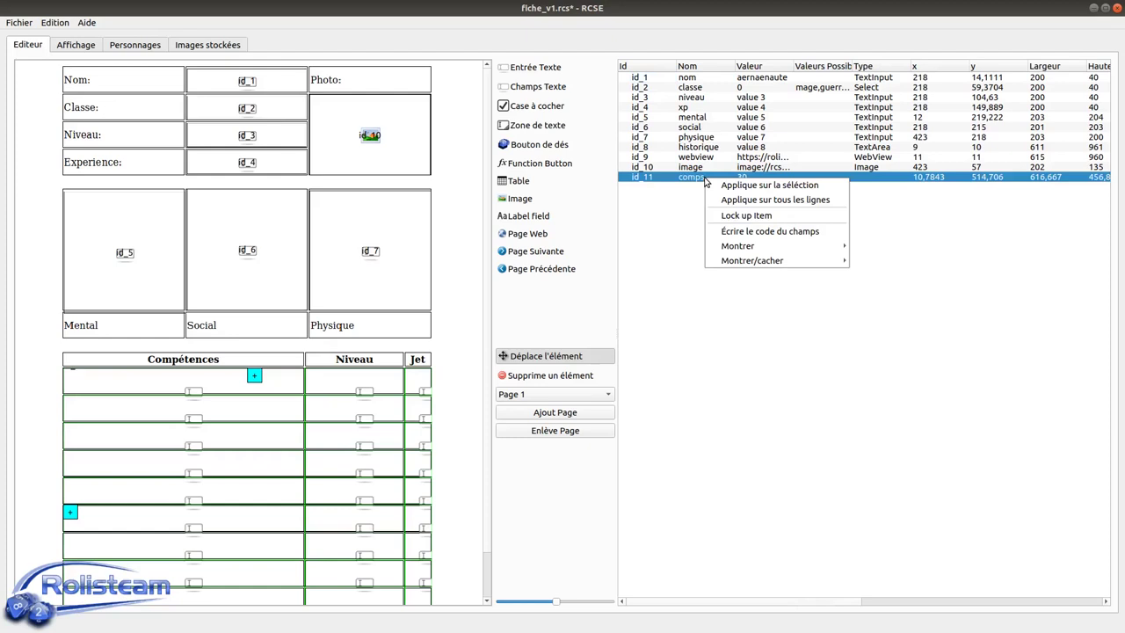
pyautogui.click(750, 231)
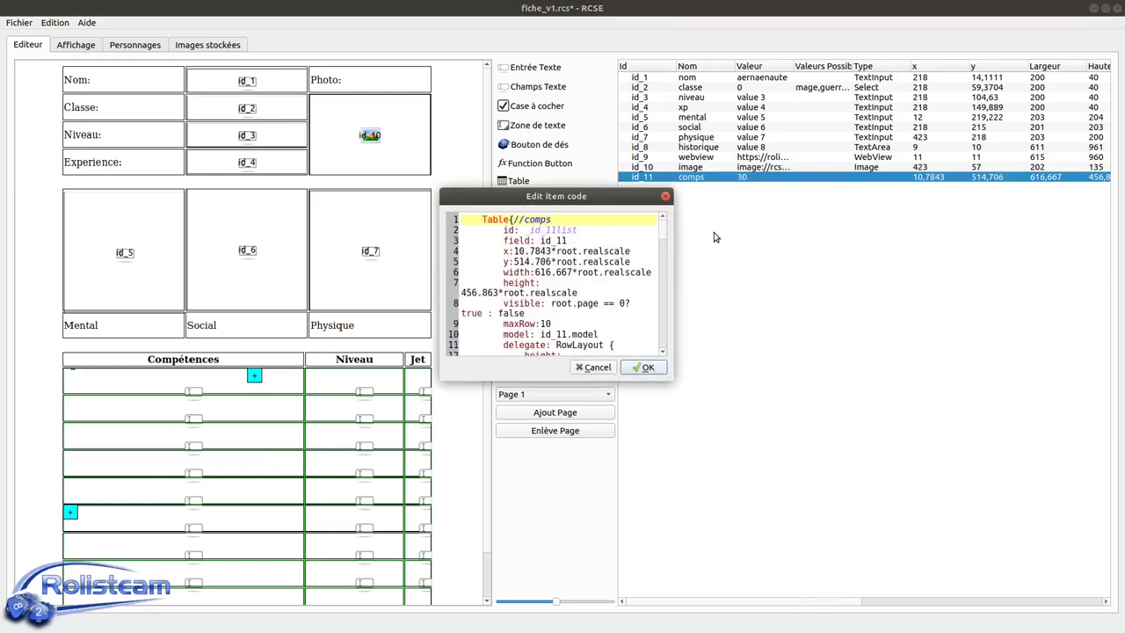
pyautogui.moveTo(440, 190); pyautogui.dragTo(325, 67)
pyautogui.scroll(-10, 528, 195)
pyautogui.scroll(-10, 518, 202)
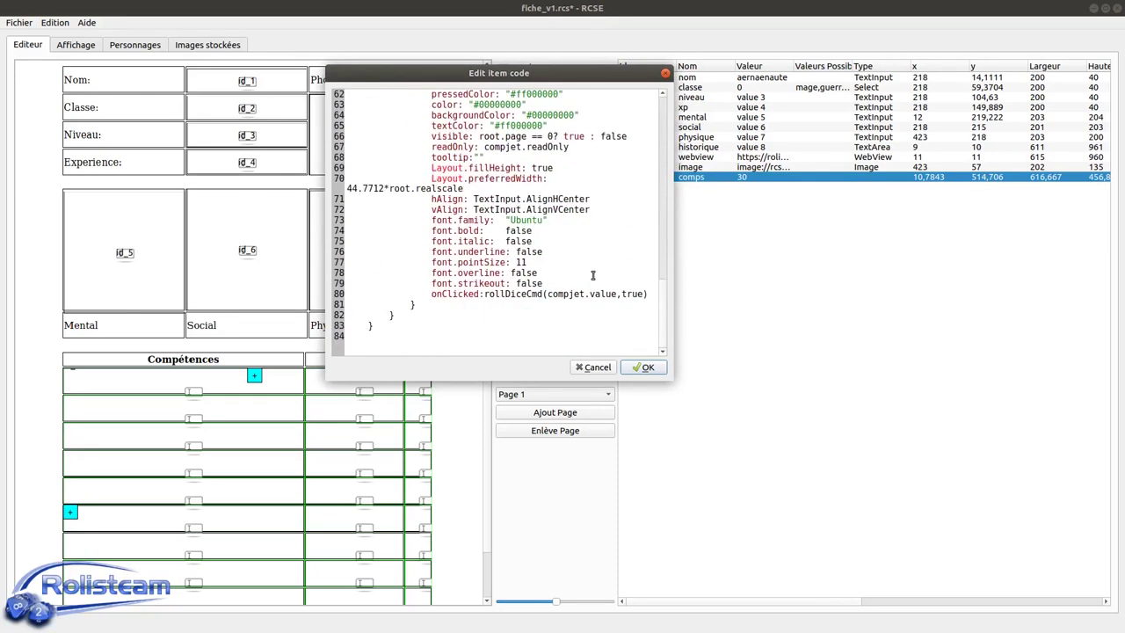
pyautogui.scroll(1, 615, 290)
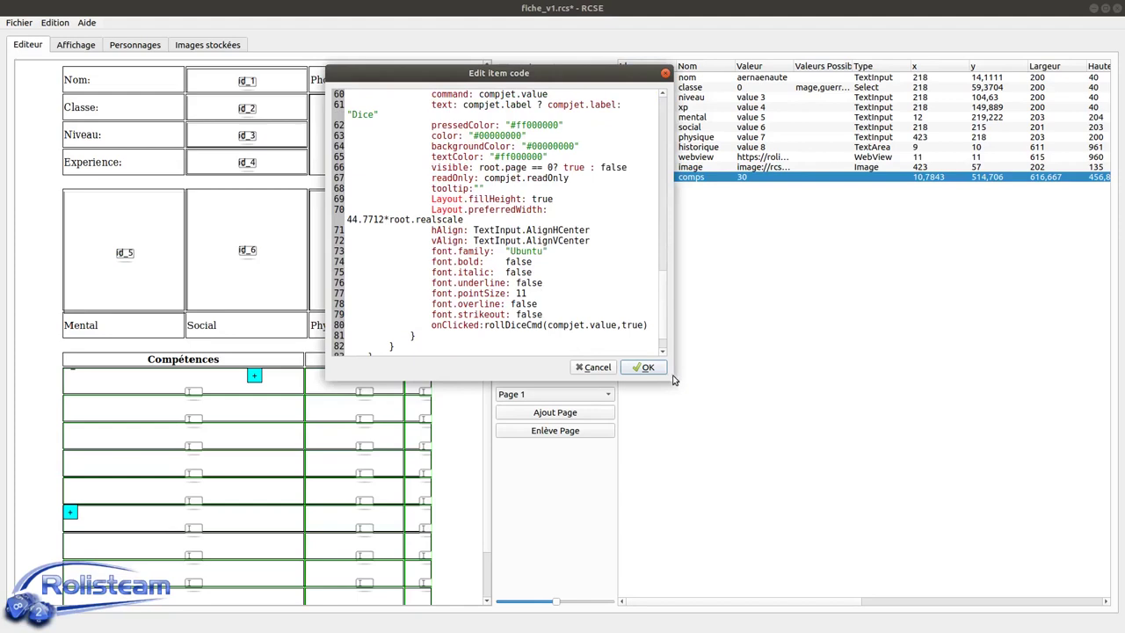
pyautogui.moveTo(671, 380); pyautogui.dragTo(912, 457)
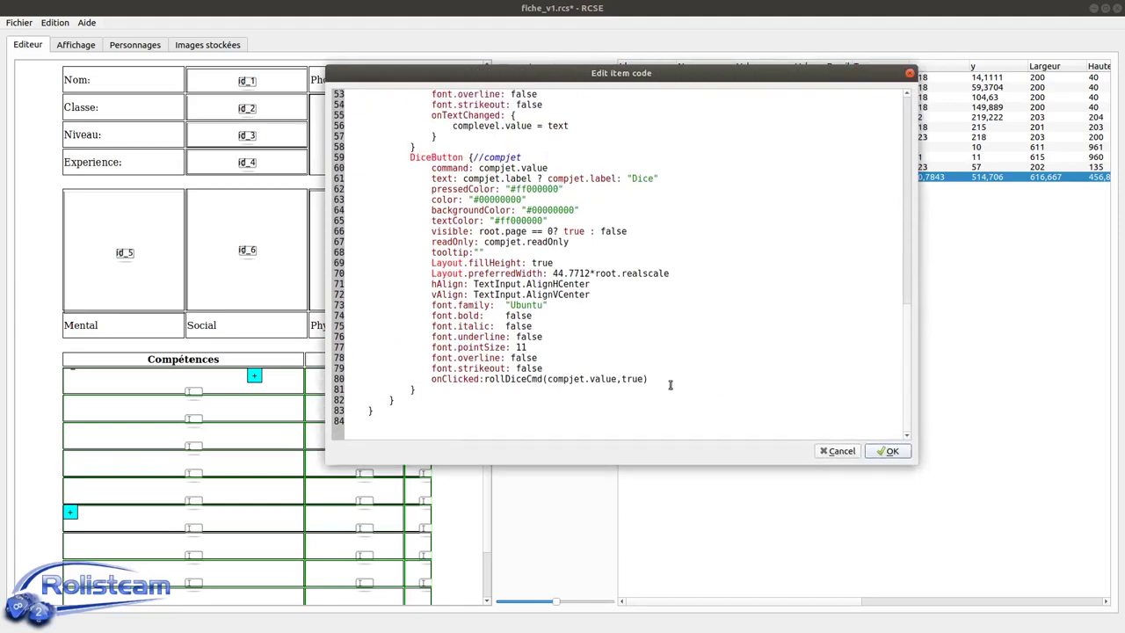
# - In the compjet DiceButton's onClicked line, replace rollDiceCmd's compjet.value argument with "1d10+%1".arg()
pyautogui.moveTo(618, 379); pyautogui.dragTo(544, 381)
pyautogui.click(605, 379)
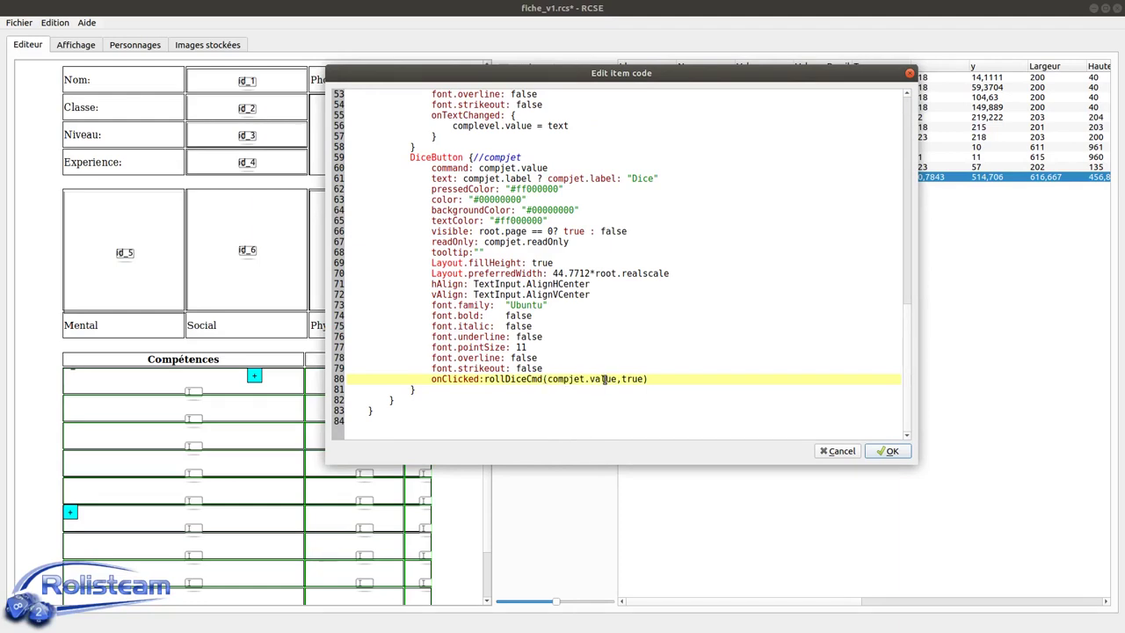
pyautogui.moveTo(617, 378); pyautogui.dragTo(553, 379)
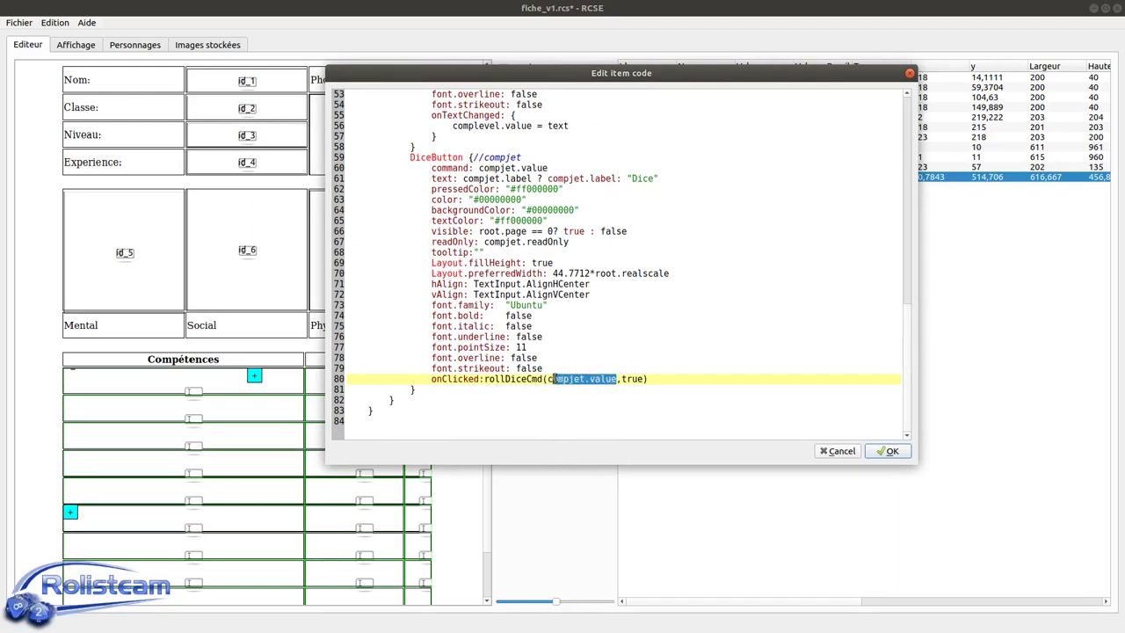
pyautogui.press('BackSpace')
pyautogui.write('"1d10')
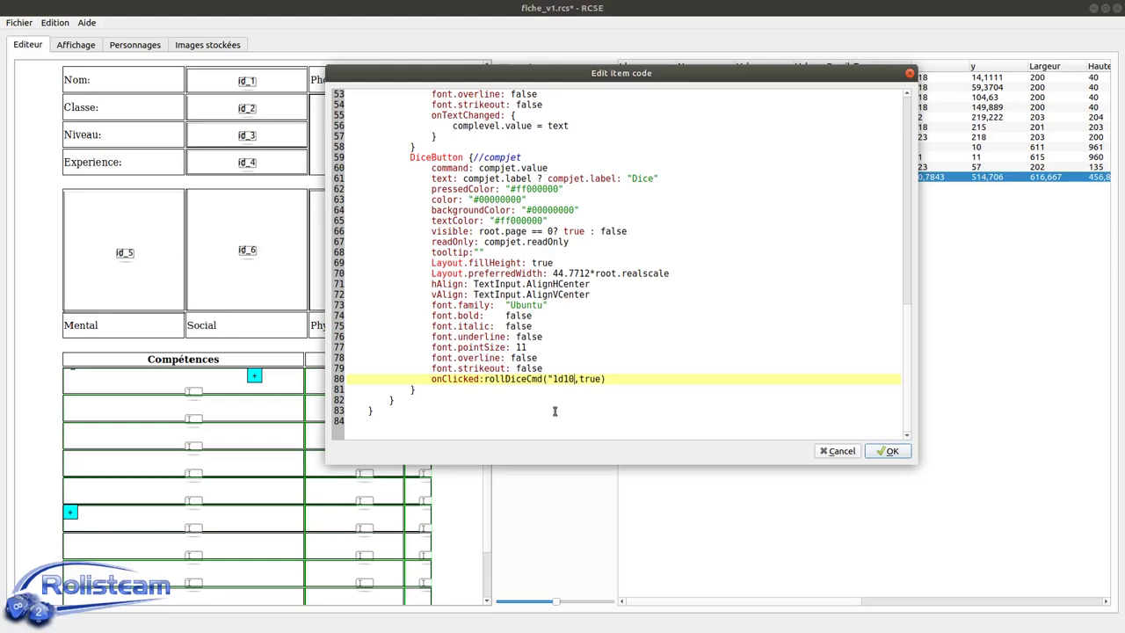
pyautogui.write('"')
pyautogui.write('+%1')
pyautogui.write('.arg()')
# - Copy complevel.value from the complevel text field's code and insert it as the argument of arg() in the rollDiceCmd call
pyautogui.scroll(6, 554, 411)
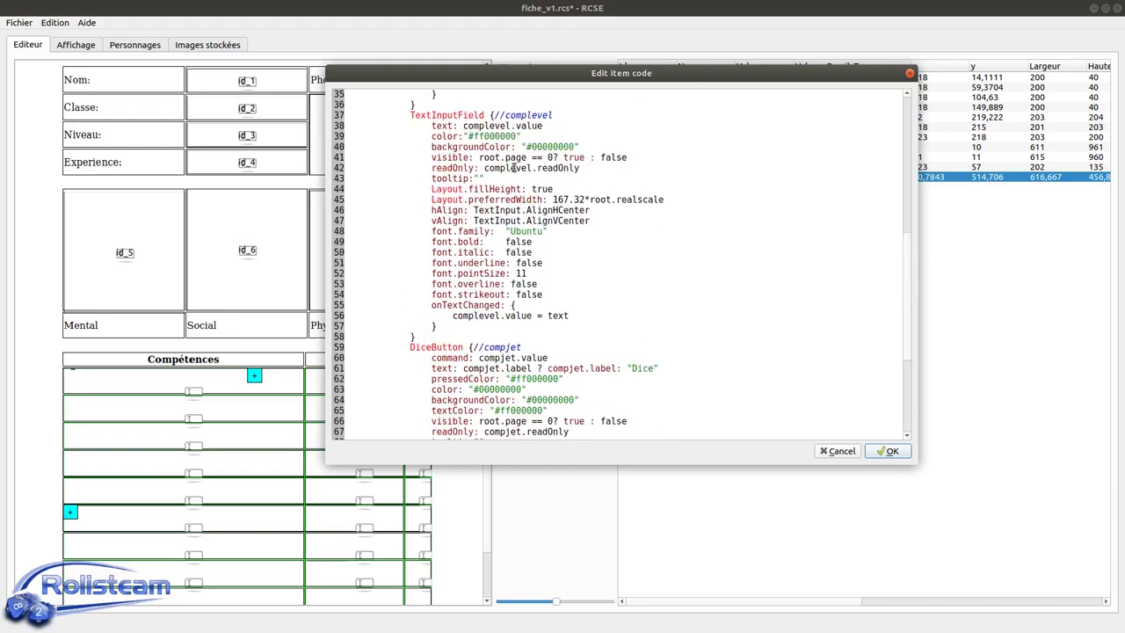
pyautogui.click(463, 125)
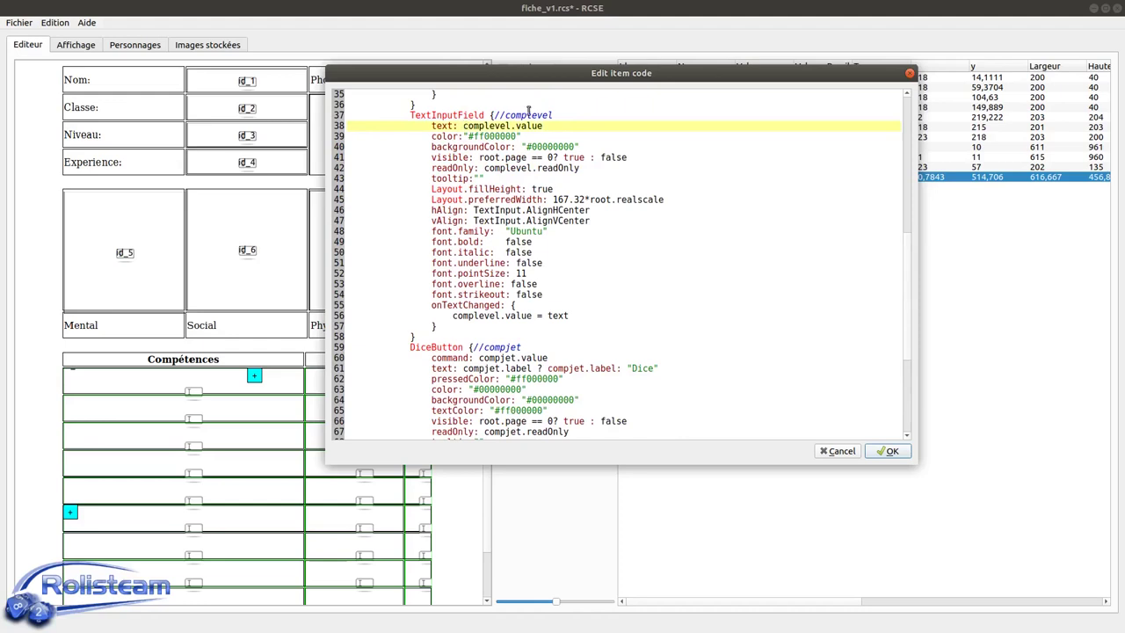
pyautogui.keyDown('shift'); pyautogui.click(556, 129); pyautogui.keyUp('shift')
pyautogui.hotkey('ctrl', 'c')
pyautogui.scroll(-6, 576, 155)
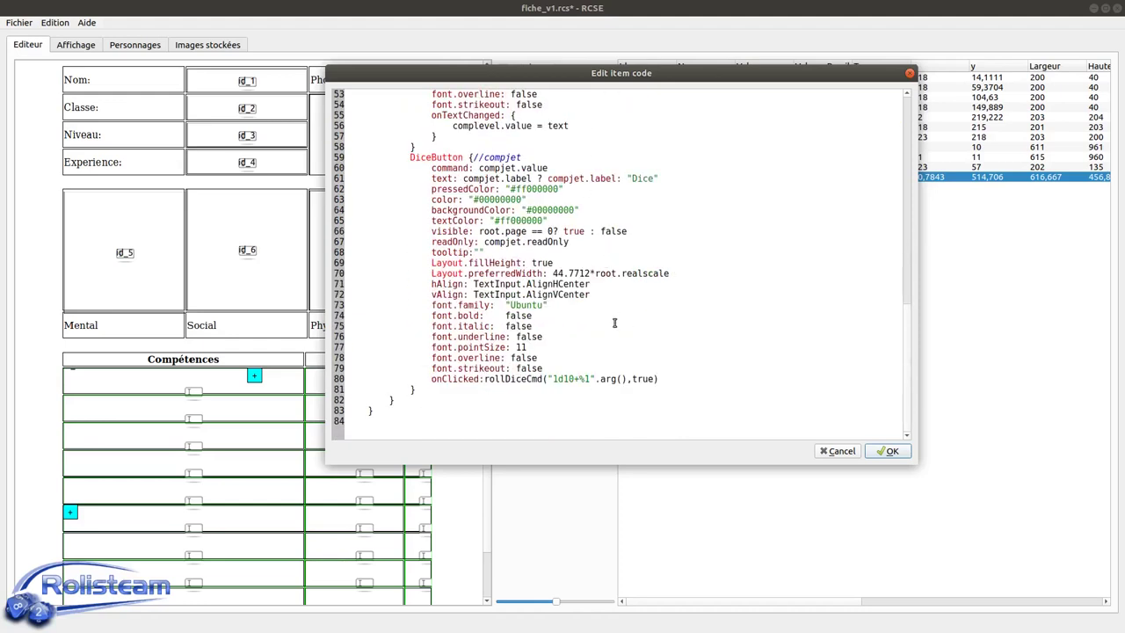
pyautogui.click(622, 378)
pyautogui.hotkey('ctrl', 'v')
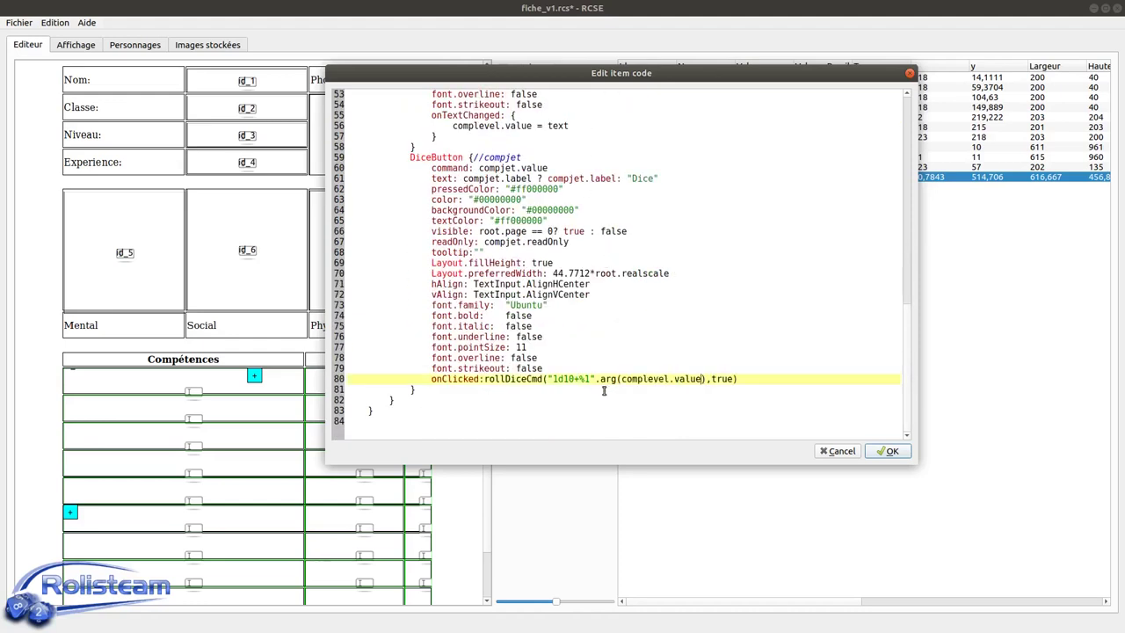
pyautogui.click(642, 331)
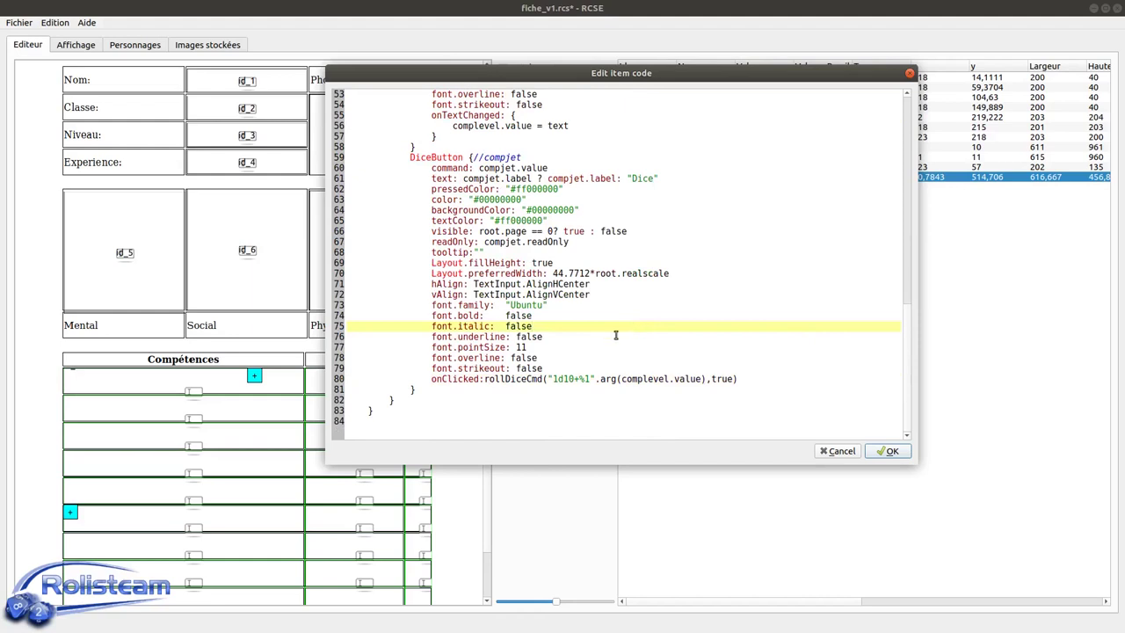